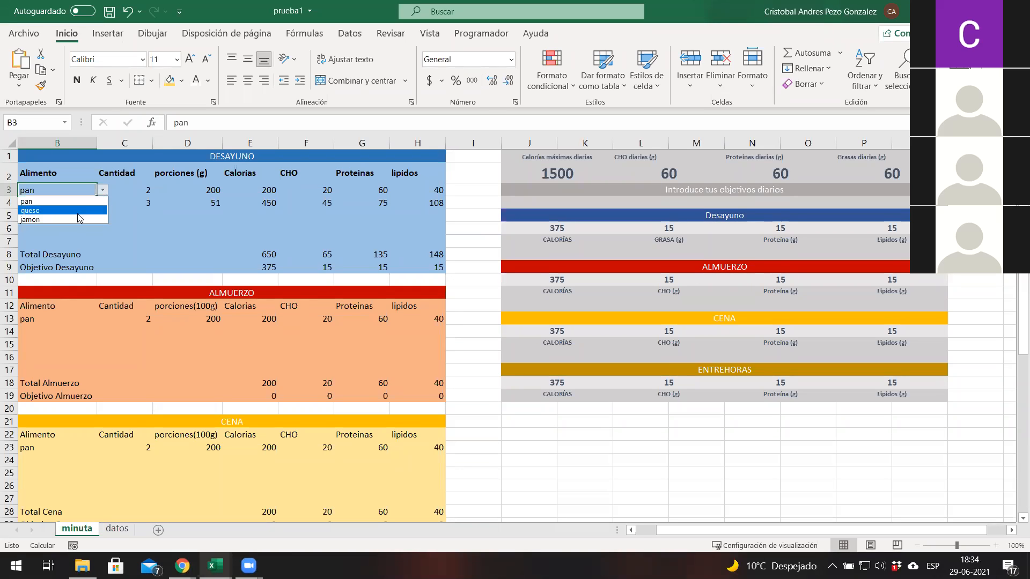
Examine the DESAYUNO table's food selector in B3, the quantity and portion cells, and the calorie, CHO, protein and lipid column headings.
click(103, 191)
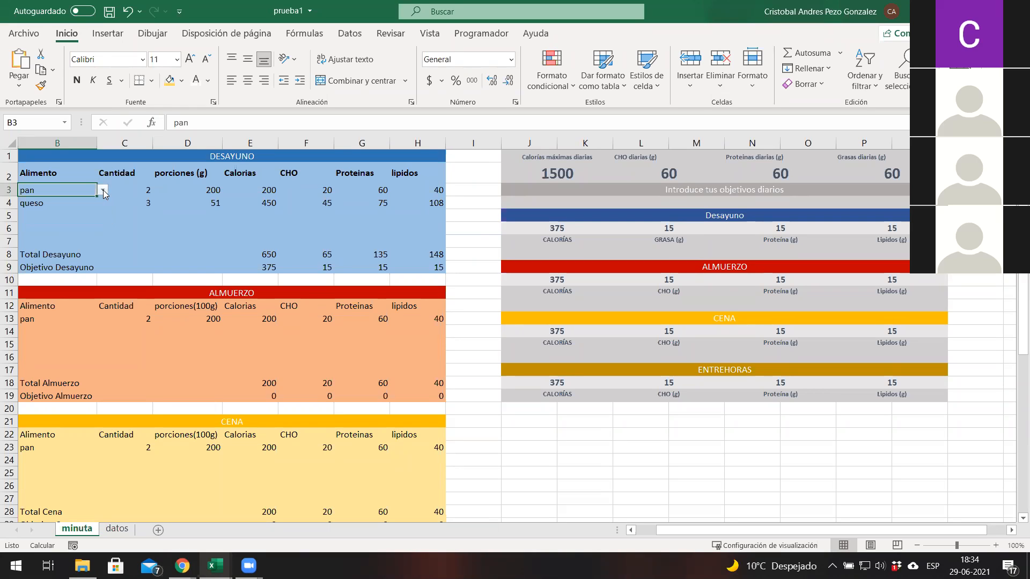
click(142, 192)
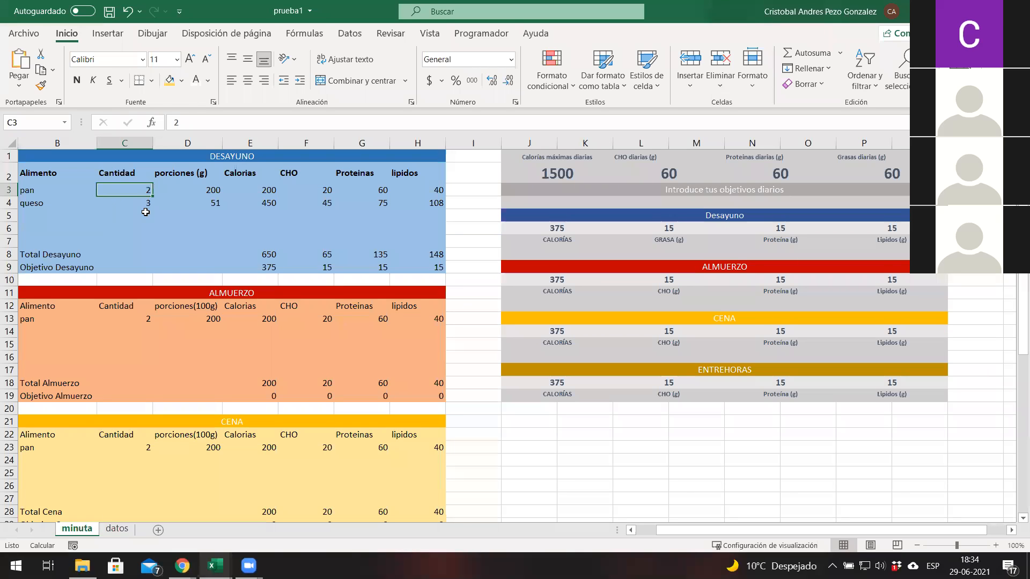
click(191, 188)
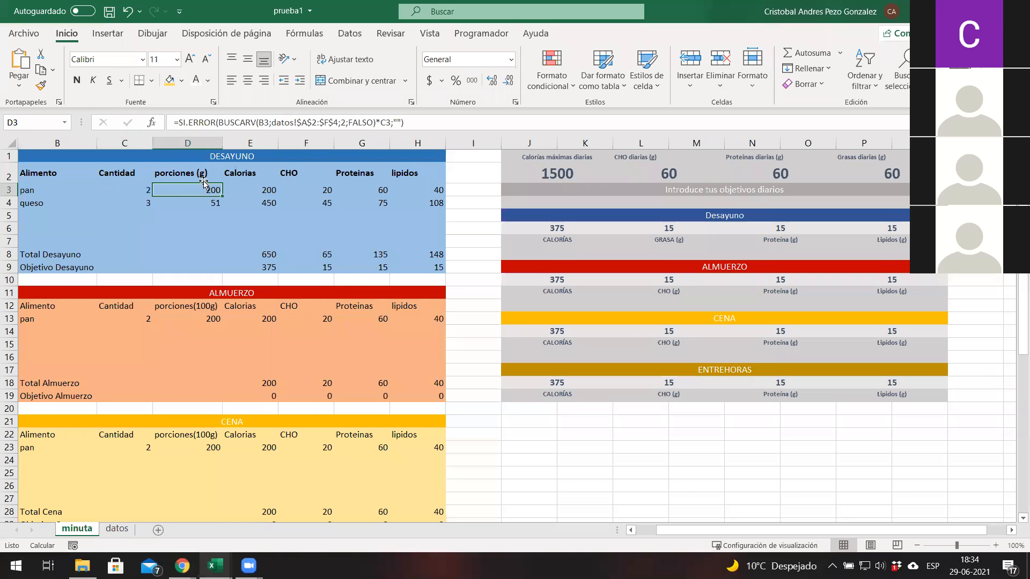
click(206, 175)
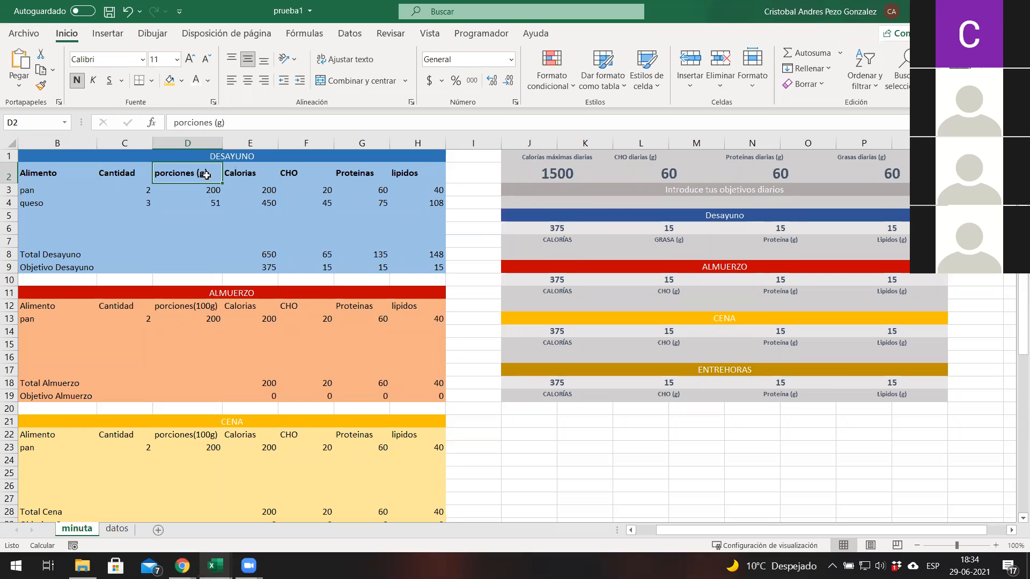
click(238, 177)
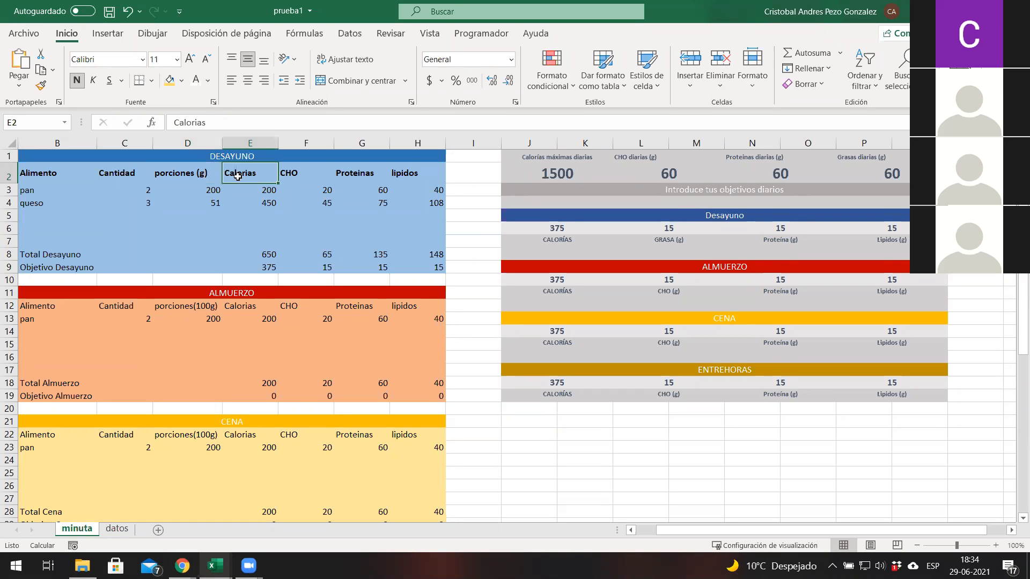
click(310, 172)
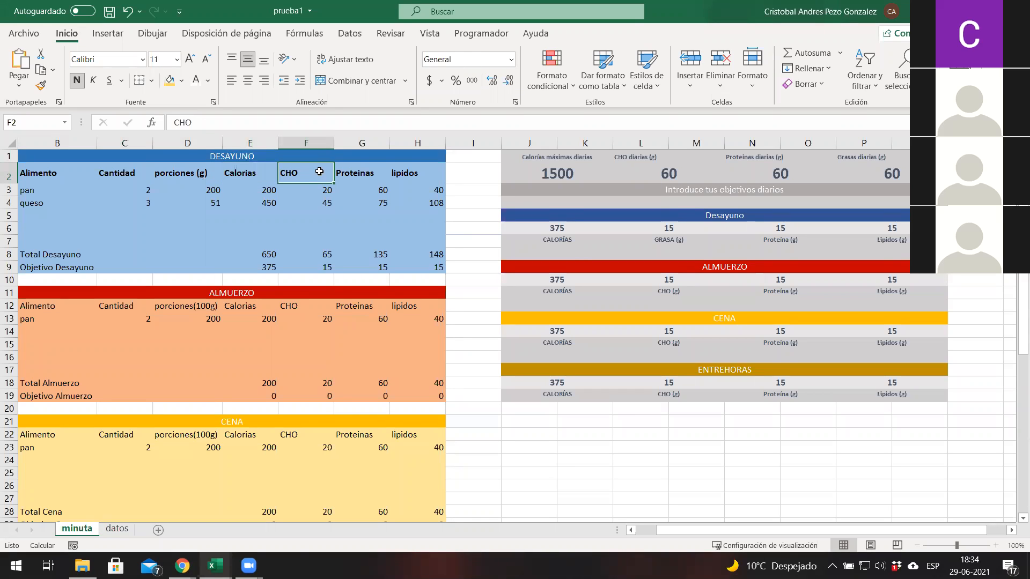
click(360, 171)
click(426, 170)
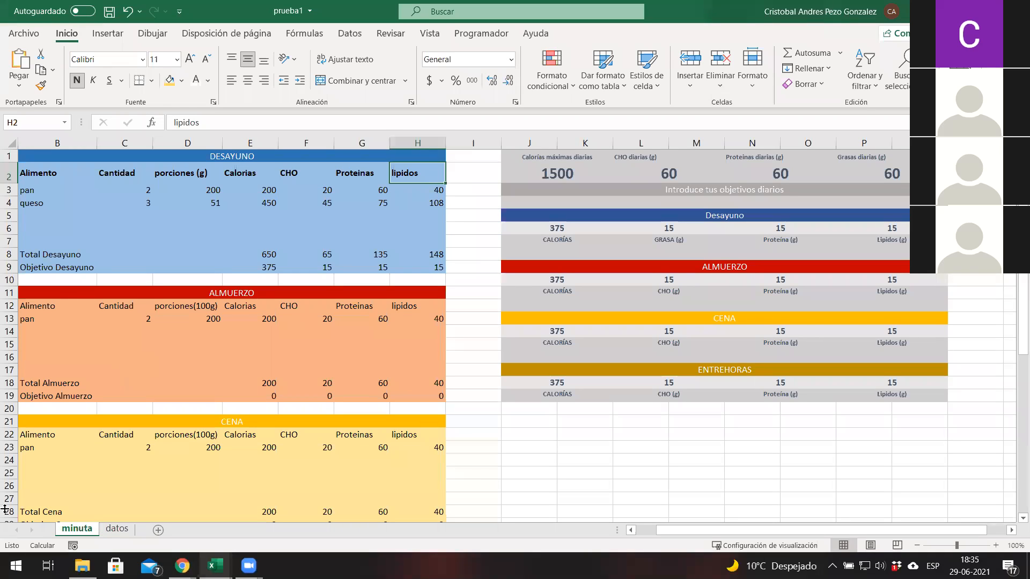
Review the datos sheet's pan row across the measure, calorie, CHO, lipid and protein columns.
click(112, 529)
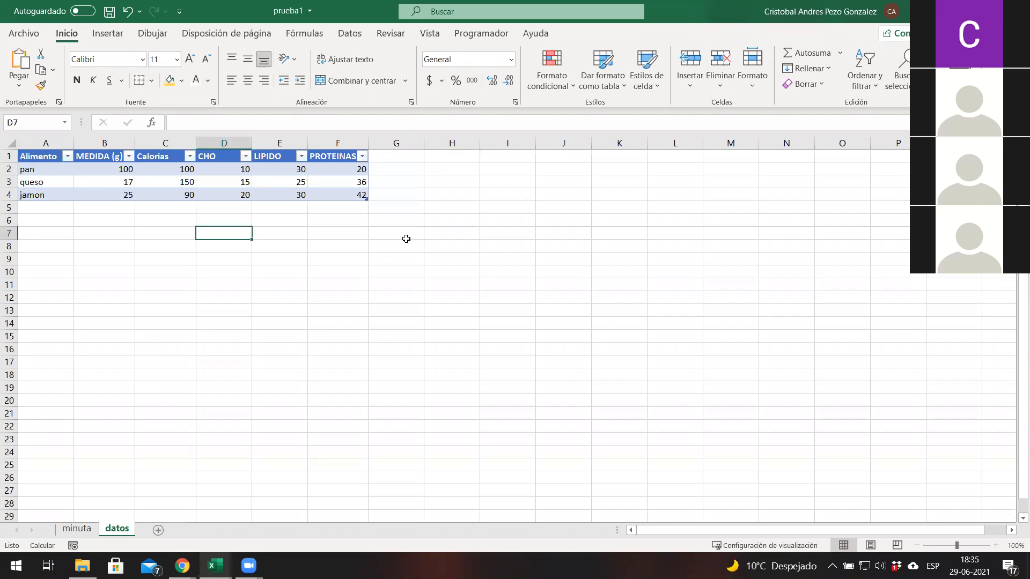
click(99, 171)
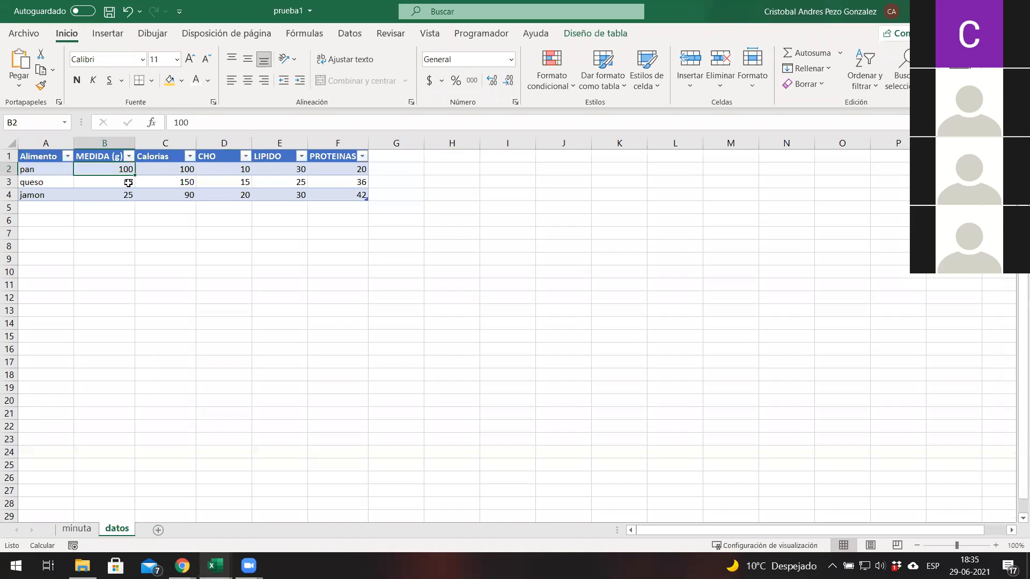
click(56, 170)
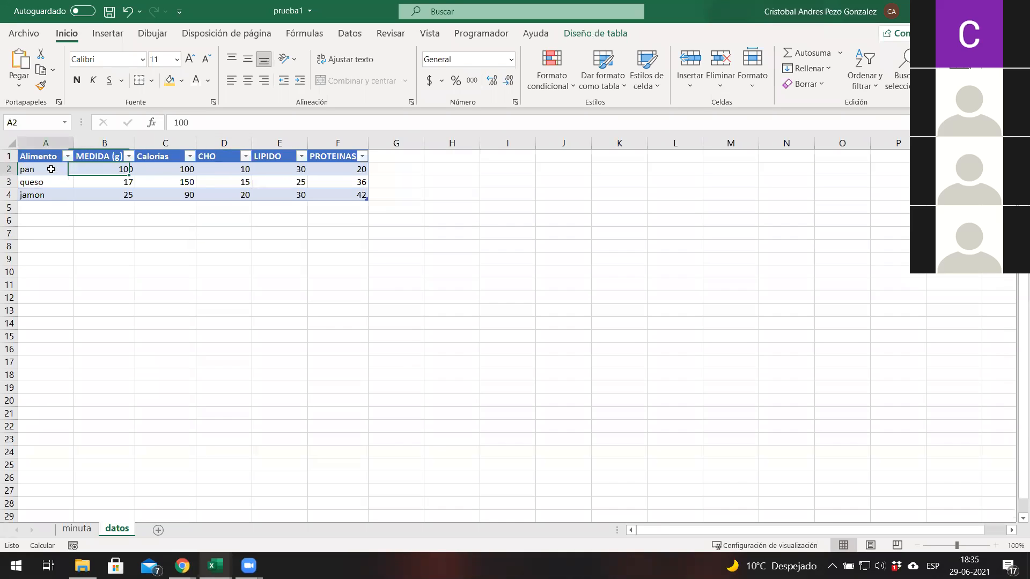
click(174, 172)
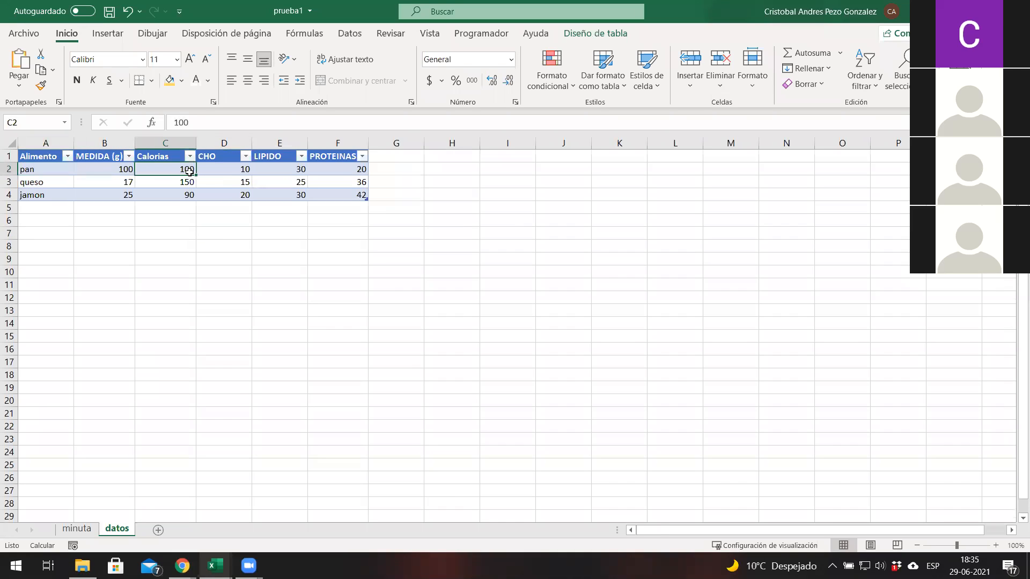
click(237, 174)
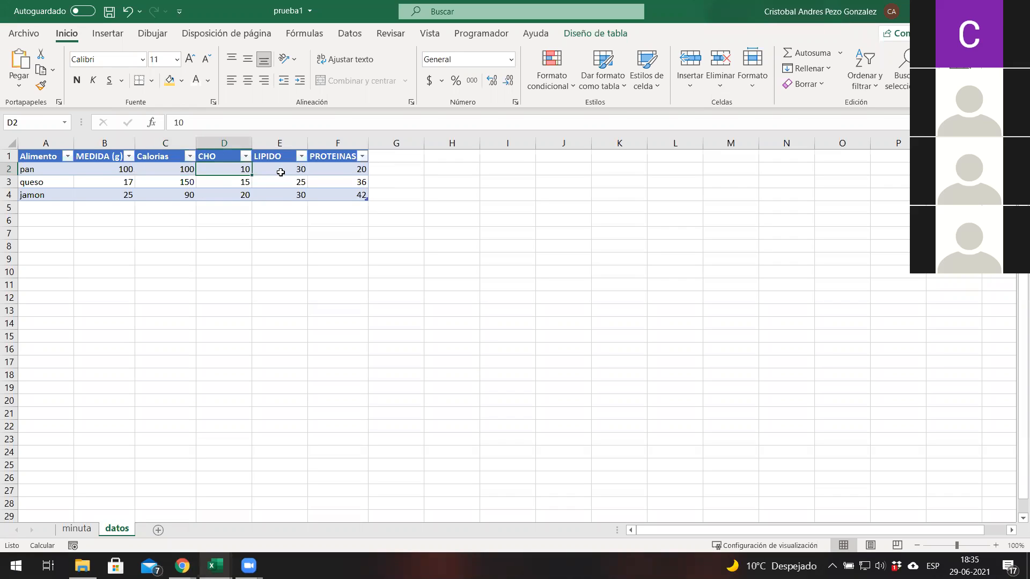
click(280, 172)
click(338, 171)
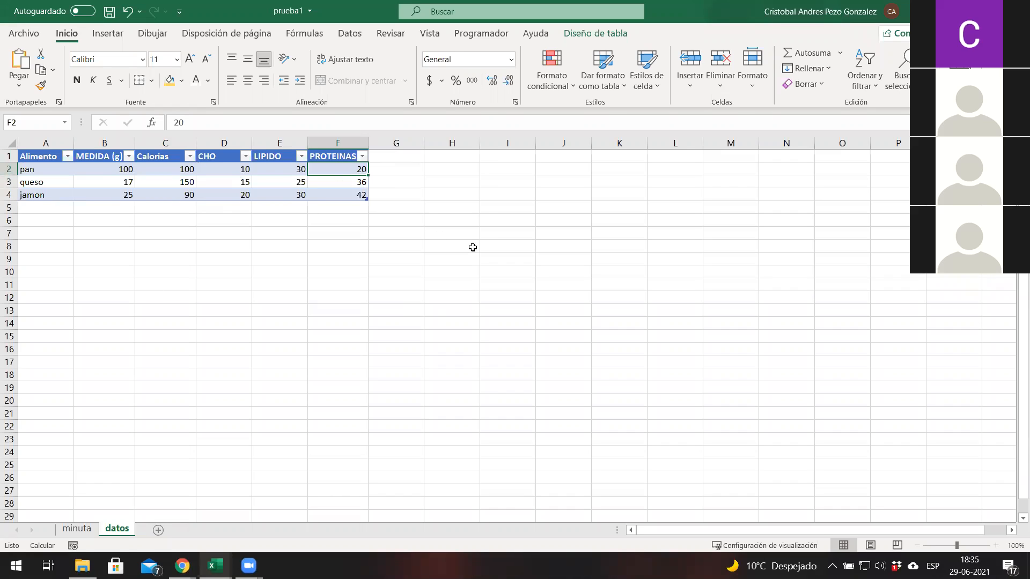
click(76, 531)
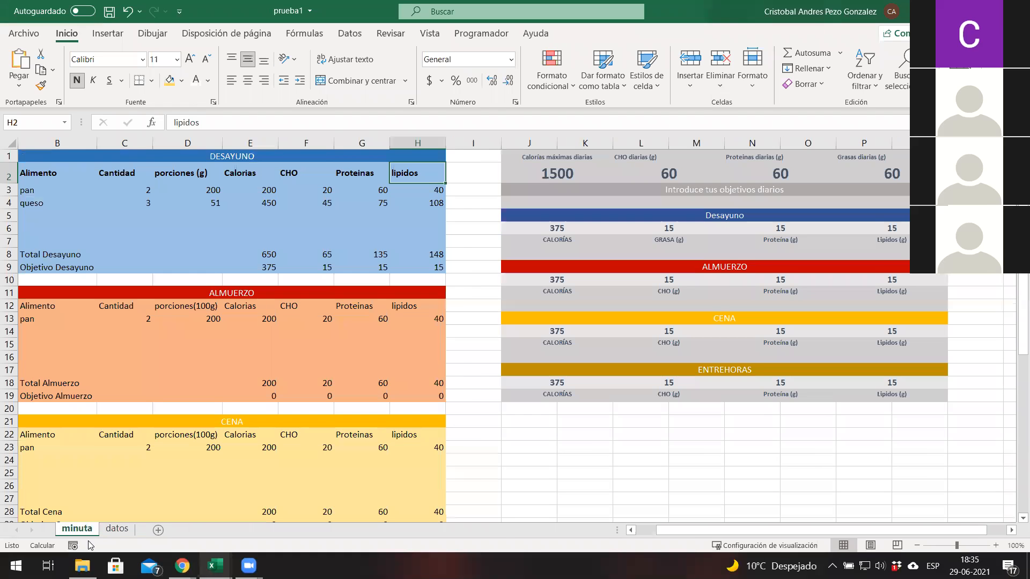
click(117, 529)
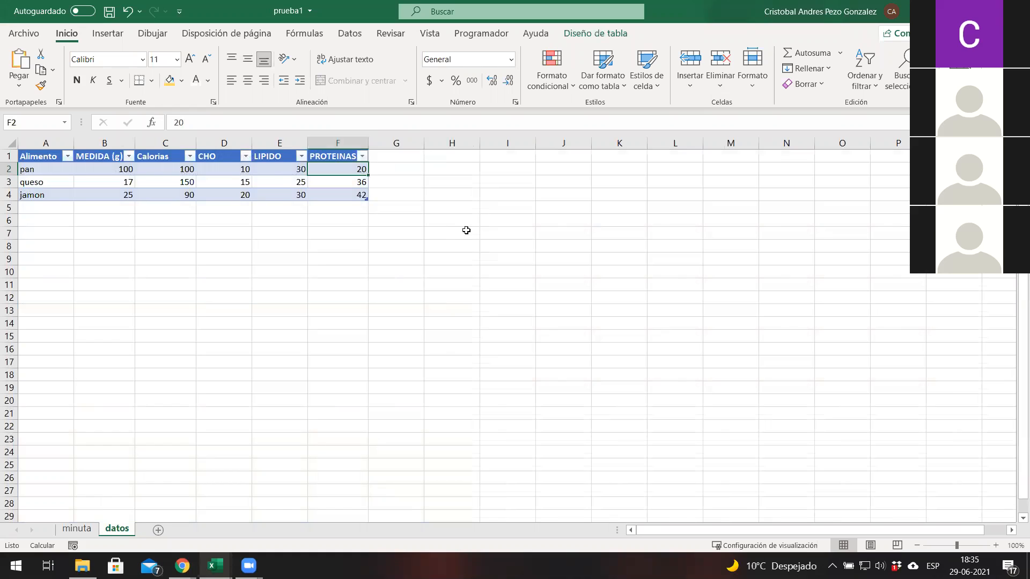
Set the list validation source of cell B3 on the minuta sheet to =datos!$A$2:$A$4.
click(352, 35)
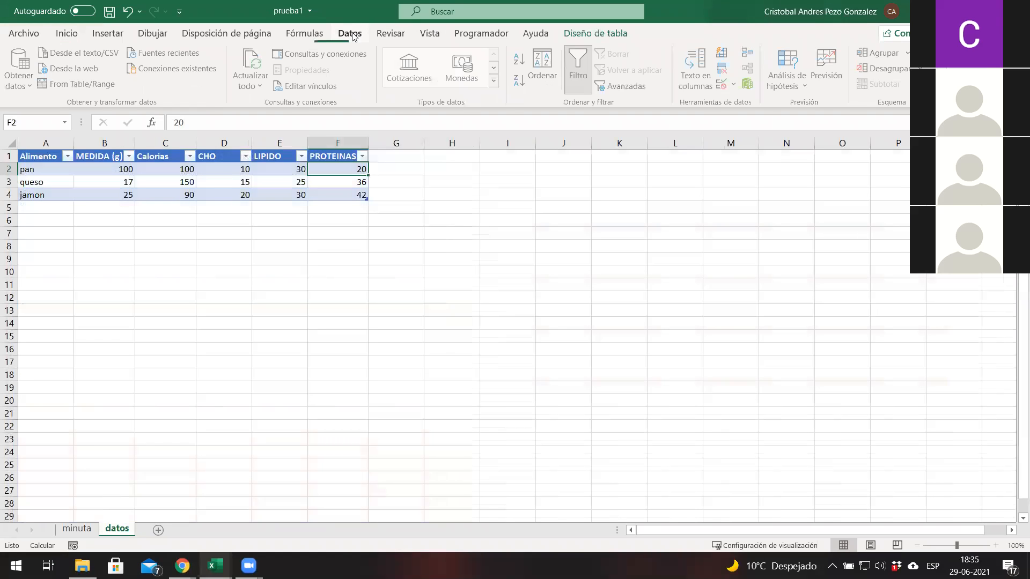
click(77, 529)
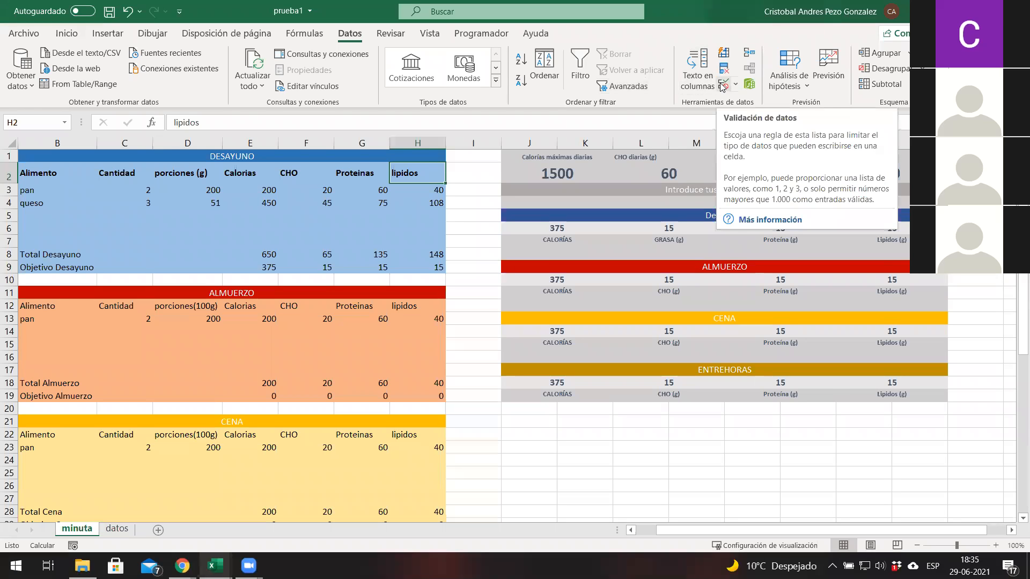
click(52, 188)
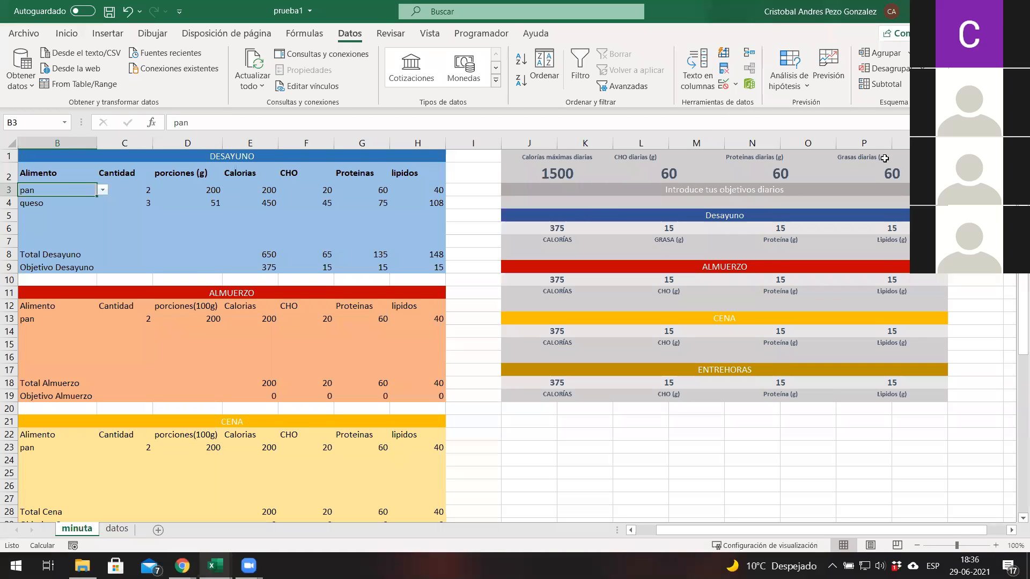
click(723, 86)
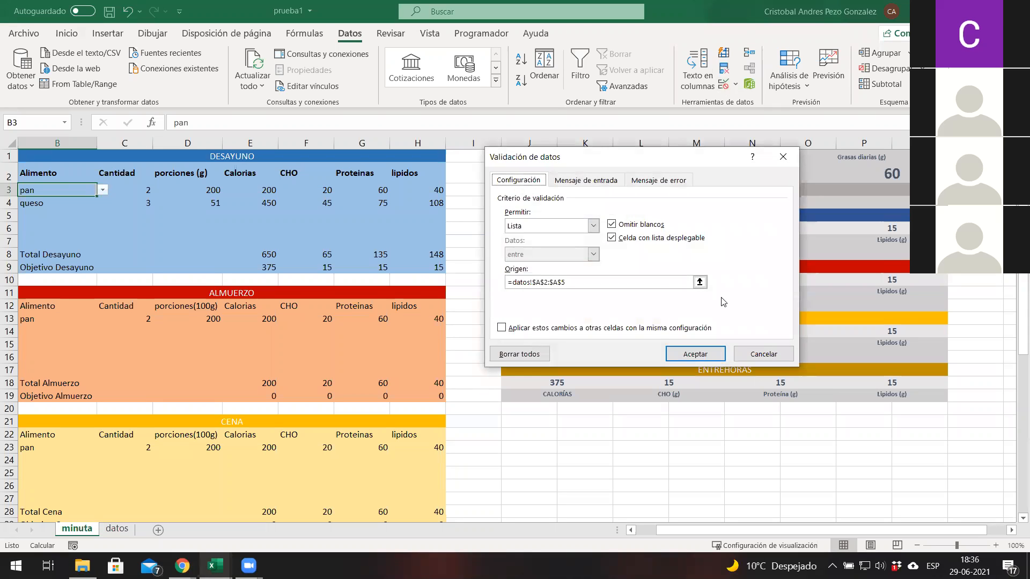
click(700, 282)
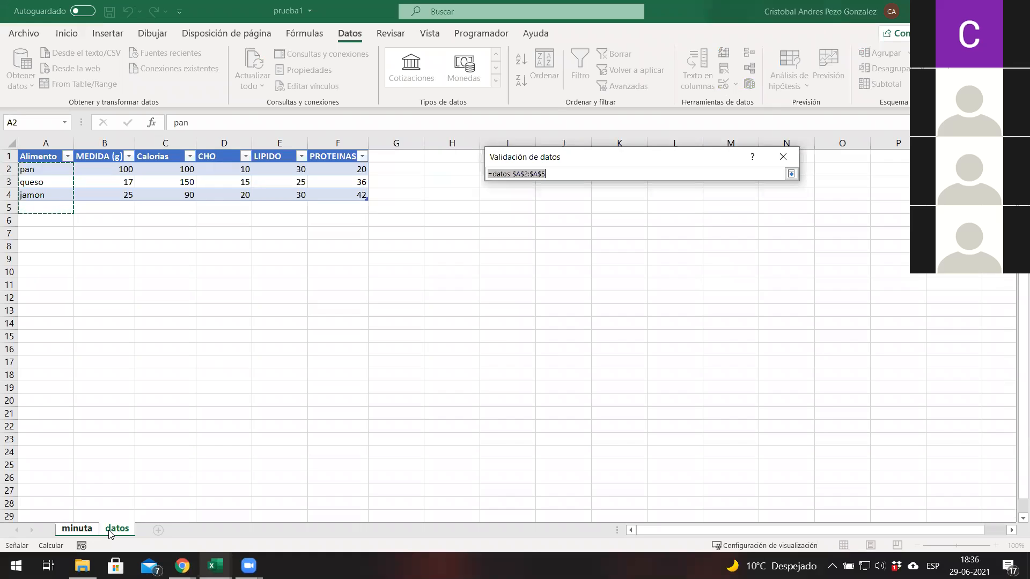
click(49, 172)
key(shift+Down)
key(shift+Down)
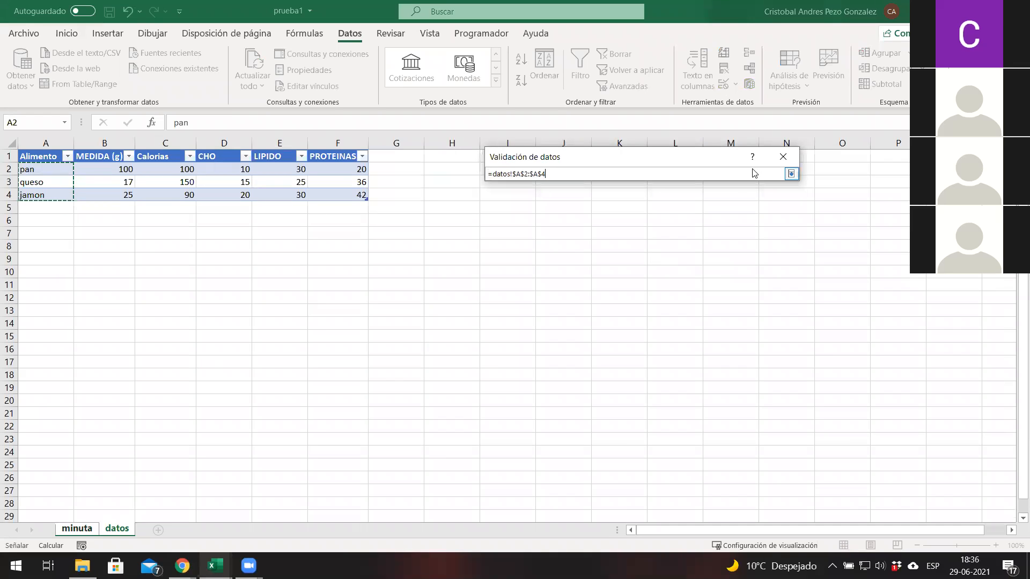
click(792, 174)
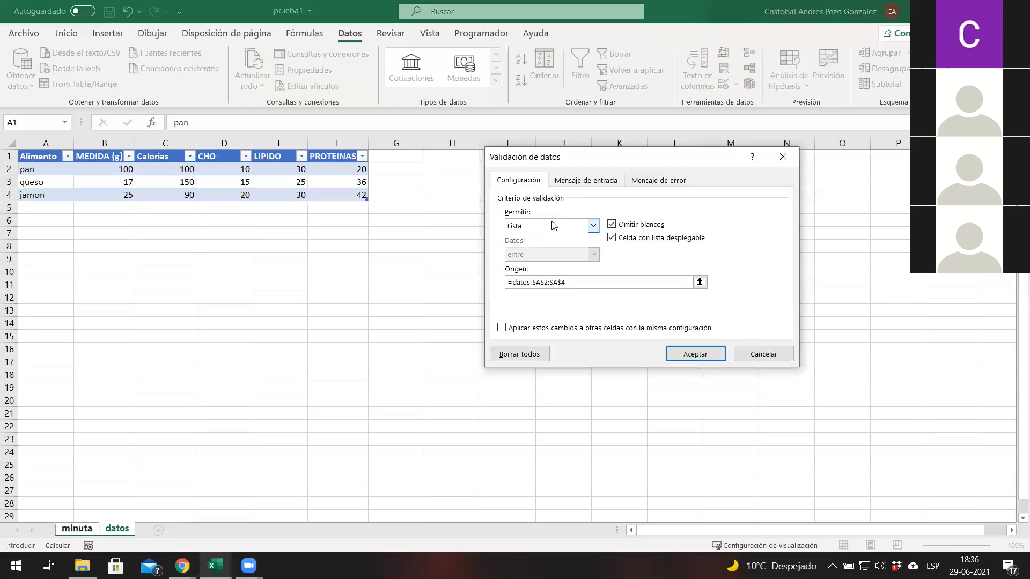
click(681, 355)
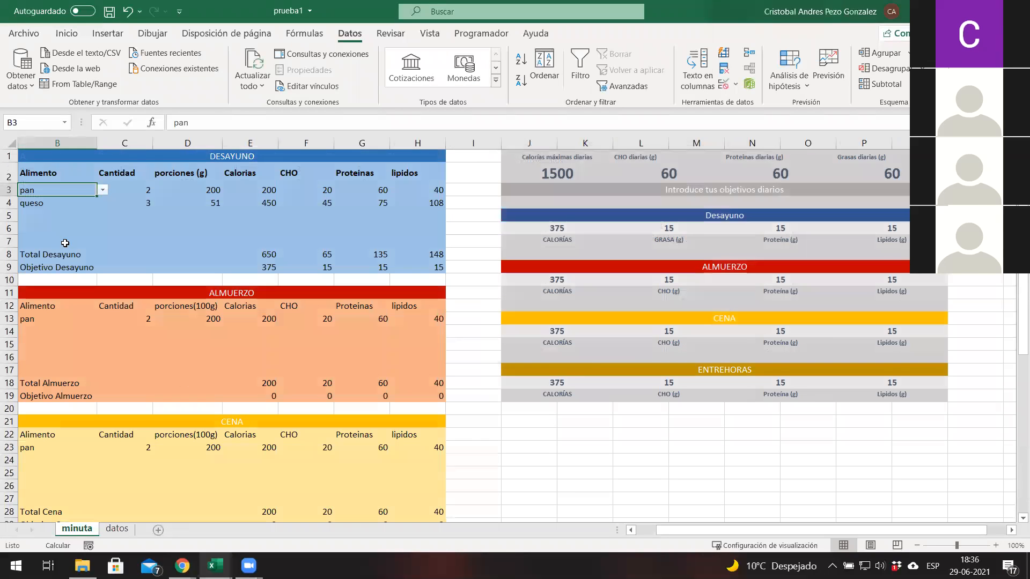
Clear the first DESAYUNO food in cell B3 and check the choices its validation list offers.
click(102, 192)
click(178, 125)
drag(196, 123, 152, 122)
key(BackSpace)
click(474, 361)
click(47, 184)
click(98, 191)
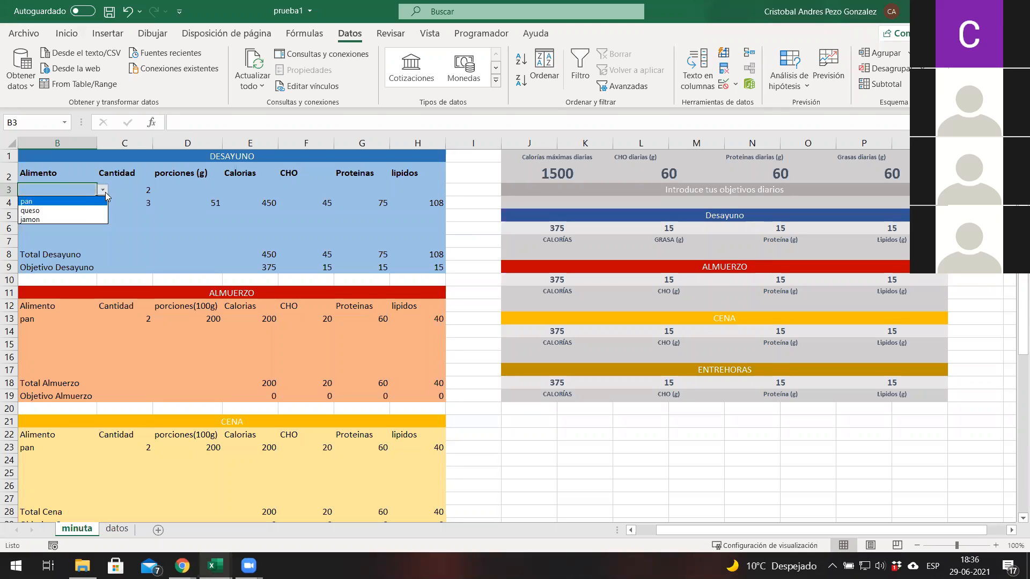
click(105, 193)
Set both DESAYUNO quantities, in cells C3 and C4, to 0.
click(121, 190)
drag(202, 123, 146, 127)
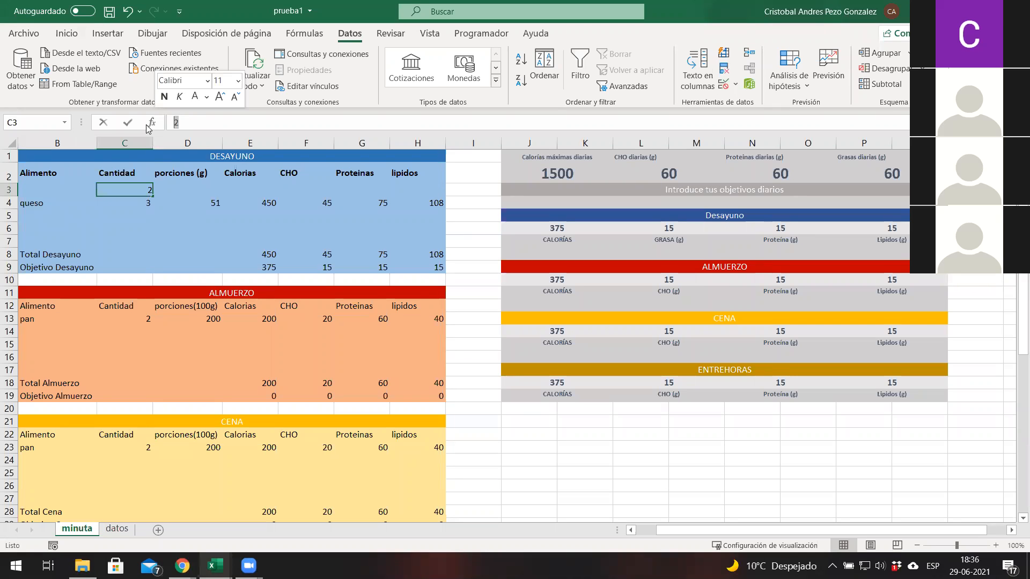
text(0)
key(Return)
key(BackSpace)
text(0)
click(473, 241)
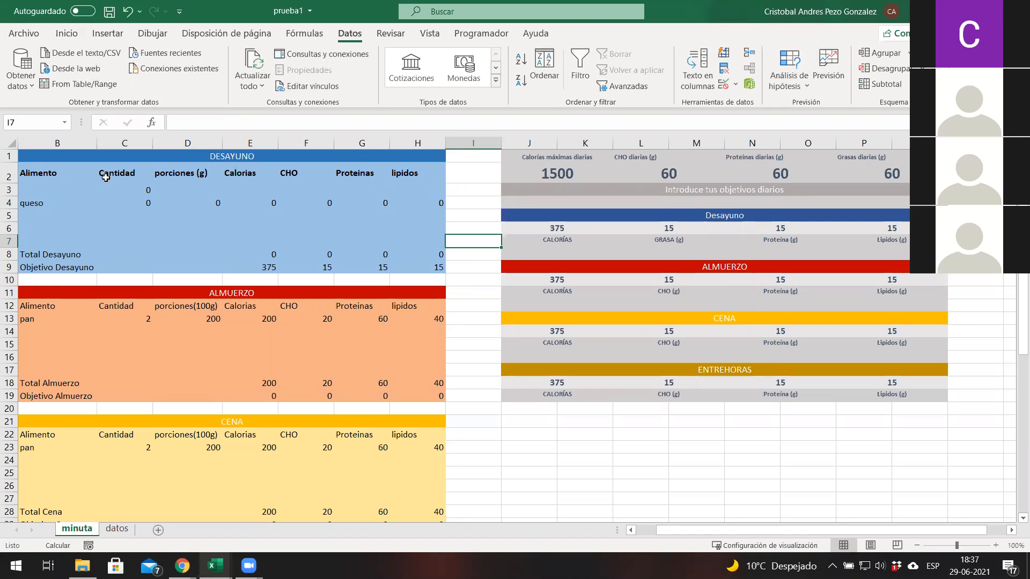
click(126, 191)
click(141, 200)
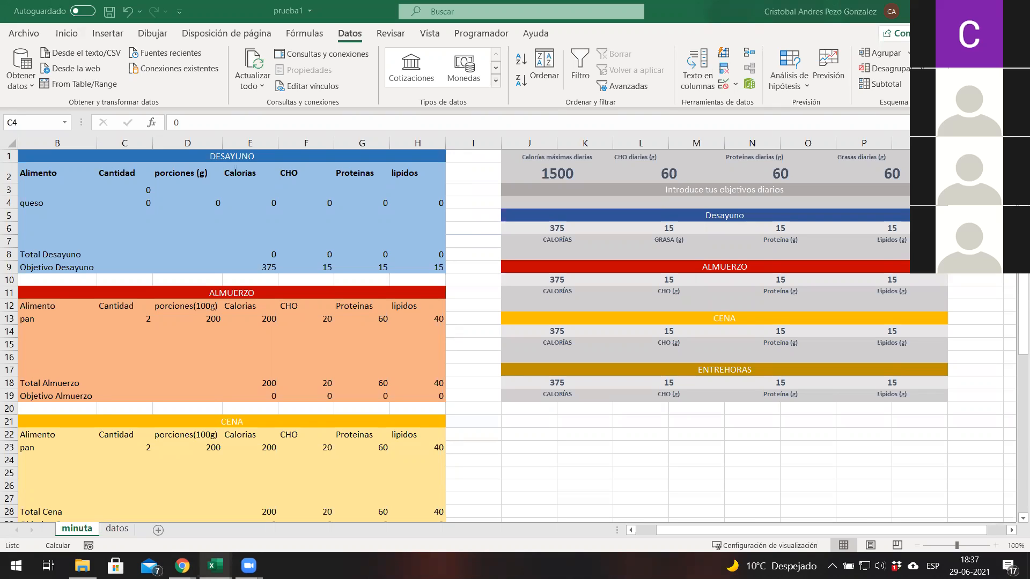
click(199, 21)
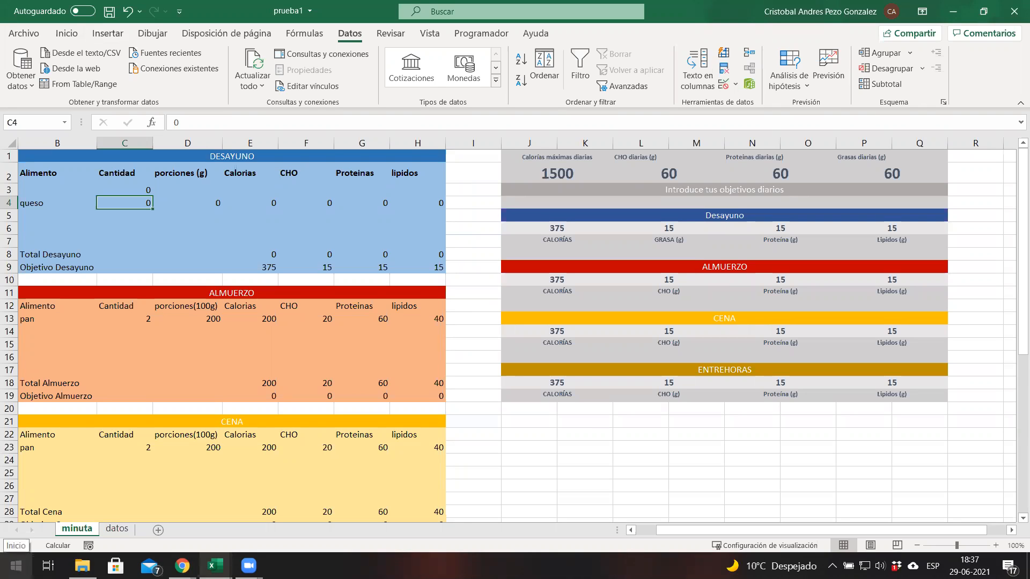
Launch Excel again from Windows and create a blank workbook.
click(16, 567)
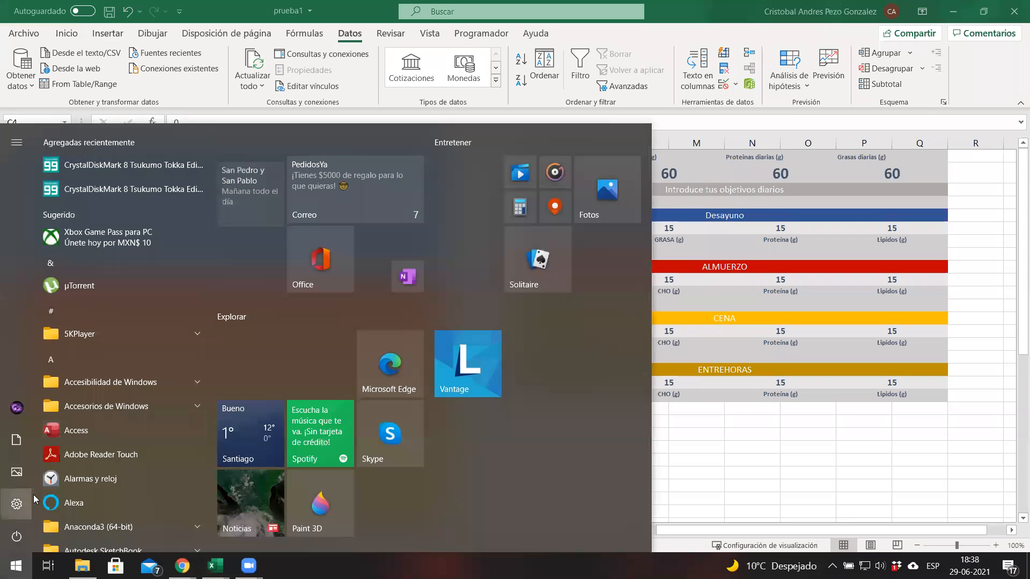
click(32, 495)
text(exce)
key(Return)
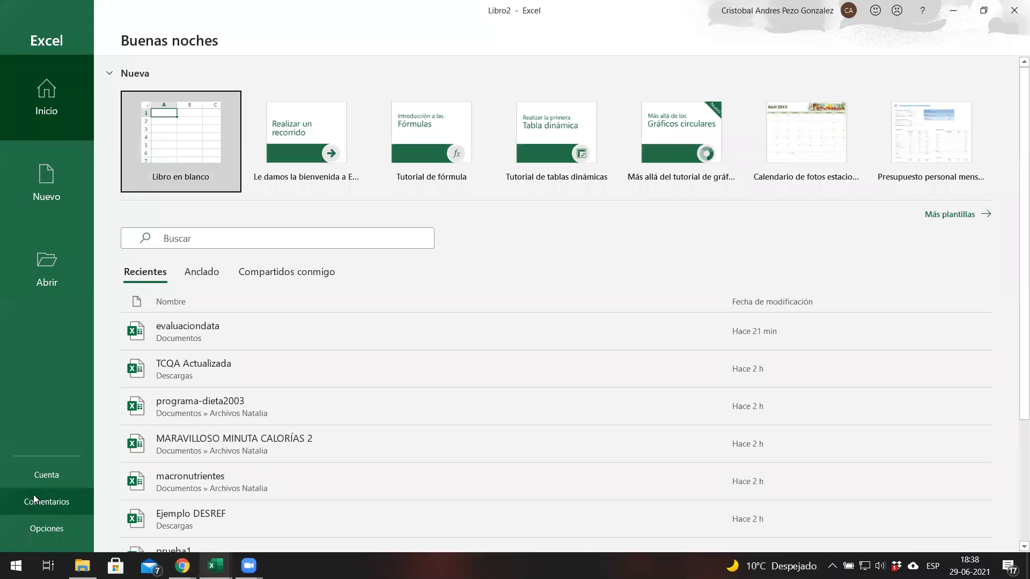
click(196, 124)
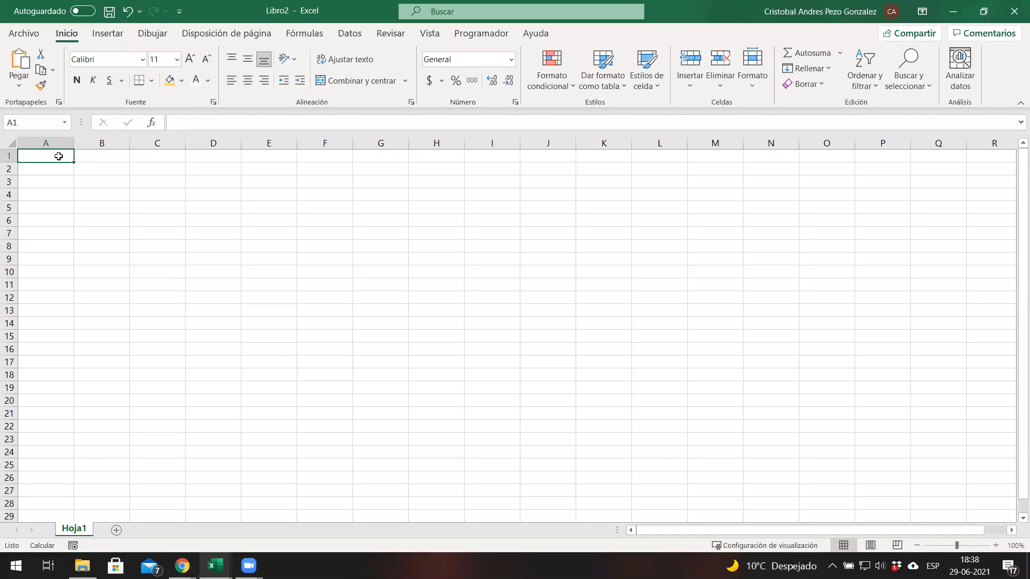
drag(58, 157, 229, 260)
click(210, 143)
click(205, 122)
click(57, 158)
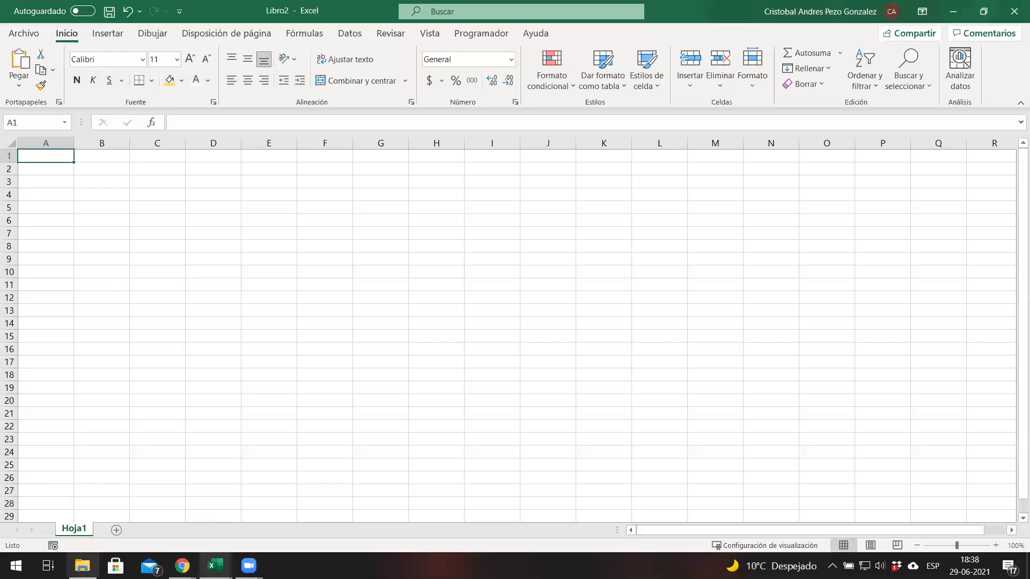
Rename the sheet Hoja1 as datos.
right_click(89, 531)
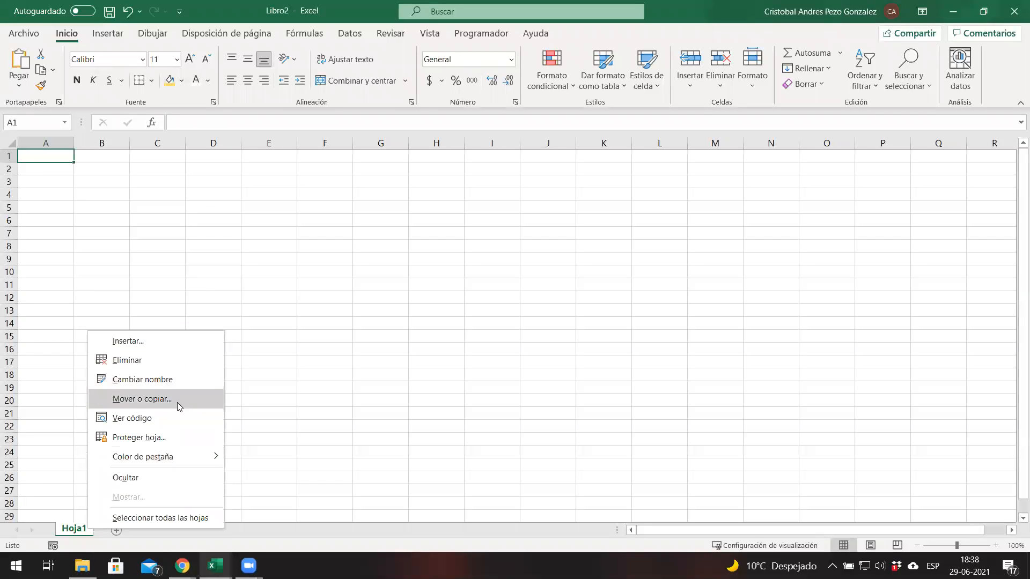
click(180, 381)
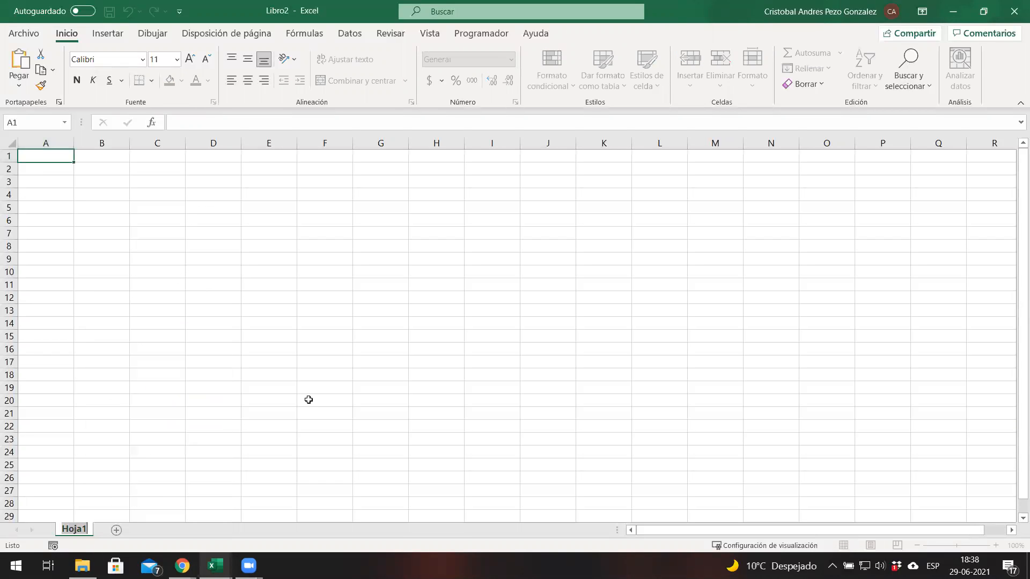
text(datos)
key(Return)
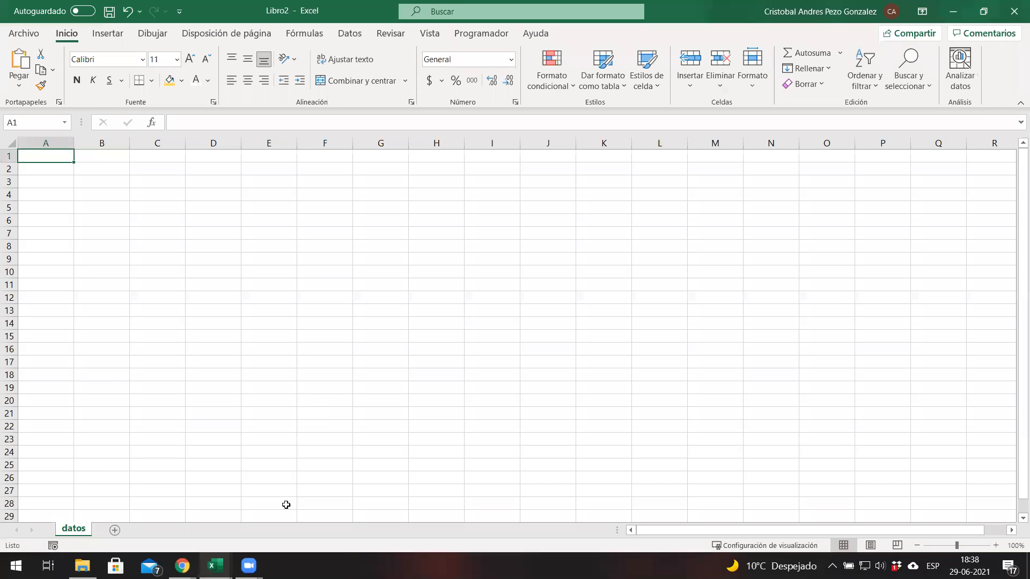
Copy the food table A1:F4 from the datos sheet of prueba1 into the datos sheet of Libro2 at A1.
mouse_move(214, 564)
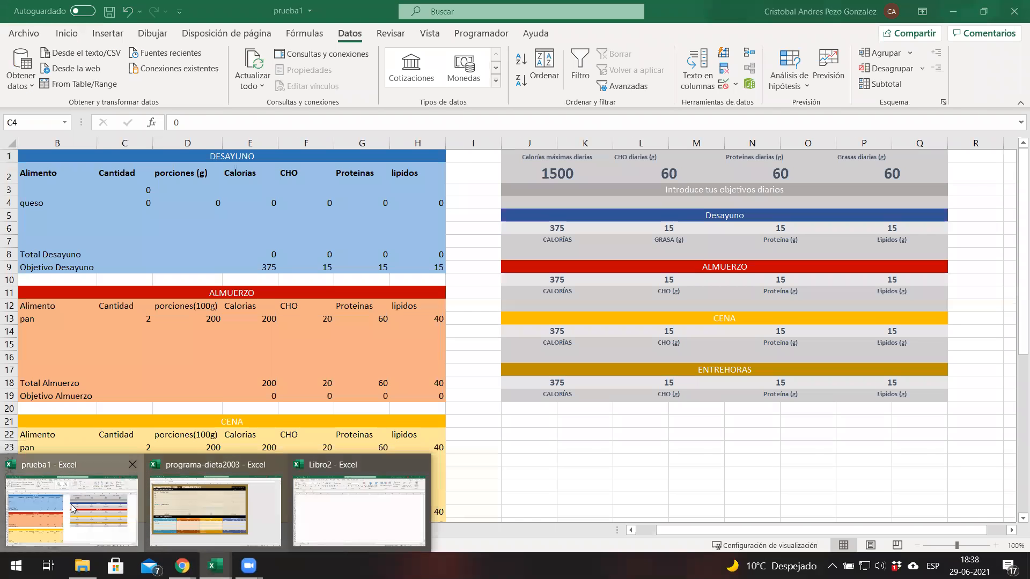
click(74, 508)
click(114, 529)
drag(27, 156, 362, 197)
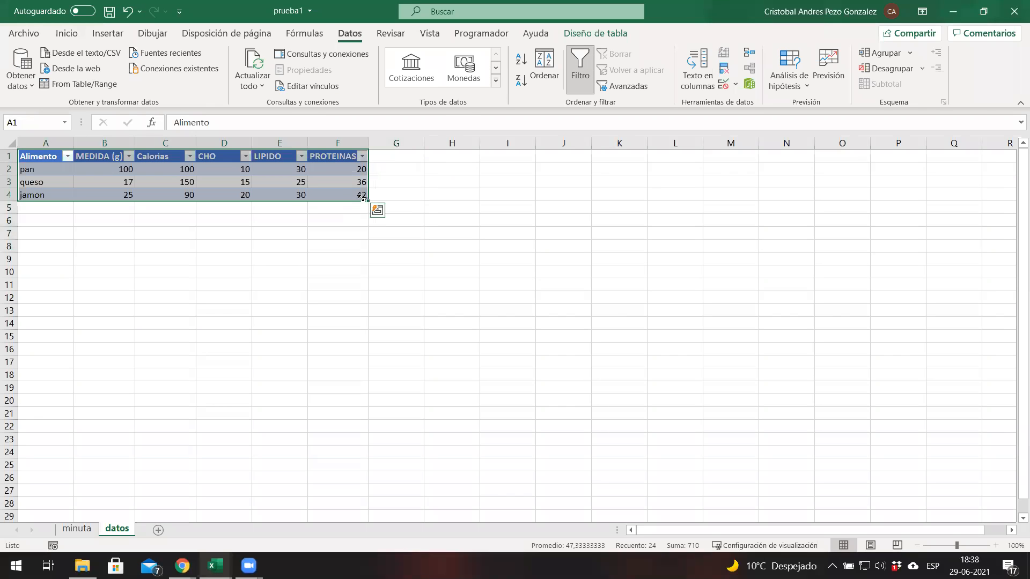
key(ctrl+c)
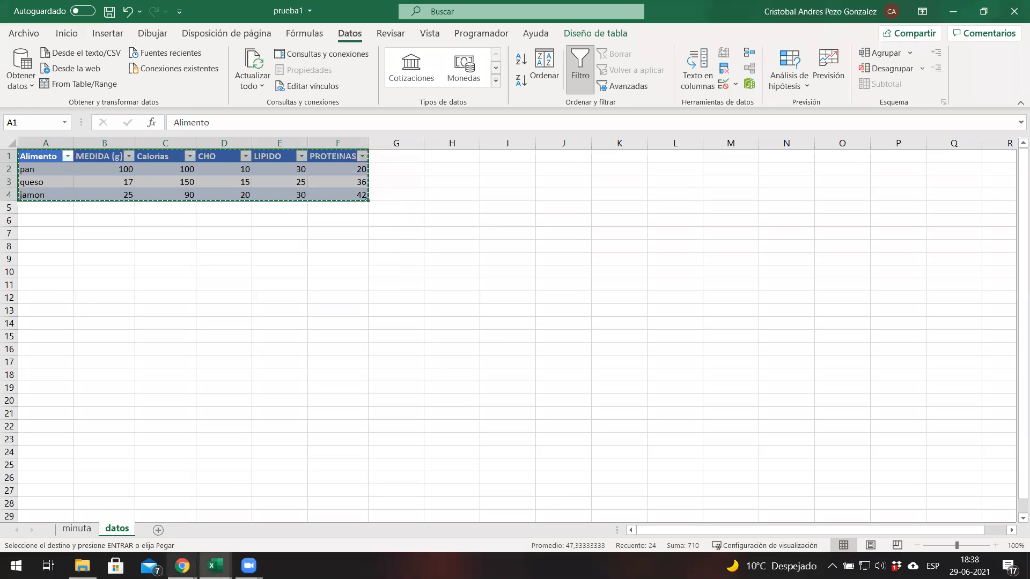
mouse_move(215, 566)
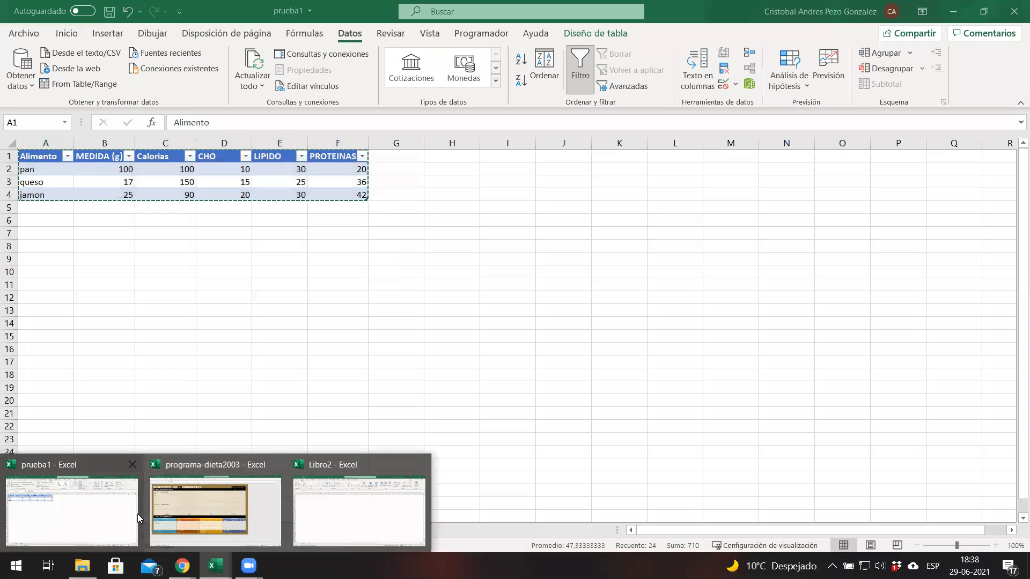
click(368, 510)
key(ctrl+v)
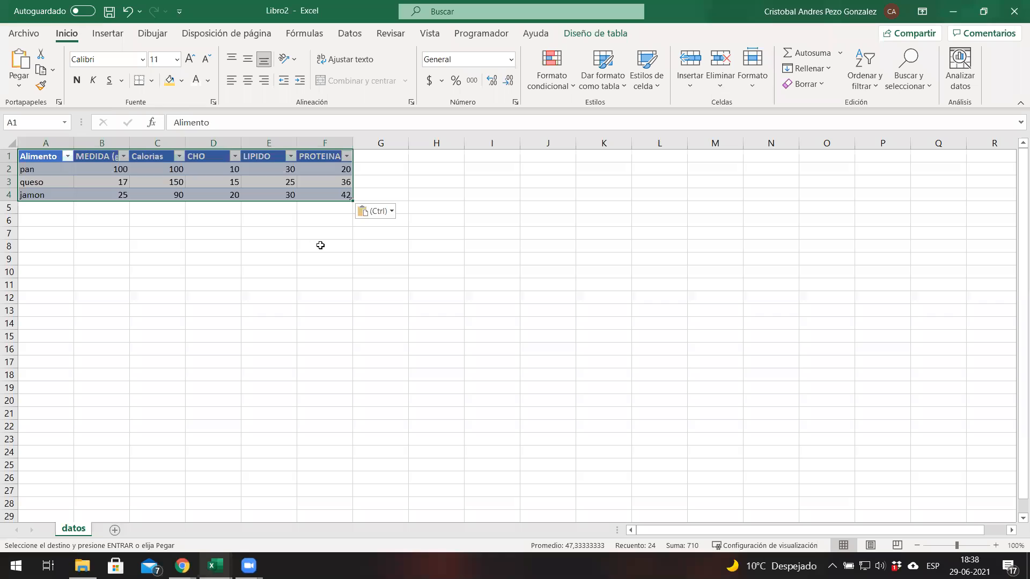
click(321, 246)
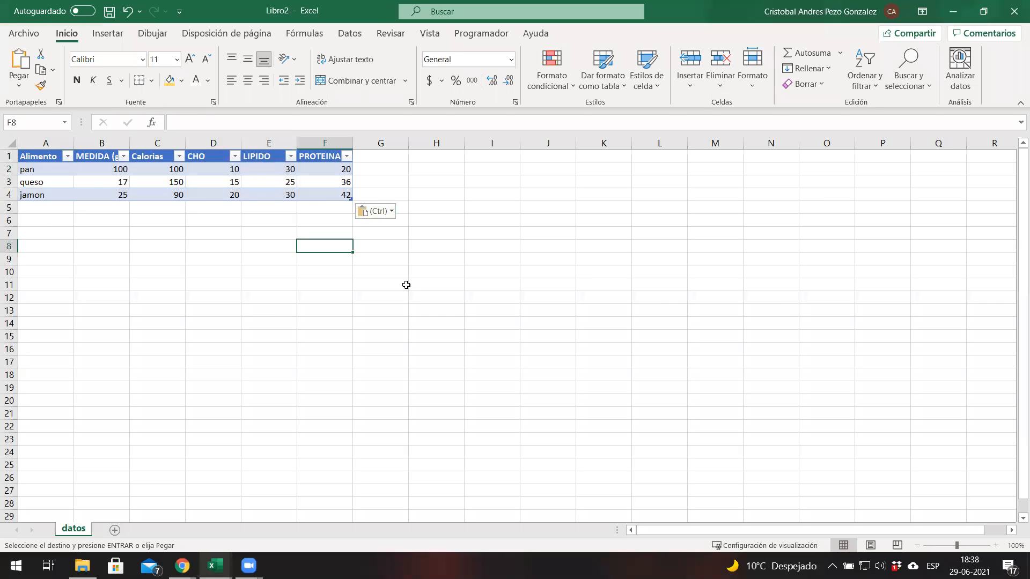
Add a second sheet to the workbook and rename it minuta.
click(114, 530)
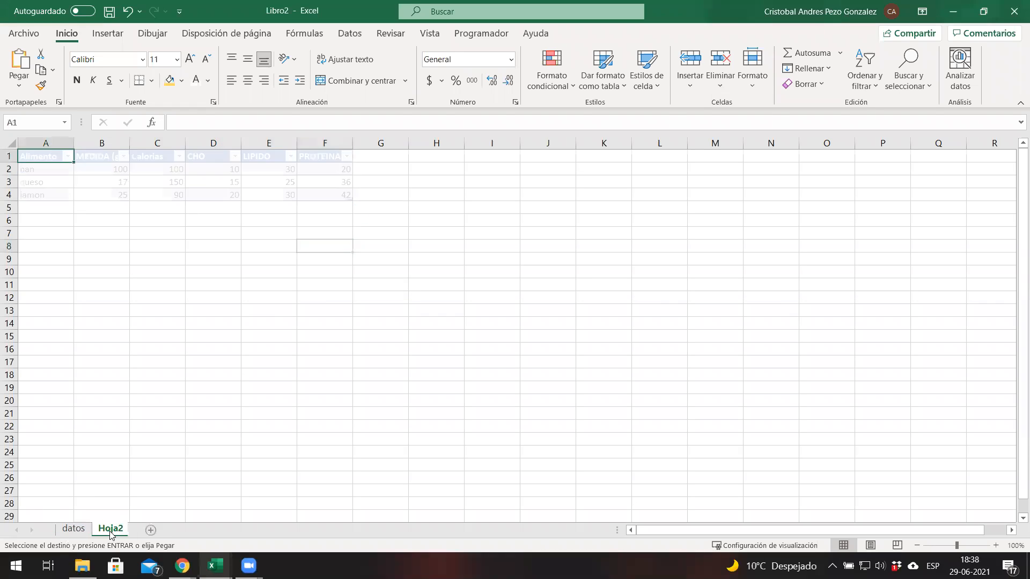
click(74, 529)
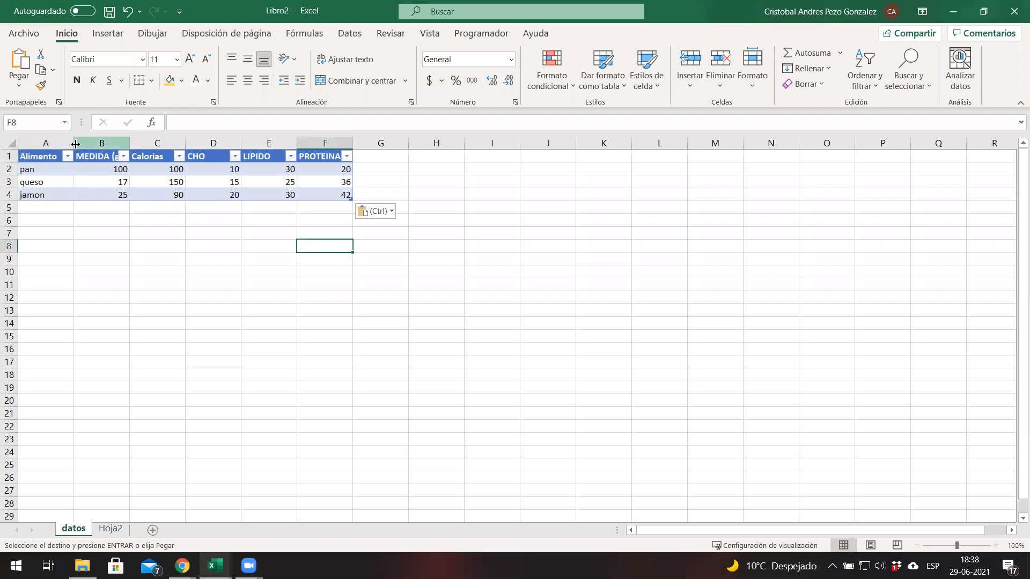
click(110, 529)
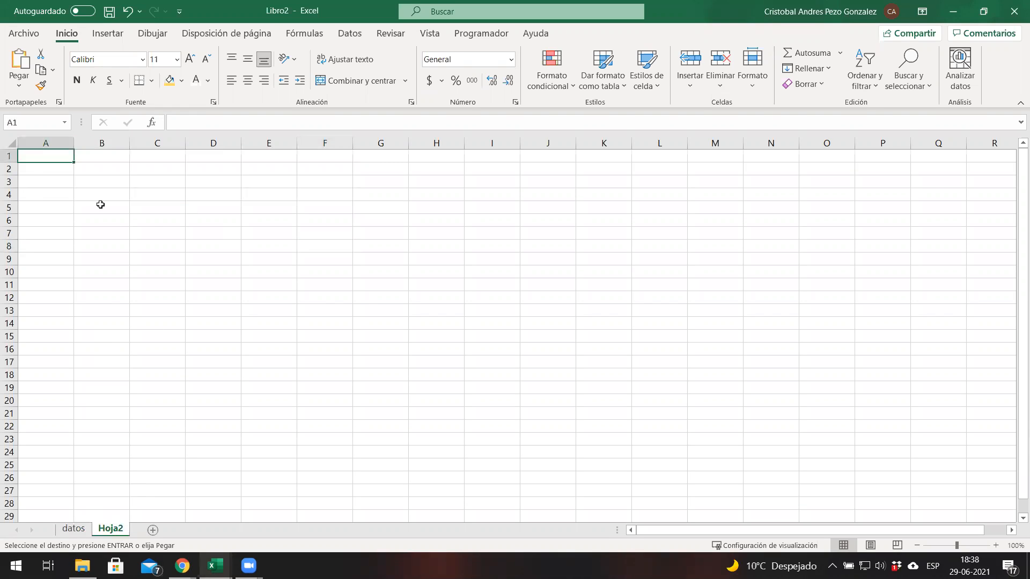
right_click(119, 536)
click(203, 379)
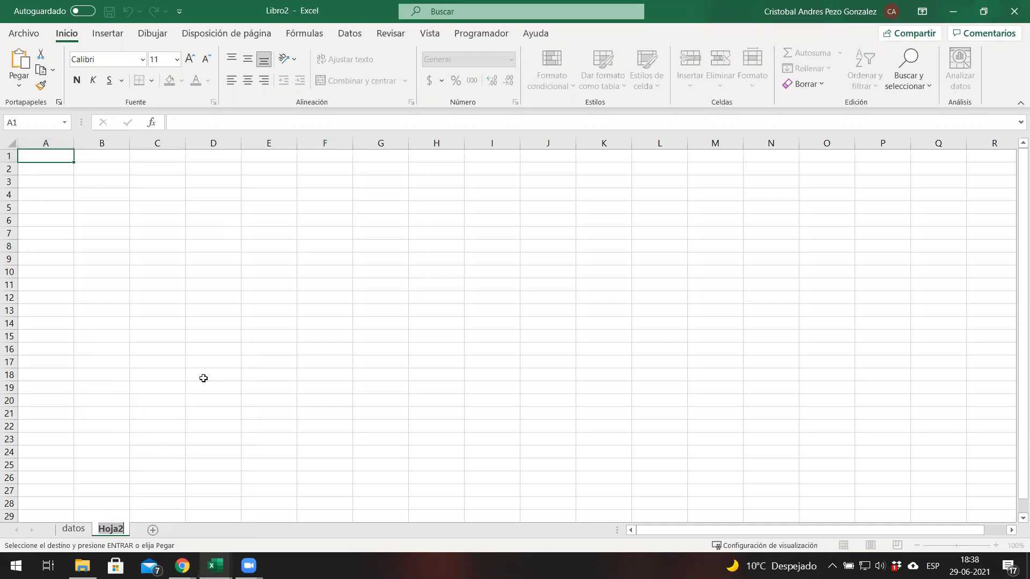
text(minuta)
key(Return)
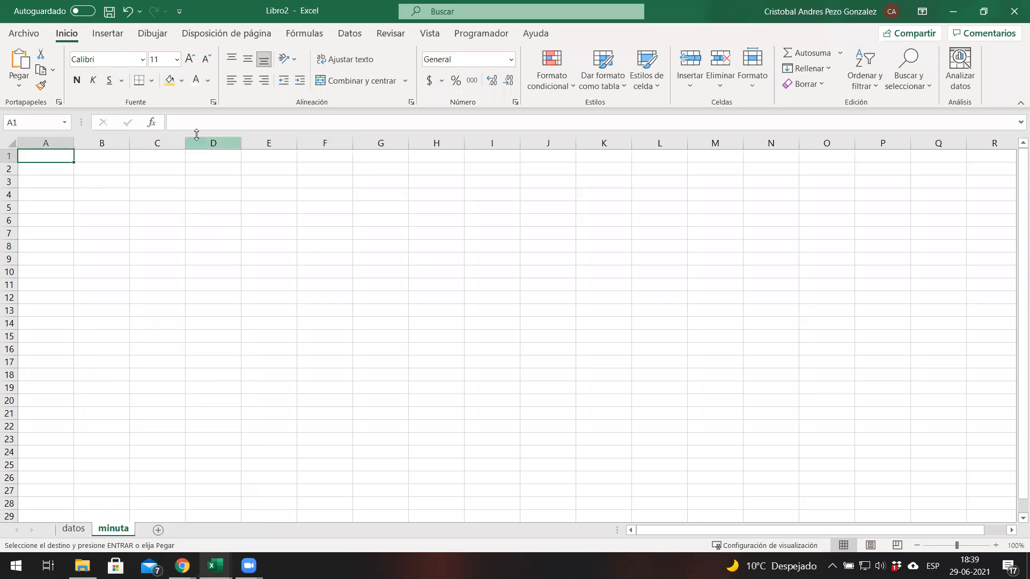
Enter the title Desayuno in A1 and the headers Alimento, cantidad and Porción in A2:C2 of the minuta sheet.
click(178, 119)
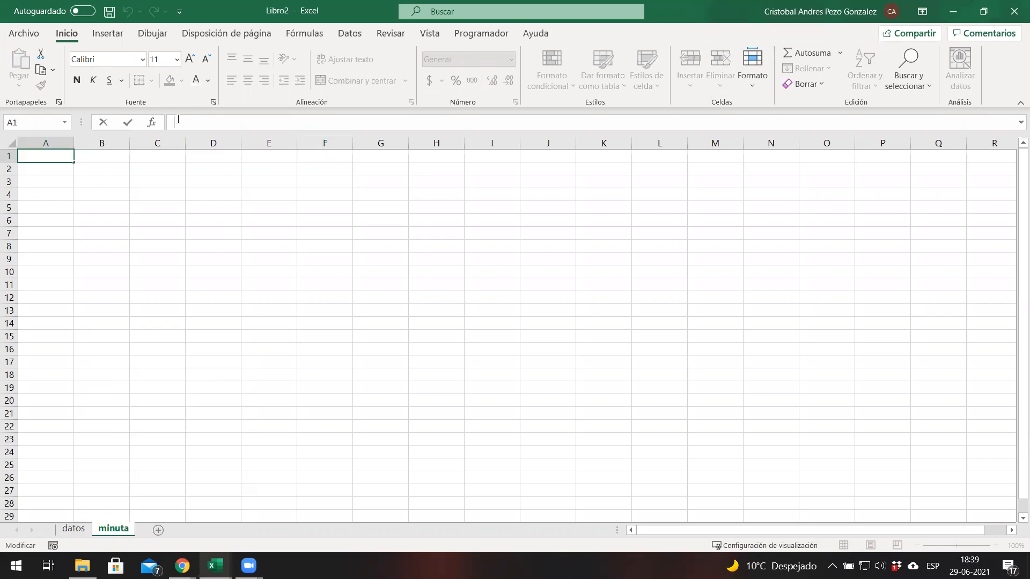
text(Desayuno)
key(Return)
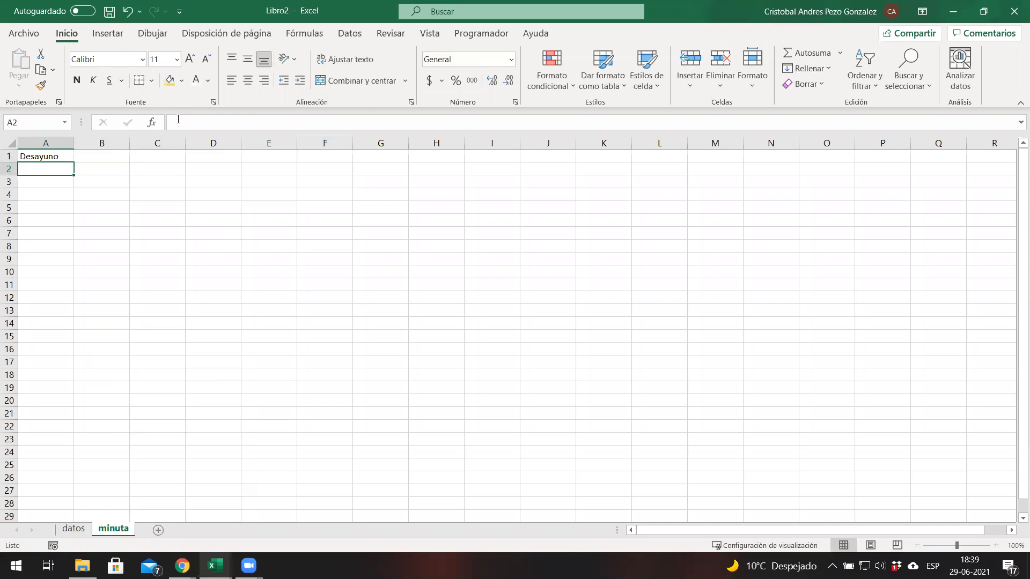
text(Alimento)
key(Tab)
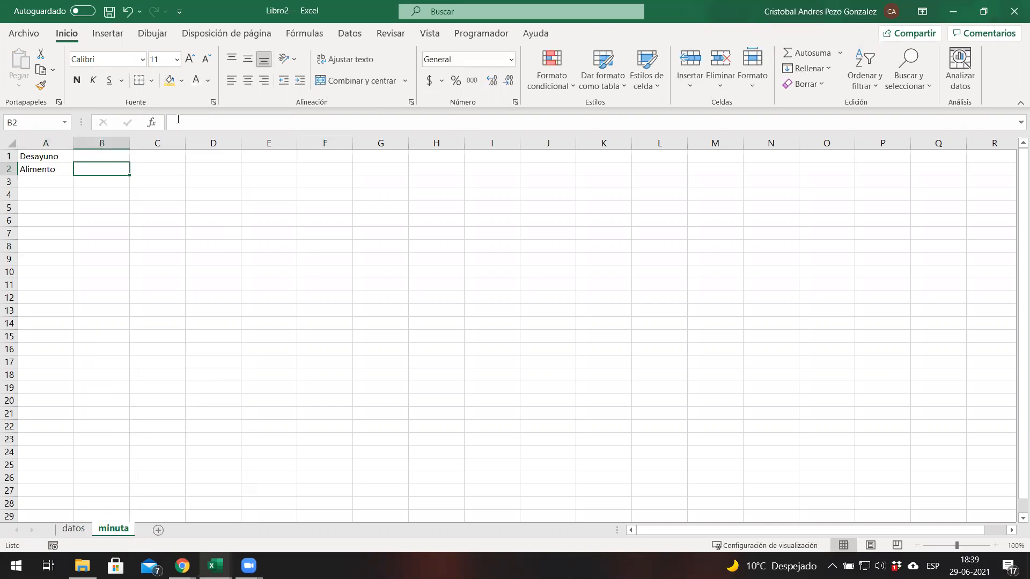
text(cantid)
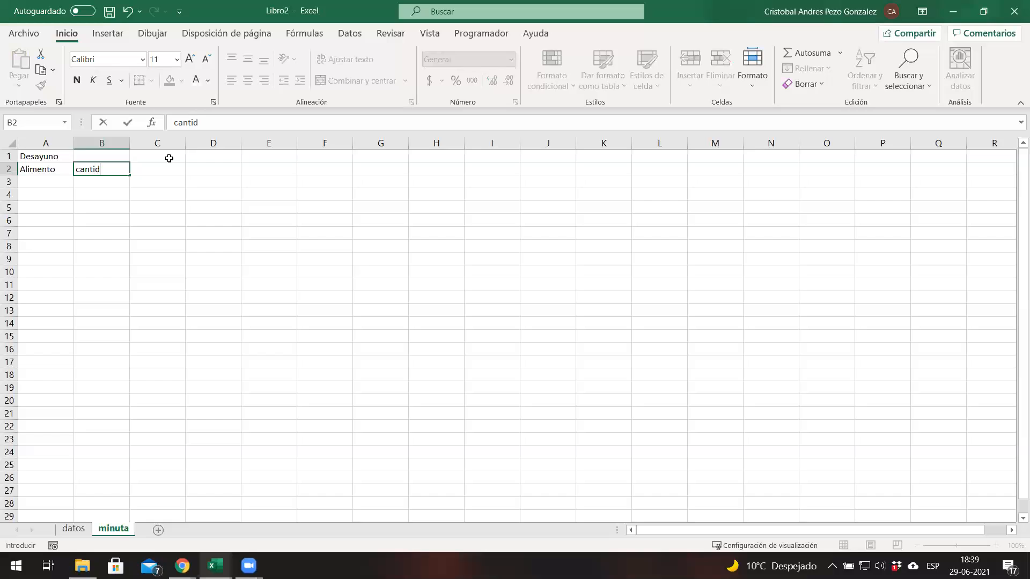
text(ad)
key(Tab)
text(Pfoco)
key(BackSpace)
key(BackSpace)
key(BackSpace)
key(BackSpace)
text(orción)
key(Tab)
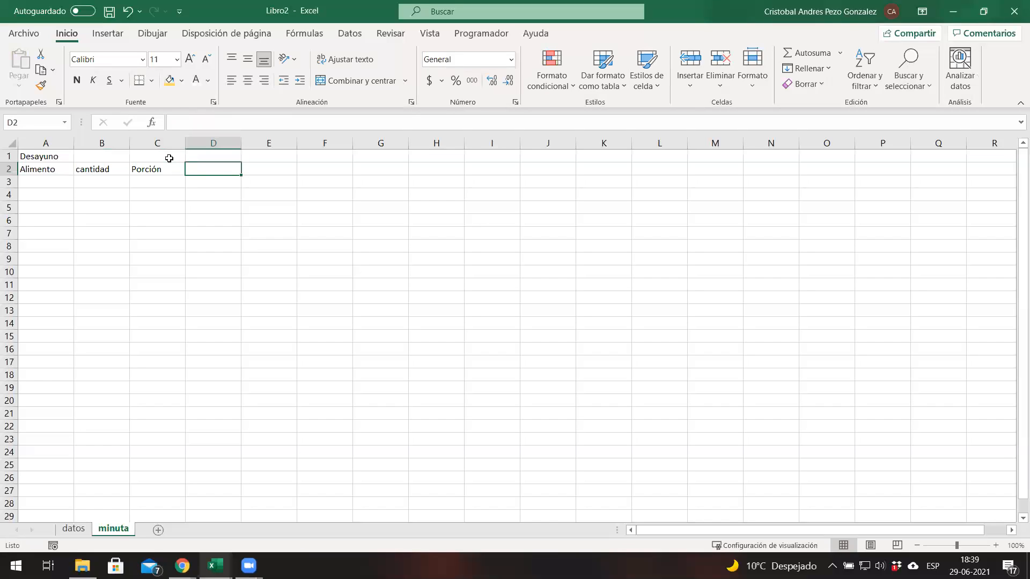
Continue the header row with Calorias, CHO, lipidos and Proteinas in cells D2:G2.
text(cal)
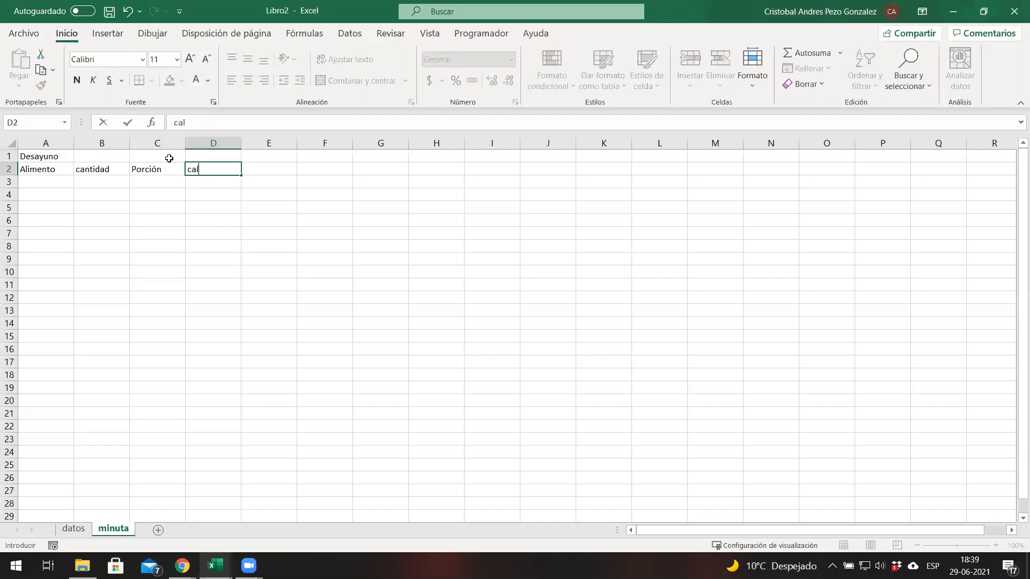
key(BackSpace)
text(Calorias)
key(Tab)
text(CHO)
key(Tab)
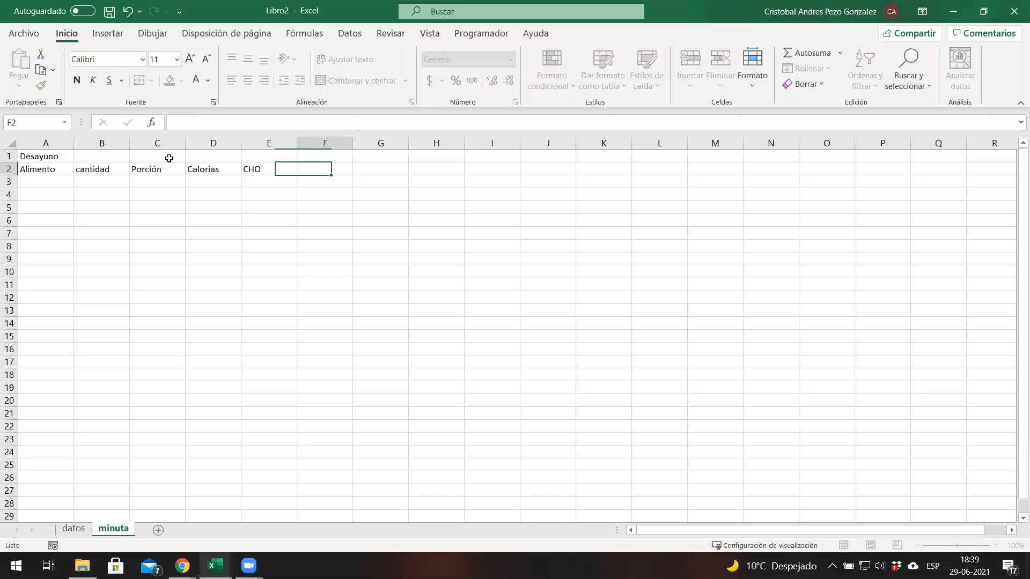
text(lipidos)
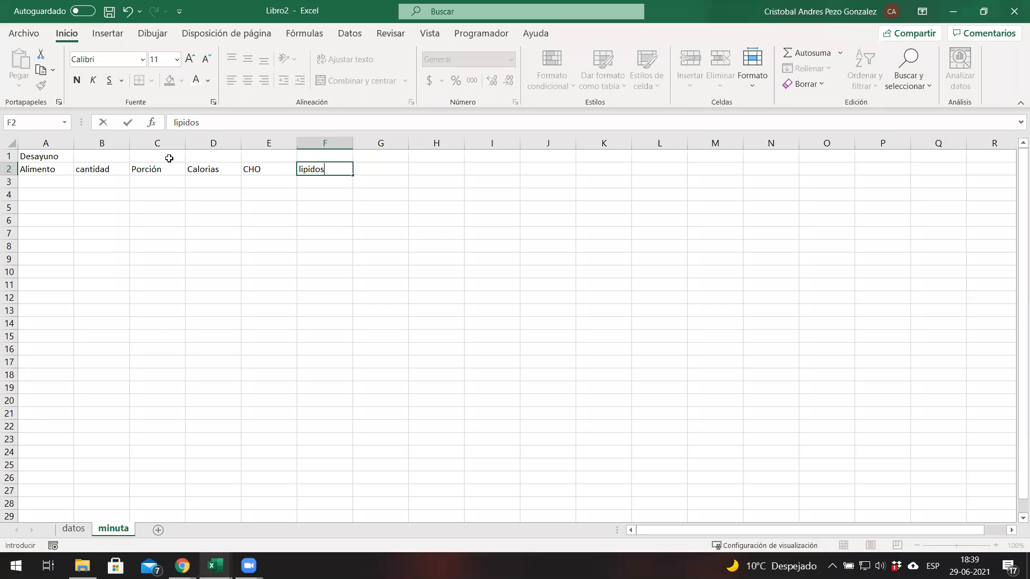
key(Tab)
text(Proteinas)
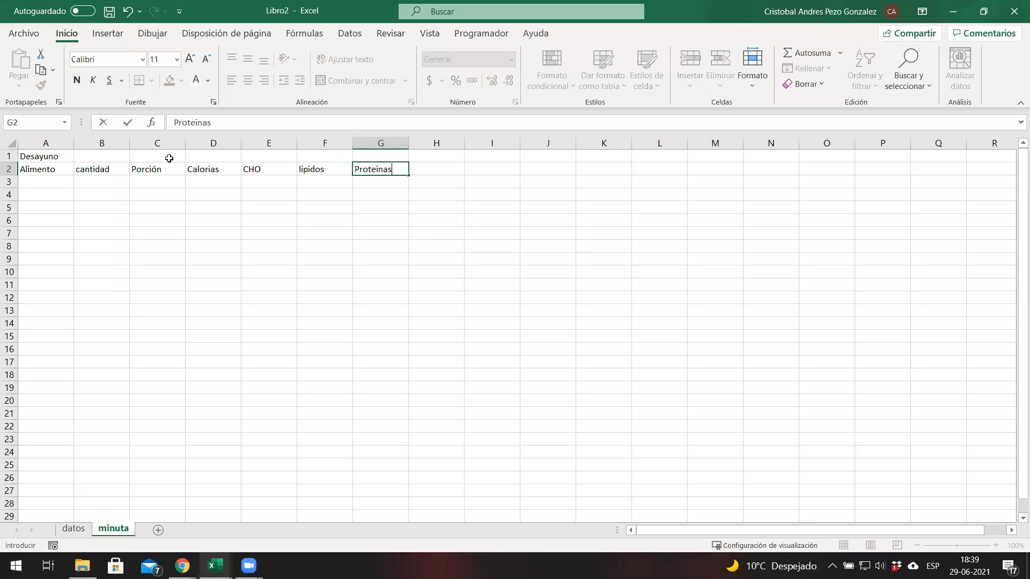
Merge and center the Desayuno title across A1:G1.
key(Up)
key(Left)
key(Left)
key(Left)
key(Left)
key(Left)
key(Left)
key(shift+Right)
key(shift+Right)
key(shift+Right)
key(shift+Right)
key(shift+Right)
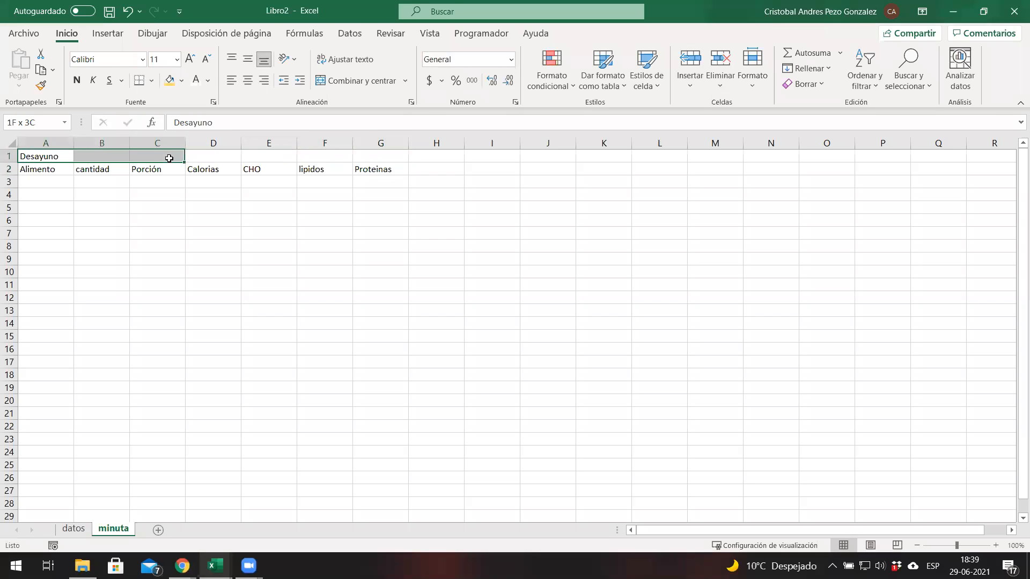
key(shift+Right)
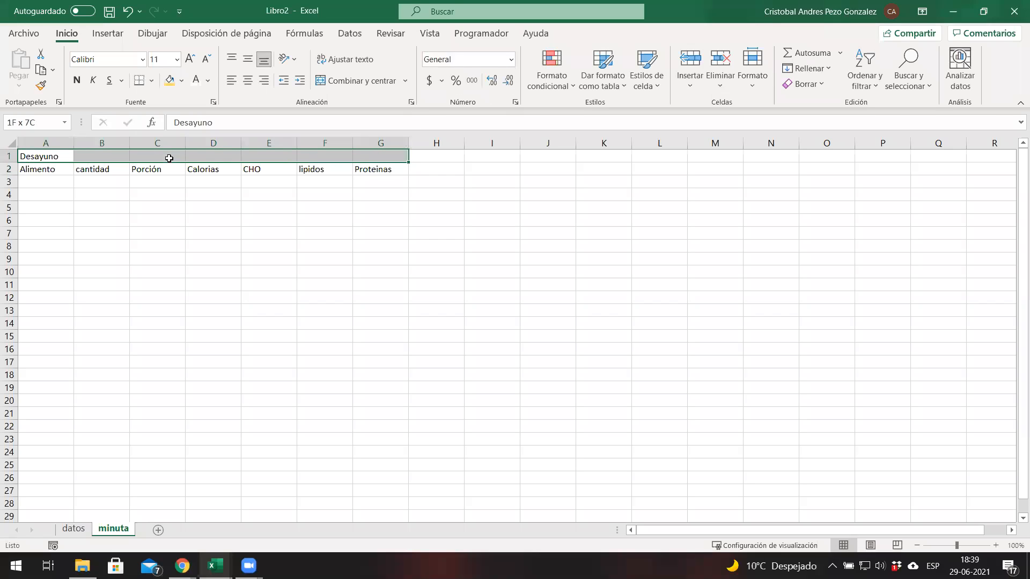
click(355, 81)
Fill the merged Desayuno title with dark blue and make its text white.
click(182, 80)
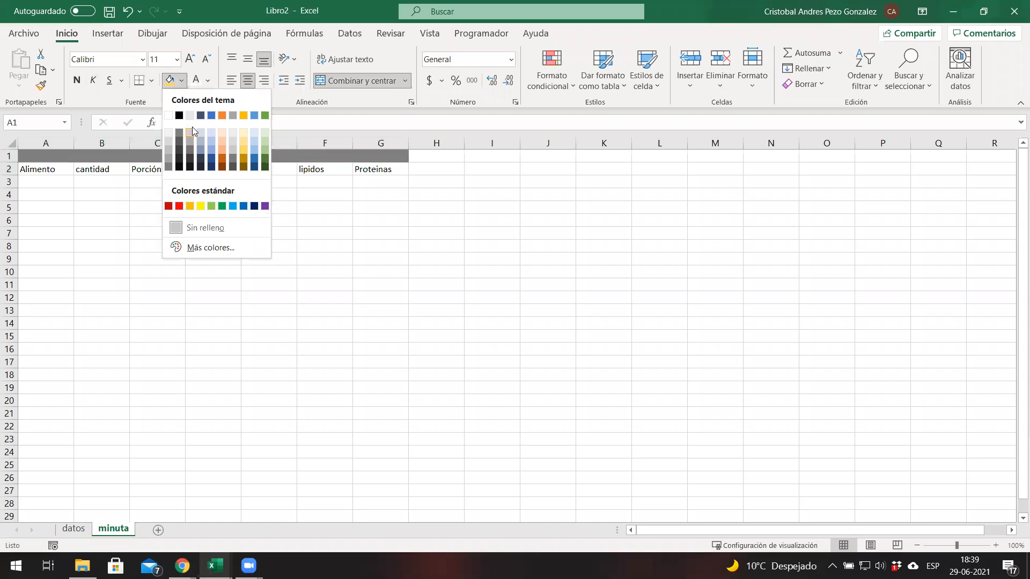
click(212, 159)
click(44, 173)
click(227, 159)
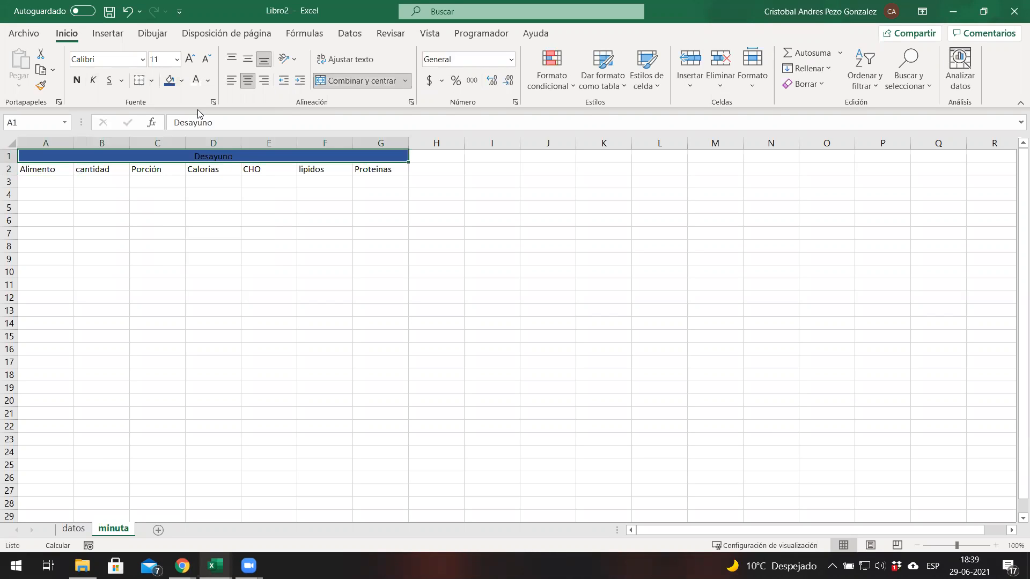
click(196, 80)
Fill the Desayuno block A2:G9 with light blue.
click(59, 167)
key(shift+Right)
key(shift+Right)
key(shift+Down)
key(shift+Right)
key(shift+Right)
key(shift+Right)
key(shift+Down)
key(shift+Down)
key(shift+Down)
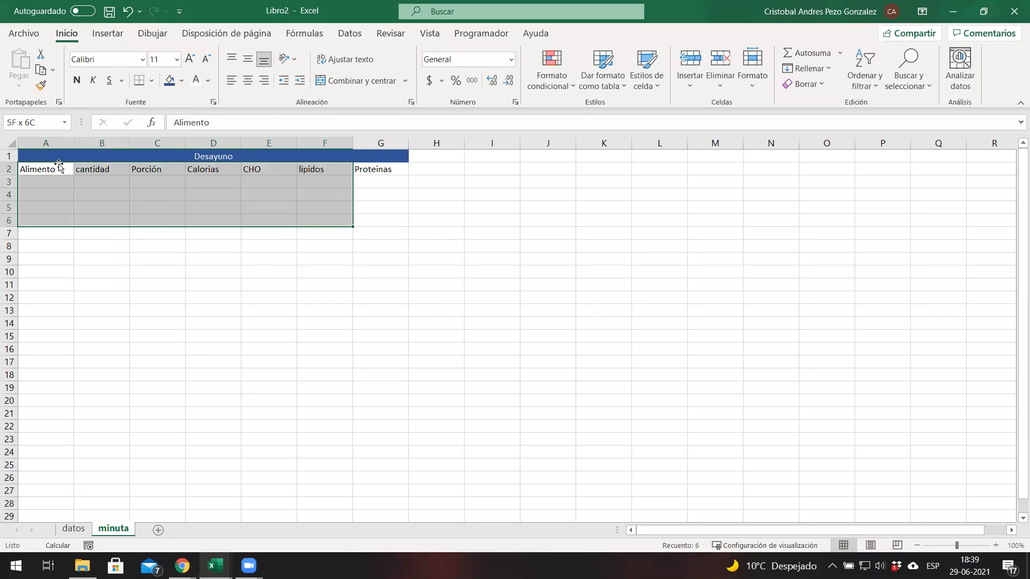
key(shift+Right)
key(shift+Down)
key(shift+Down)
key(shift+Down)
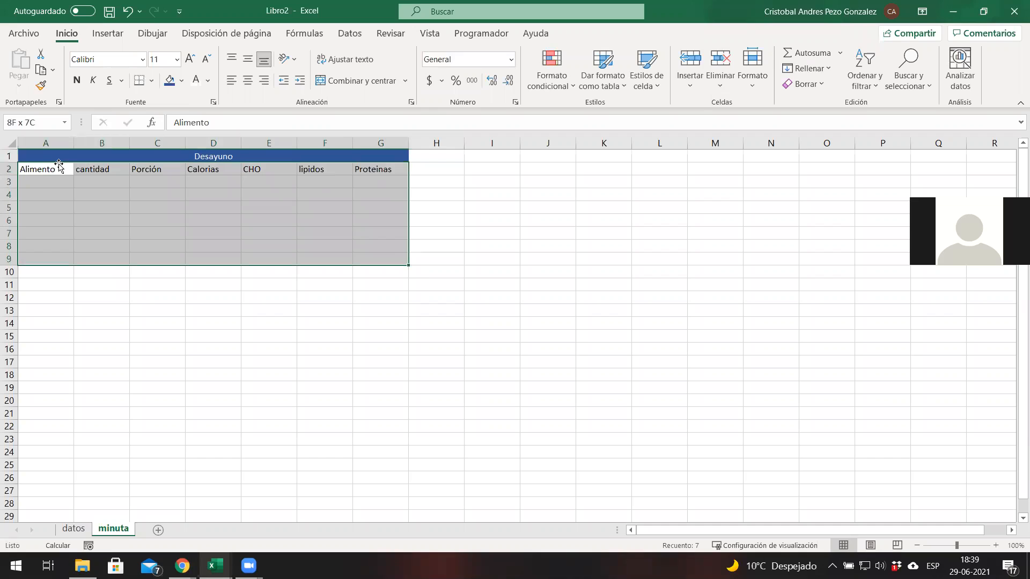
click(181, 80)
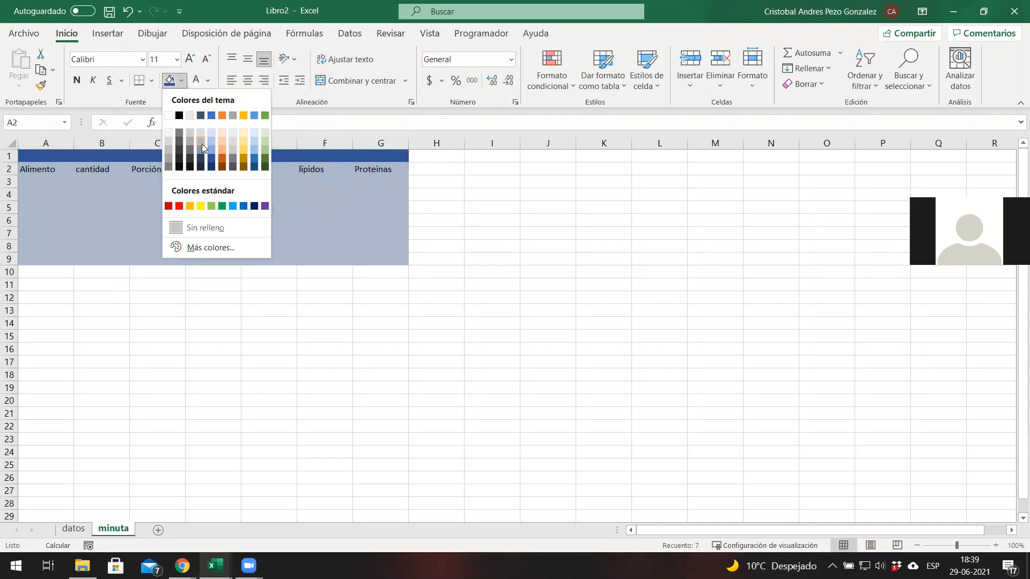
click(214, 143)
click(345, 247)
click(72, 193)
Open data validation for cell A3 of the minuta sheet and allow only a list (Lista).
click(28, 181)
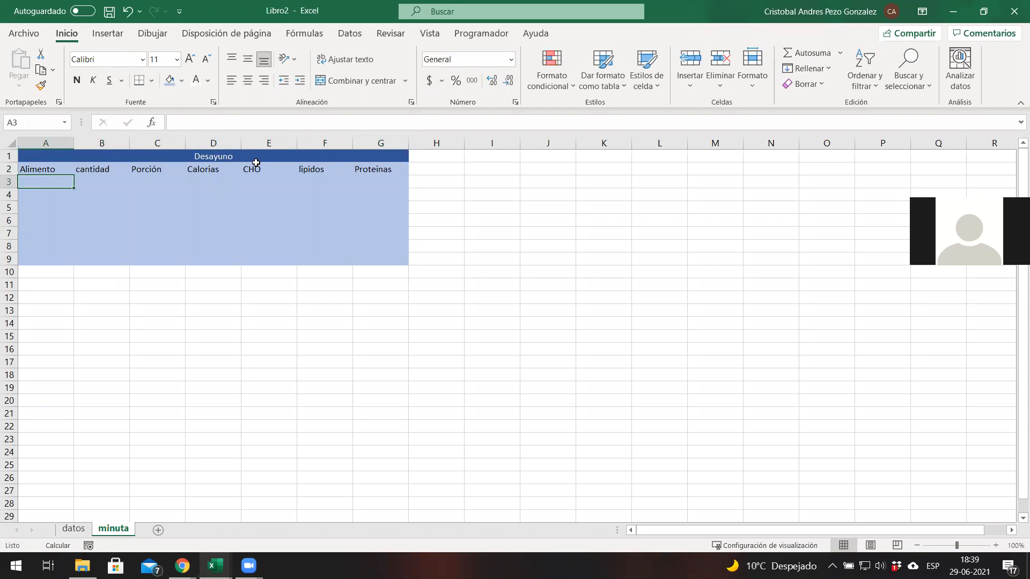
click(75, 530)
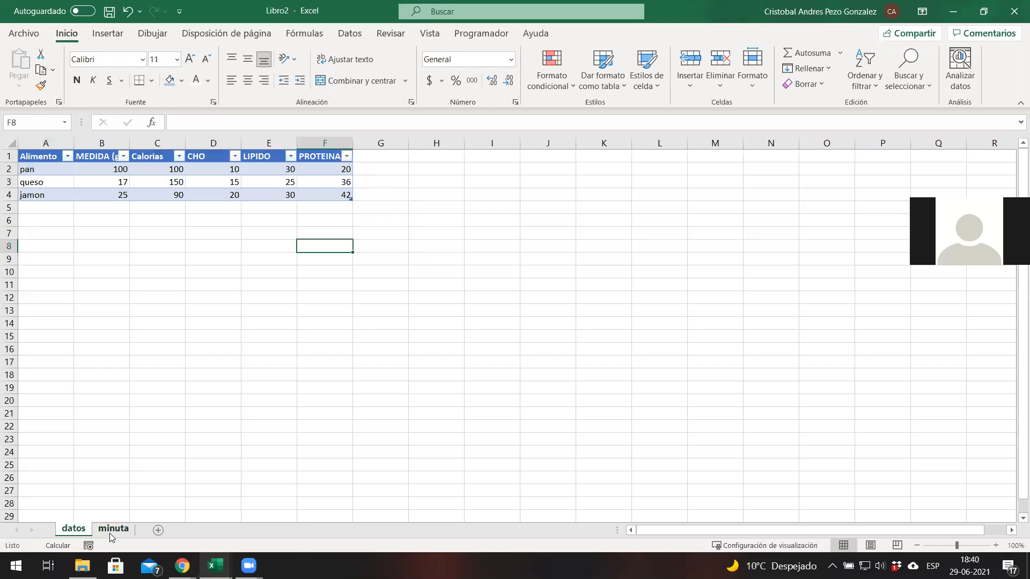
click(109, 531)
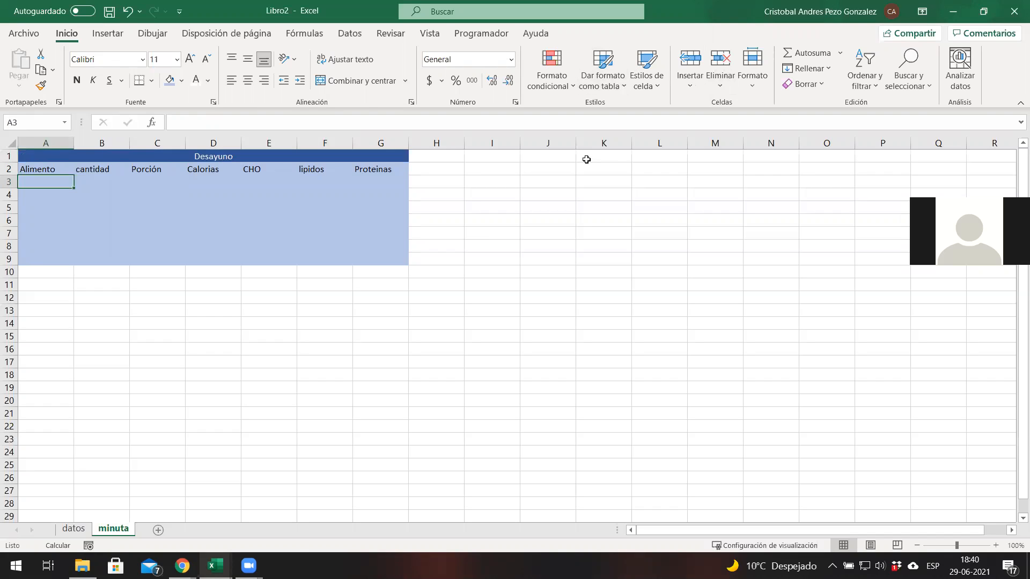
click(349, 34)
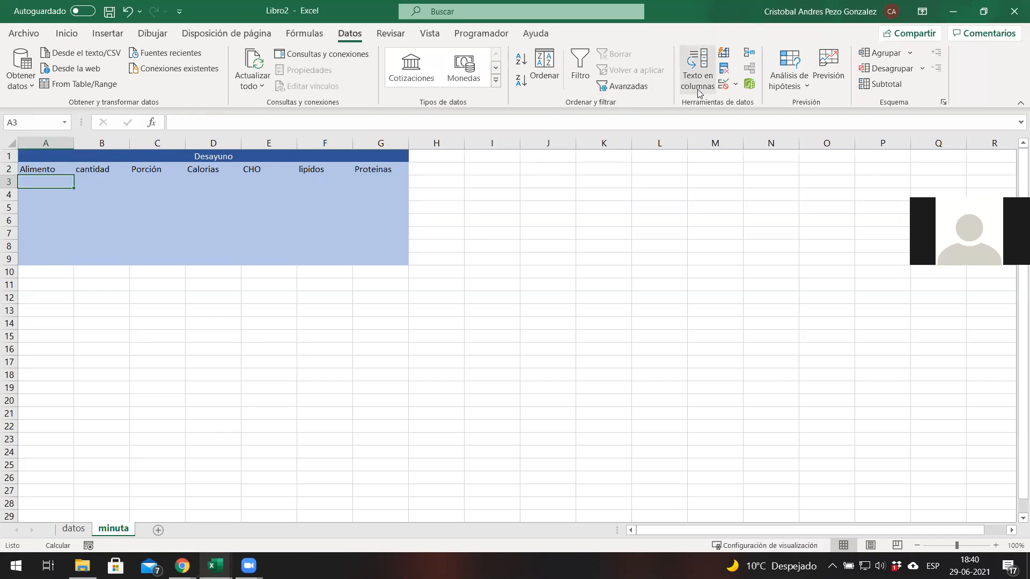
click(724, 84)
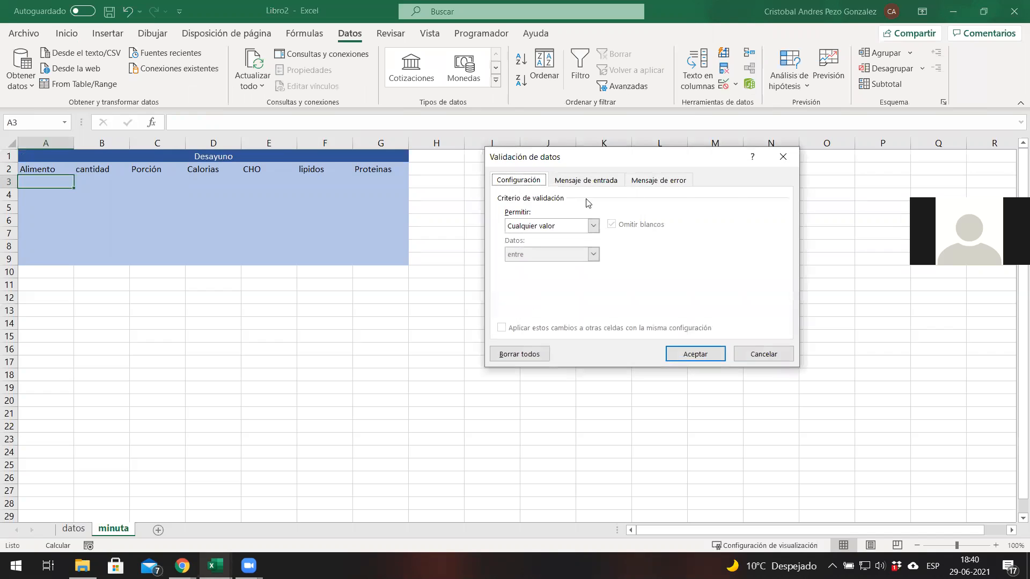
click(594, 226)
click(573, 265)
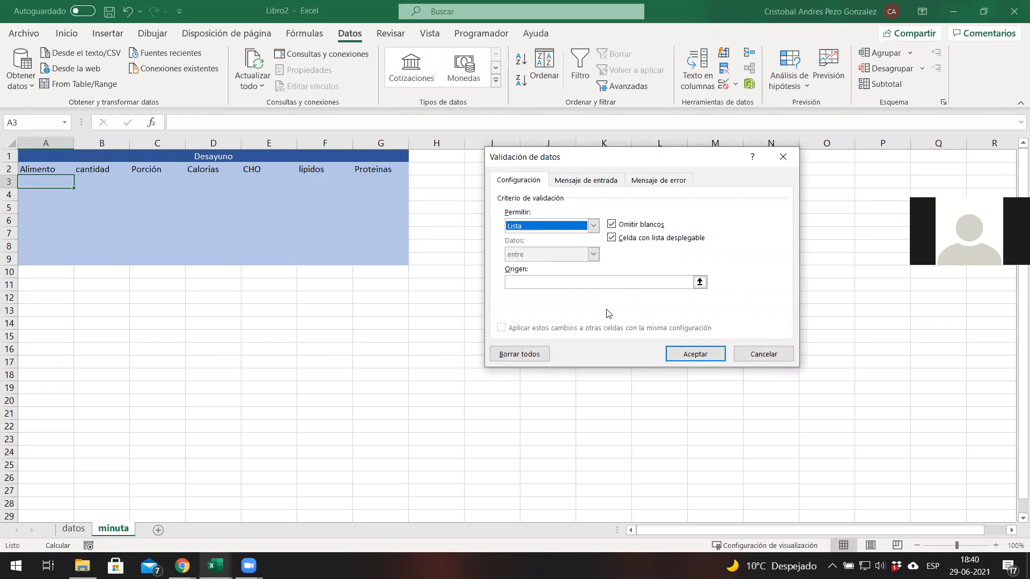
Set the validation list's source to the food names in datos!$A$2:$A$4 and apply the validation to A3.
click(700, 282)
click(73, 529)
click(62, 171)
key(shift+Down)
key(shift+Down)
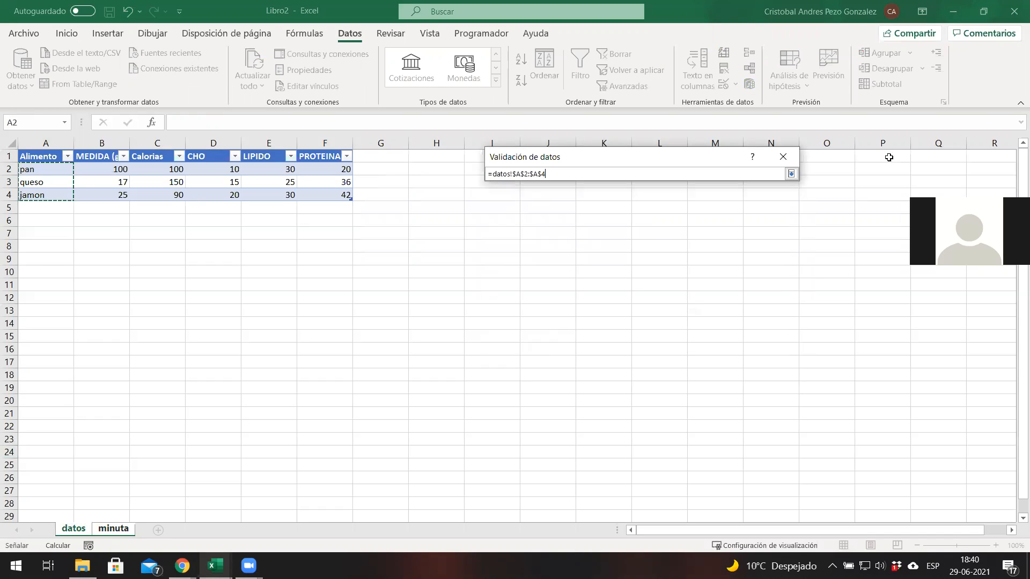
click(792, 175)
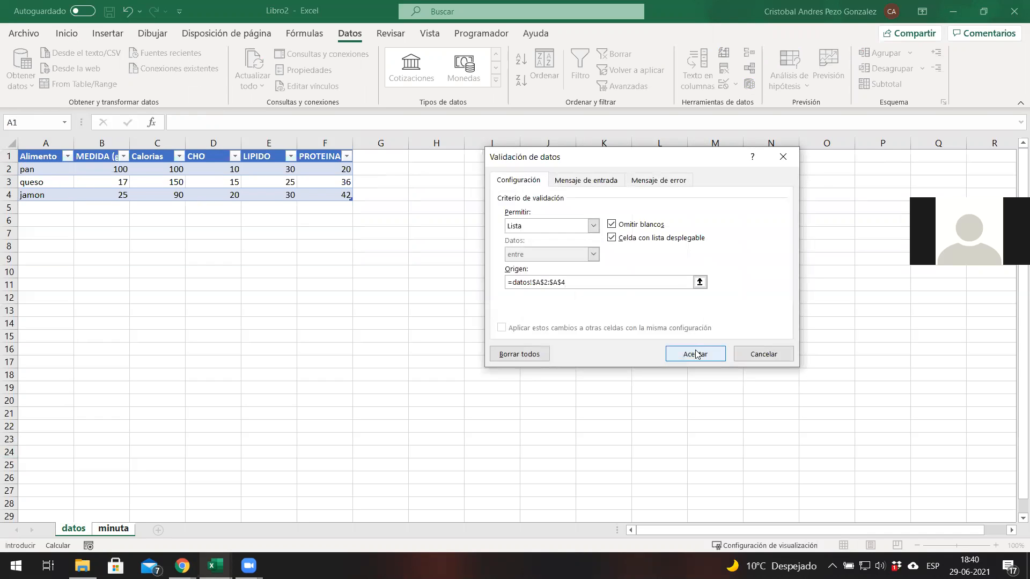
click(696, 355)
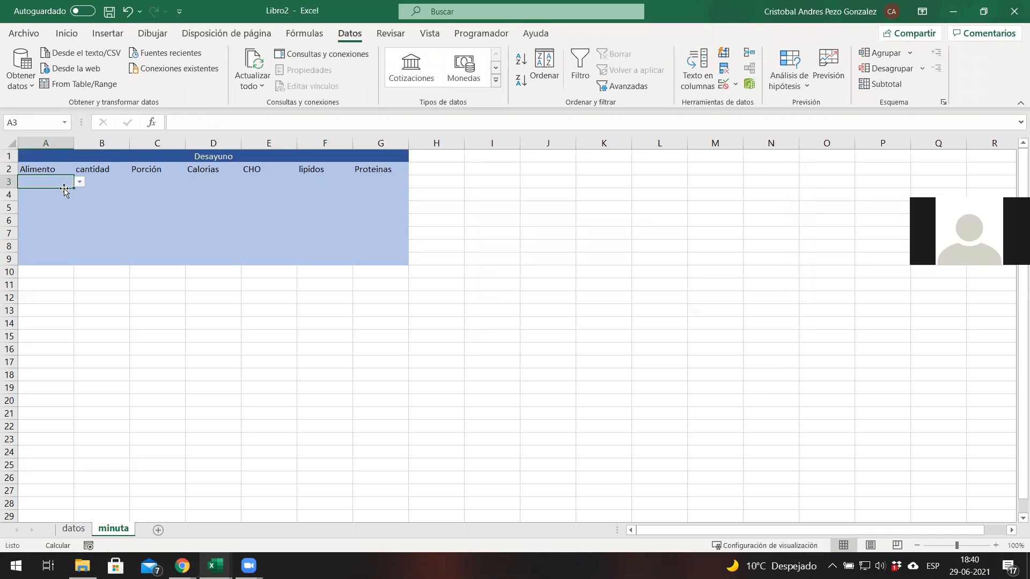
Check the food choices in A3 and copy its validation list down through A7.
click(79, 182)
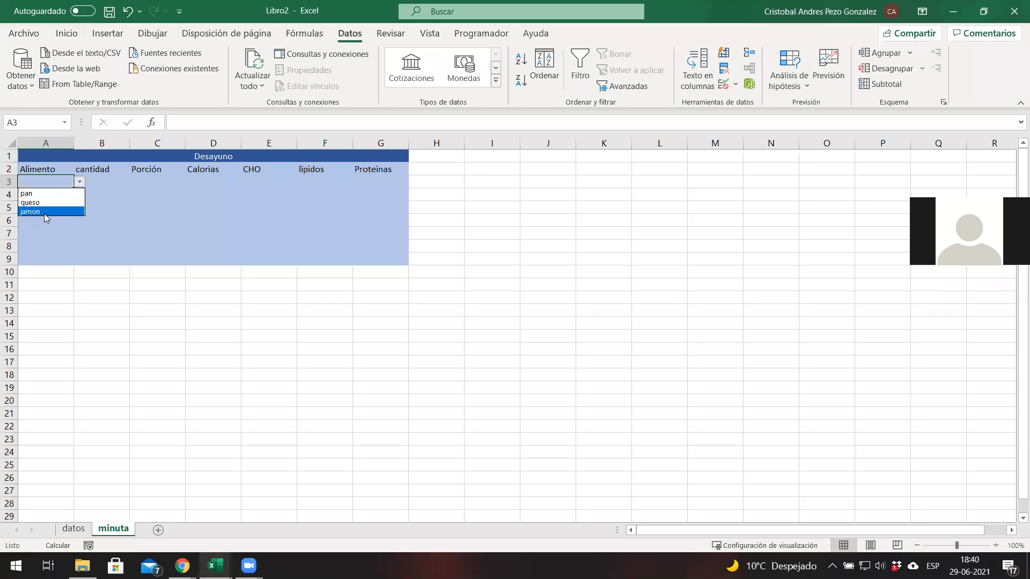
click(62, 182)
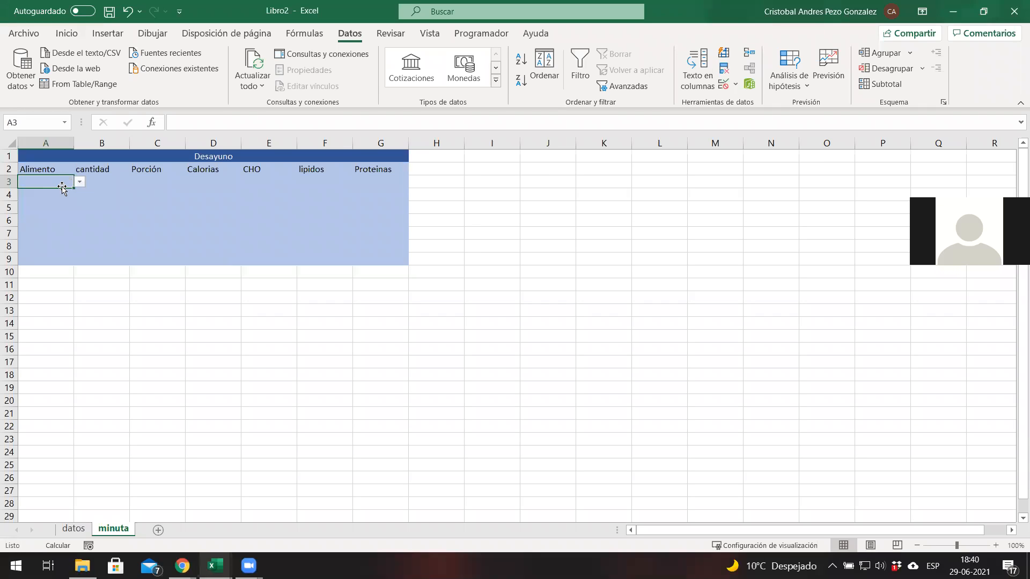
drag(72, 187, 67, 242)
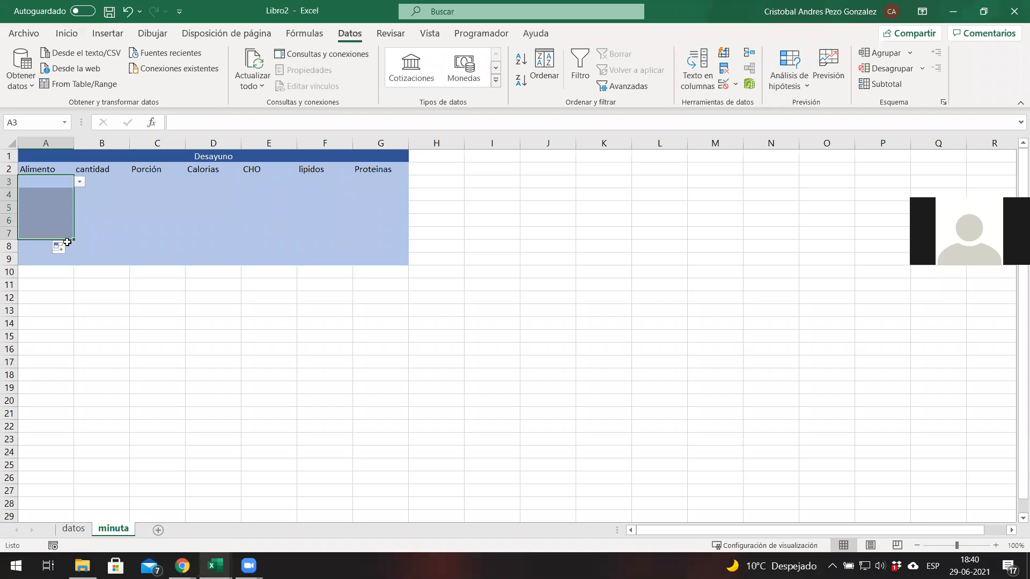
click(211, 364)
Enter Total Desayuno in A8 and Ideal Desayuno in A9, and widen column A to fit the labels.
click(33, 245)
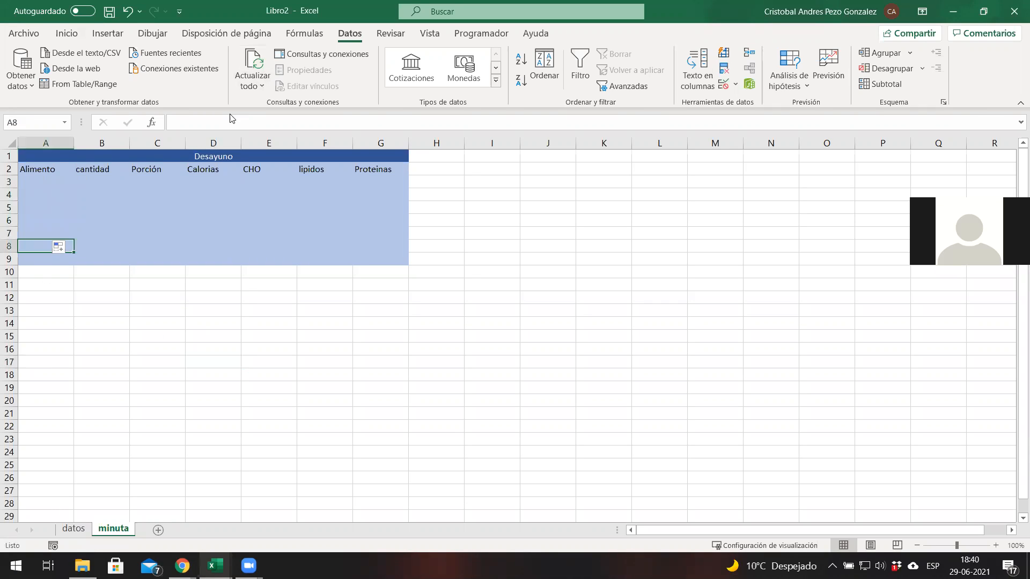
click(221, 121)
text(Total Desayuno)
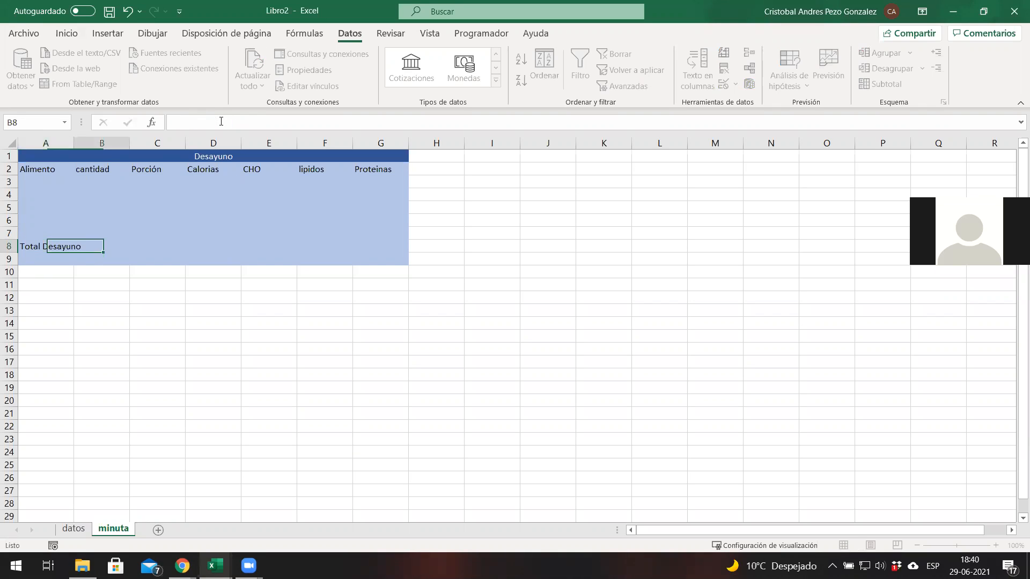
key(Return)
text(Ref)
key(BackSpace)
text(Ideal Desayu)
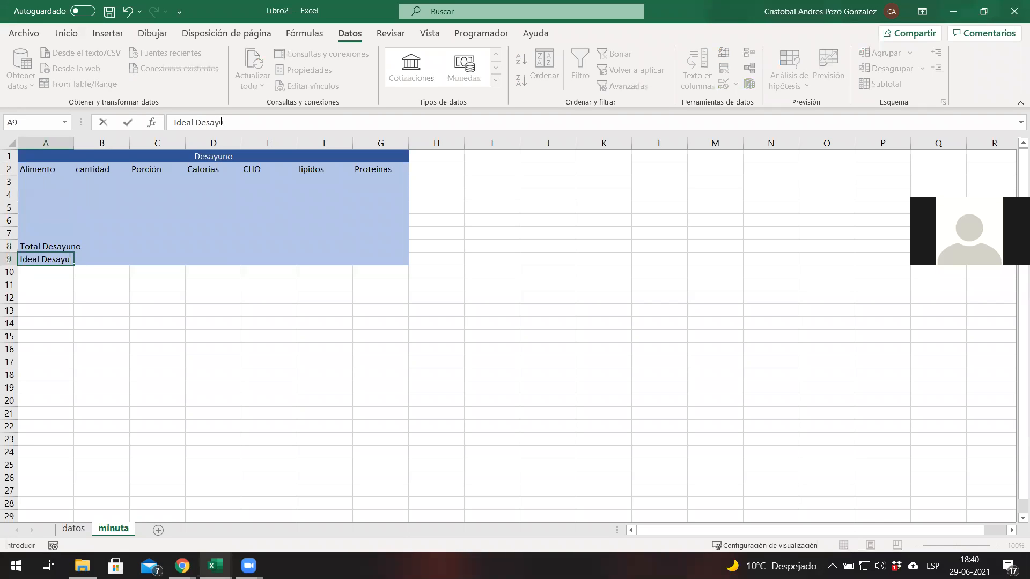
key(Tab)
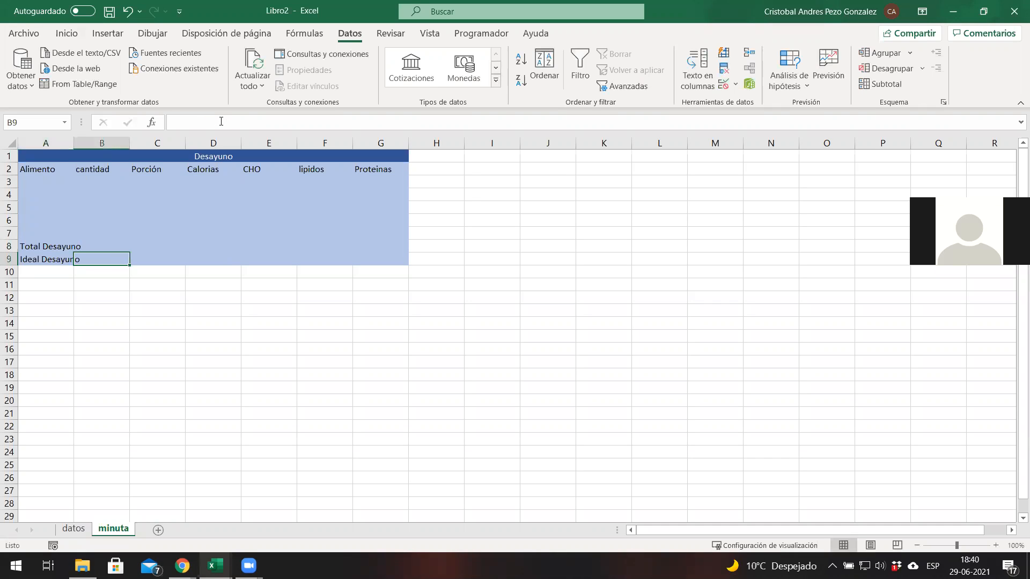
drag(74, 143, 93, 142)
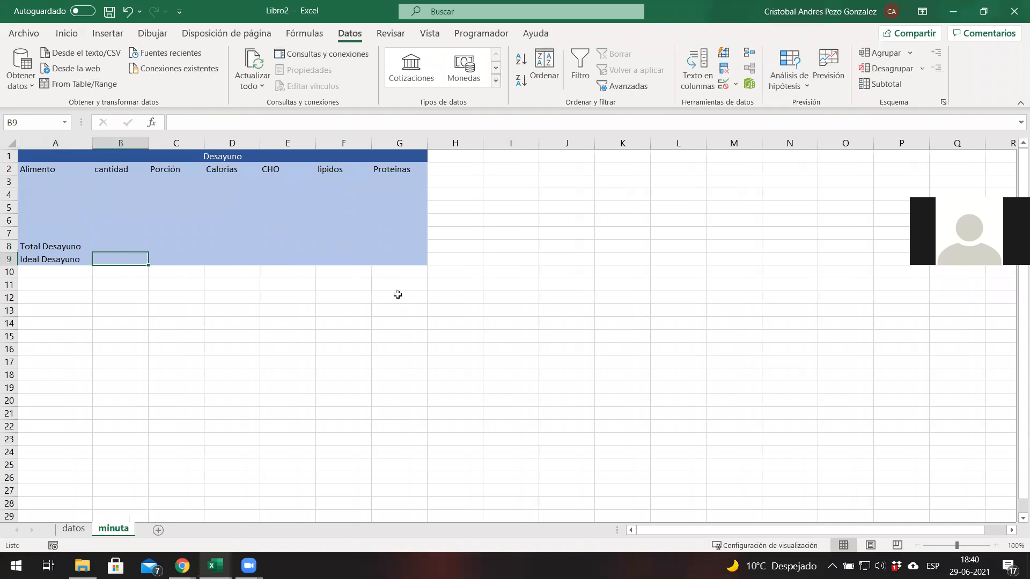
Compare the first cantidad and Porción cells of the minuta sheet with the MEDIDA (g) column of the datos table.
click(560, 346)
click(114, 192)
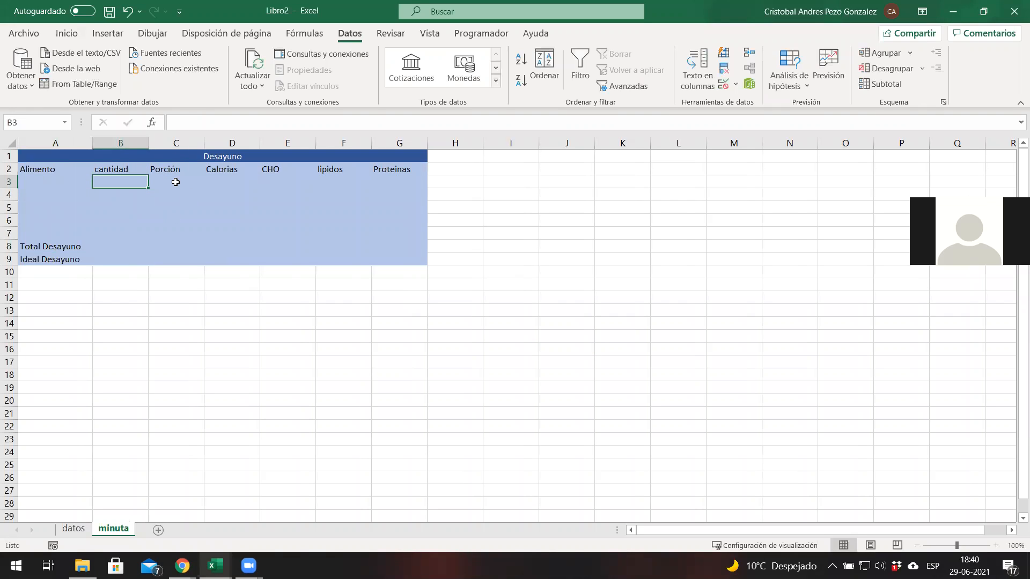
click(176, 182)
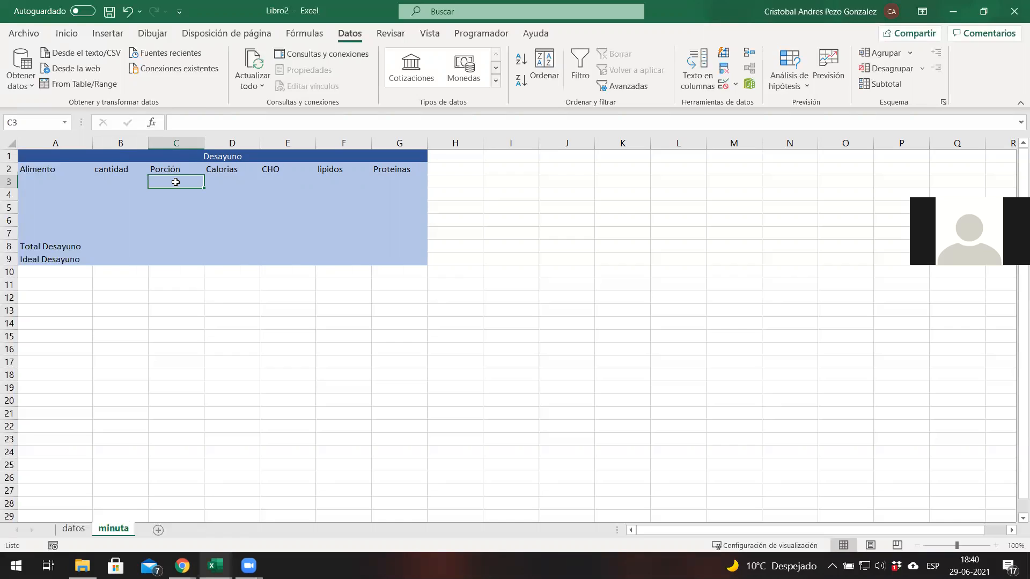
click(124, 185)
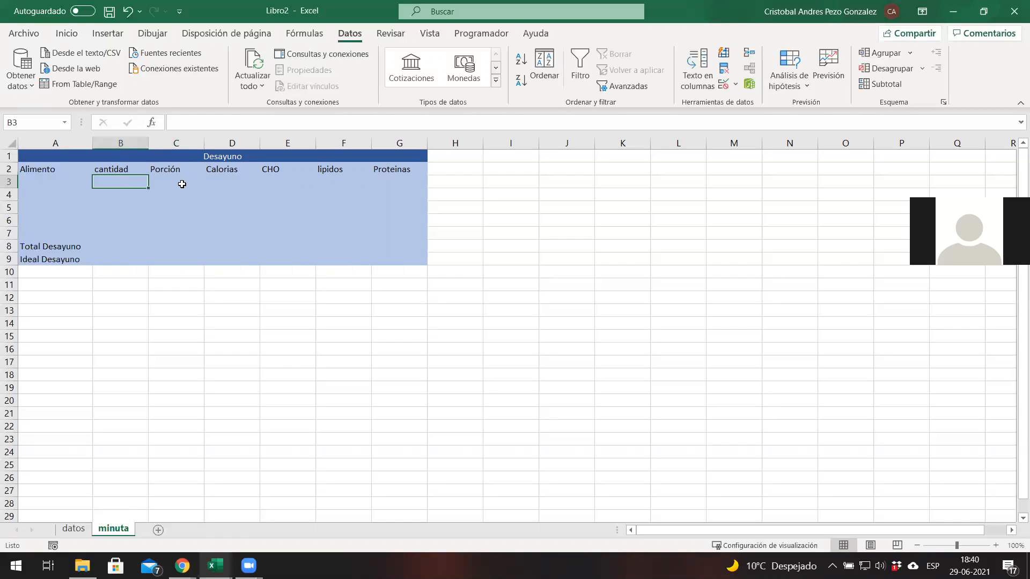
click(182, 184)
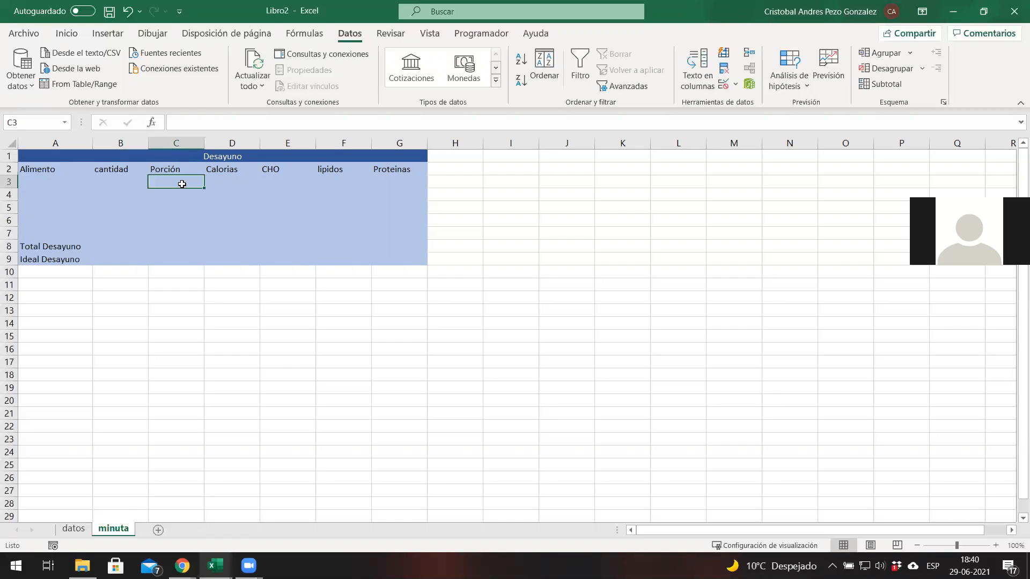
click(73, 530)
click(83, 160)
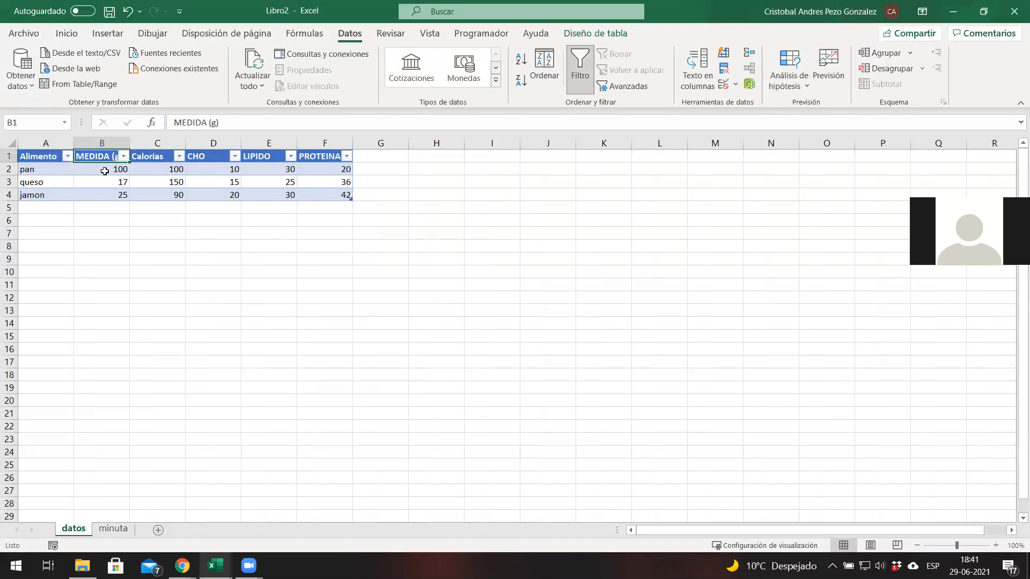
click(113, 529)
Switch to the prueba1 workbook and examine the porciones (g) formula in D4 of its minuta sheet.
click(215, 566)
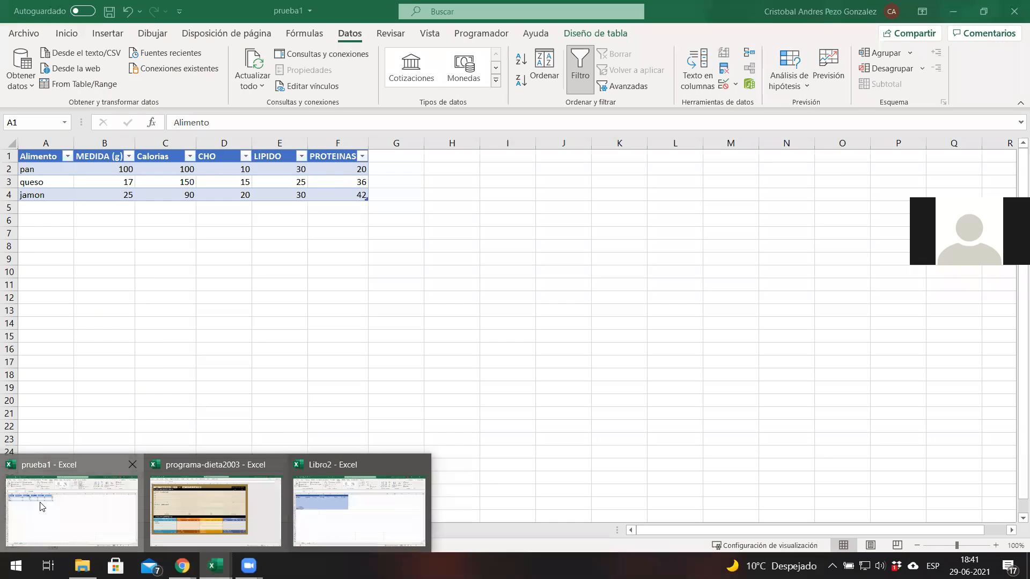
click(98, 511)
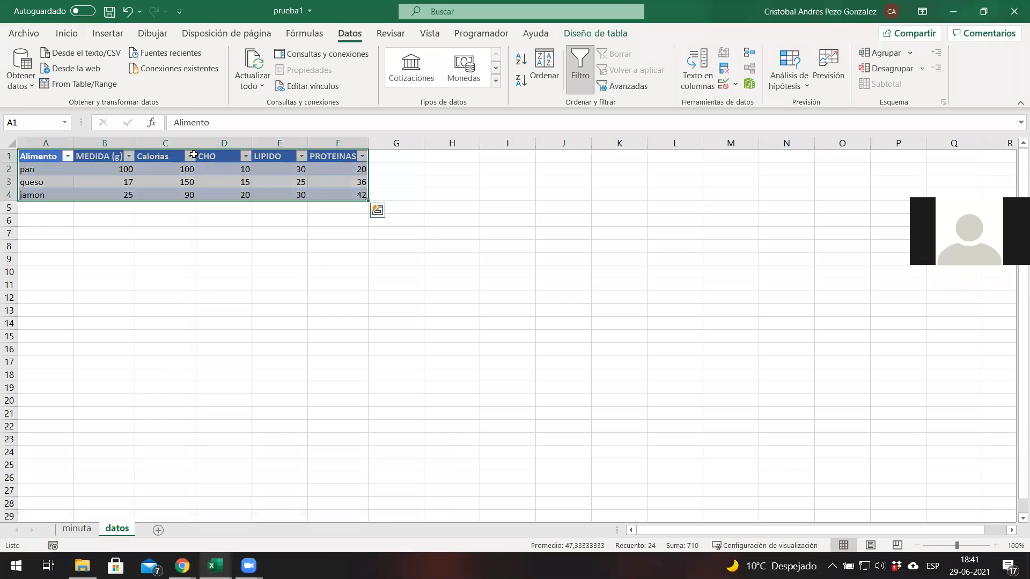
click(74, 529)
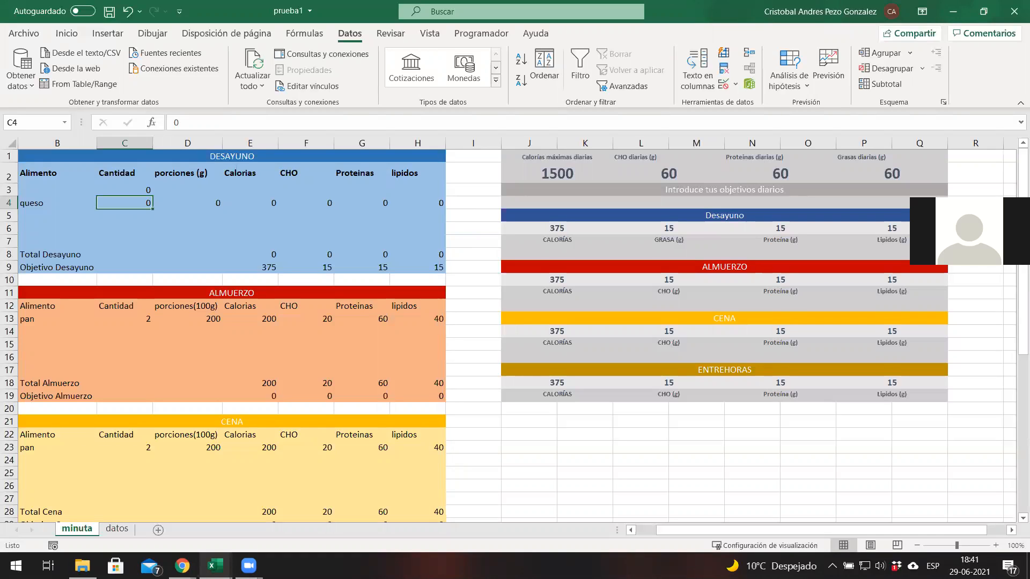
click(188, 203)
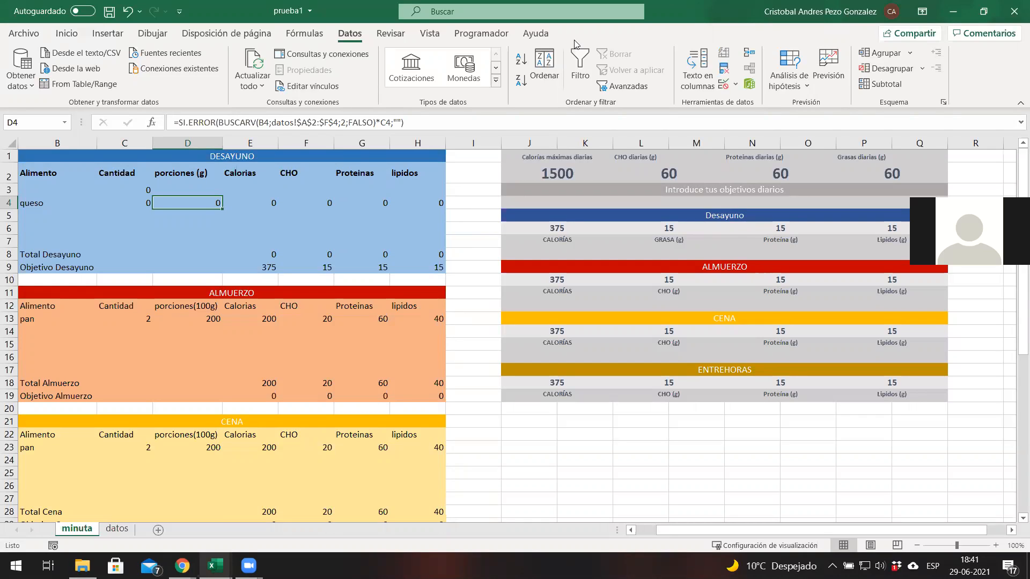
double_click(283, 122)
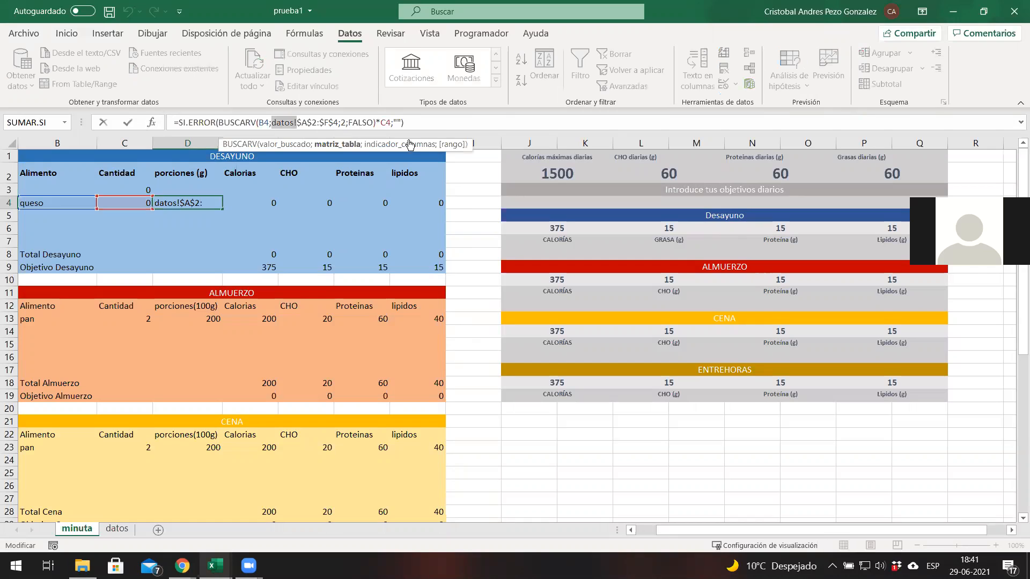
click(472, 123)
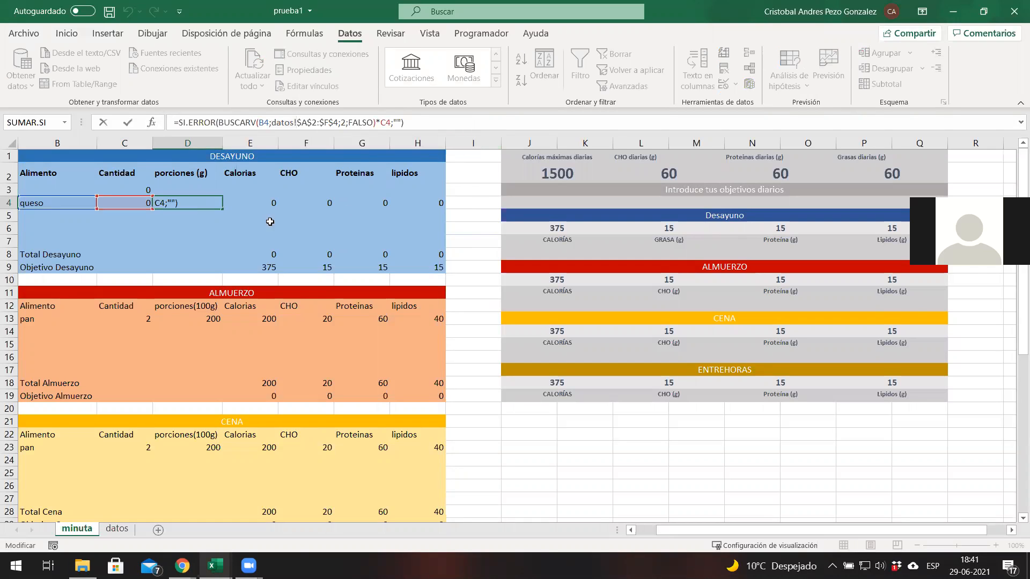
Examine the BUSCARV function and its lookup value in the porciones (g) formula in D3, leaving the formula as it is.
click(201, 189)
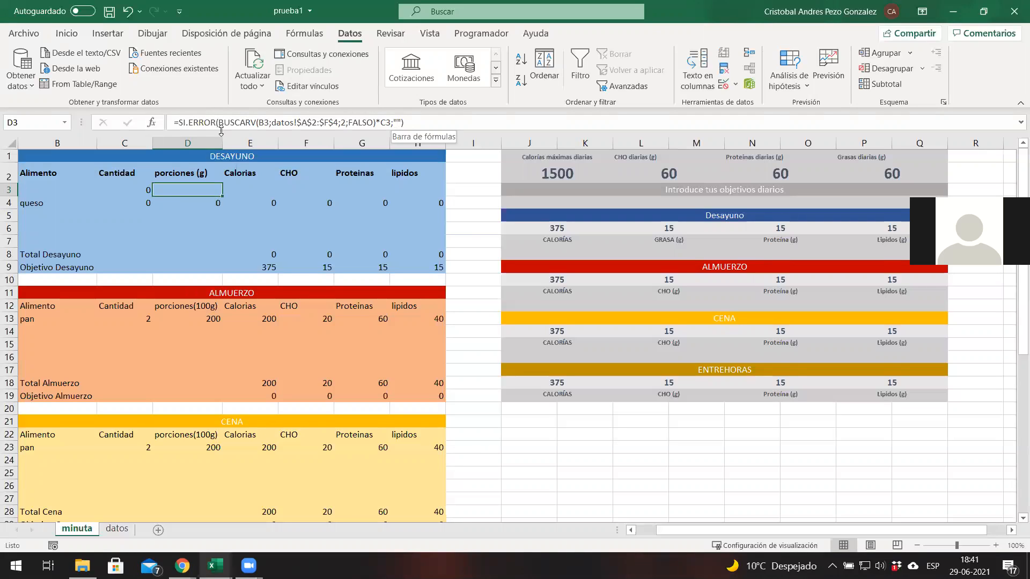
drag(219, 123, 256, 123)
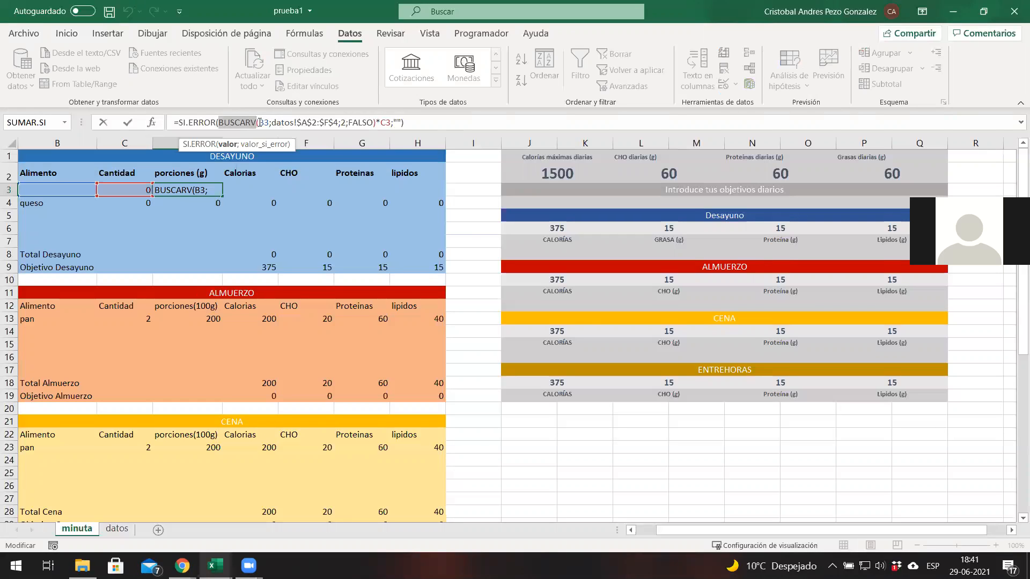
drag(269, 123, 259, 122)
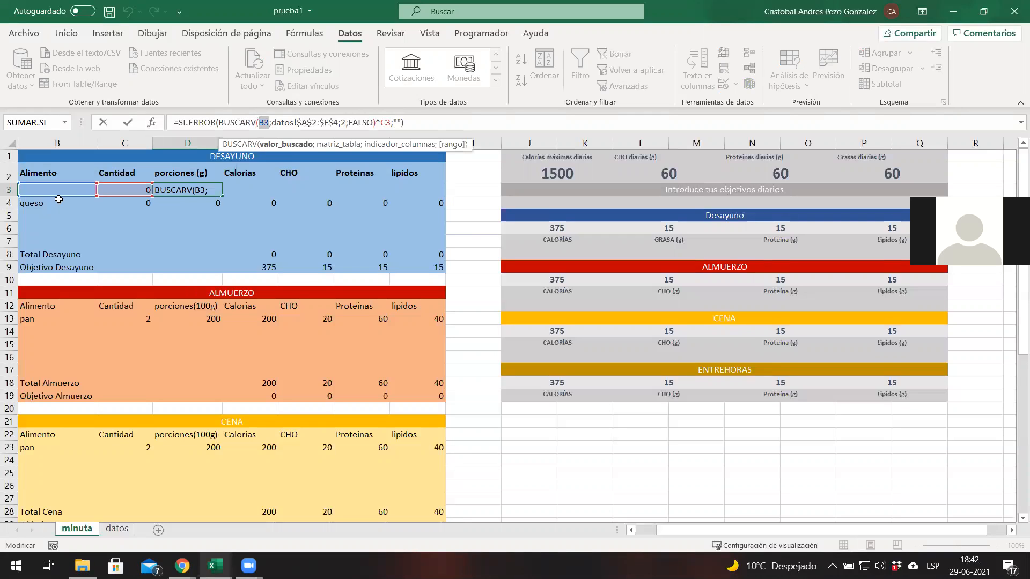
click(94, 192)
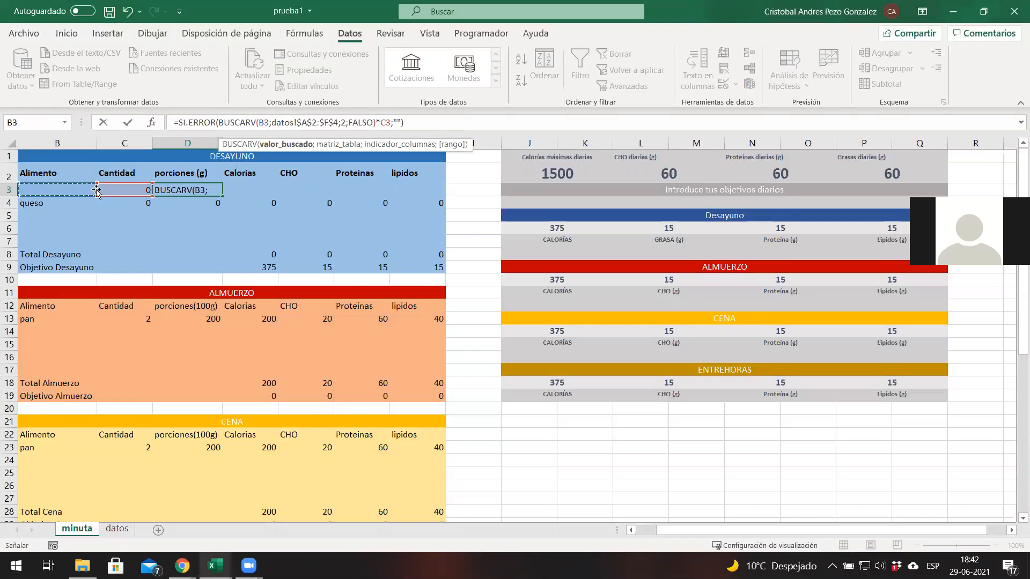
click(94, 205)
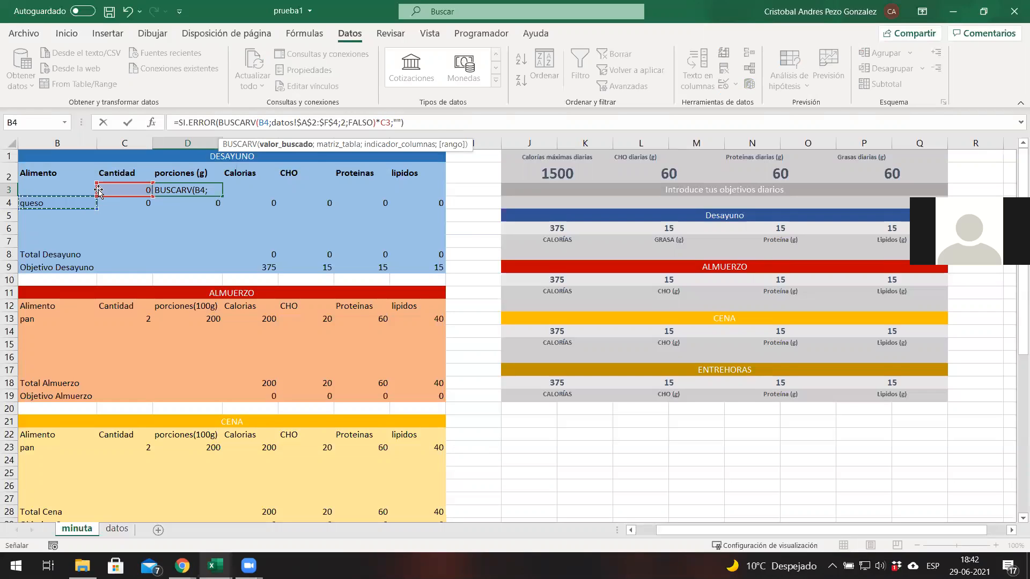
key(Escape)
Choose pan as the food in B3 and inspect the BUSCARV arguments of the D3 formula.
click(98, 189)
click(101, 190)
click(88, 201)
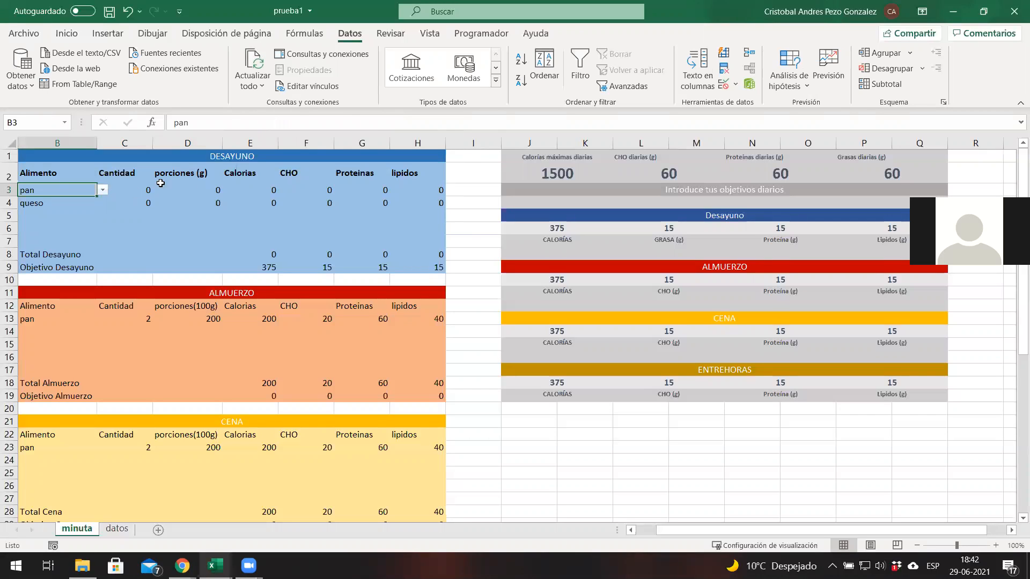
click(186, 191)
click(269, 122)
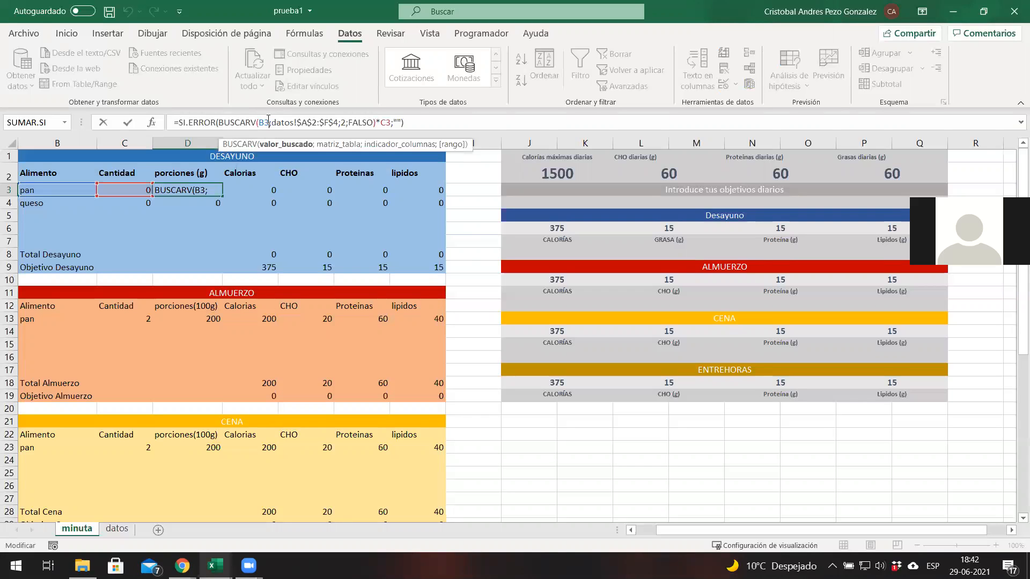
key(Right)
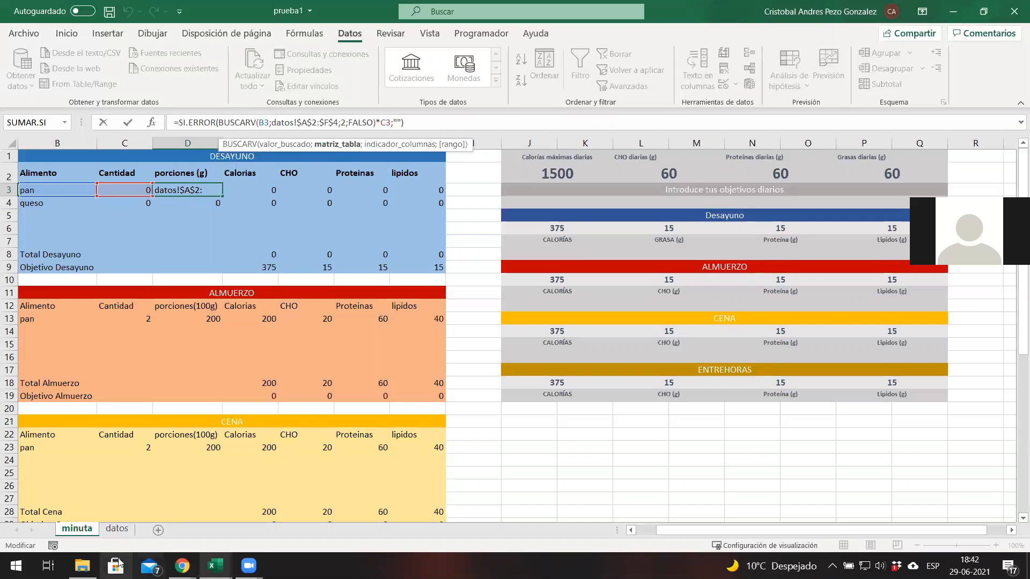
click(216, 566)
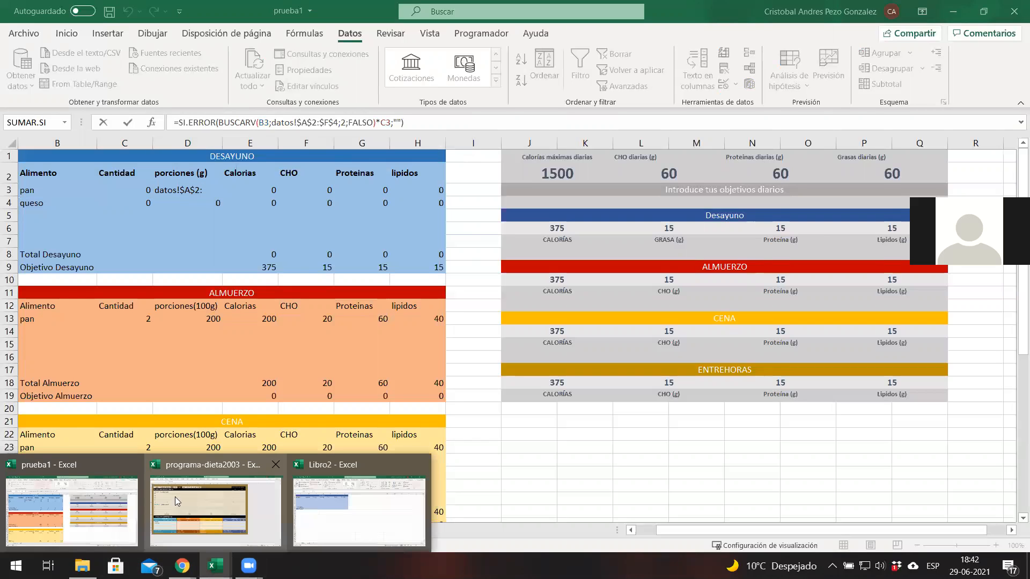
click(309, 518)
click(60, 181)
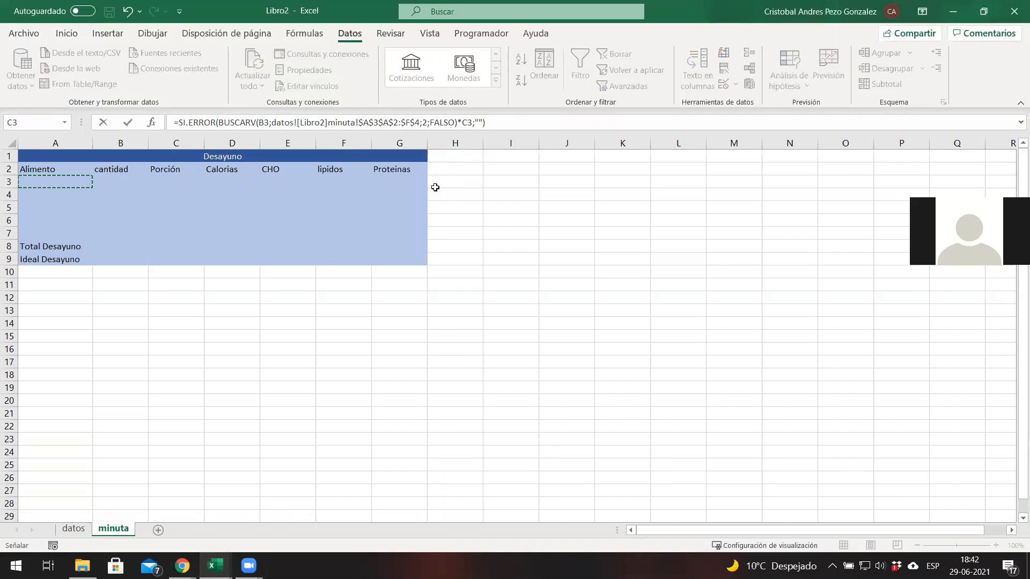
key(Escape)
Switch to the Libro2 workbook and begin a formula with BUSCARV nested in SI.ERROR in cell C3 under Porción.
click(216, 566)
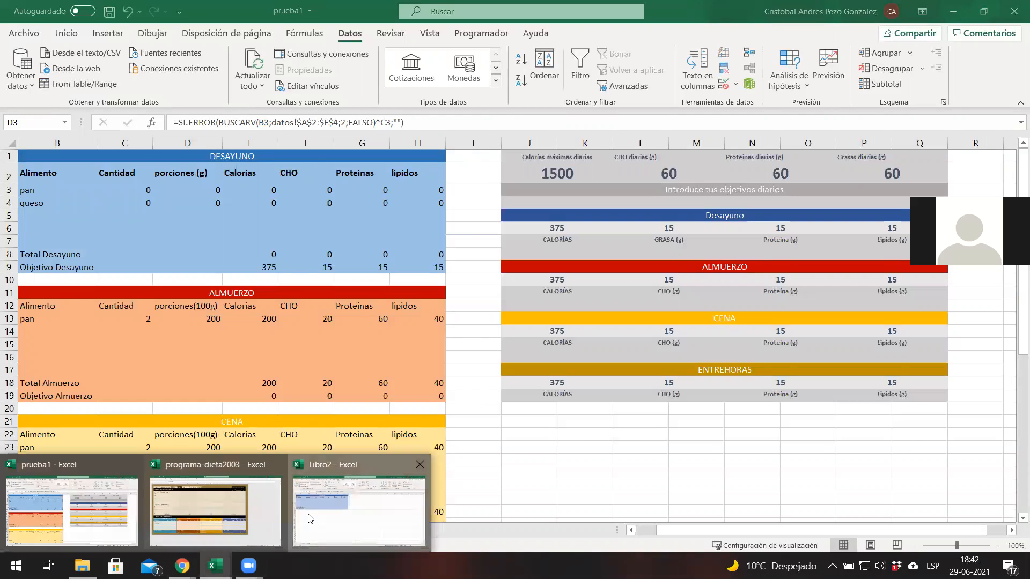
click(309, 517)
click(37, 181)
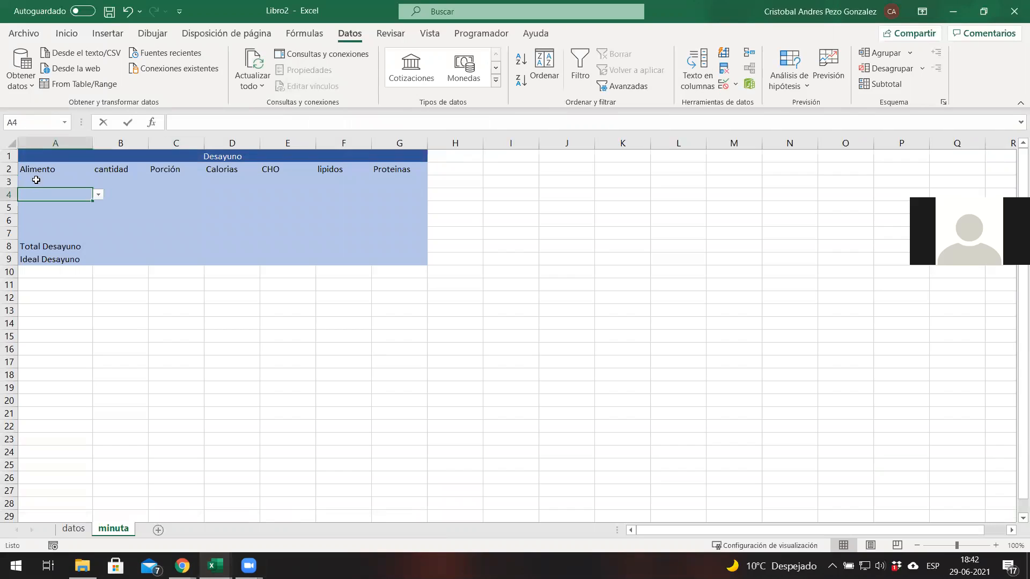
click(159, 182)
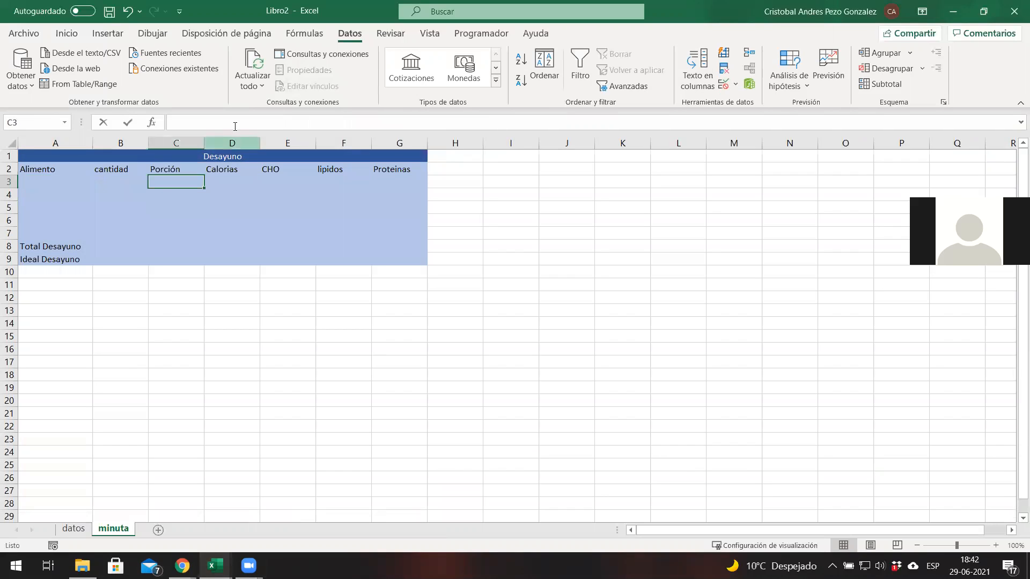
click(231, 120)
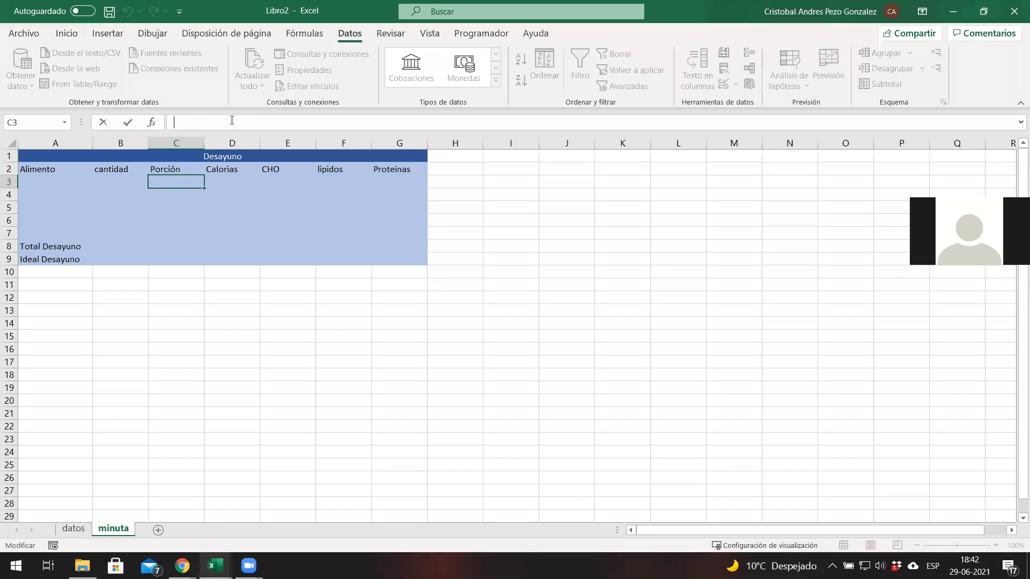
text(=si.e)
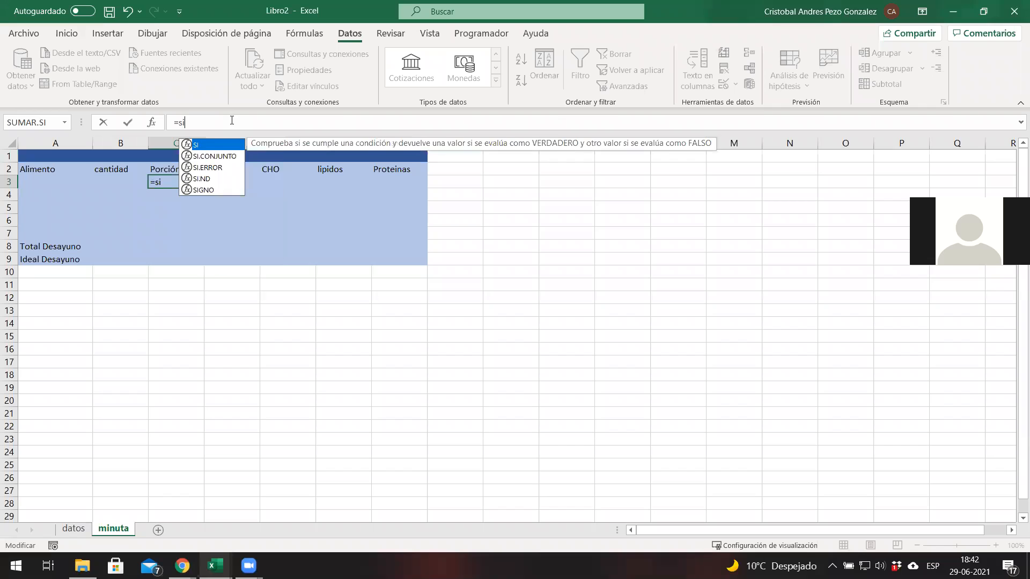
key(Tab)
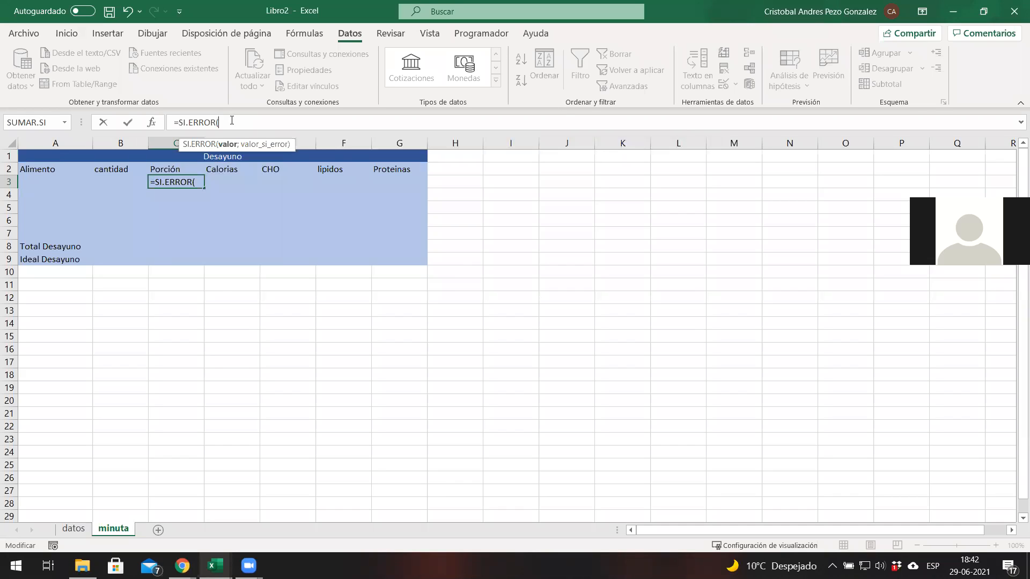
text(BU)
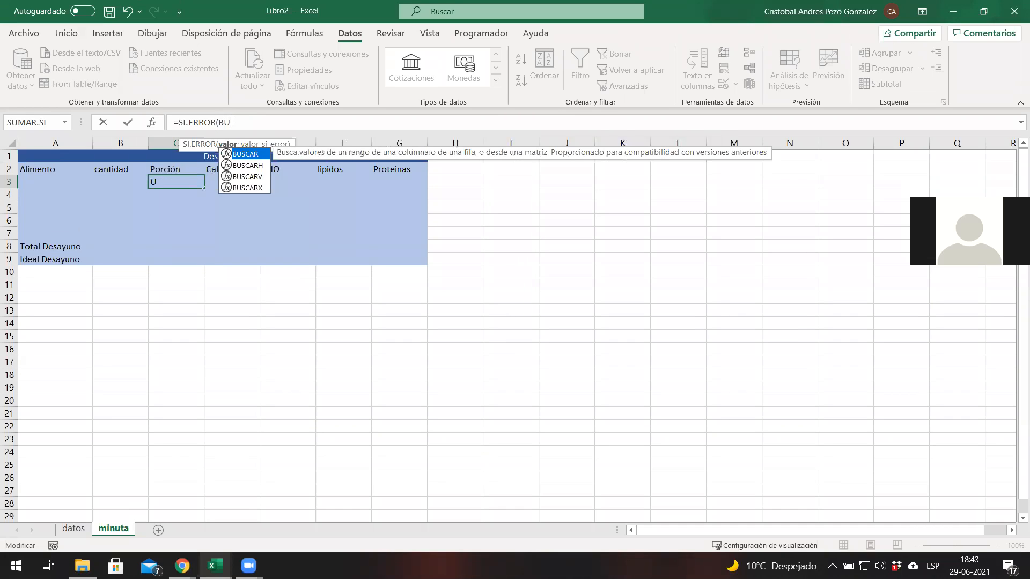
key(Down)
key(Down)
key(Tab)
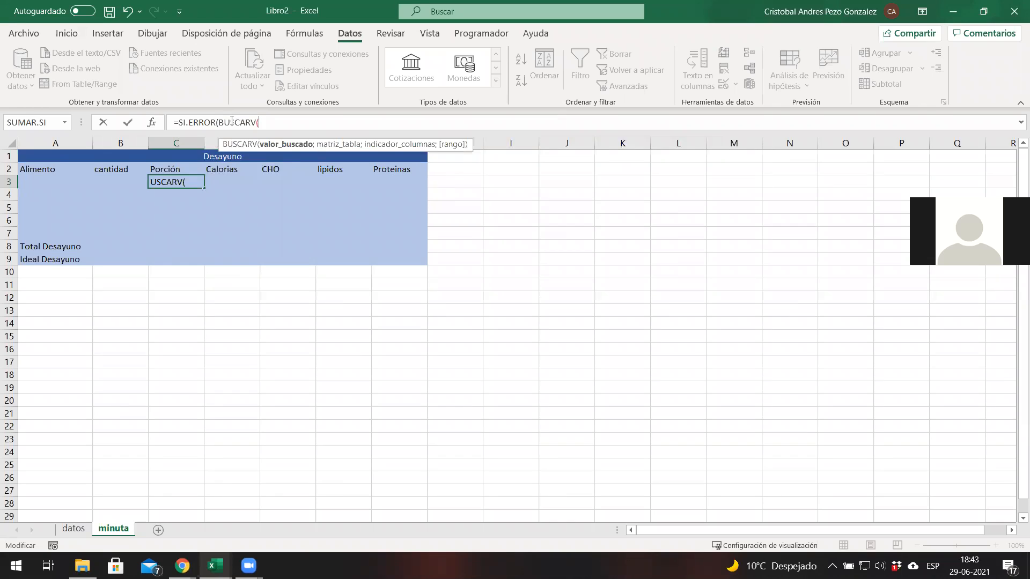
Set A3 as the lookup value of the BUSCARV function in the C3 formula.
text(B3)
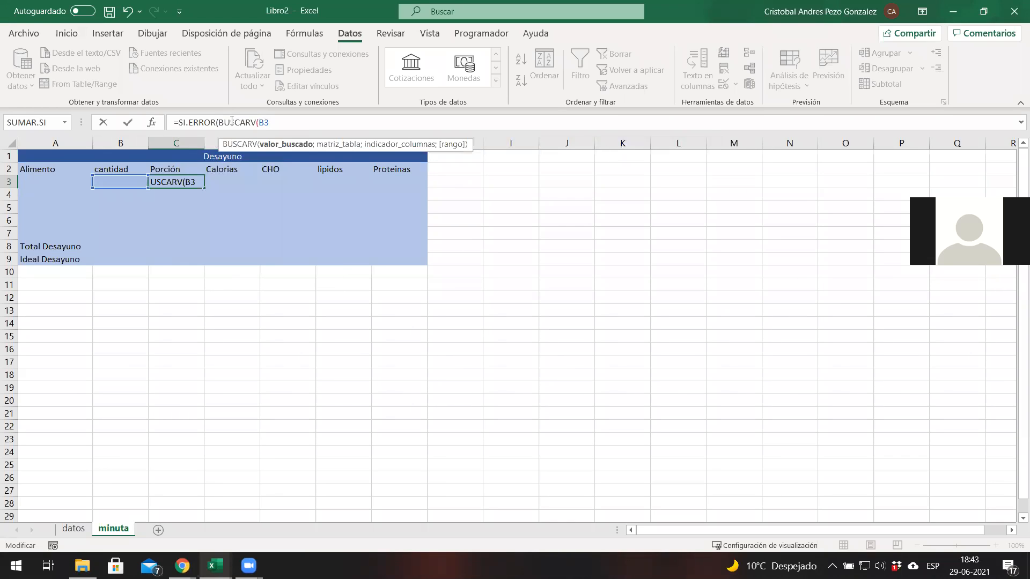
key(BackSpace)
key(BackSpace)
text(a3)
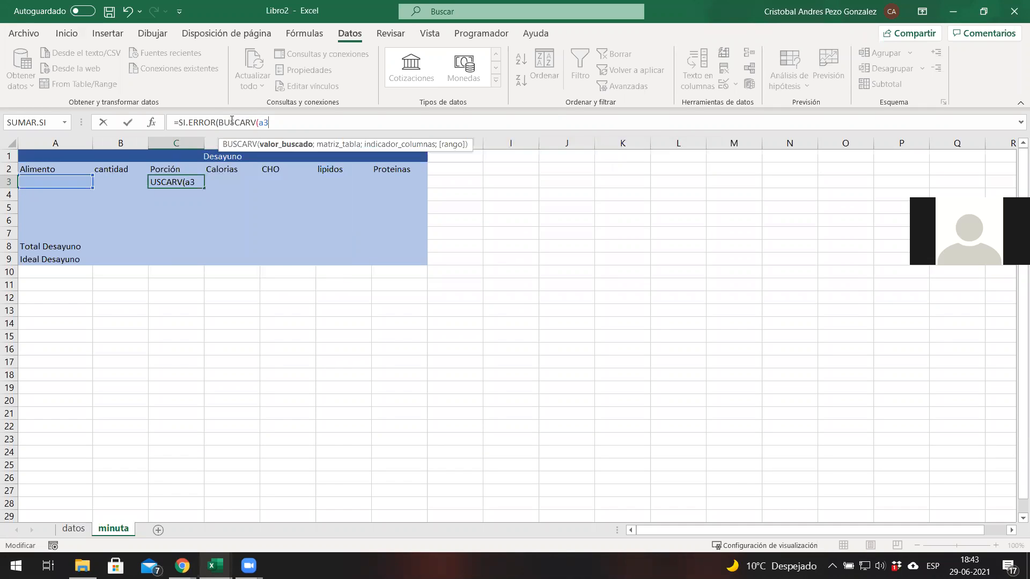
key(BackSpace)
key(BackSpace)
key(Caps_Lock)
text(A3;)
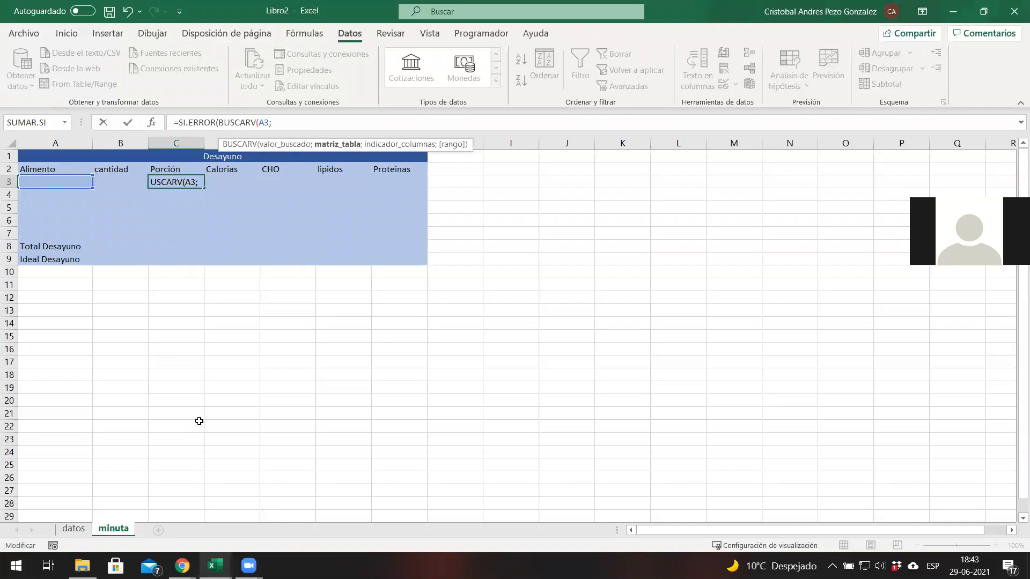
Enter the range $A$1:$F$4 of the datos sheet as the BUSCARV table array.
text(da)
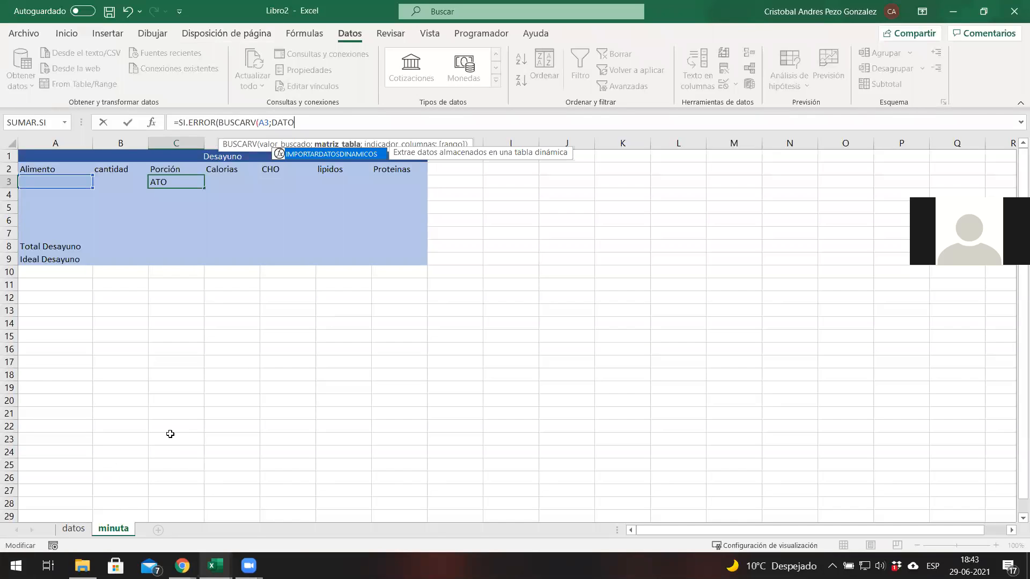
text(tos)
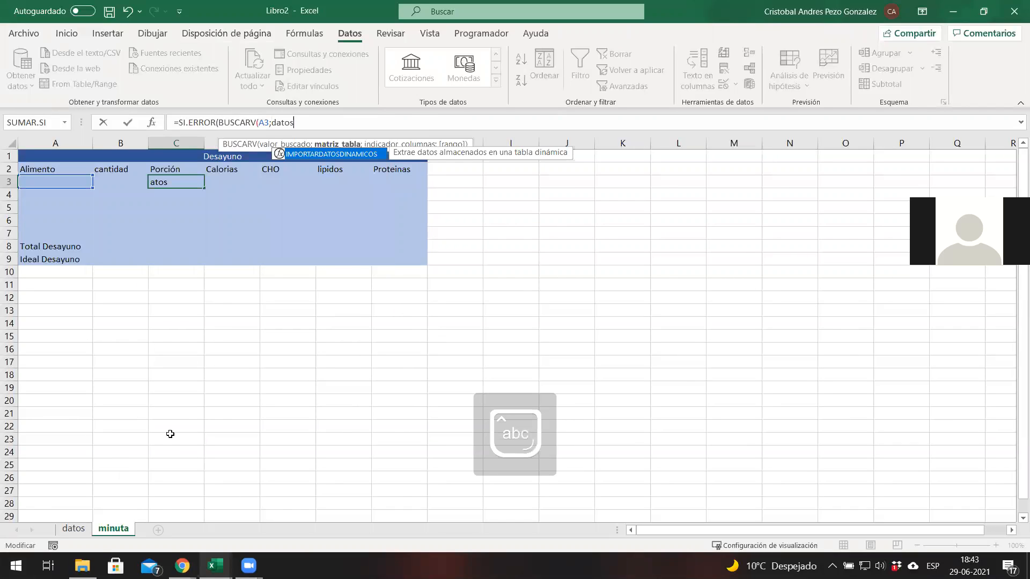
text(!$)
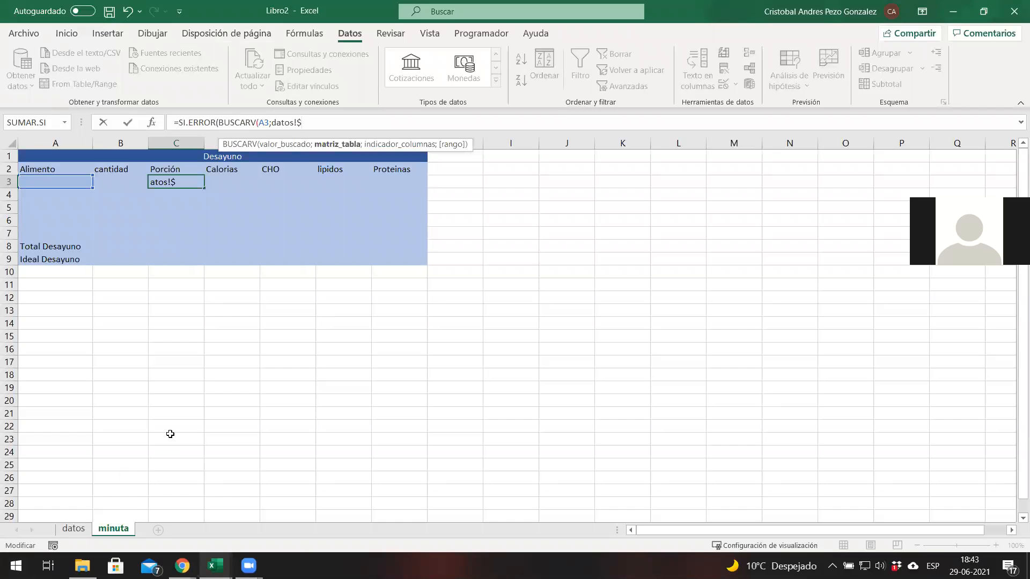
click(60, 534)
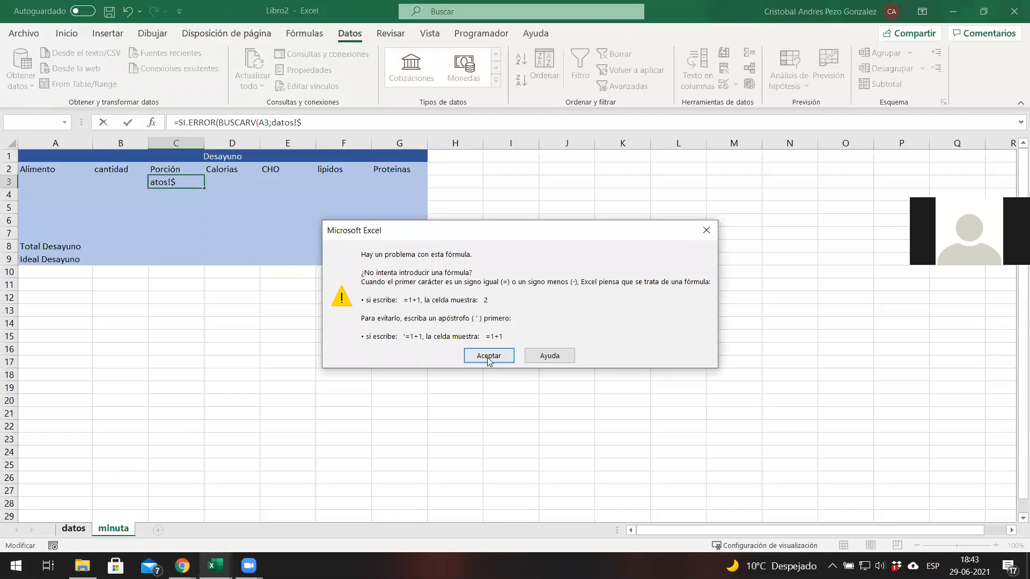
click(489, 355)
click(86, 535)
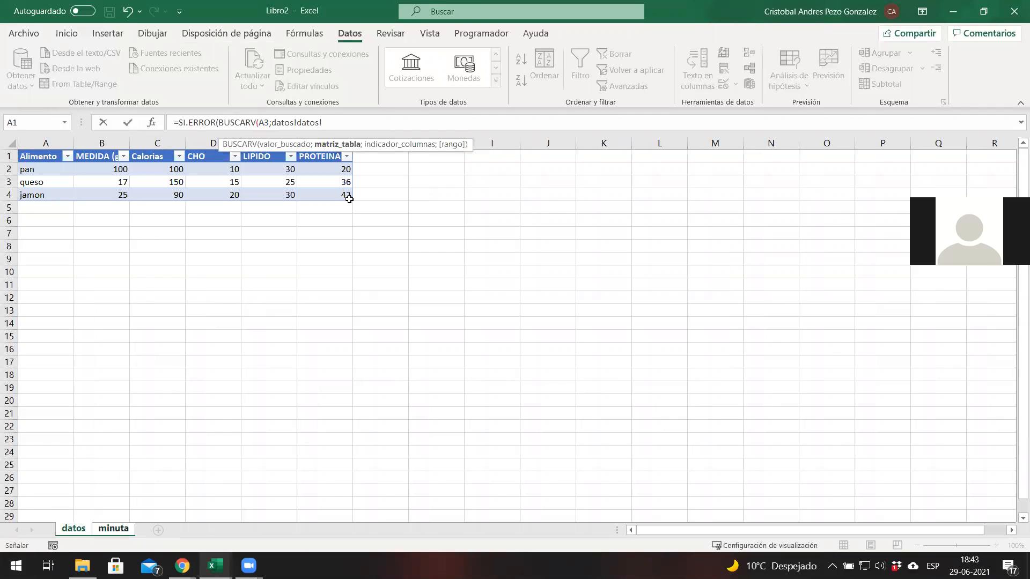
click(347, 122)
text($A$1:$F$4;)
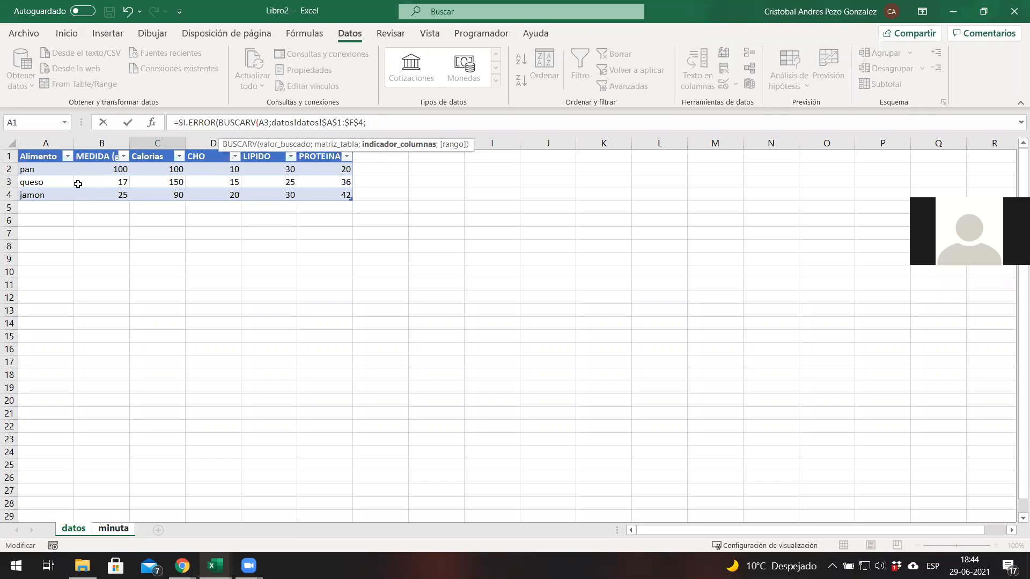
Set the BUSCARV column index to 2 and the match type to FALSO.
text(2)
text(;)
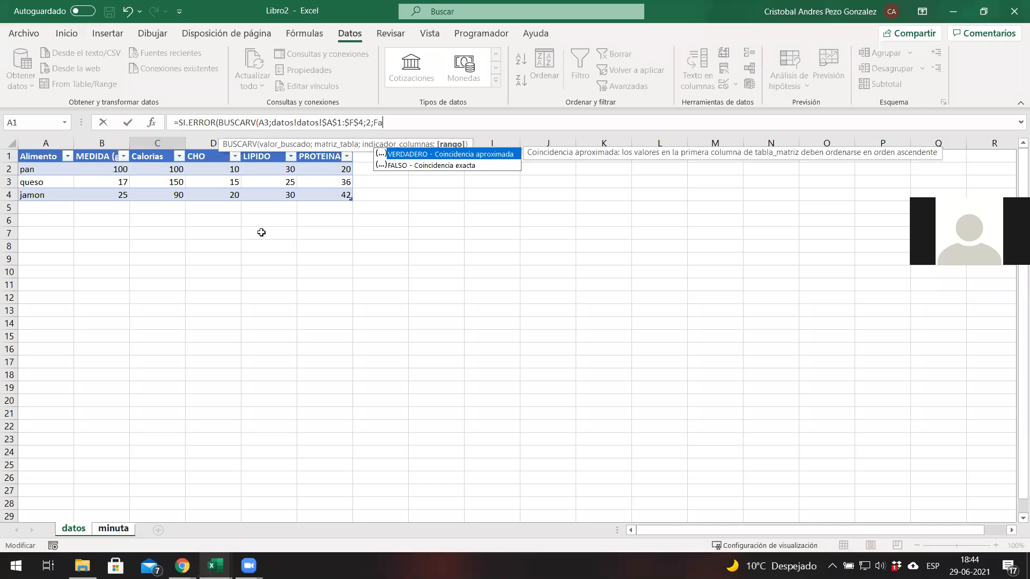
text(FALSO)
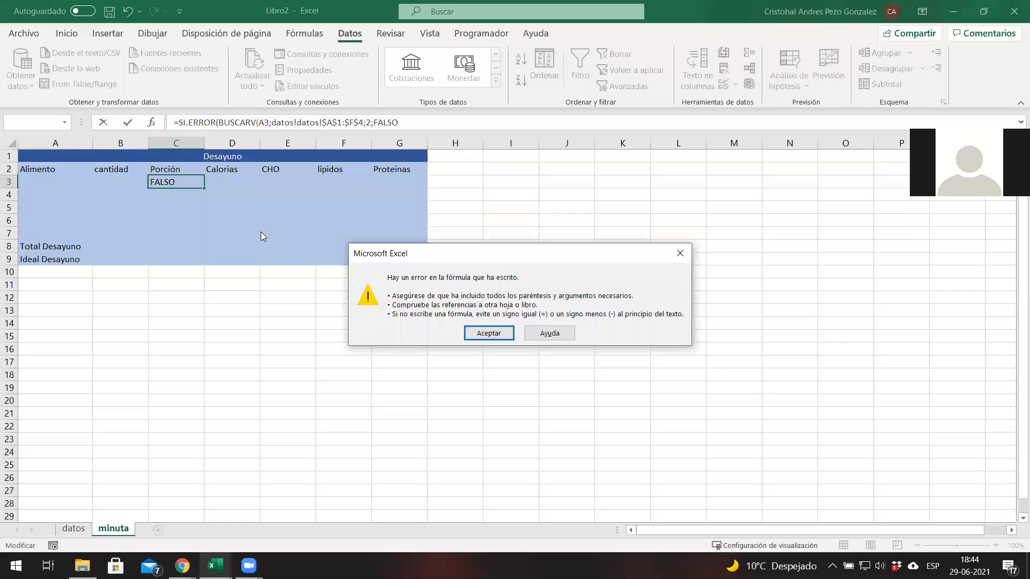
key(Return)
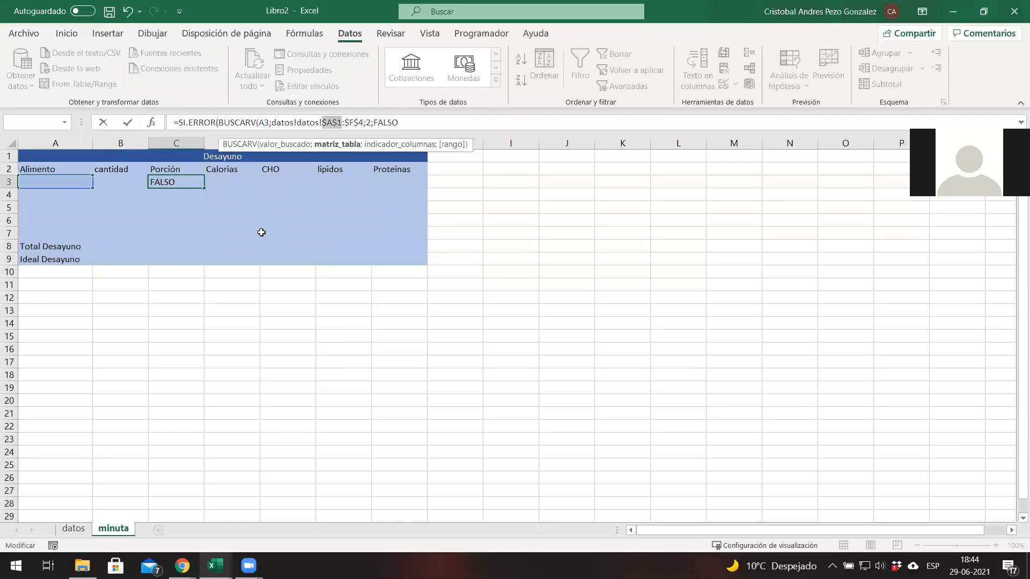
Close the BUSCARV function and add empty text "" as the SI.ERROR fallback value.
key(Right)
key(Right)
key(Right)
key(Right)
key(Right)
key(Right)
key(Right)
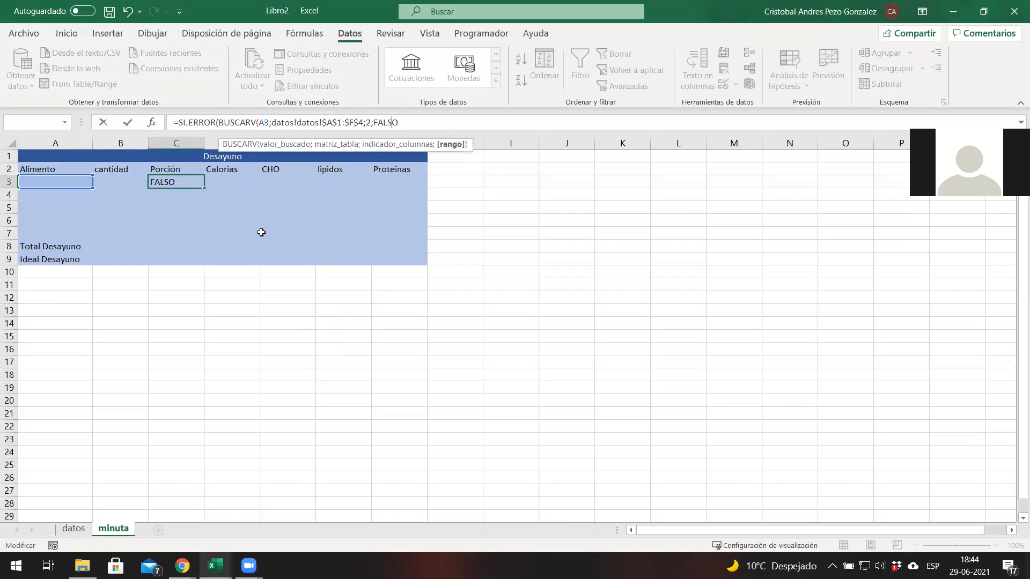
text())
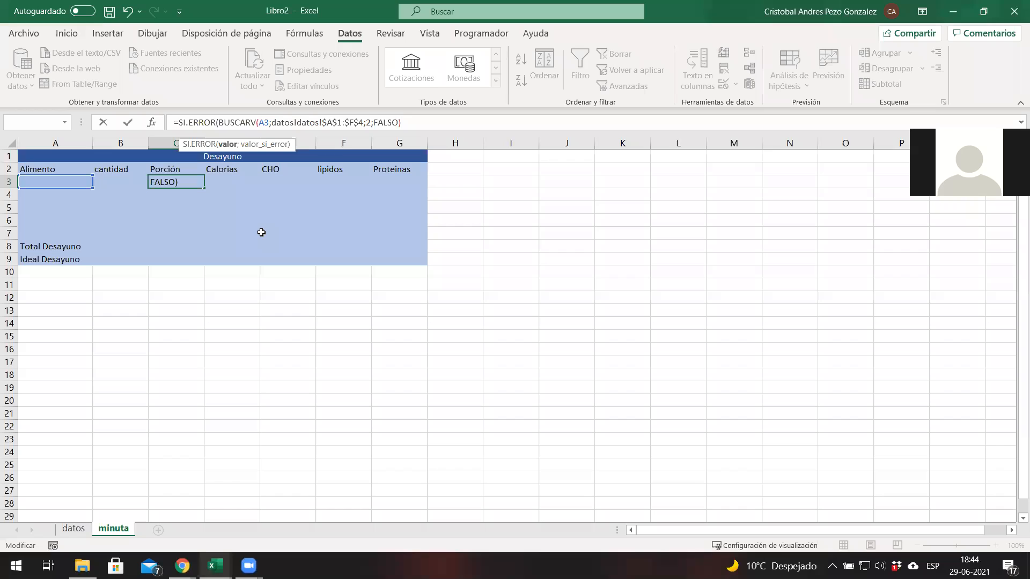
text(;""))
key(Return)
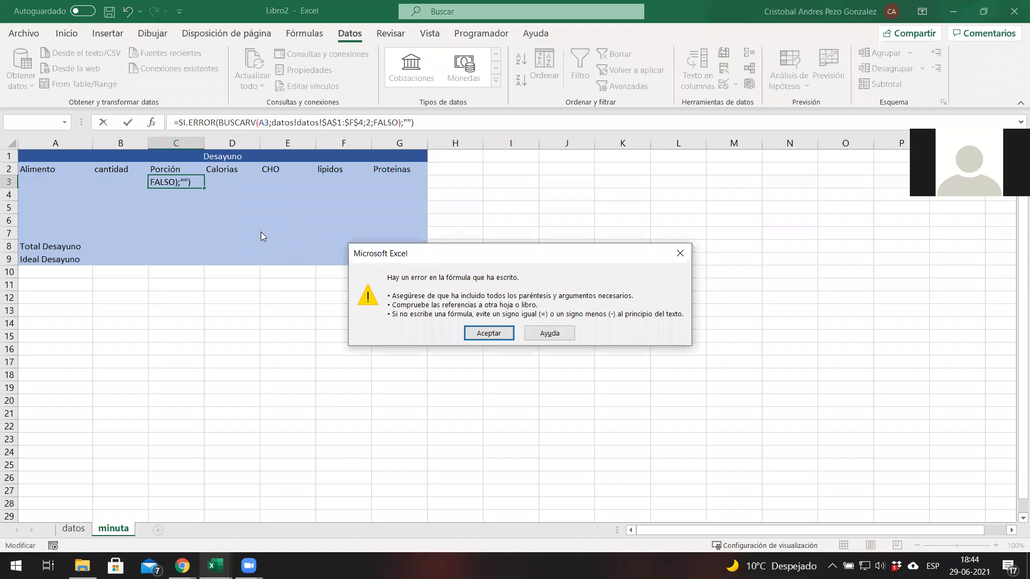
key(Return)
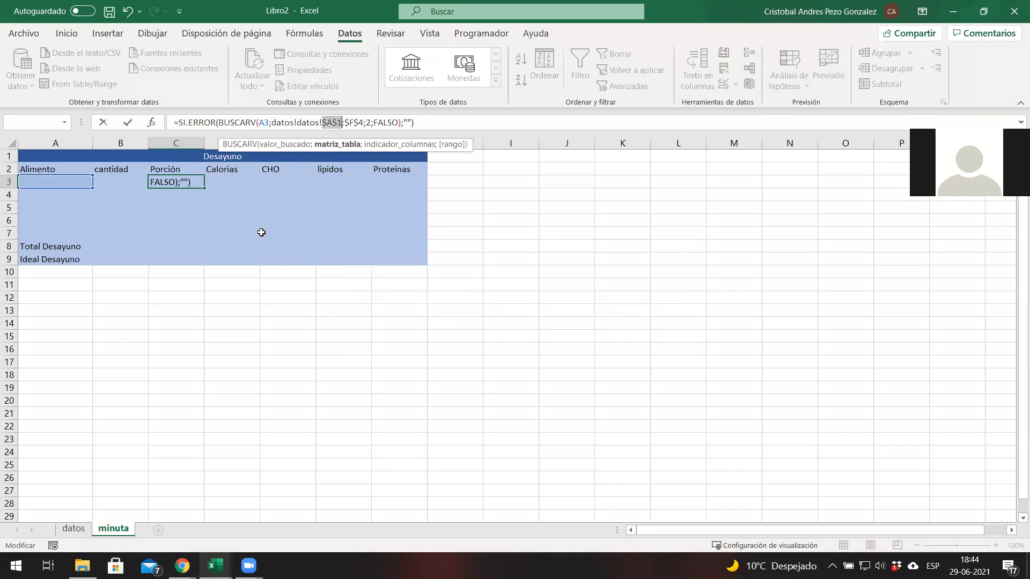
Change the first cell of the BUSCARV table array to $A$2.
key(BackSpace)
text($A$2)
key(Return)
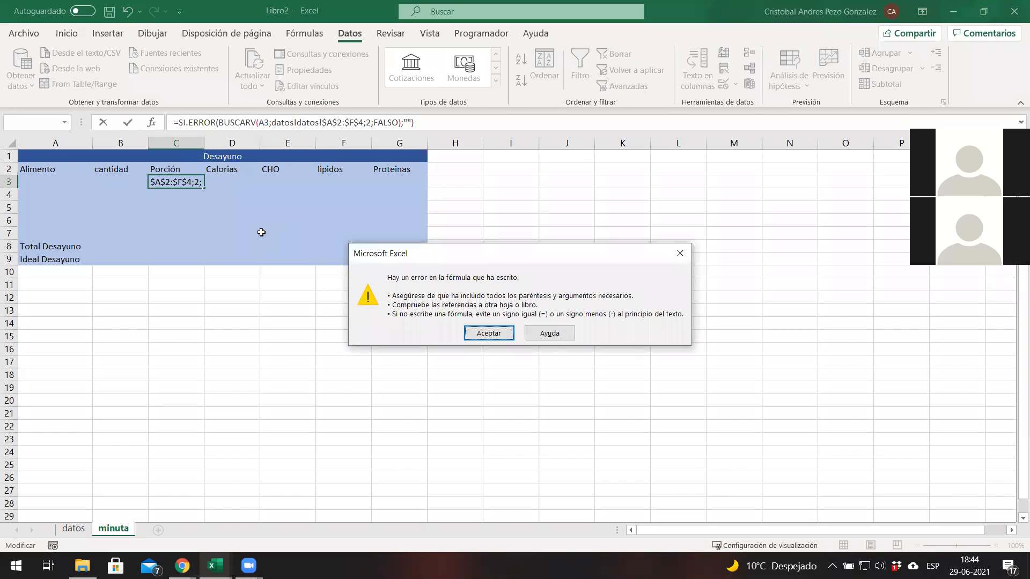
key(Return)
Remove the duplicated datos! reference so the table array reads datos!$A$2:$F$4, and enter the C3 formula.
key(BackSpace)
key(BackSpace)
key(BackSpace)
key(BackSpace)
key(BackSpace)
key(BackSpace)
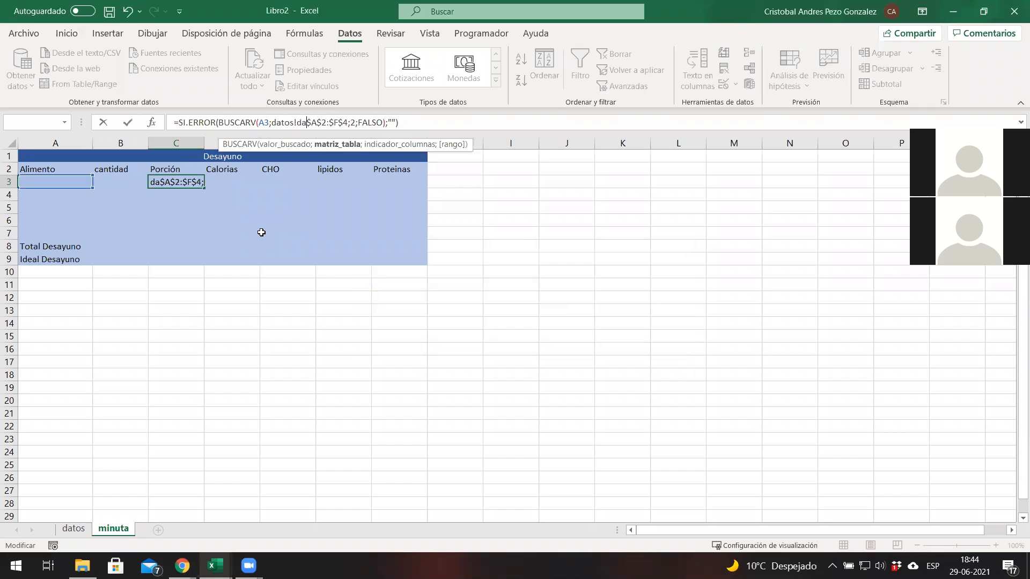
key(Return)
key(Up)
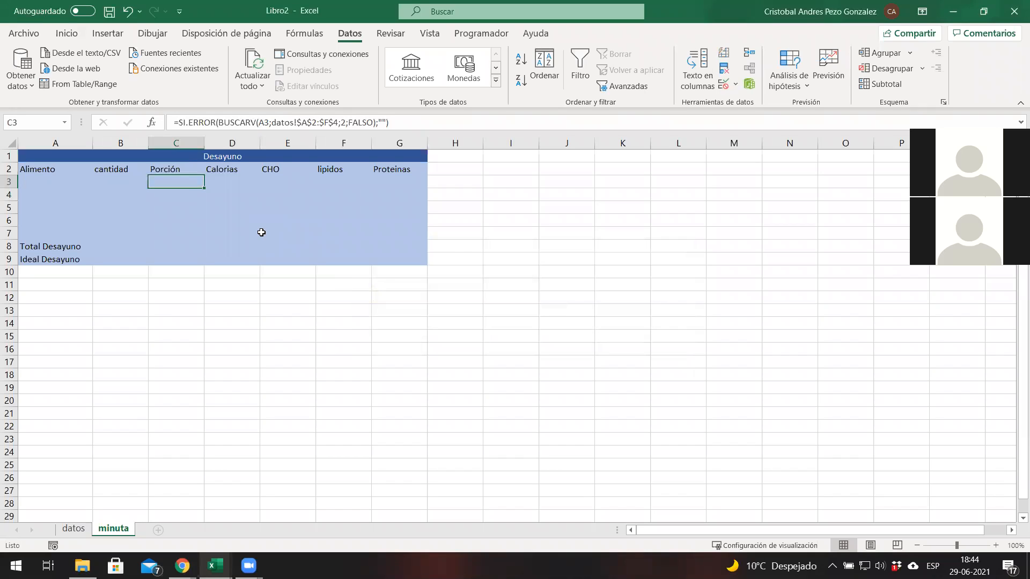
Choose pan as the food in A3 and compare the Porción result in C3 with the MEDIDA (g) column of datos.
key(Left)
key(Left)
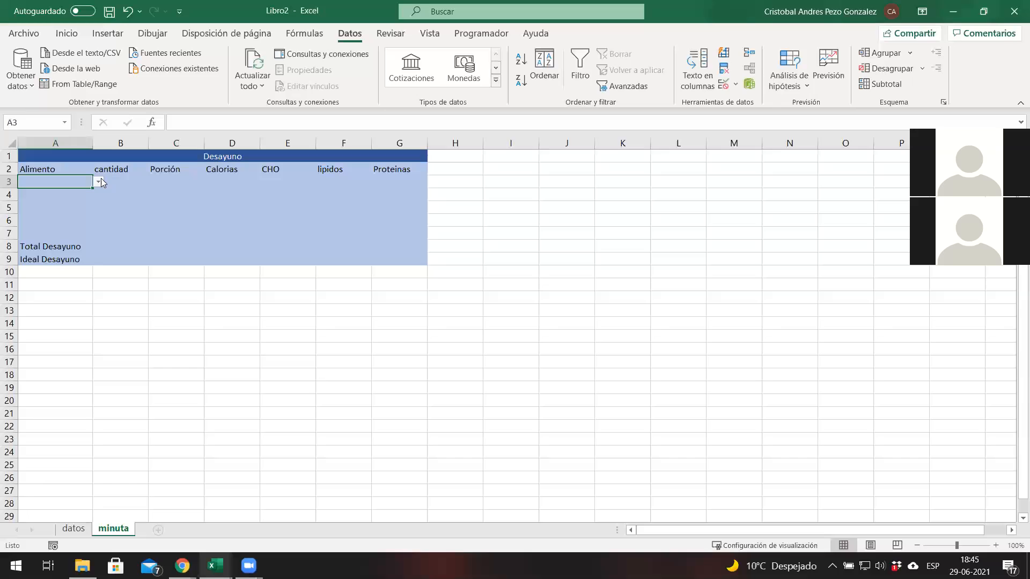
click(99, 182)
click(65, 193)
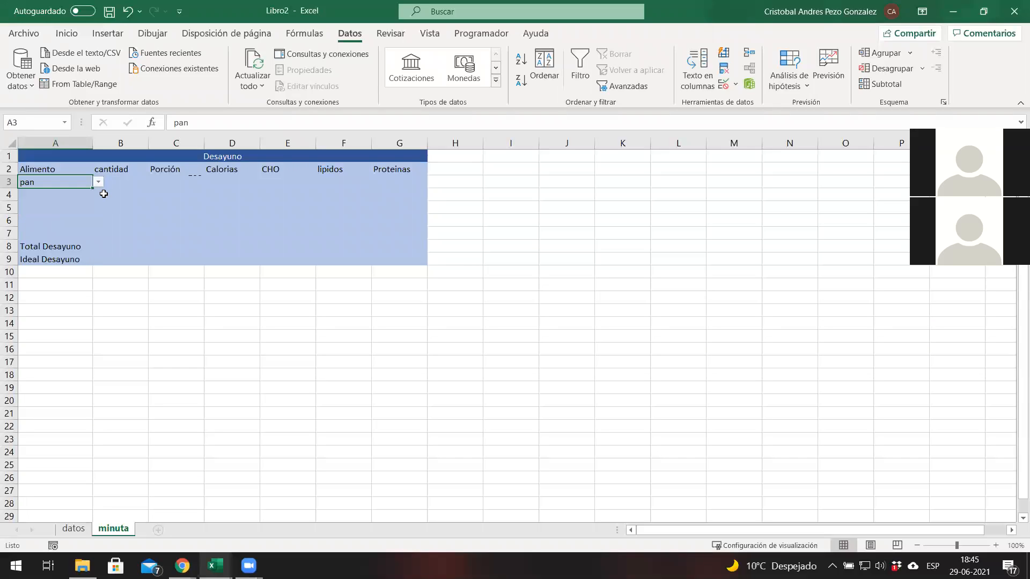
click(184, 184)
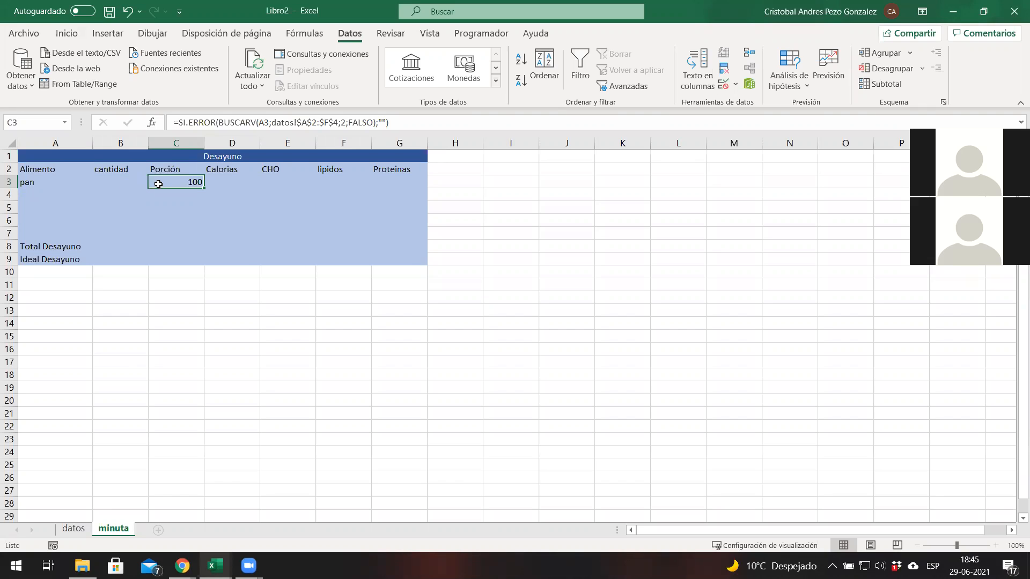
click(75, 530)
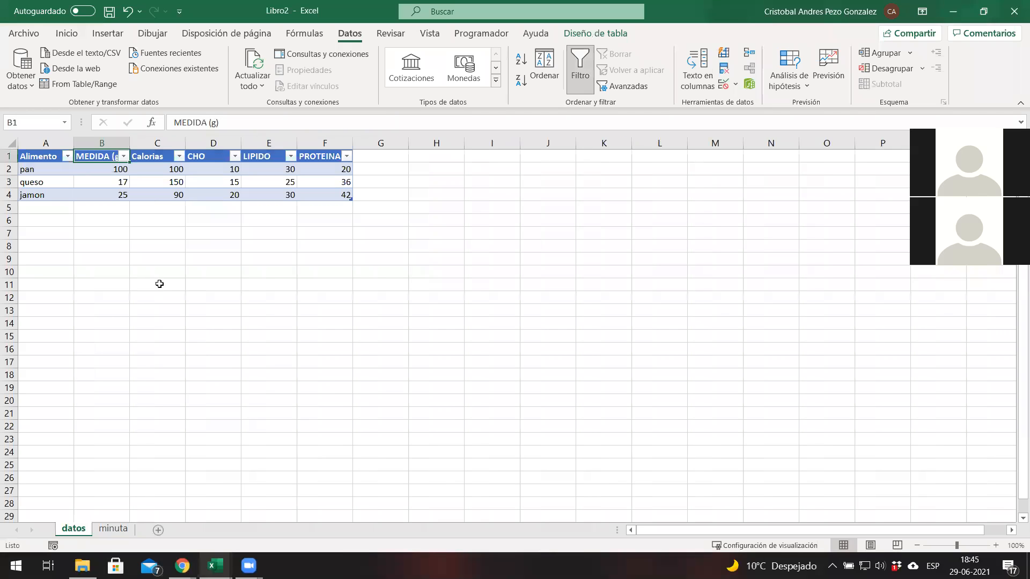
click(114, 530)
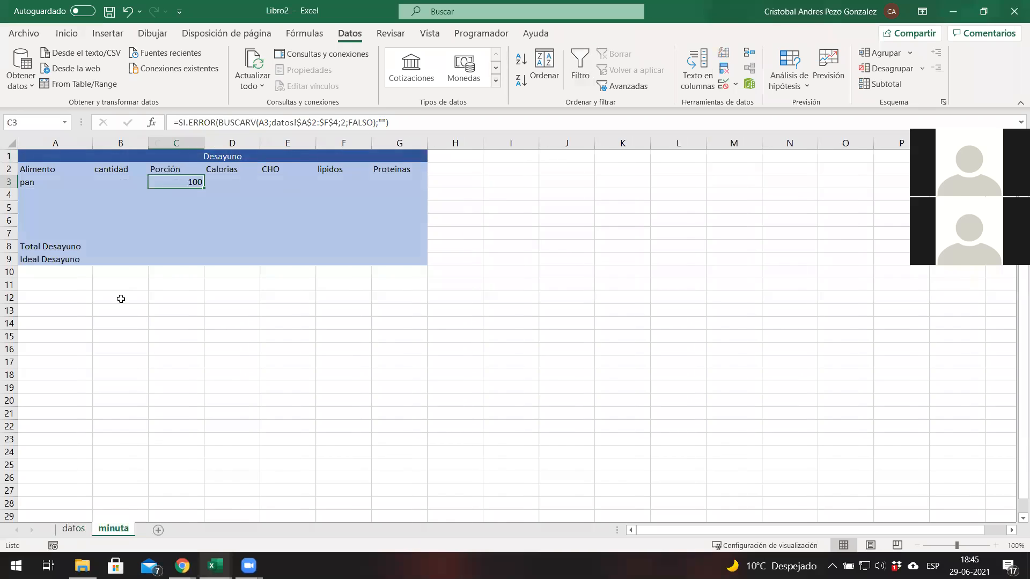
Multiply the Porción formula in C3 by the cantidad cell B3.
click(422, 115)
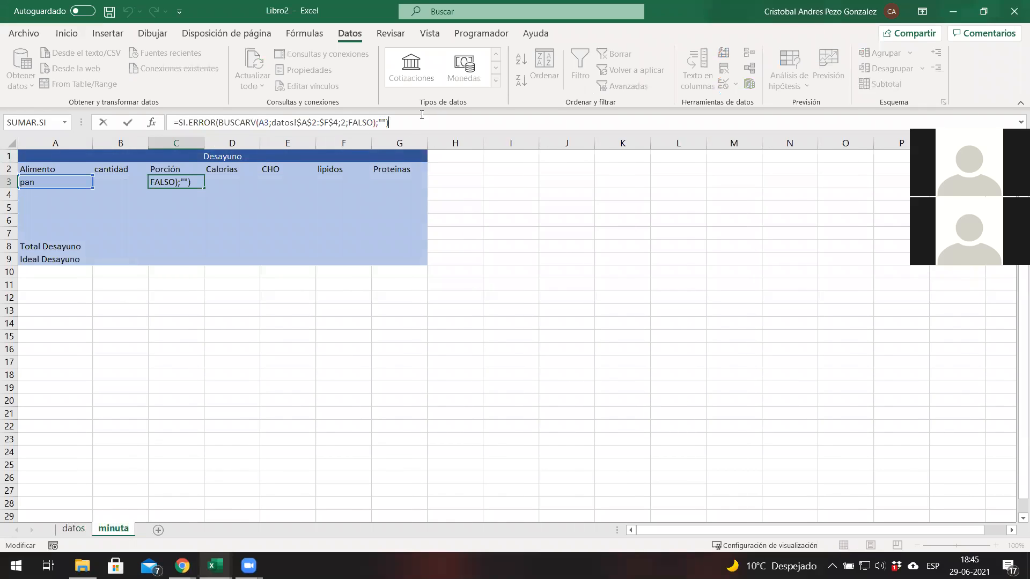
text(*B3)
key(Return)
key(Up)
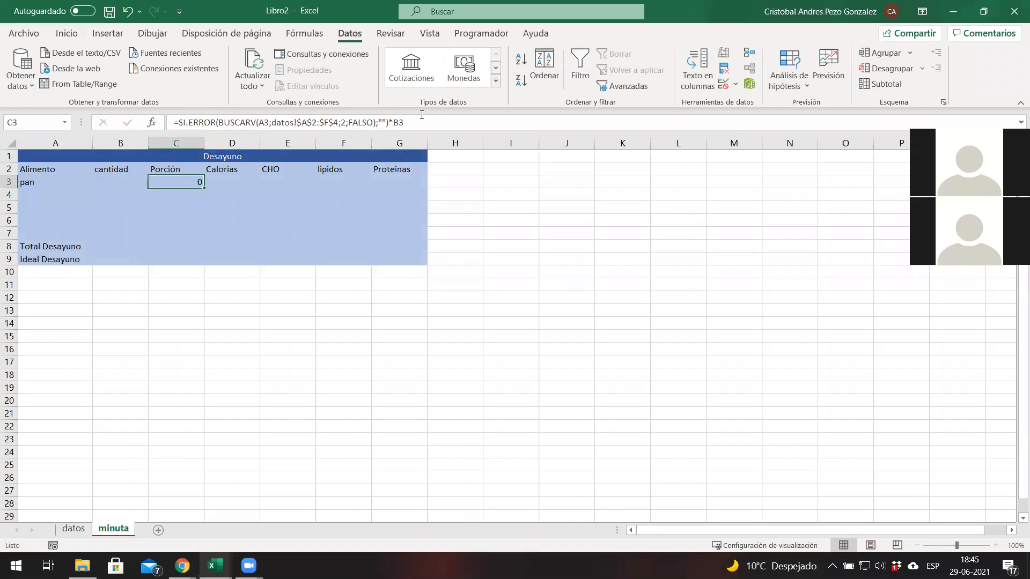
Enter 1 as the cantidad of pan in B3 and check the Porción cell C3.
click(112, 183)
text(1)
key(Return)
click(200, 183)
Add the unit to the Porción header in C2 so it reads Porción (g).
click(197, 169)
click(233, 130)
text((g))
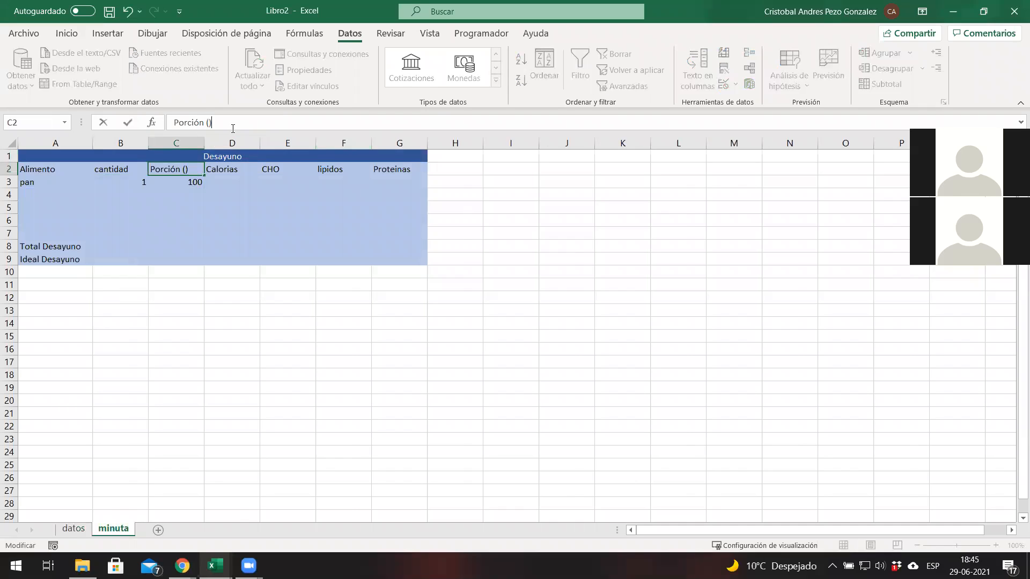
key(Return)
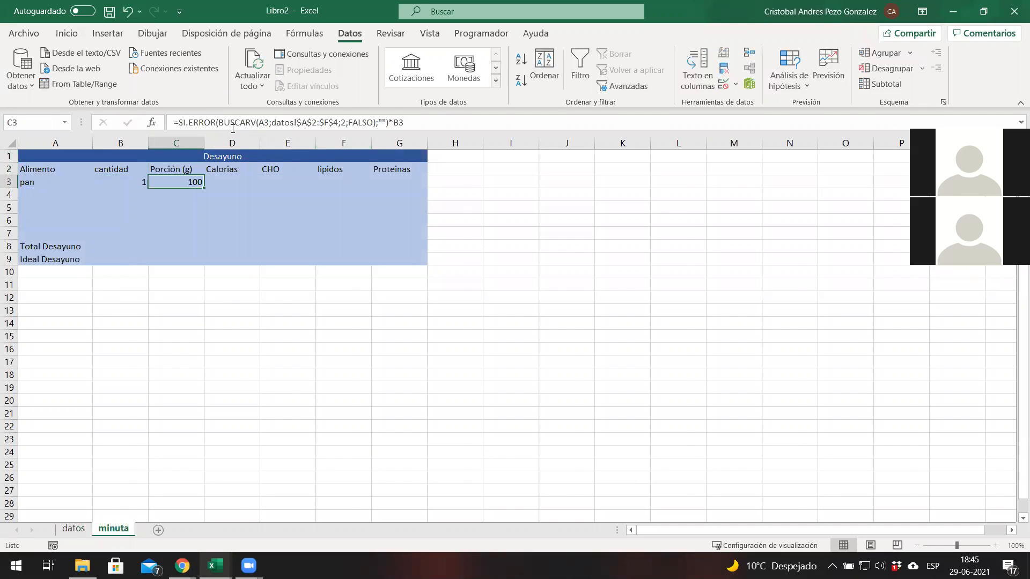
Check the Calorias column in datos and copy the Porción formula text from C3 into the Calorias cell D3 of minuta.
click(236, 179)
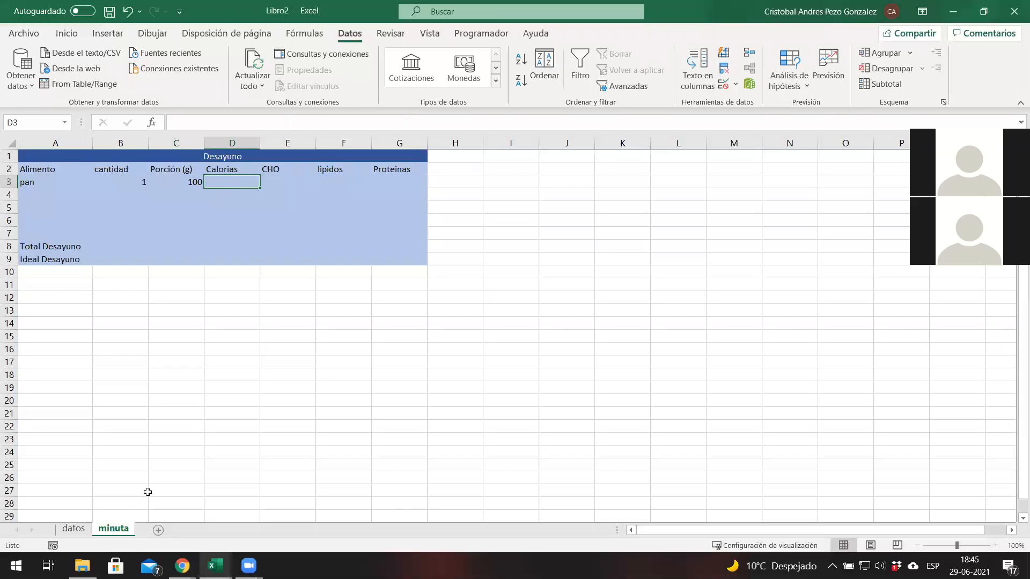
click(74, 530)
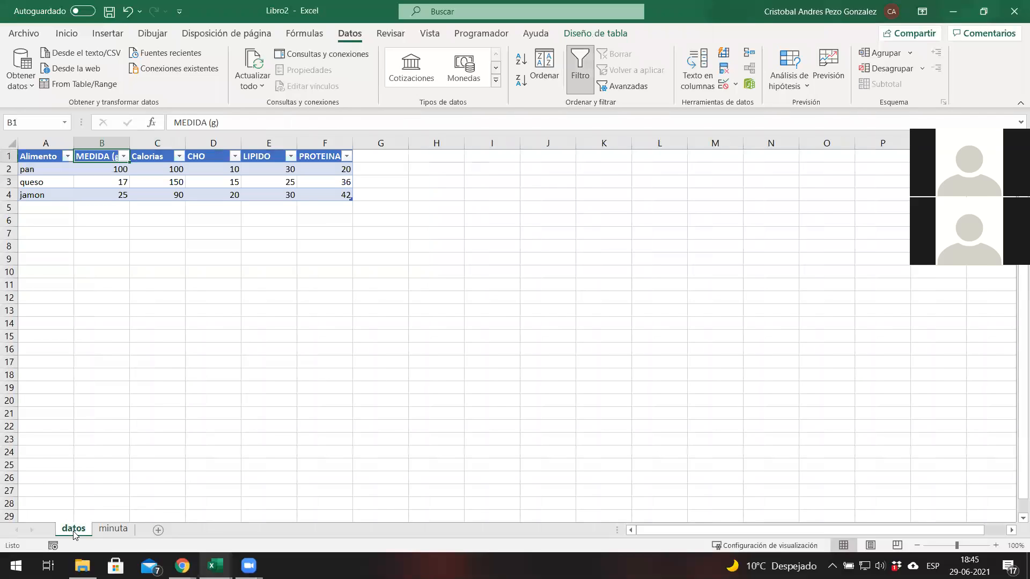
click(155, 172)
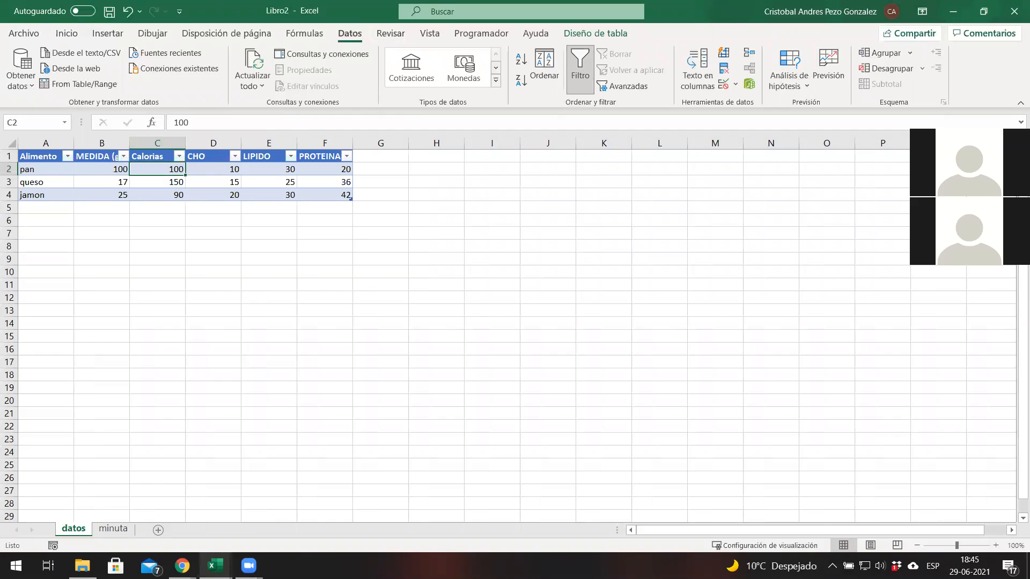
click(114, 529)
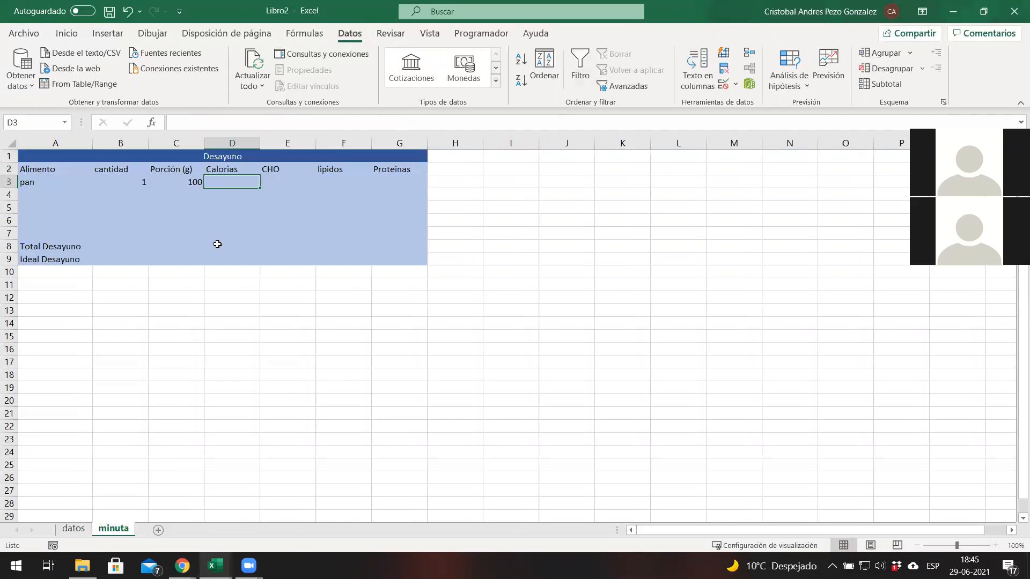
click(191, 183)
drag(405, 122, 172, 117)
key(ctrl+c)
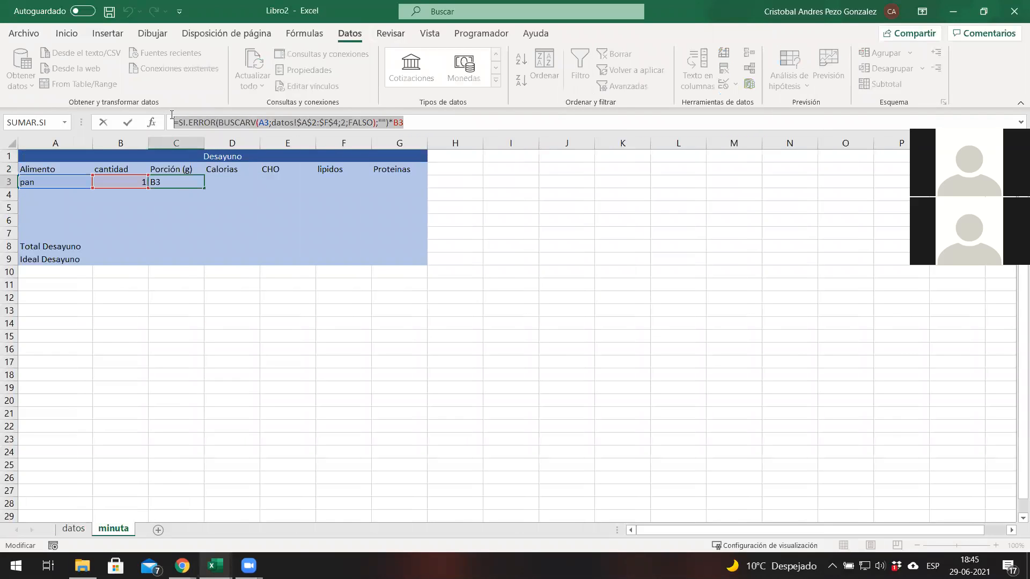
text(=)
click(211, 184)
key(Escape)
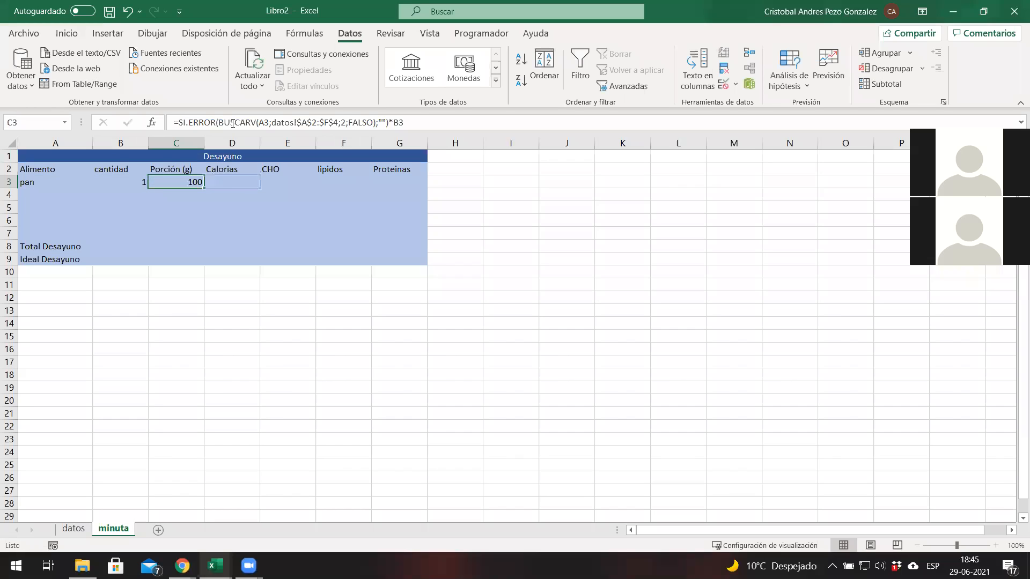
double_click(229, 183)
key(ctrl+v)
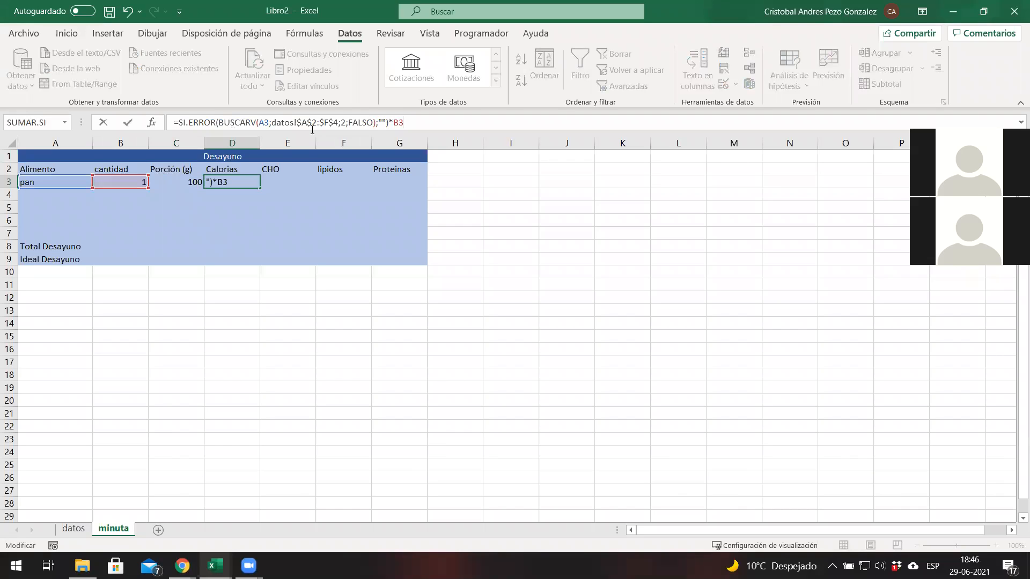
Set the BUSCARV column index in the D3 Calorias formula to 3 and enter the formula.
key(Left)
key(Left)
key(Left)
key(Left)
key(Left)
key(Left)
key(Left)
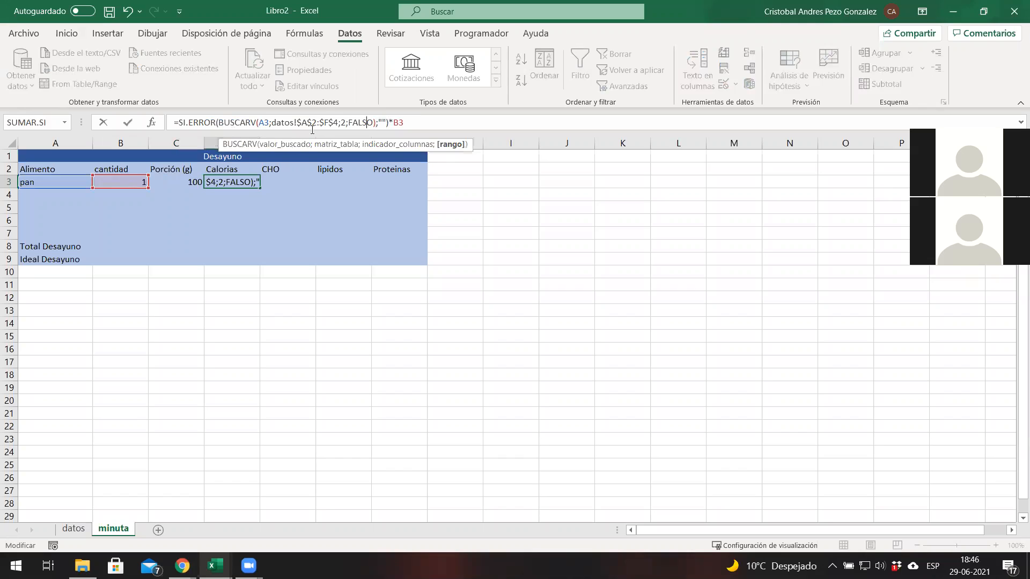
key(Left)
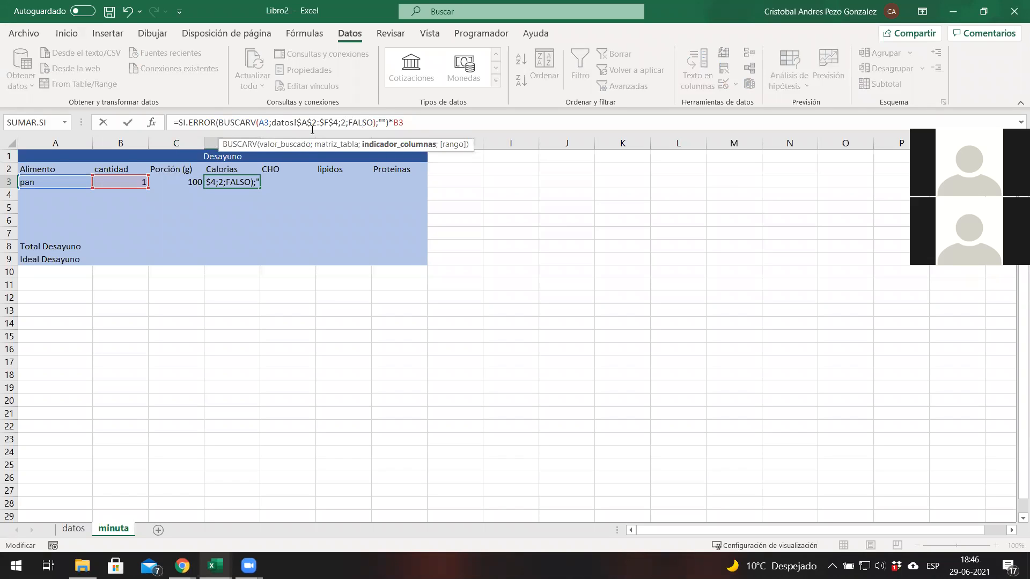
key(BackSpace)
text(3)
key(Return)
key(Up)
Set the Calorias of pan in C2 of datos to 95 and check the Calorias cell in minuta.
click(76, 533)
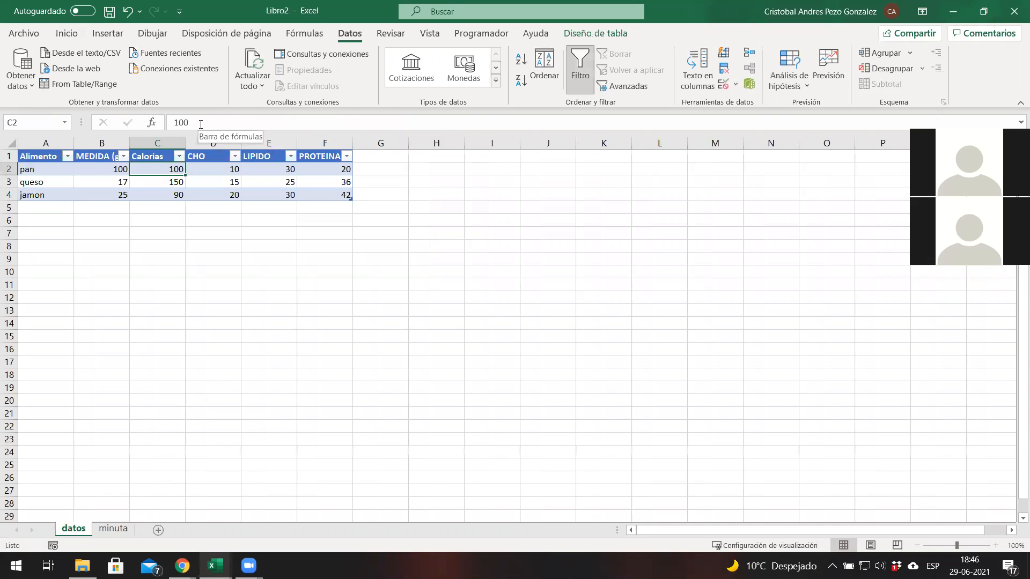
double_click(178, 122)
text(95)
key(Return)
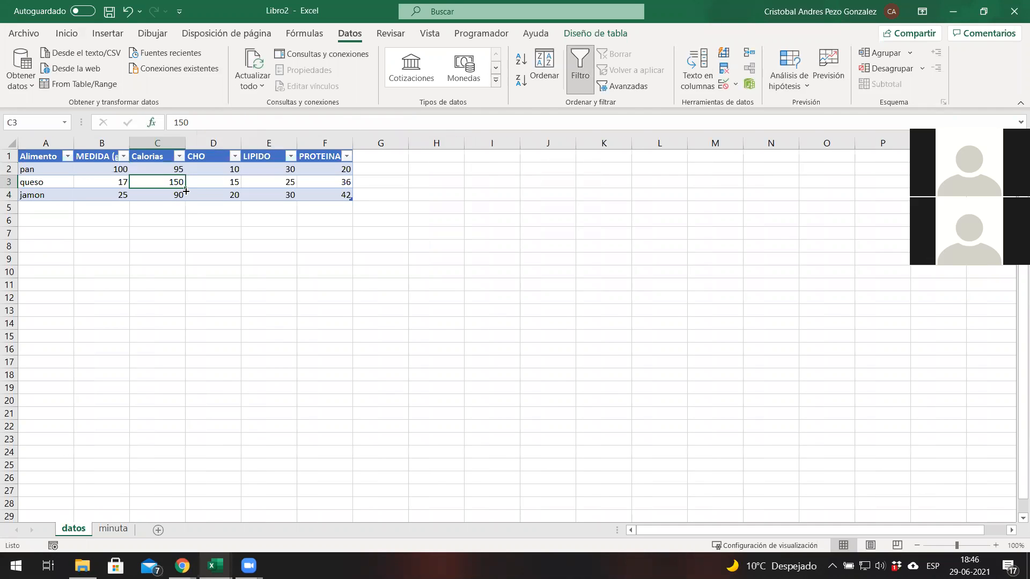
click(113, 529)
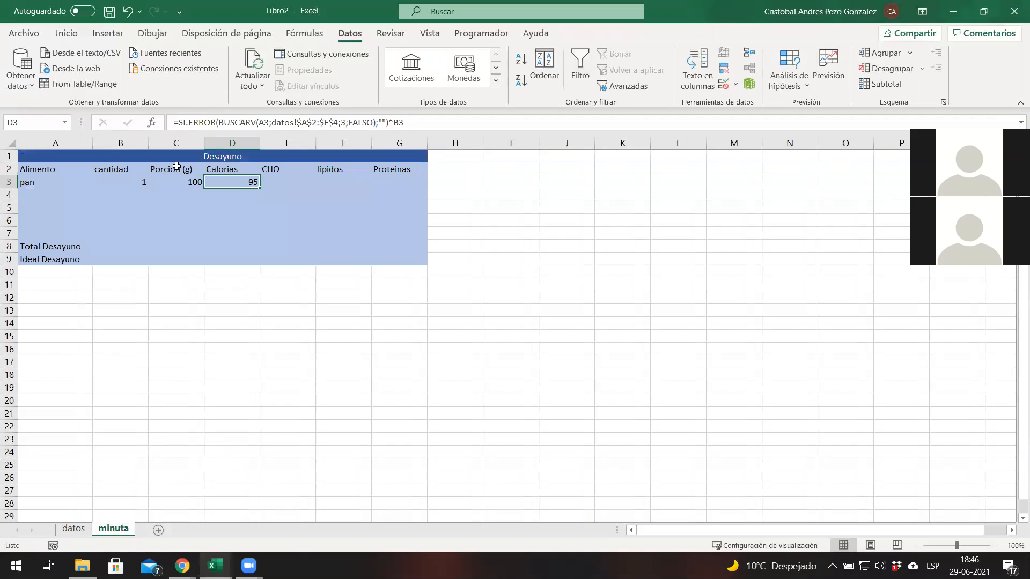
Paste the copied formula =SI.ERROR(BUSCARV(A3;datos!$A$2:$F$4;2;FALSO);"")*B3 into the CHO, lipidos and Proteinas cells E3, F3 and G3.
click(283, 183)
click(326, 182)
click(399, 183)
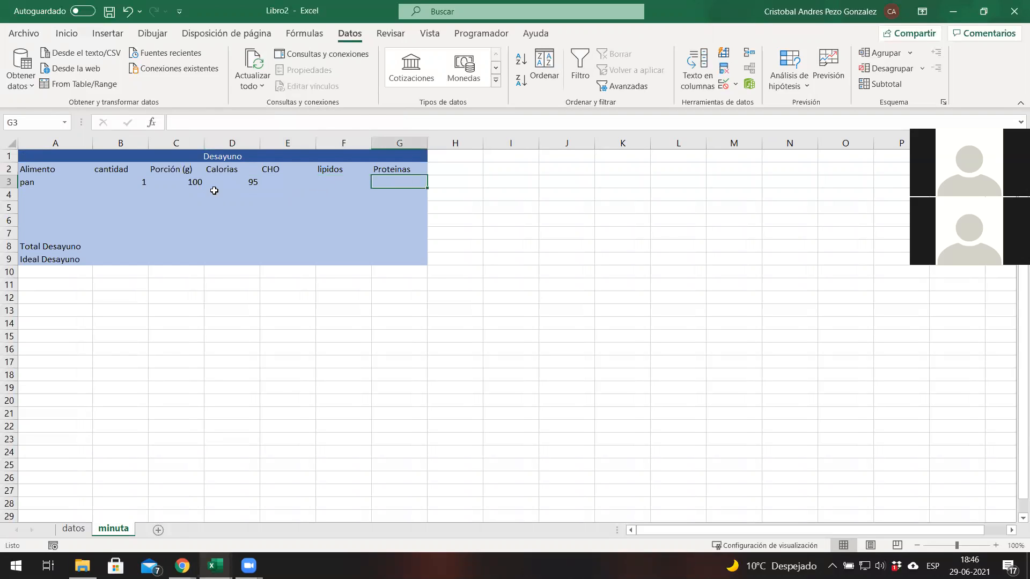
click(242, 178)
click(300, 180)
click(302, 123)
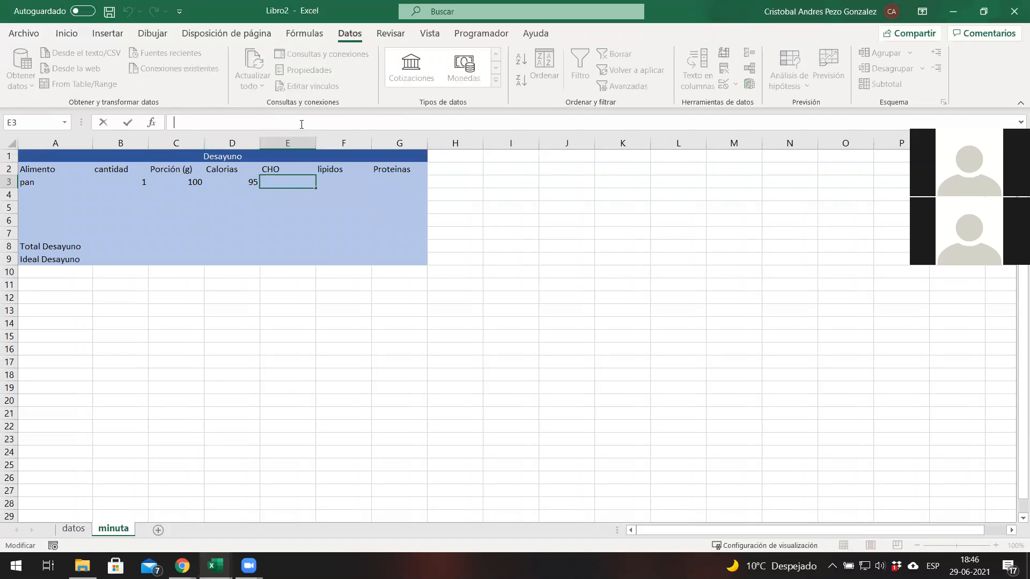
text(=SI.ERROR(BUSCARV(A3;datos!$A$2:$F$4;2;FALSO);"")*B3)
key(Tab)
text(=SI.ERROR(BUSCARV(A3;datos!$A$2:$F$4;2;FALSO);"")*B3)
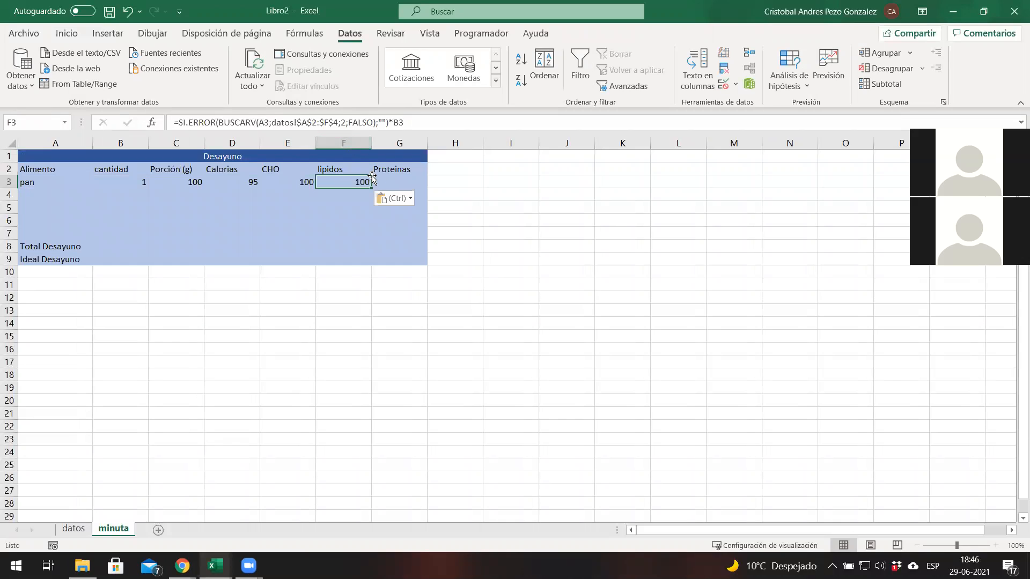
click(396, 182)
key(ctrl+v)
Set the BUSCARV column index in the E3 CHO formula to 4.
click(294, 179)
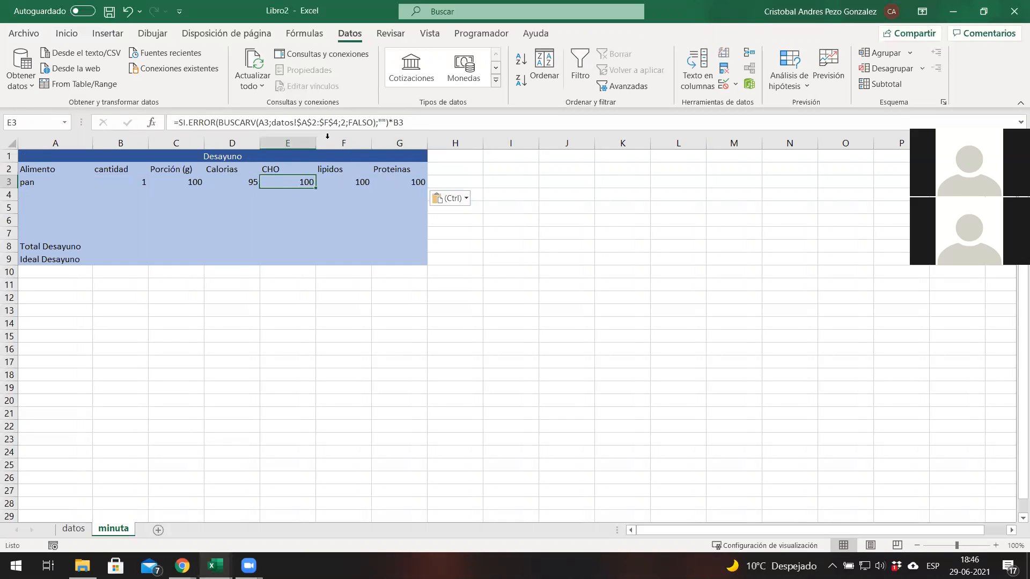
click(344, 123)
key(BackSpace)
text(4)
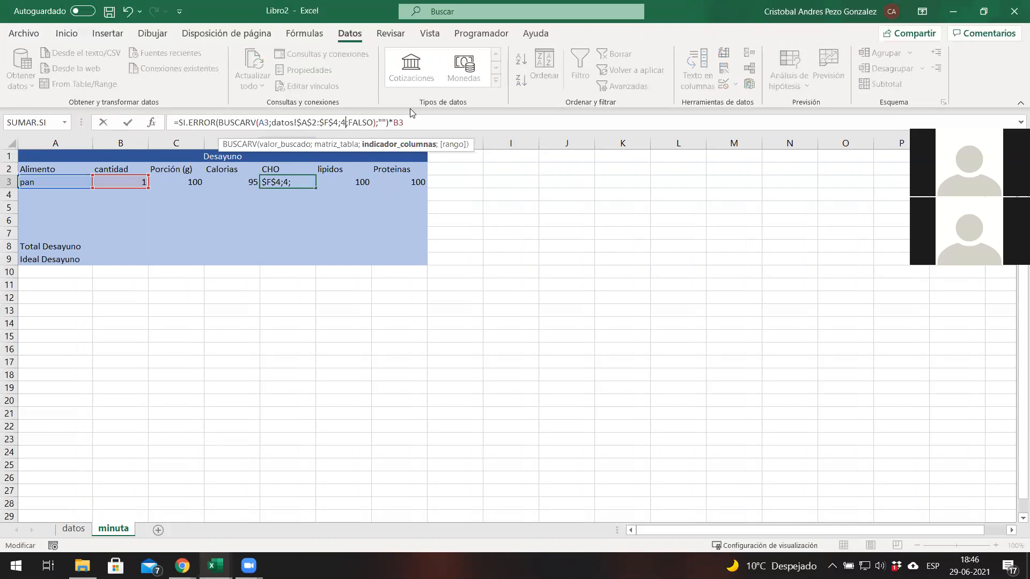
key(Tab)
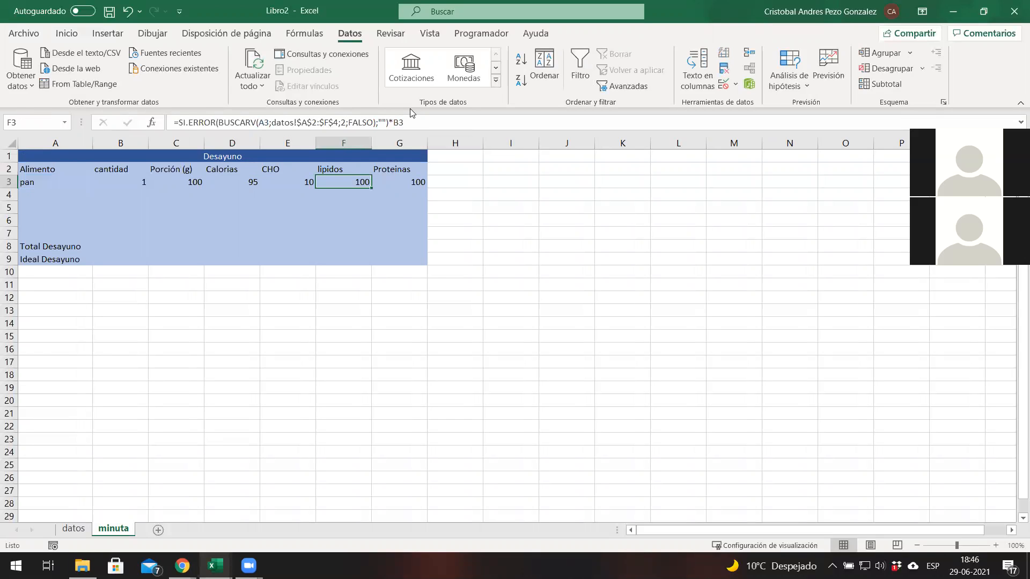
Set the BUSCARV column index in the F3 lipidos formula to 5.
click(346, 123)
key(BackSpace)
text(5)
key(Tab)
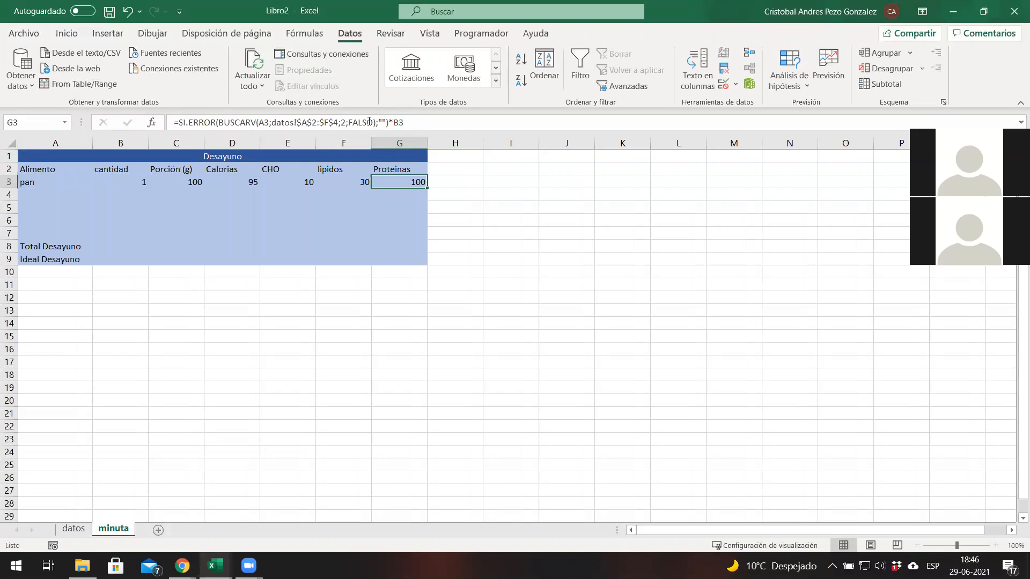
Set the BUSCARV column index in the G3 Proteinas formula to 6 and glance at the prueba1 workbook for reference.
click(345, 123)
key(BackSpace)
text(6)
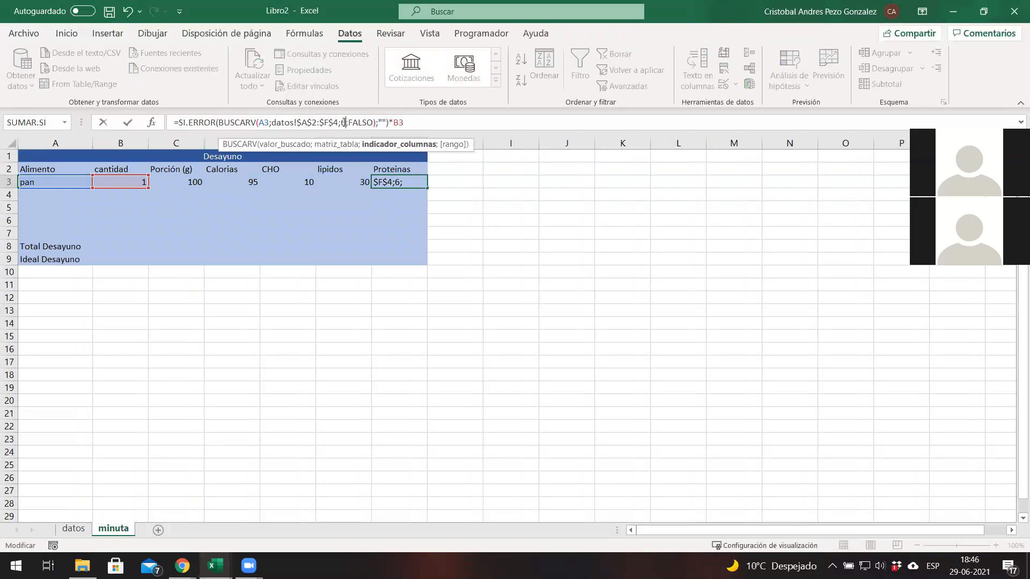
key(Return)
key(alt+Tab)
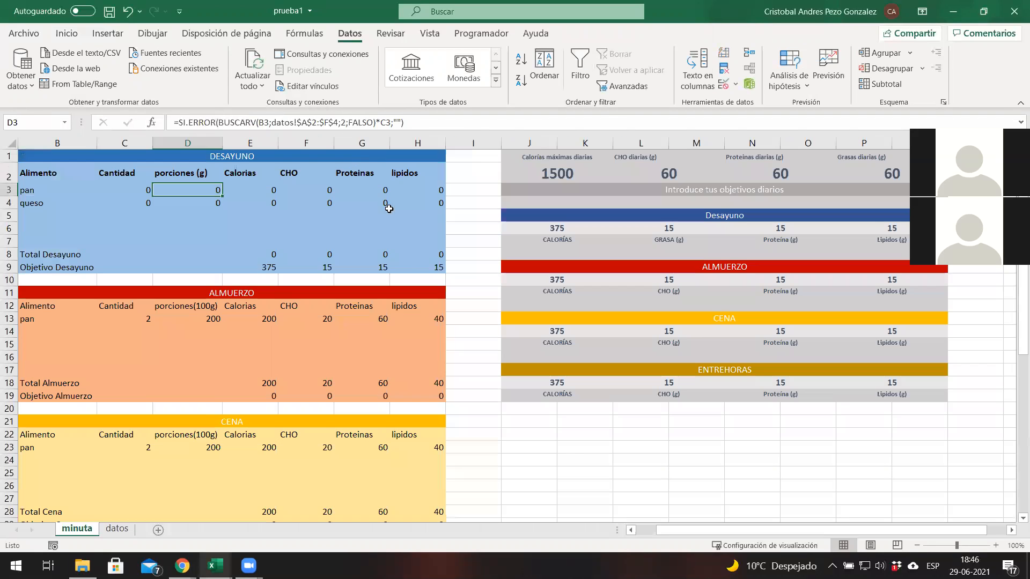
key(alt+Tab)
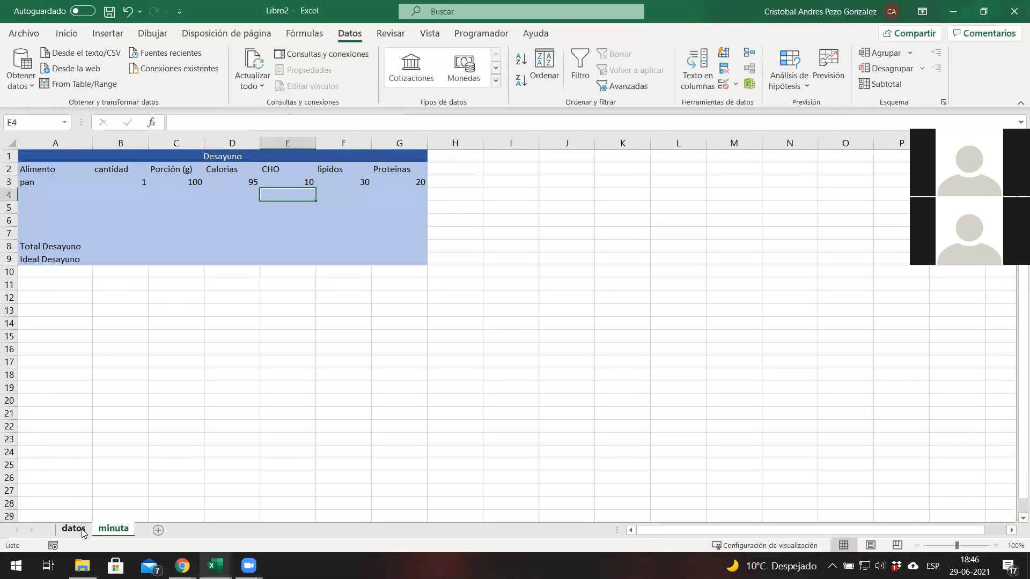
Set the CHO of pan in D2 of datos to 50, review its other nutrients and return to minuta.
click(73, 529)
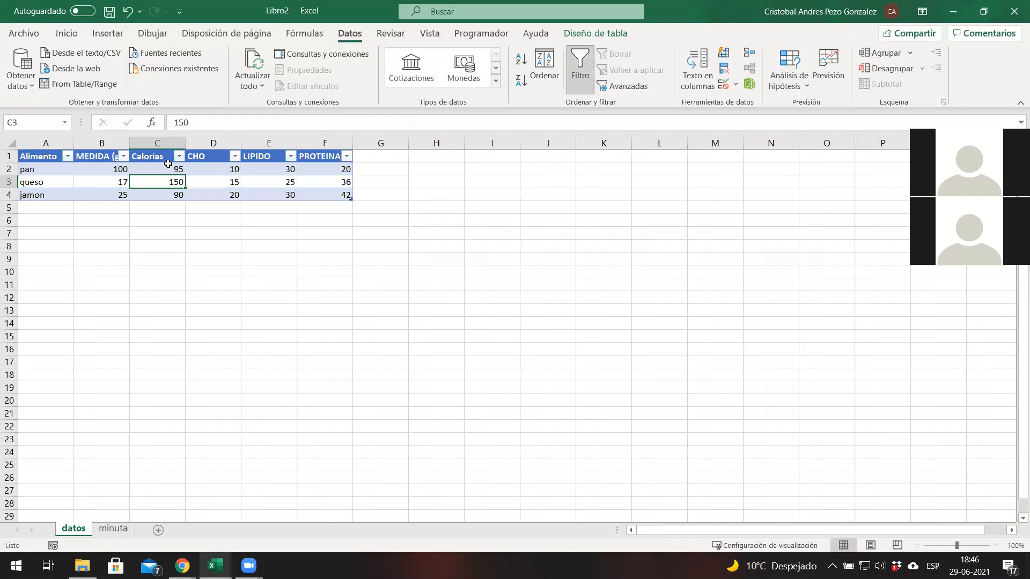
click(216, 169)
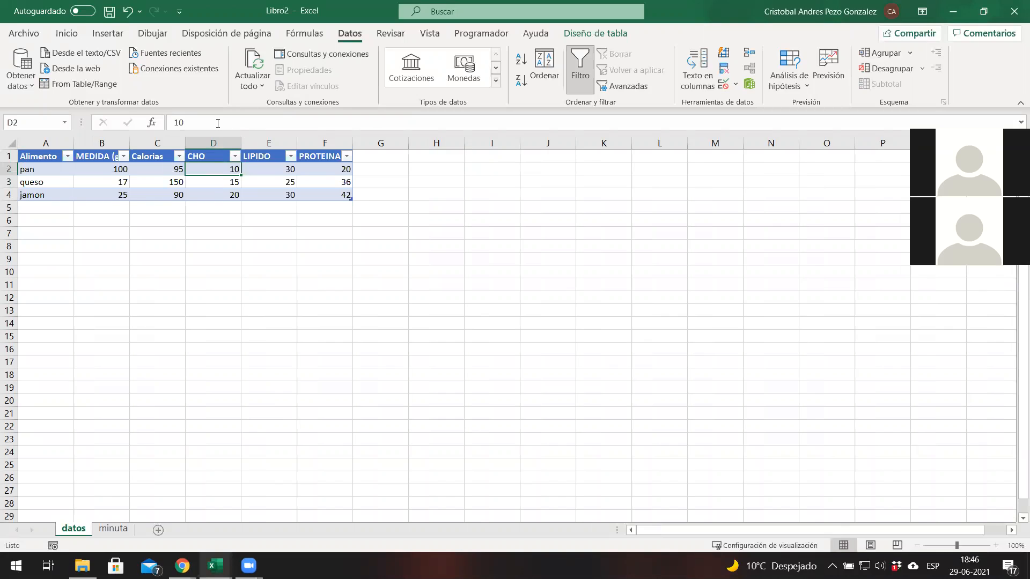
drag(218, 123, 147, 123)
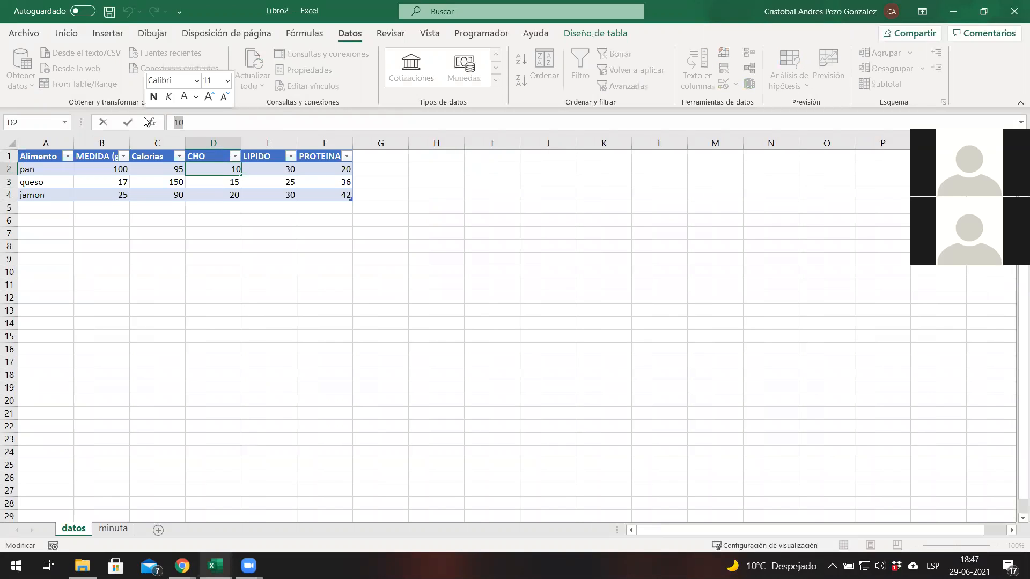
text(50)
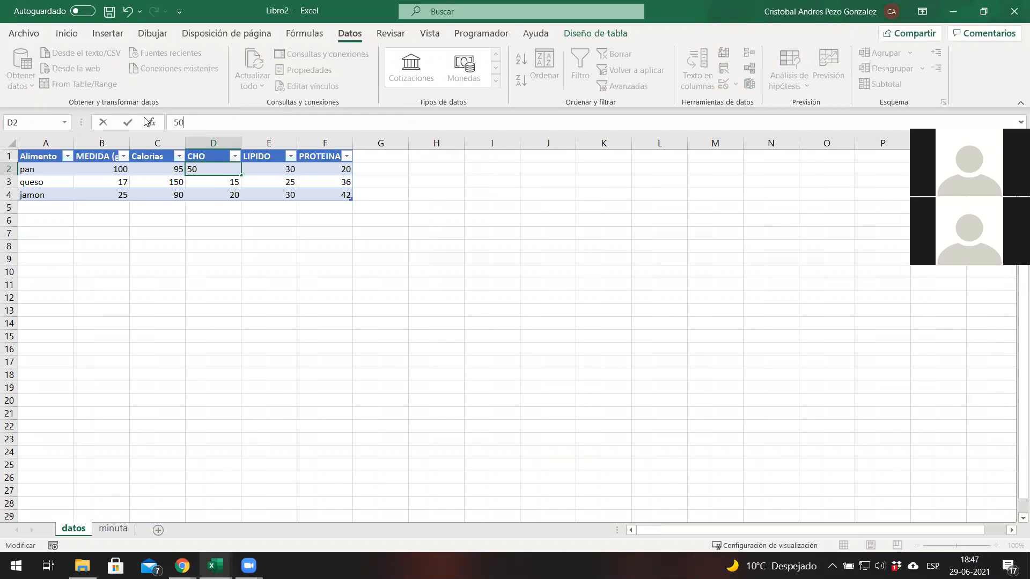
key(Return)
key(Up)
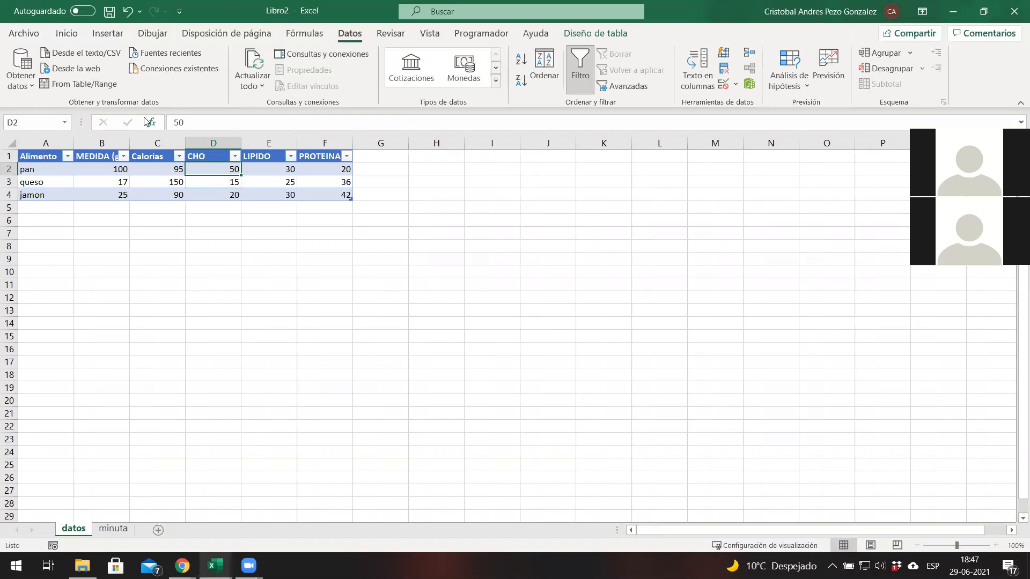
key(Right)
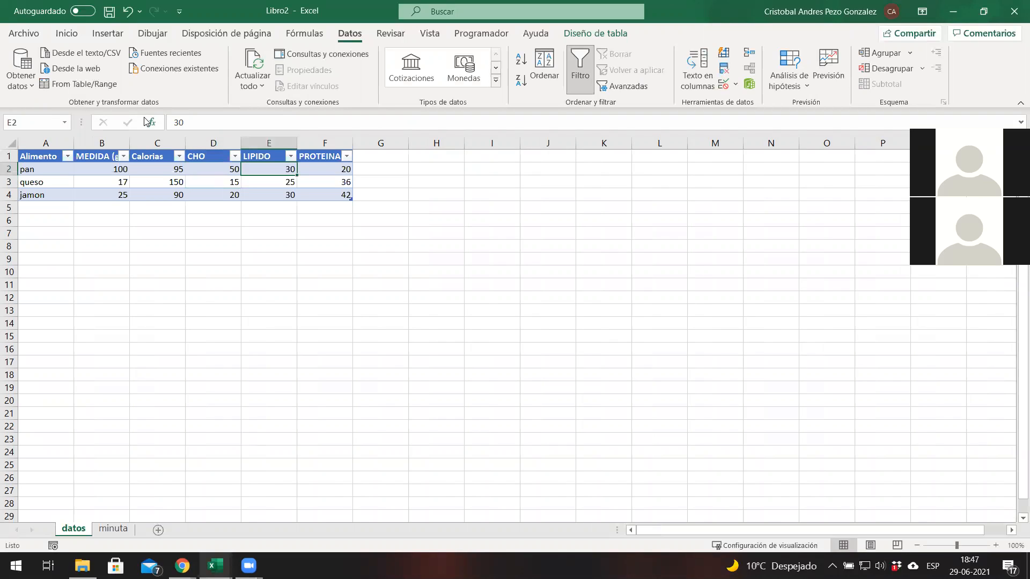
key(Right)
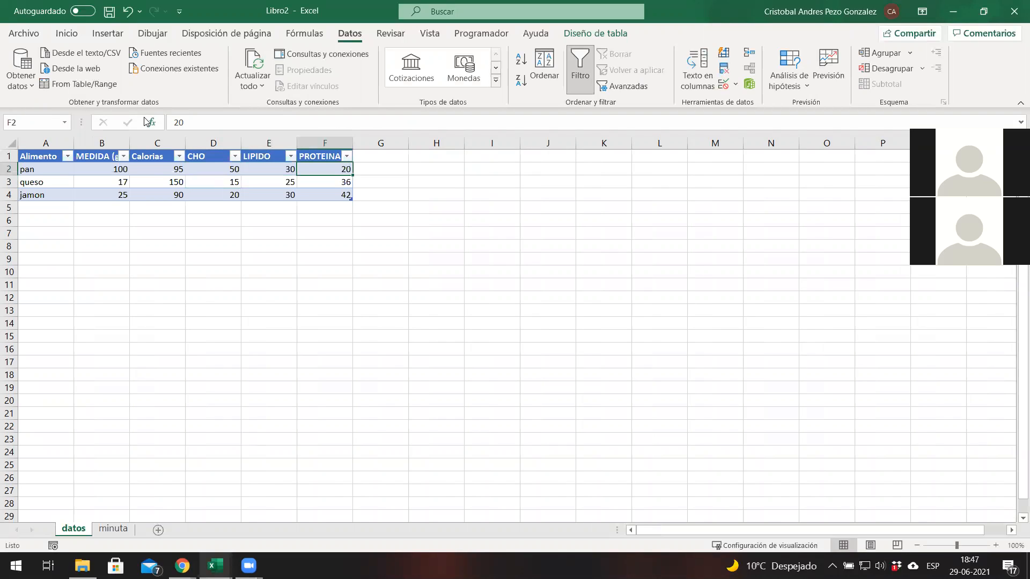
click(113, 529)
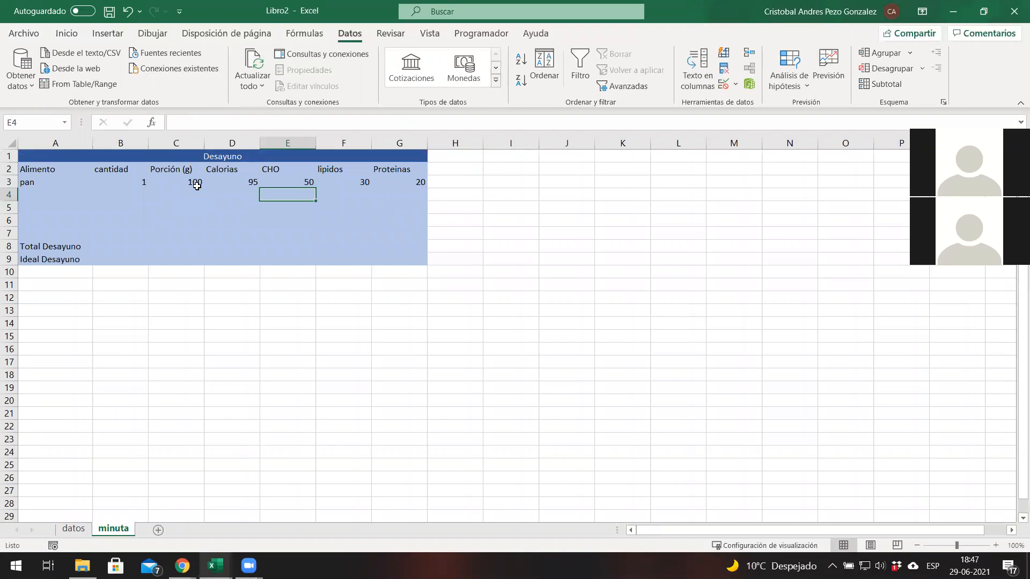
Review the pan row's formulas in minuta and set the cantidad in B3 to 2.
key(Up)
key(Right)
click(290, 185)
click(218, 187)
click(182, 187)
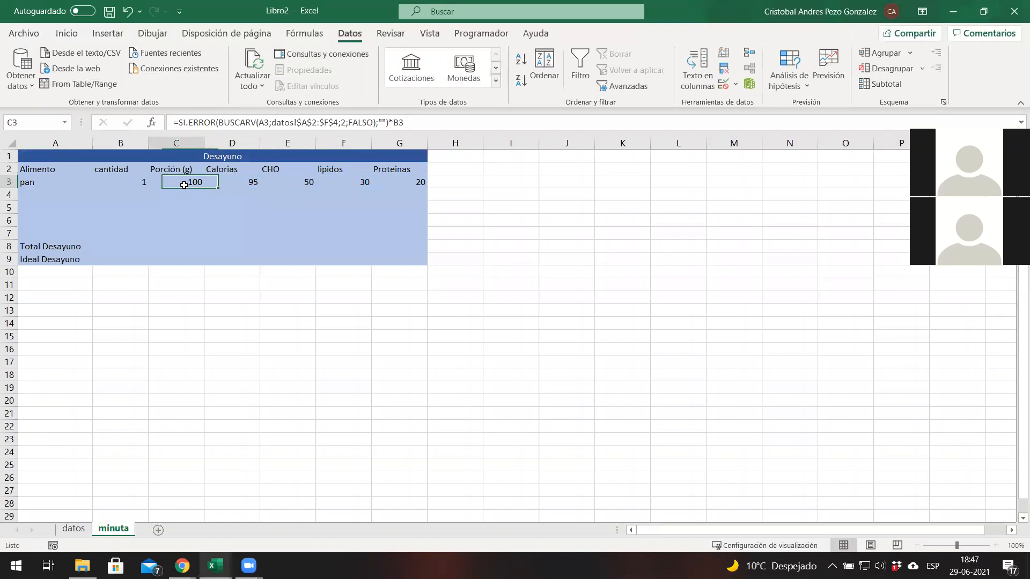
click(142, 184)
click(210, 124)
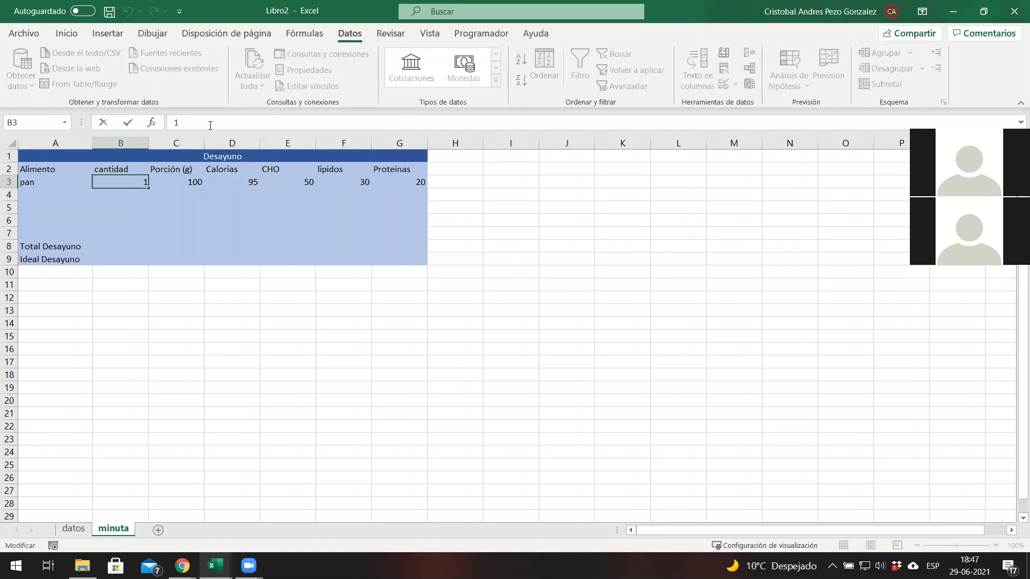
key(BackSpace)
text(2)
key(Return)
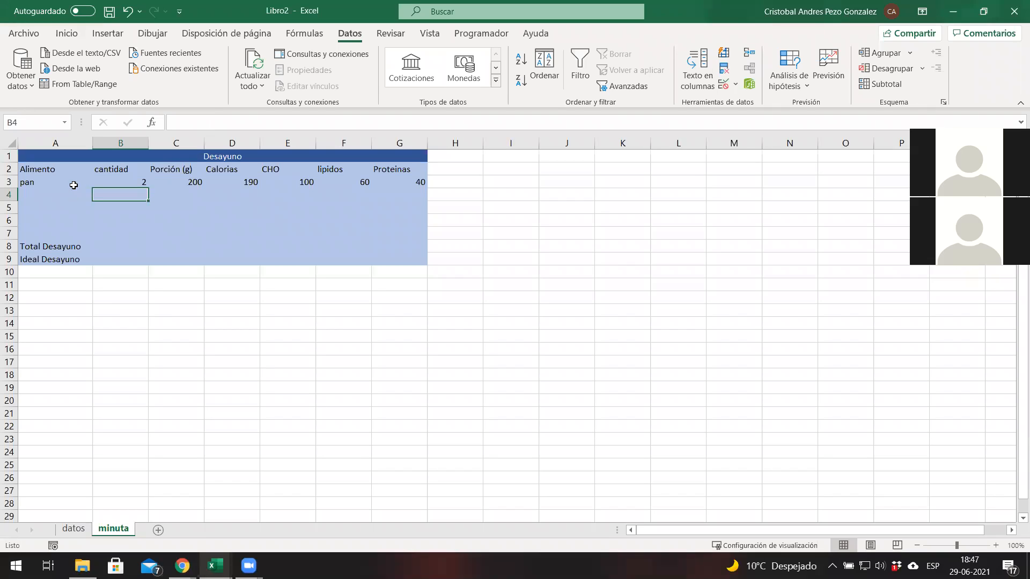
Copy the whole Desayuno block A1:G9 and paste the copy starting at A14.
click(68, 166)
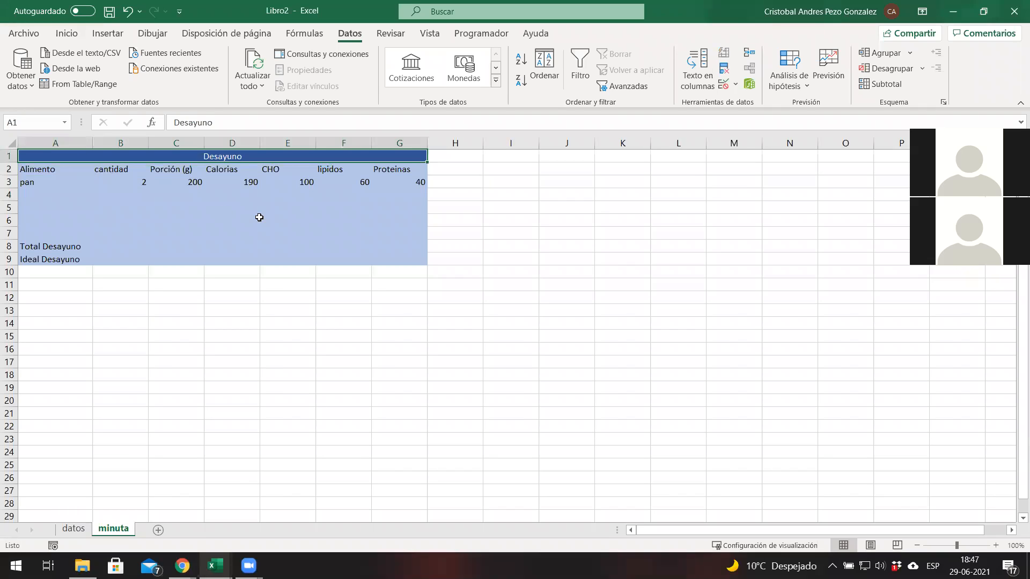
key(shift+Down)
key(shift+Down)
key(shift+Down)
key(shift+Down)
key(shift+Down)
key(shift+Down)
key(shift+Down)
key(shift+Down)
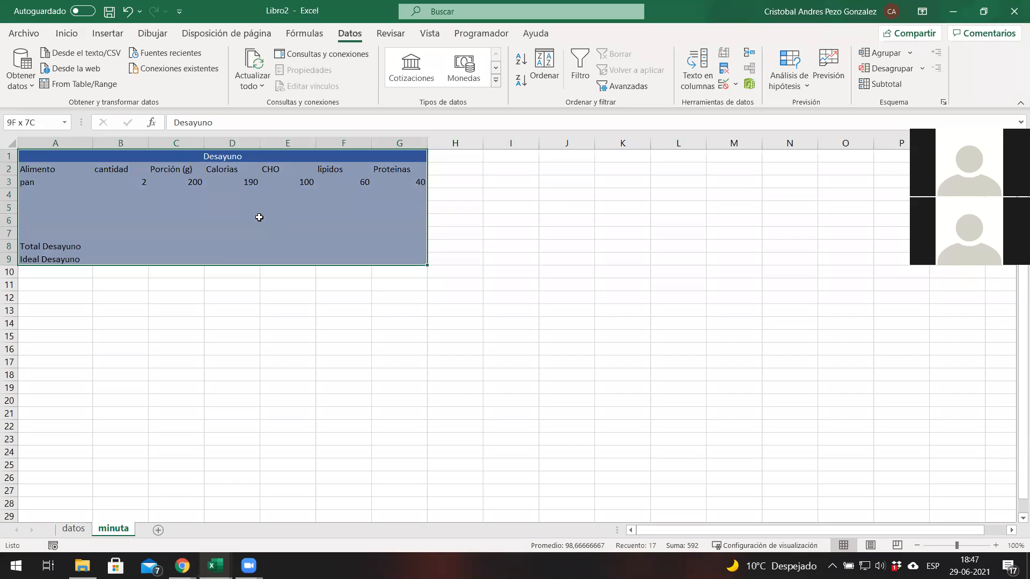
key(ctrl+c)
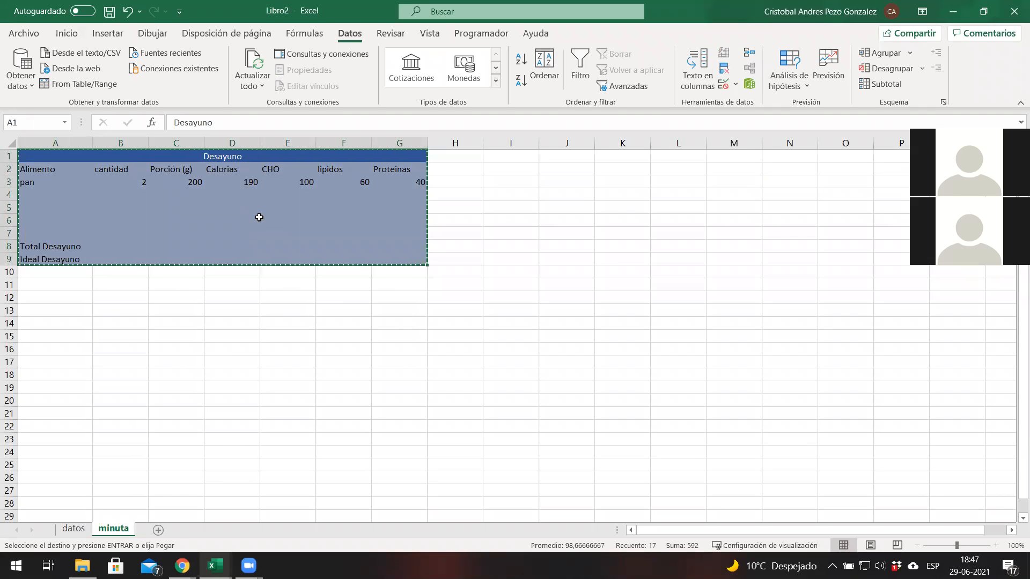
click(55, 324)
key(ctrl+v)
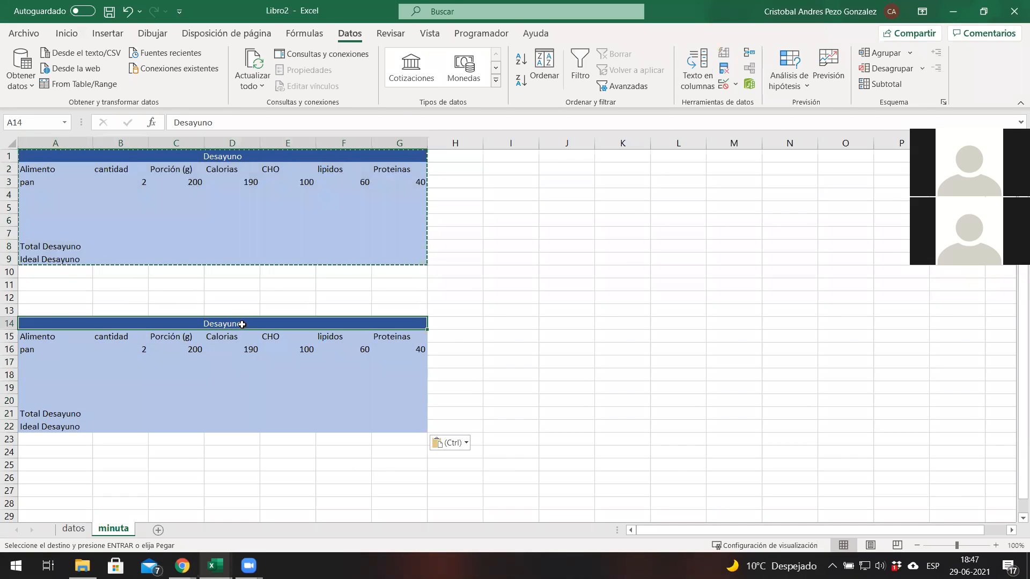
Change the title of the copied block in row 14 to Almuerzo.
double_click(243, 125)
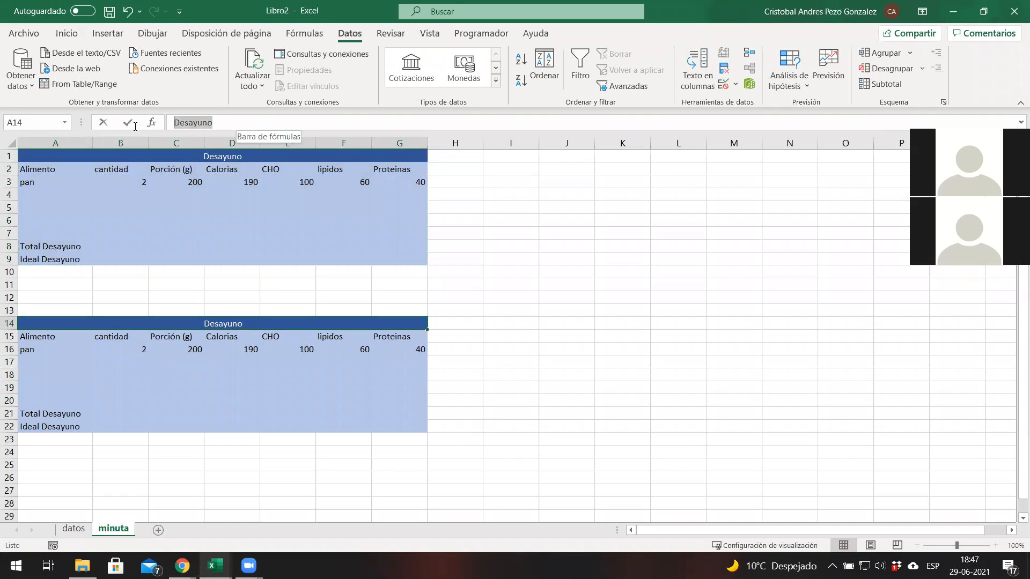
text(Almuerzo)
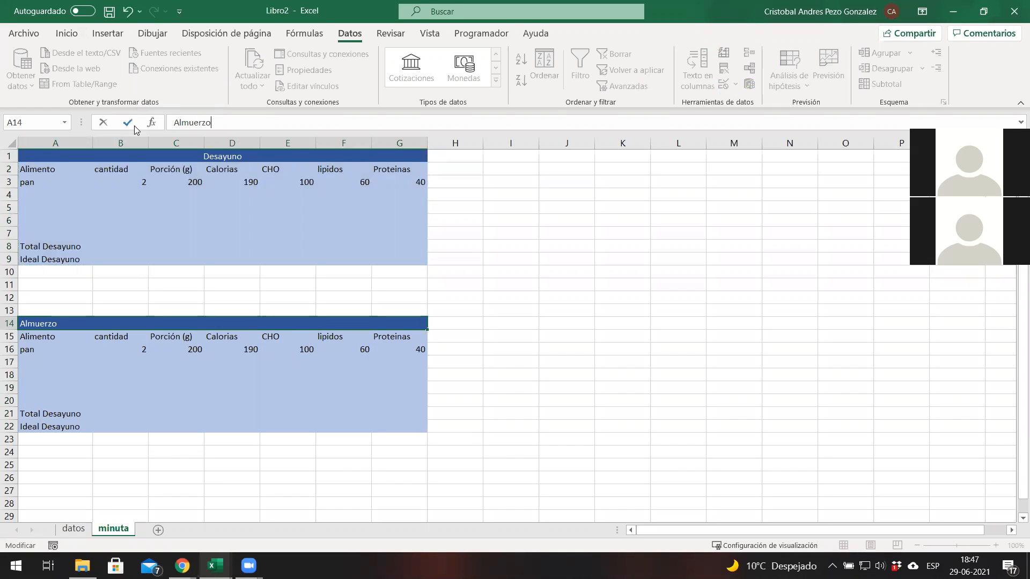
key(Tab)
Rename the labels in A21 and A22 to Total Almuerzo and Ideal Almuerzo.
key(Down)
key(Down)
key(Down)
key(Down)
key(Down)
key(Down)
key(Down)
key(Left)
key(Left)
key(Left)
key(Left)
key(Left)
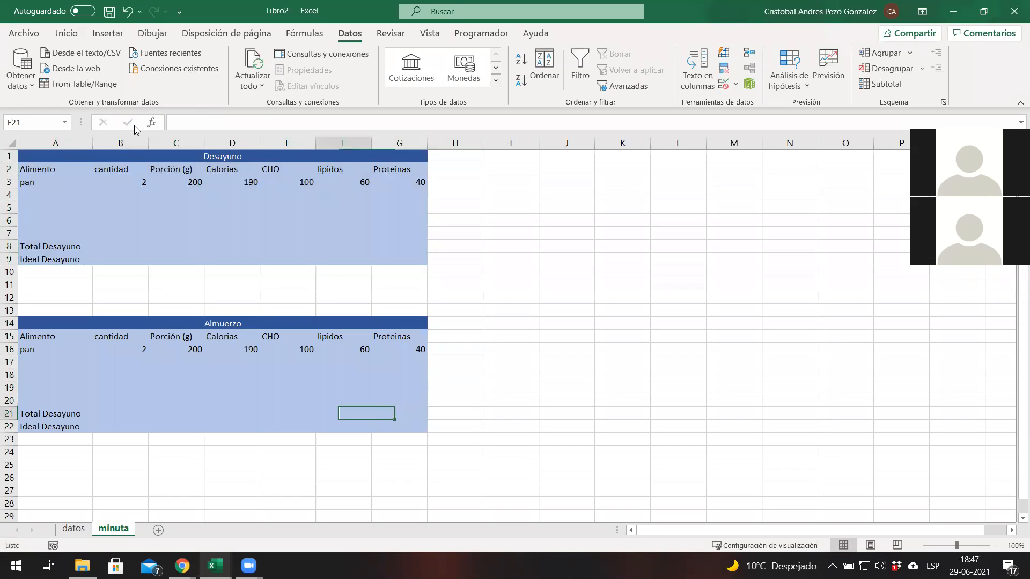
key(Left)
key(Left)
double_click(197, 123)
text(A)
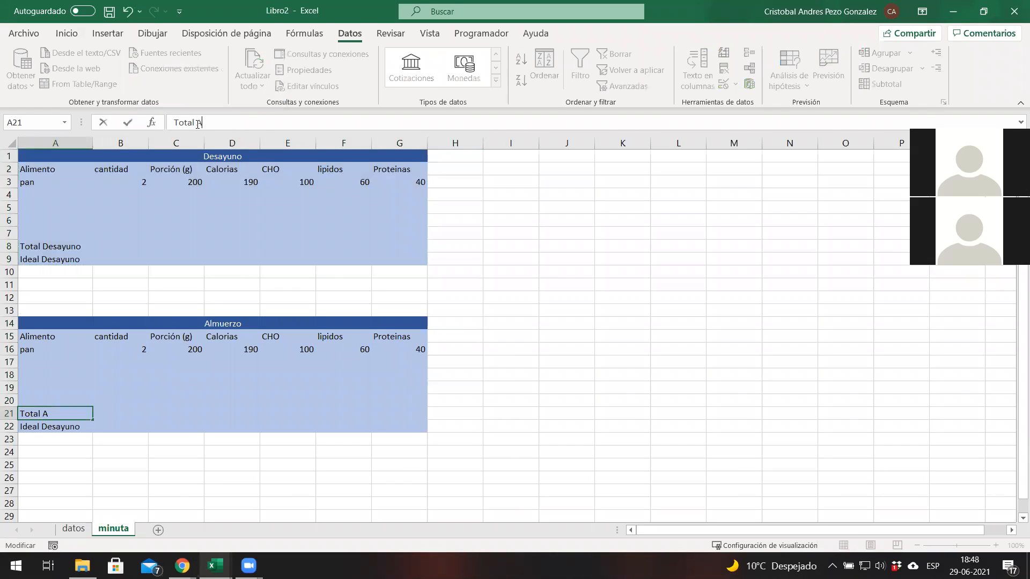
text(lmuerzo)
key(Return)
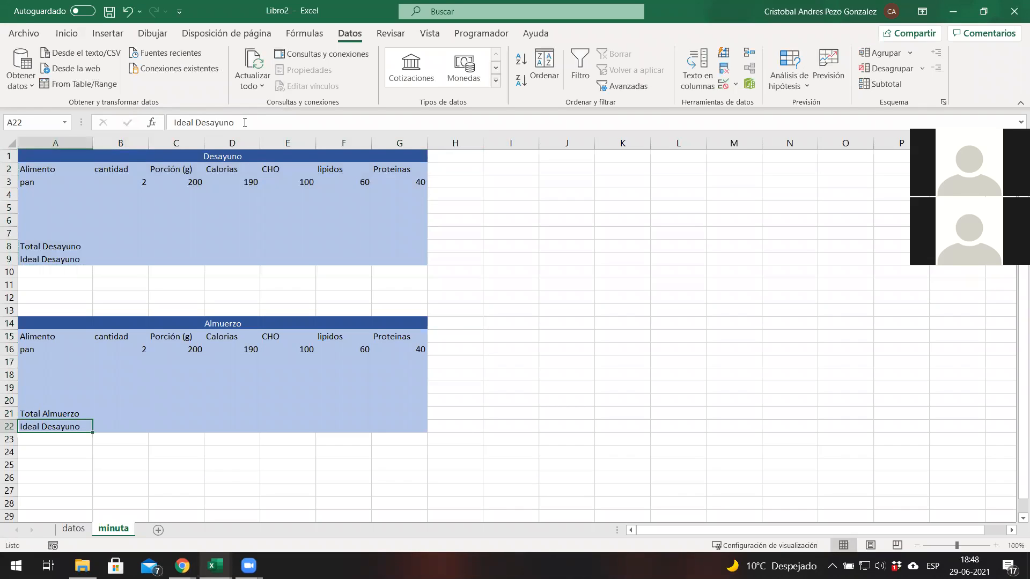
double_click(218, 123)
text(Almuerzo)
key(Return)
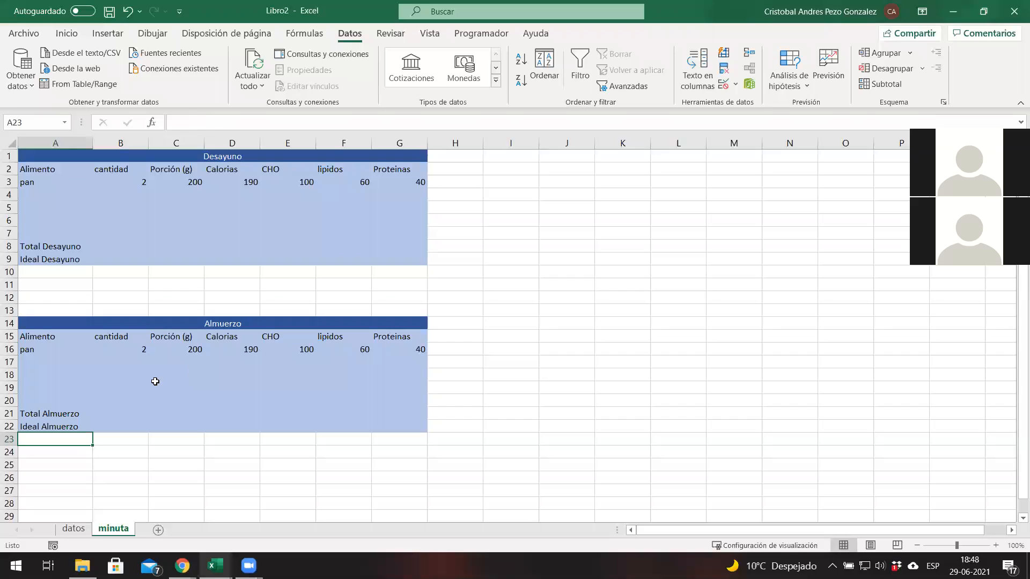
Fill the Almuerzo title row with dark orange.
click(65, 350)
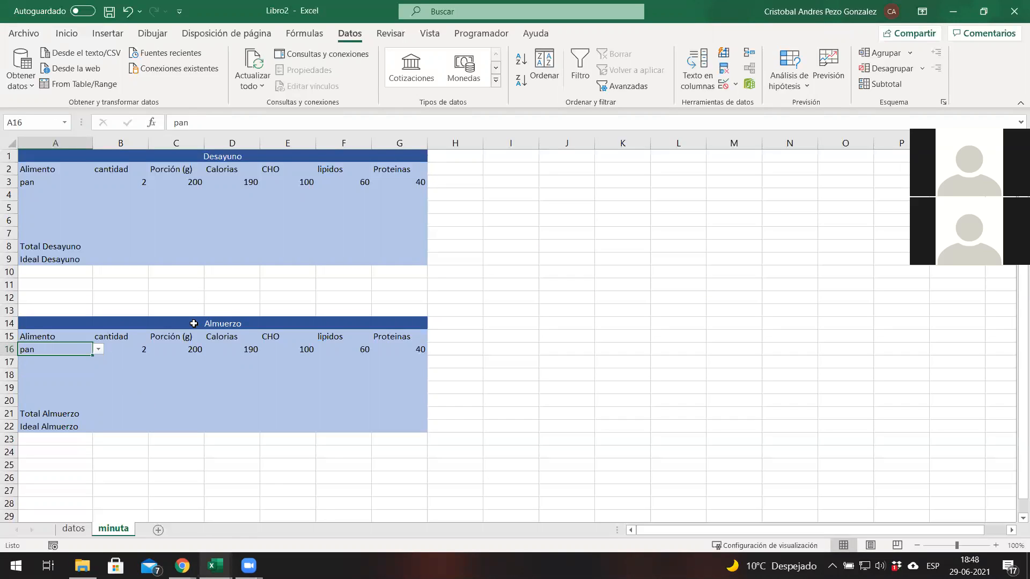
click(49, 326)
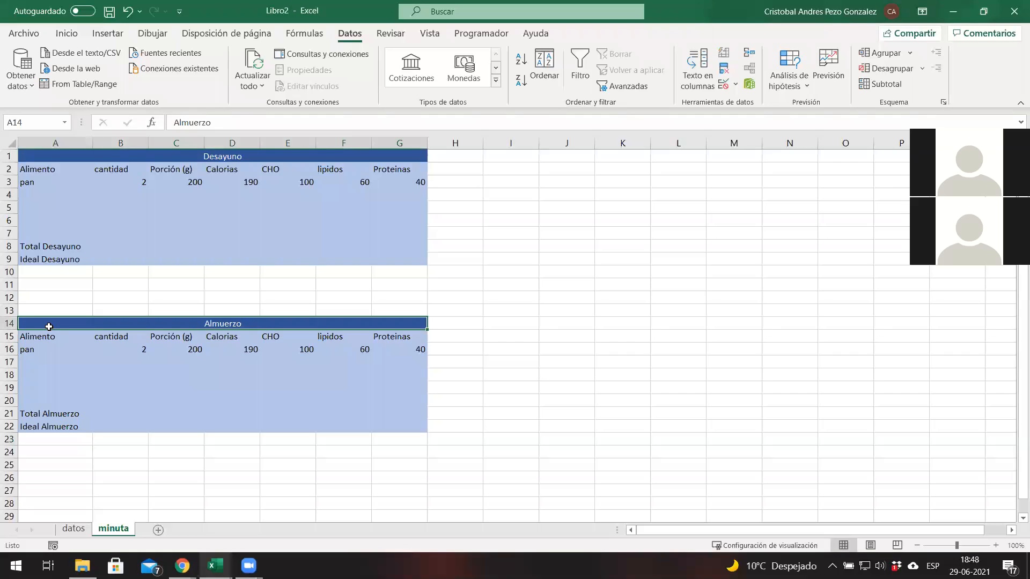
click(66, 33)
click(181, 80)
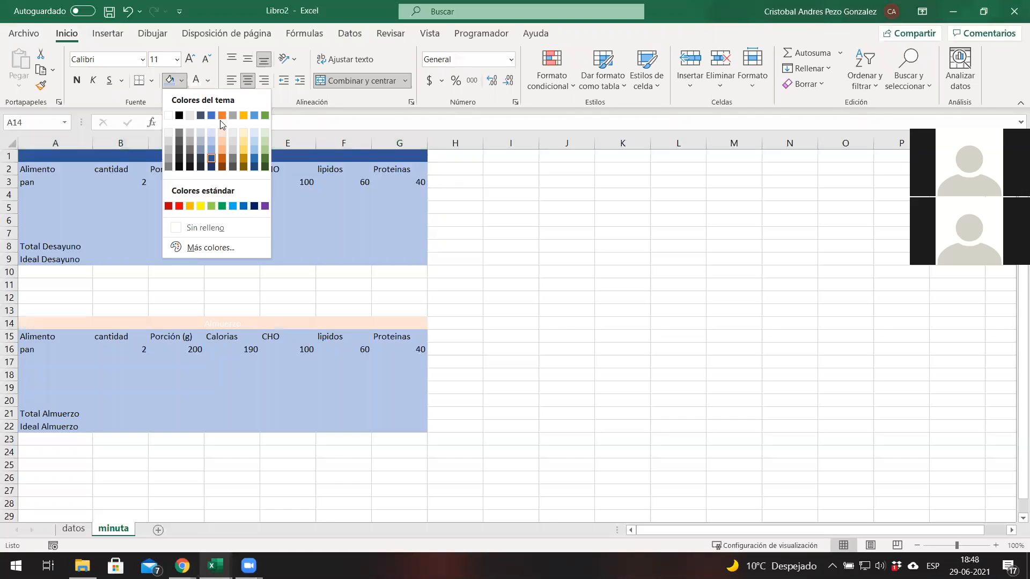
click(224, 159)
Fill the body of the Almuerzo block, A15:G22, with light orange.
drag(33, 336, 416, 427)
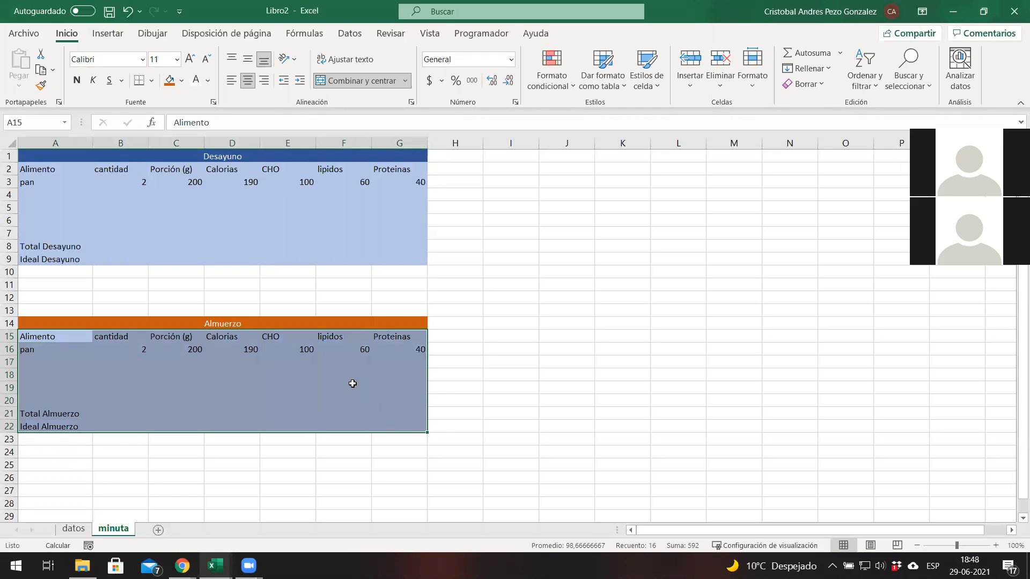
click(182, 81)
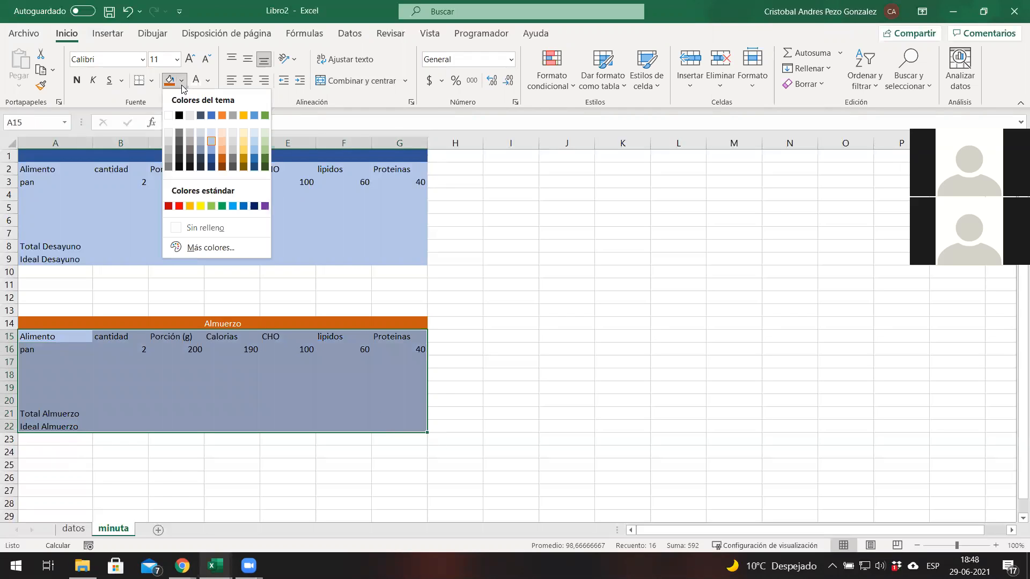
click(221, 144)
click(561, 310)
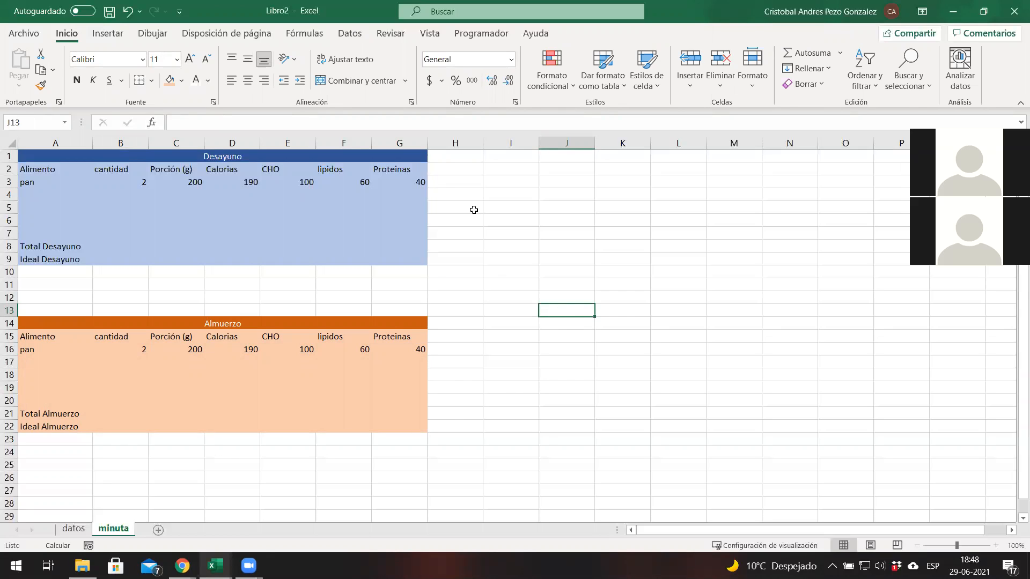
Check the meal blocks in the prueba1 workbook for reference, then return to Libro2 and its Desayuno total and ideal rows.
mouse_move(215, 566)
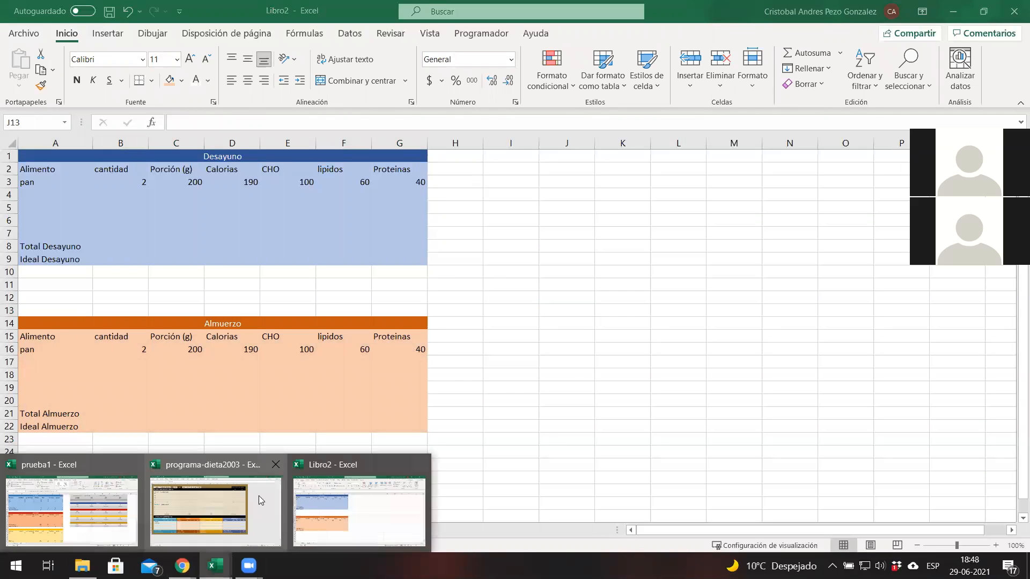
click(75, 480)
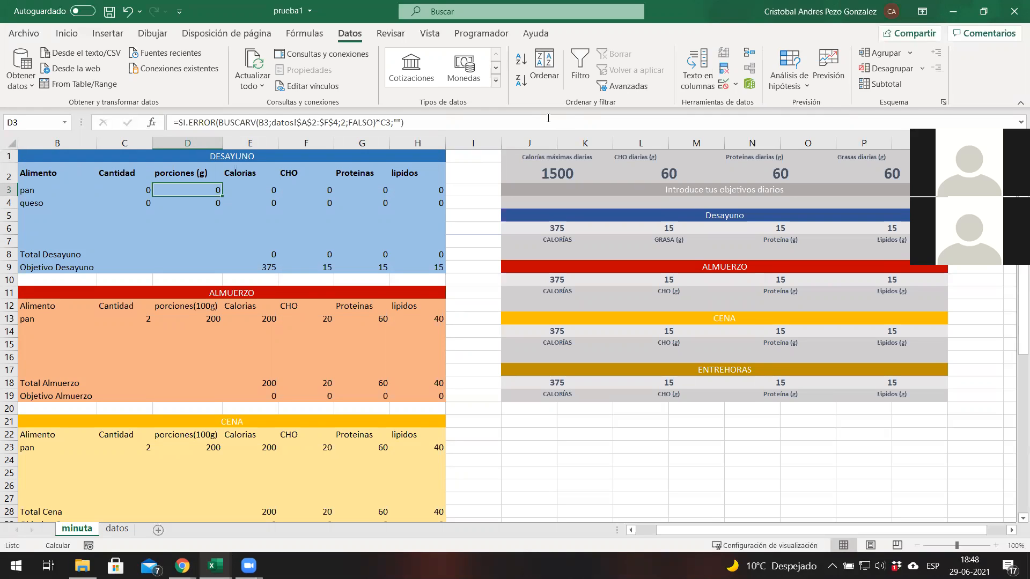
key(alt+Tab)
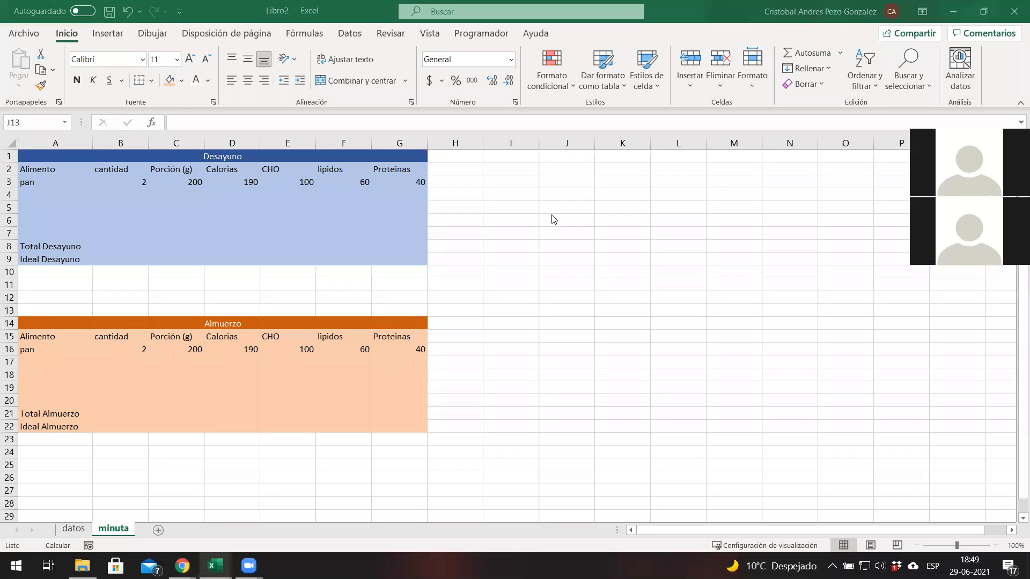
click(582, 158)
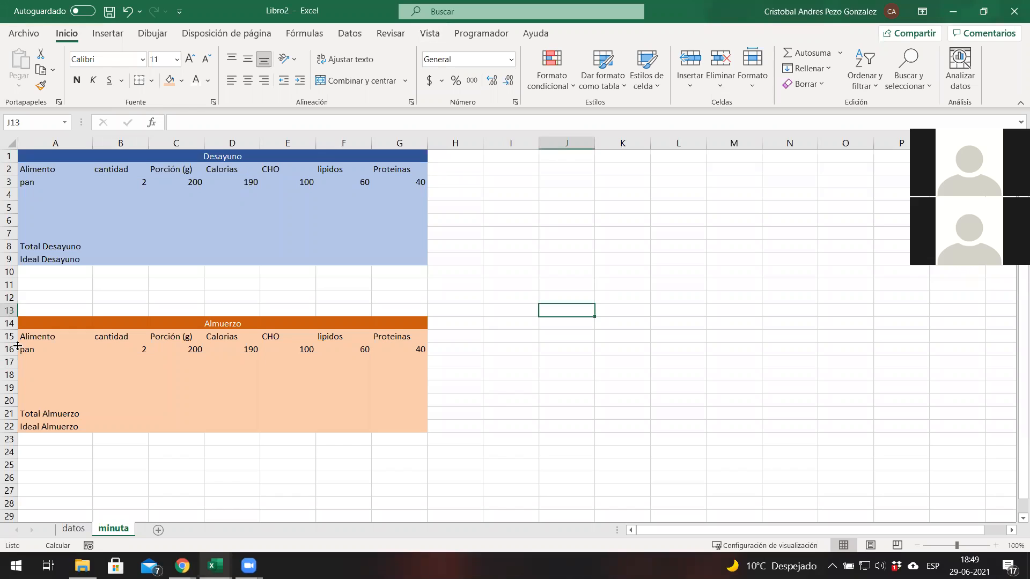
click(59, 248)
click(66, 260)
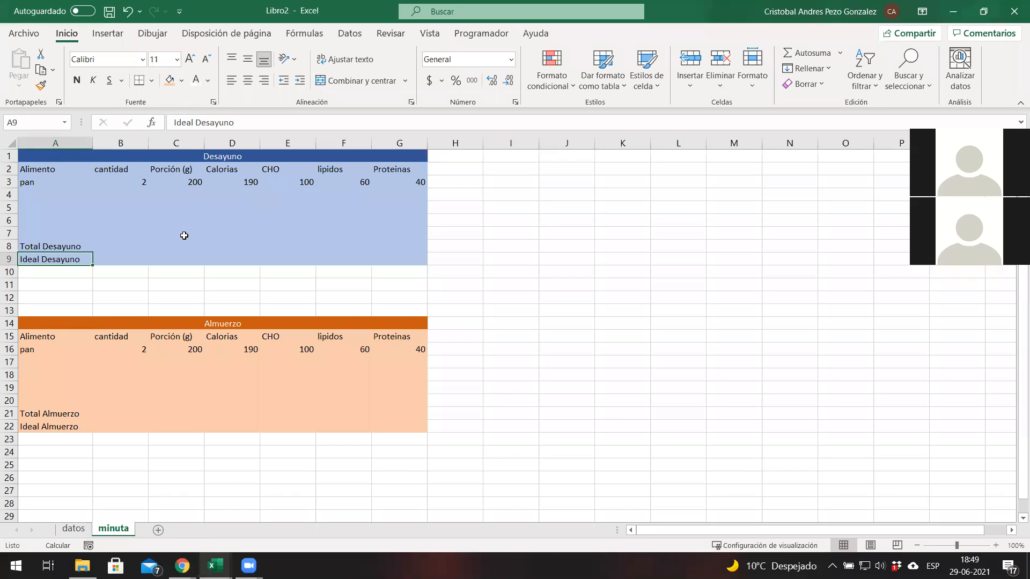
Total the Desayuno Calorias in D8 with the formula =SUMA(D3:D7).
click(223, 246)
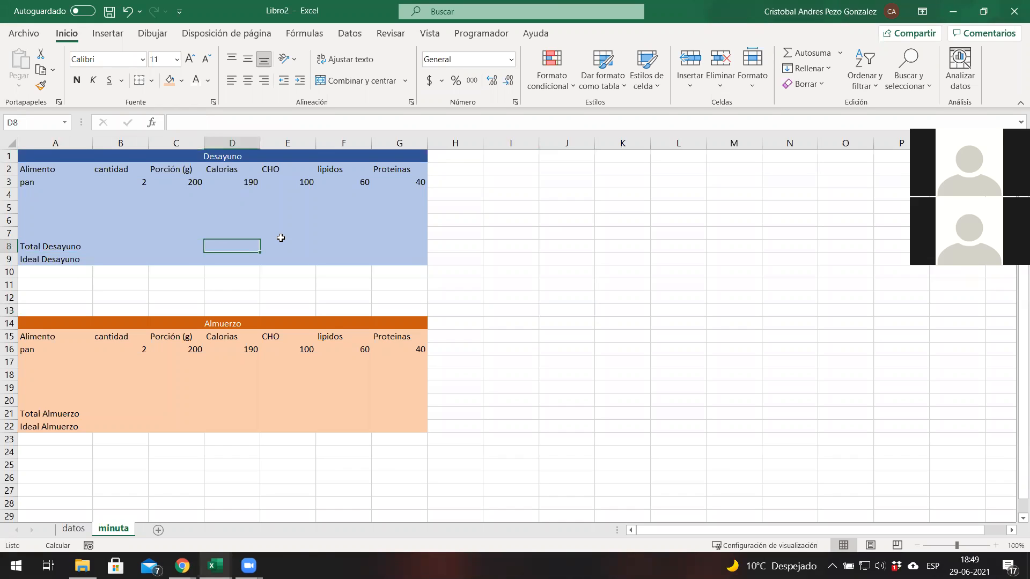
click(203, 125)
text(=SUMA()
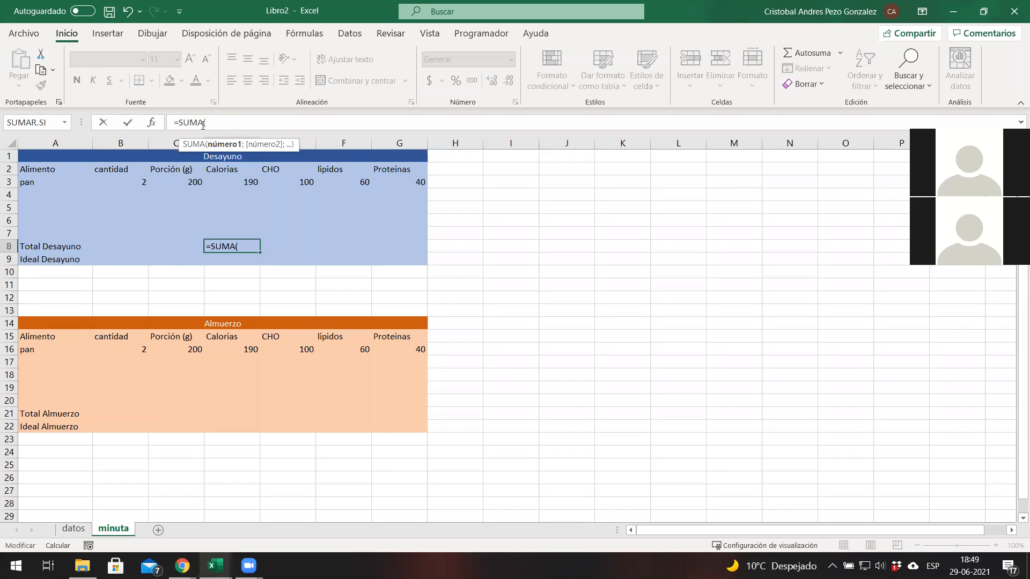
text(D3:D67)
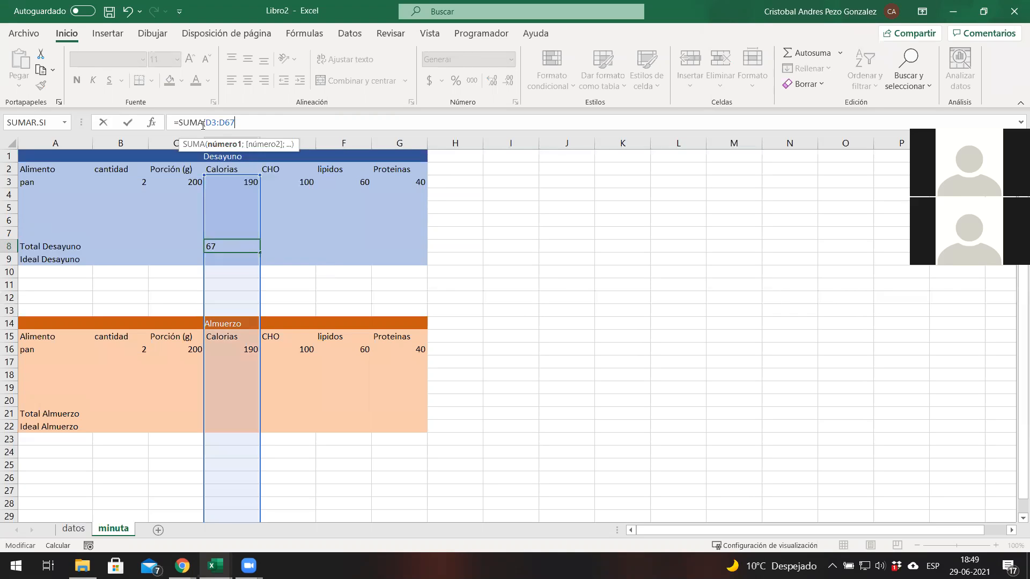
key(BackSpace)
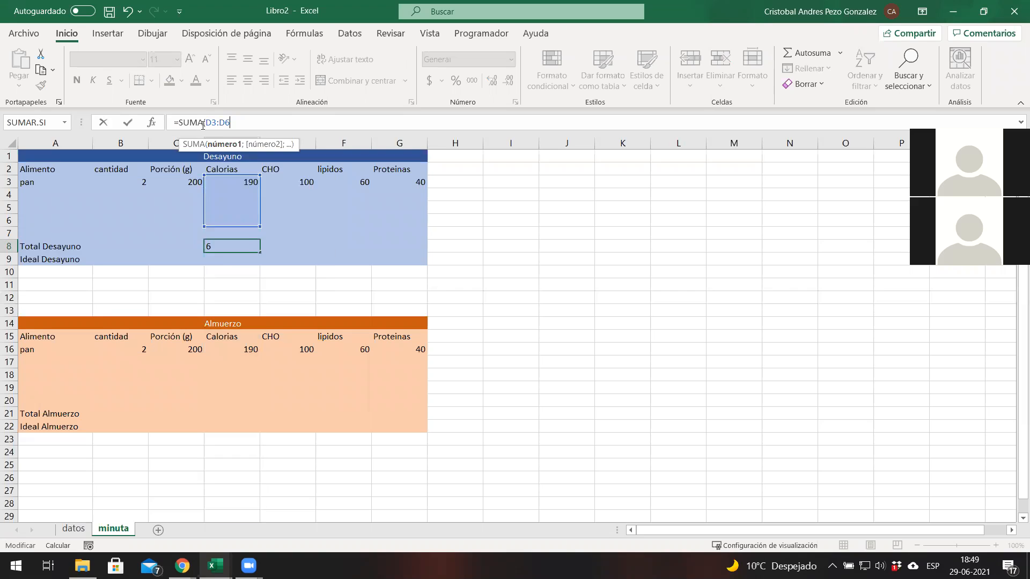
text(7)
key(Return)
key(Up)
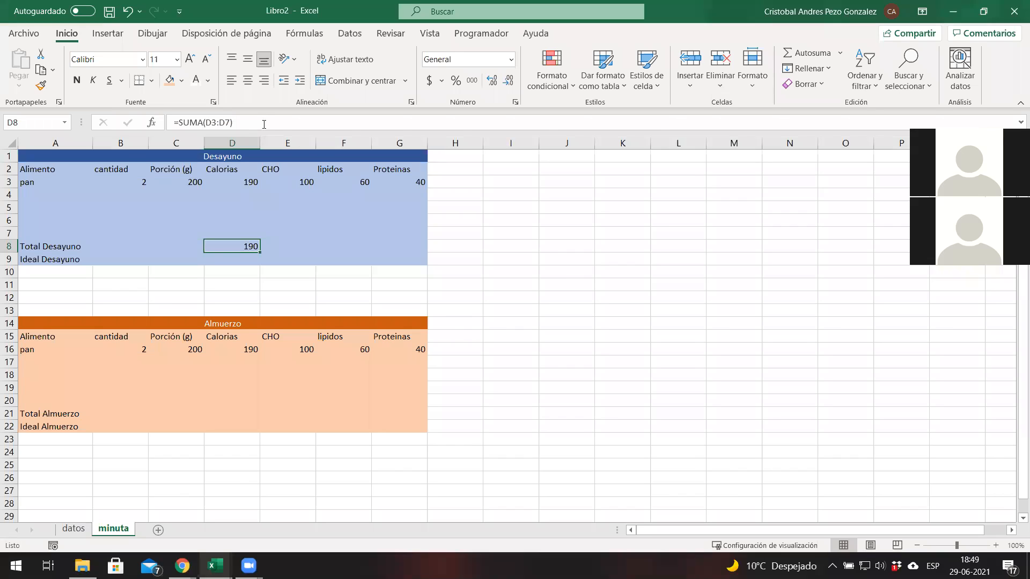
Try to replace the D8 sum with a SUBTOTALES formula using function number 109, then clear it back to the equals sign.
drag(264, 123, 181, 130)
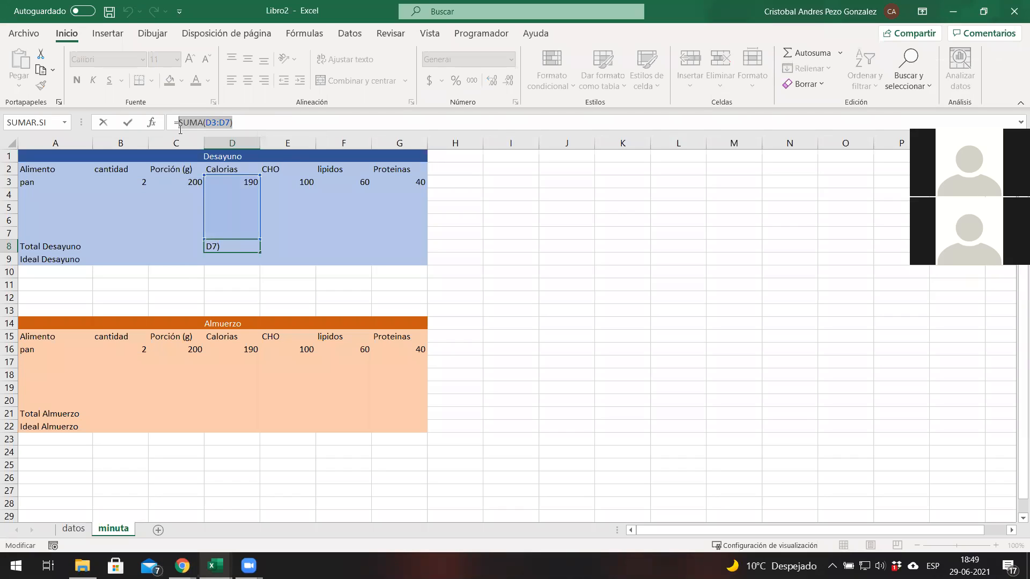
text(SUB)
key(Tab)
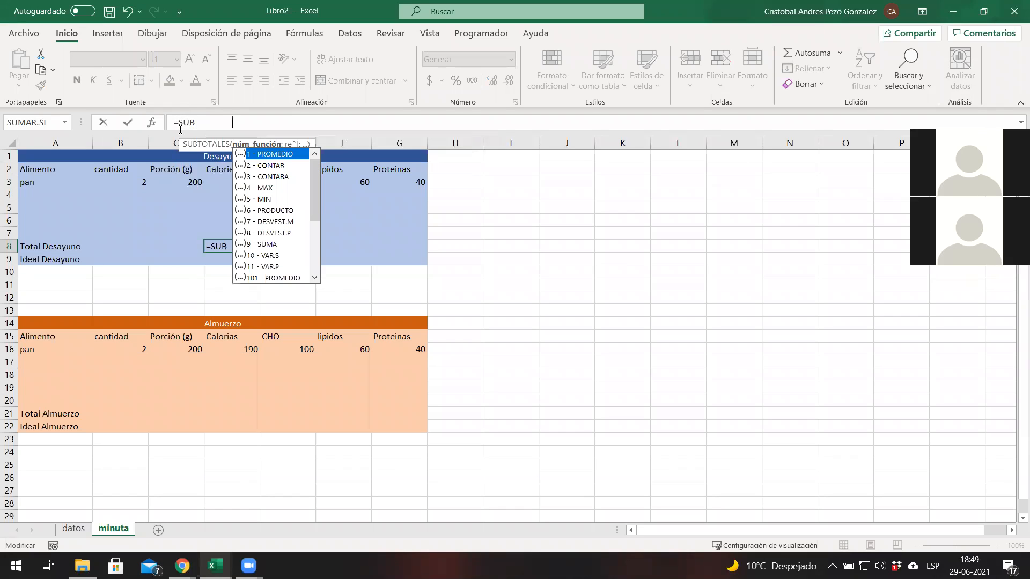
text(109)
text(;)
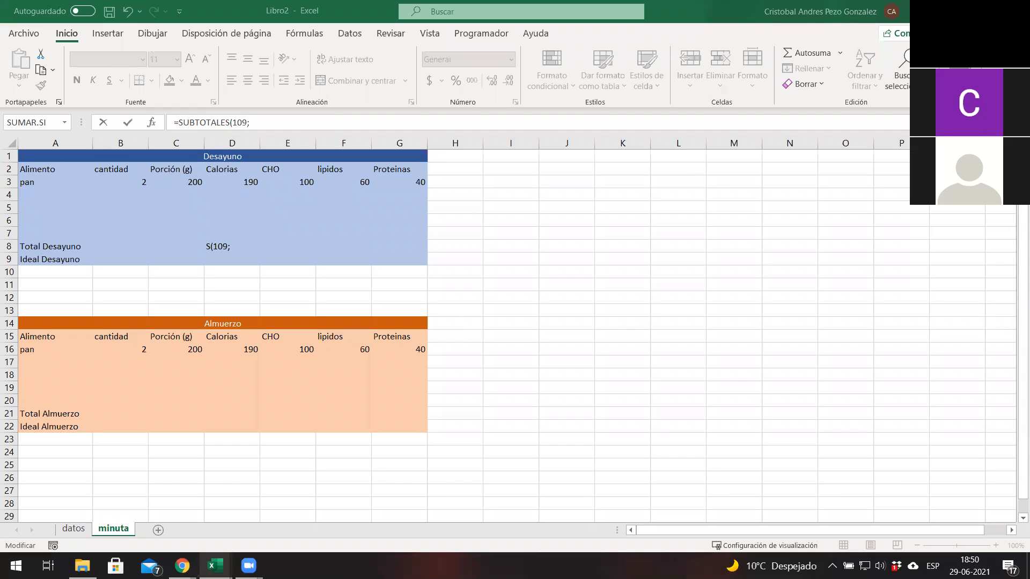
click(273, 127)
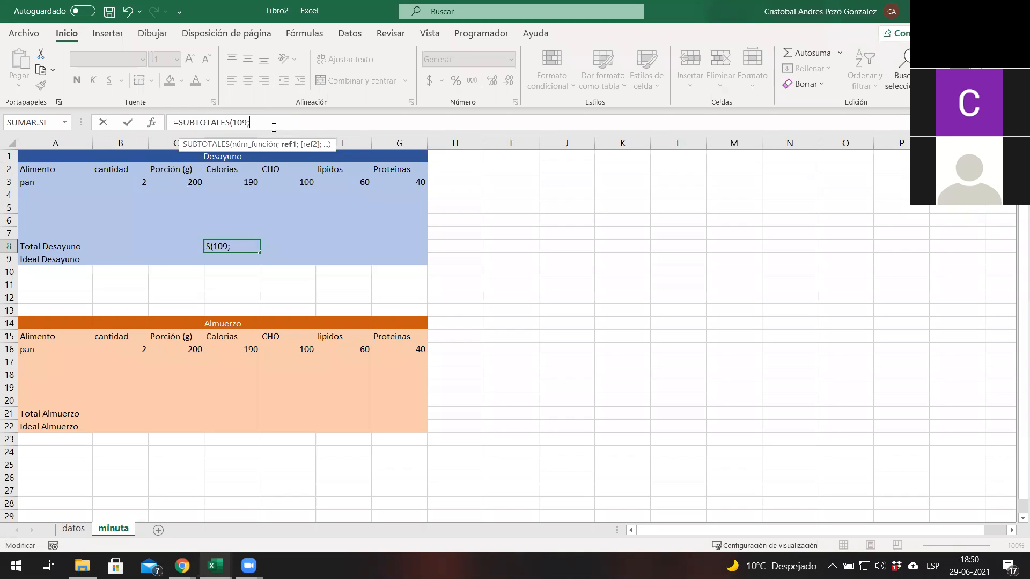
key(BackSpace)
key(BackSpace)
key(BackSpace)
key(BackSpace)
key(BackSpace)
key(BackSpace)
key(BackSpace)
key(BackSpace)
key(BackSpace)
key(BackSpace)
key(BackSpace)
key(BackSpace)
key(BackSpace)
key(BackSpace)
key(BackSpace)
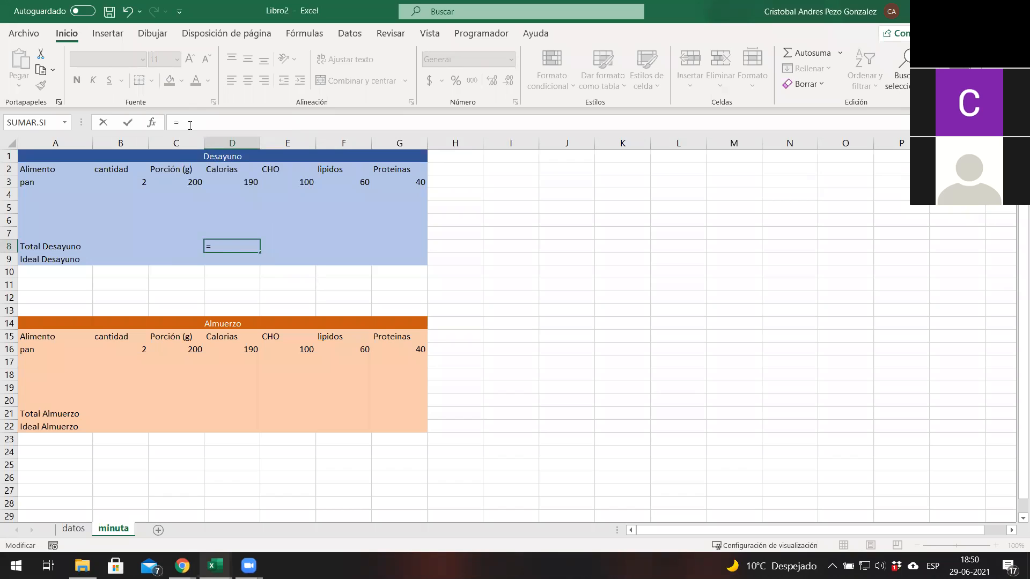
Complete the Total Desayuno formula for Calorias in D8 as =SUMA(D3:D7).
click(226, 244)
click(226, 127)
text(SU)
key(Down)
key(Tab)
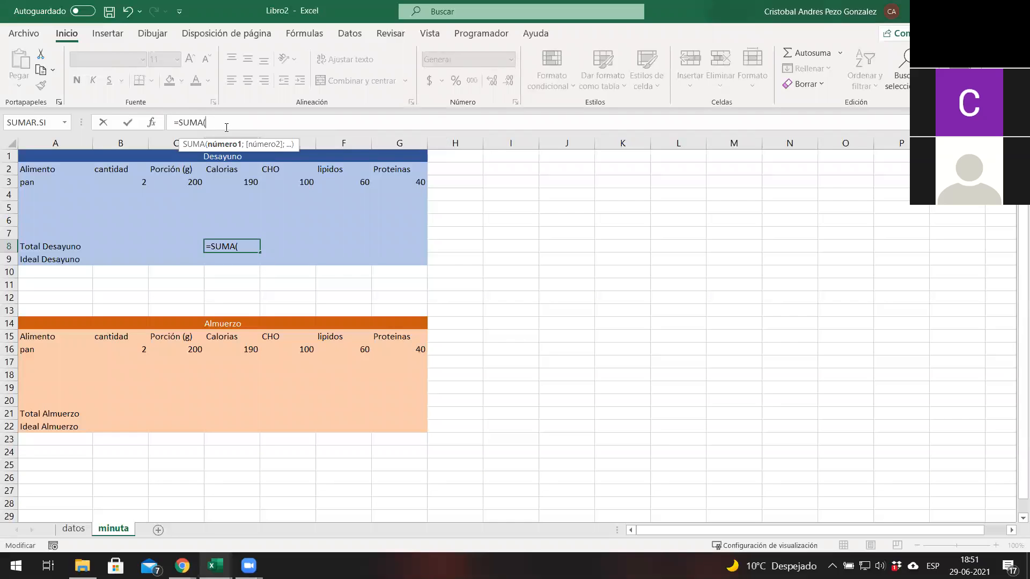
text(D3)
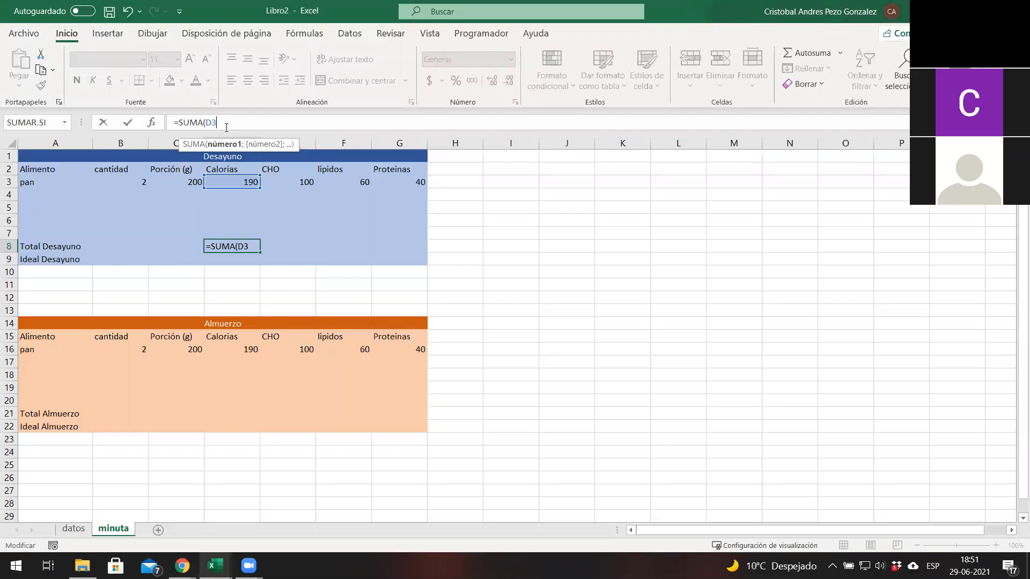
text(D7))
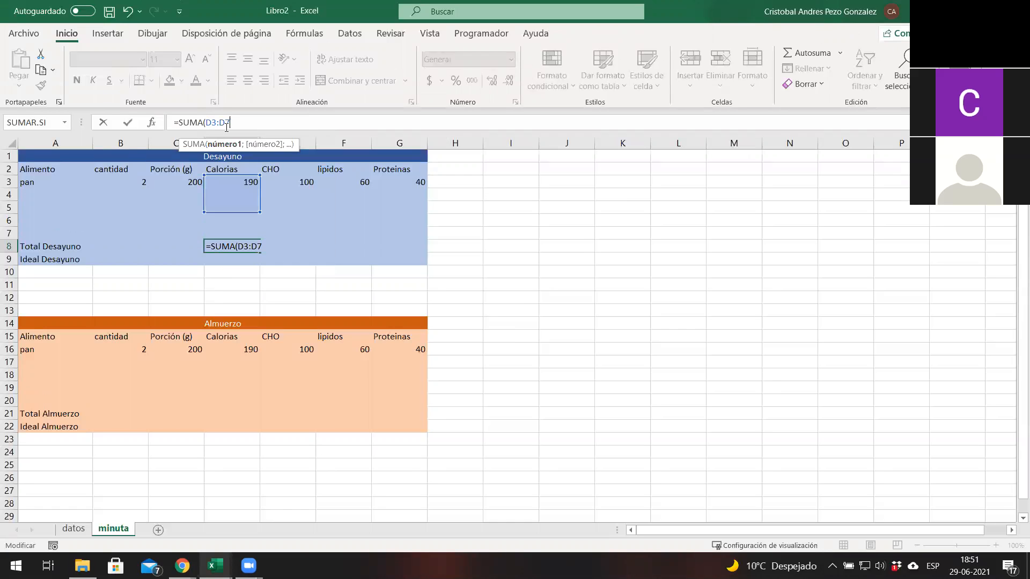
key(Return)
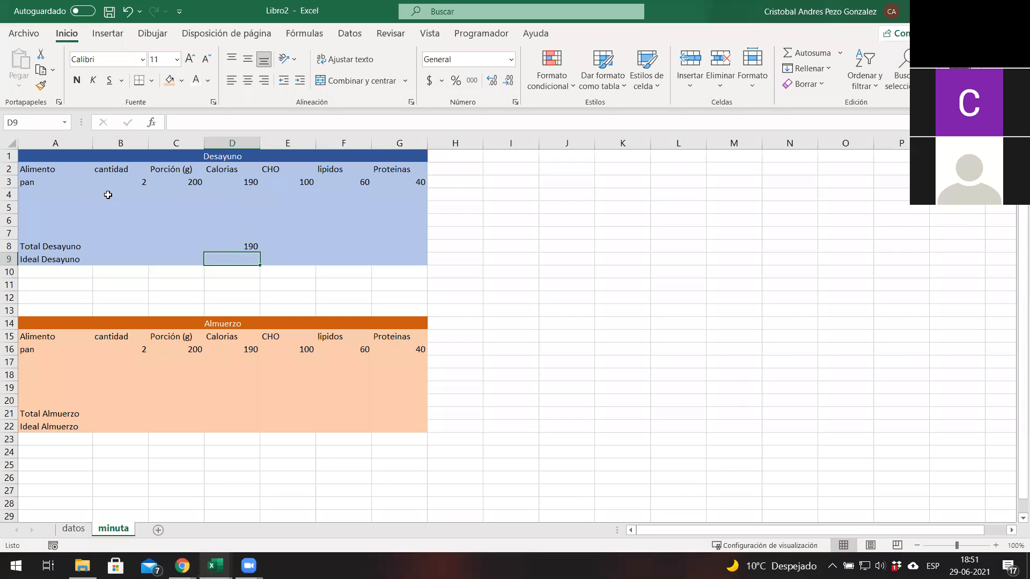
Add queso as the second Desayuno food in A4 and set its cantidad to 2.
click(105, 195)
click(86, 195)
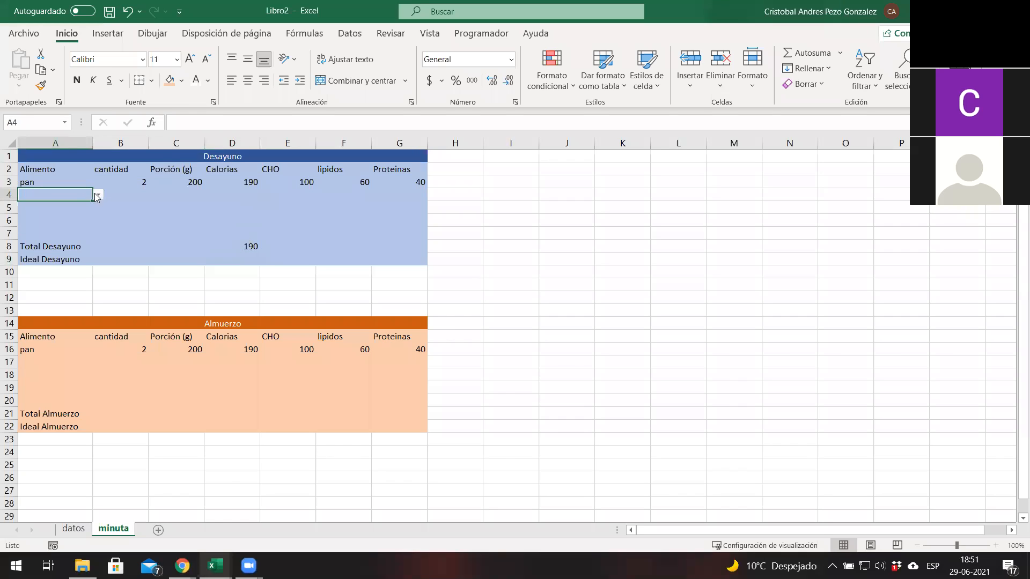
click(98, 194)
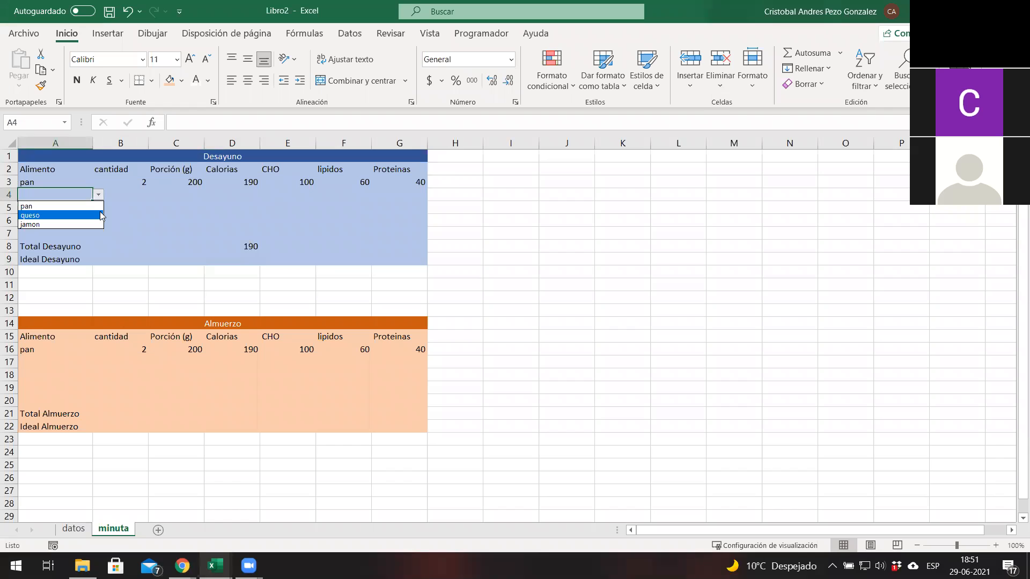
click(101, 216)
click(129, 196)
click(191, 125)
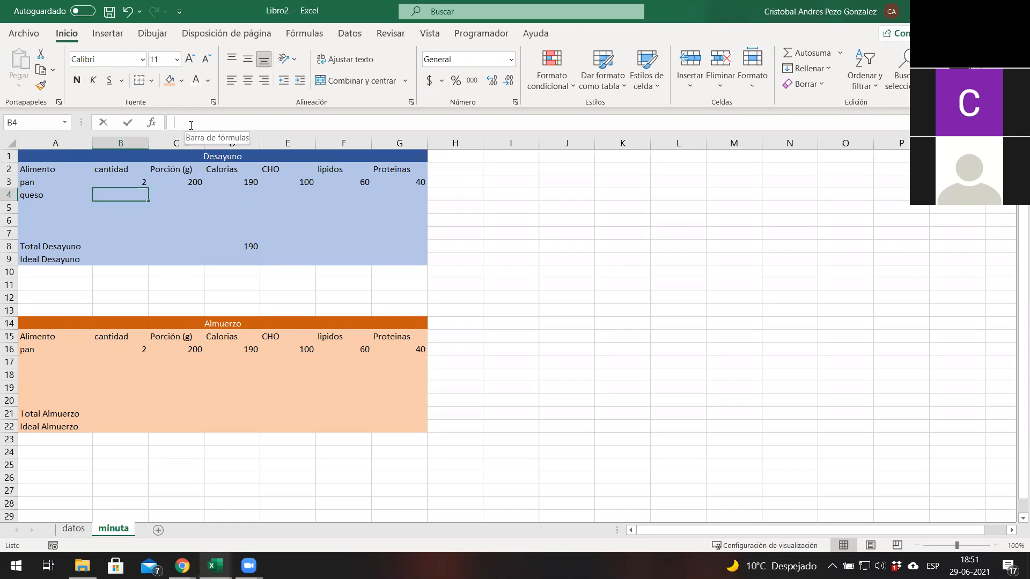
text(2)
key(Return)
key(Up)
key(Right)
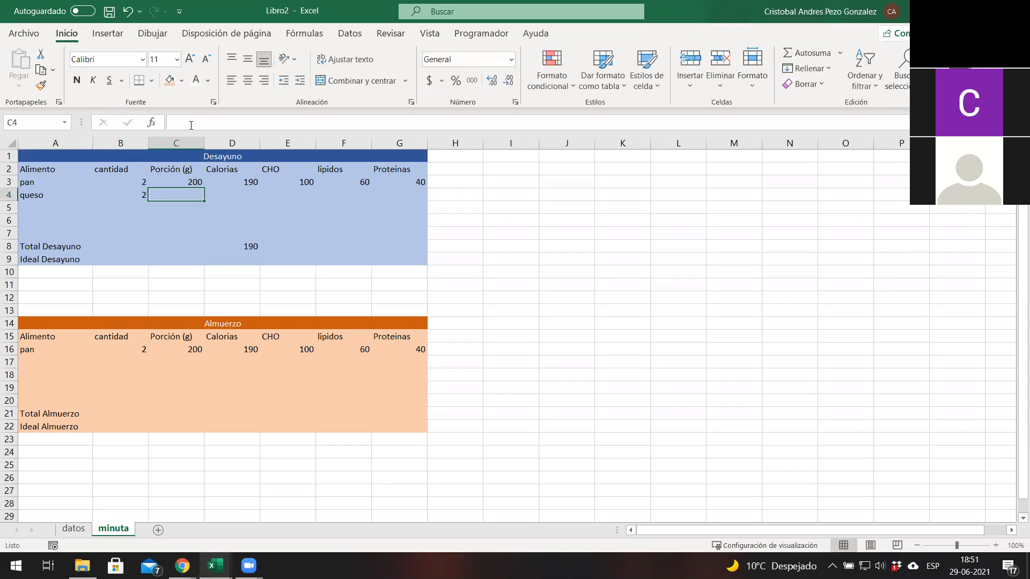
Fill the Desayuno Porción, Calorias, CHO, lipidos and Proteinas formulas down from row 3 through row 7.
key(Up)
drag(203, 187, 202, 237)
click(251, 184)
drag(260, 188, 255, 252)
click(300, 183)
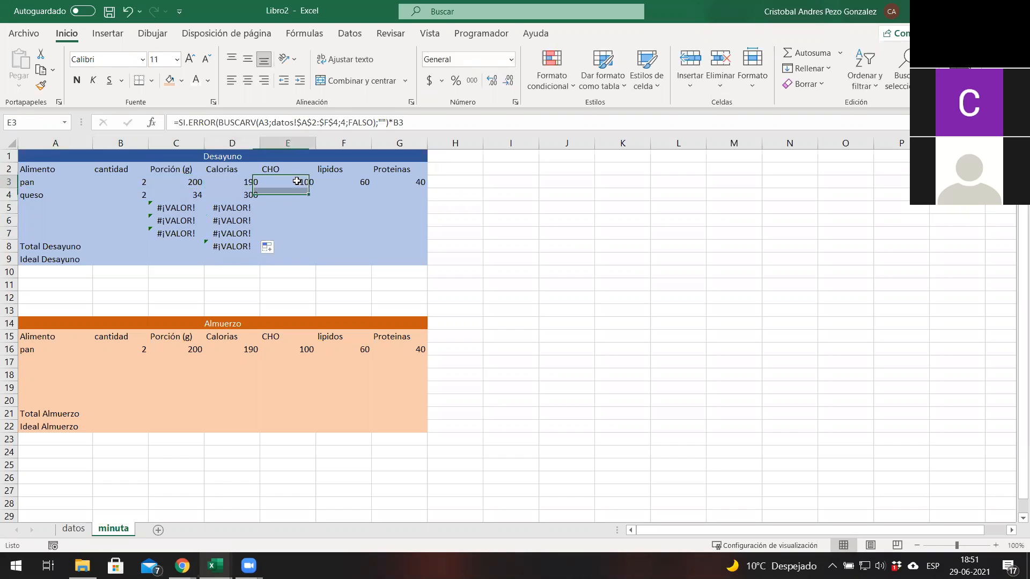
drag(312, 188, 311, 238)
click(367, 183)
drag(370, 188, 369, 240)
click(419, 183)
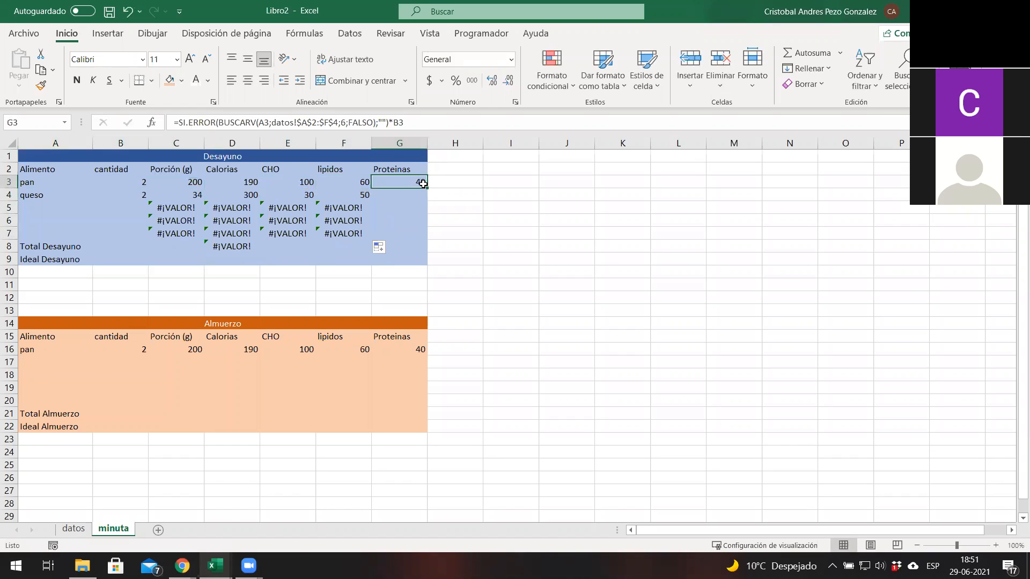
drag(426, 184, 425, 240)
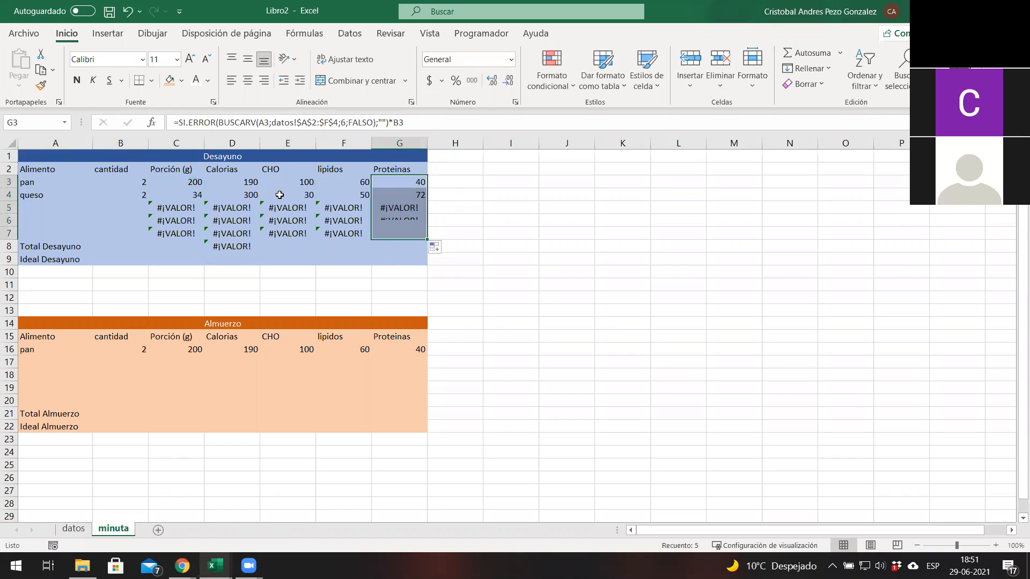
click(184, 210)
click(383, 123)
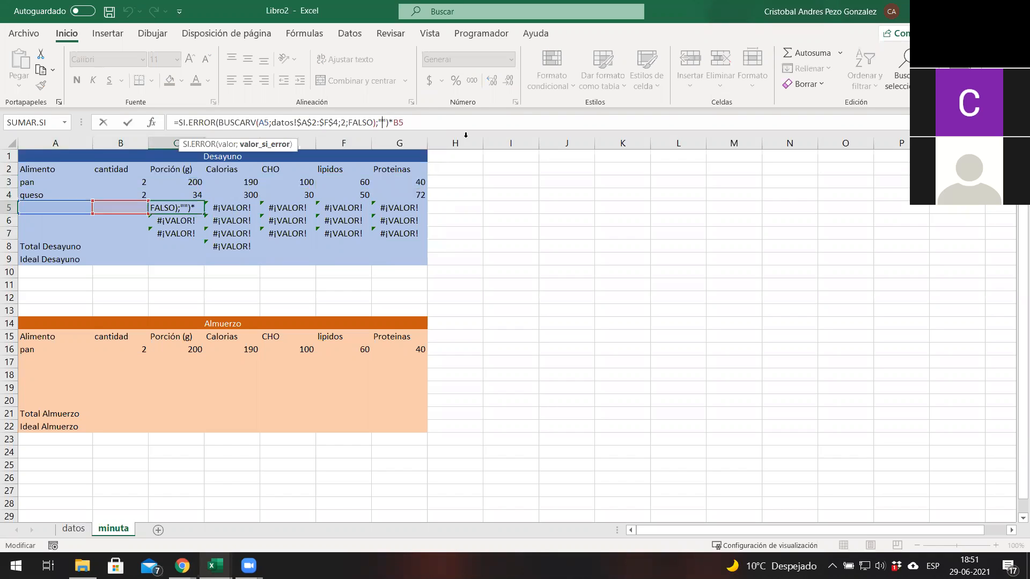
key(BackSpace)
click(415, 129)
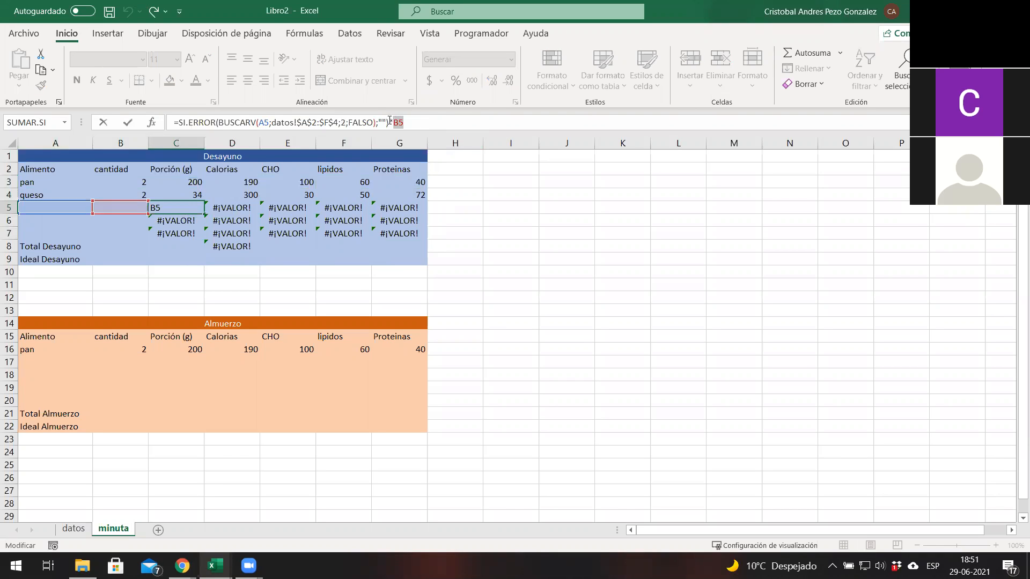
Change the Porción formula in C3 to =SI.ERROR(BUSCARV(A3;datos!$A$2:$F$4;2;FALSO)*B3;"") and fill it down to C7.
click(188, 182)
click(440, 122)
key(BackSpace)
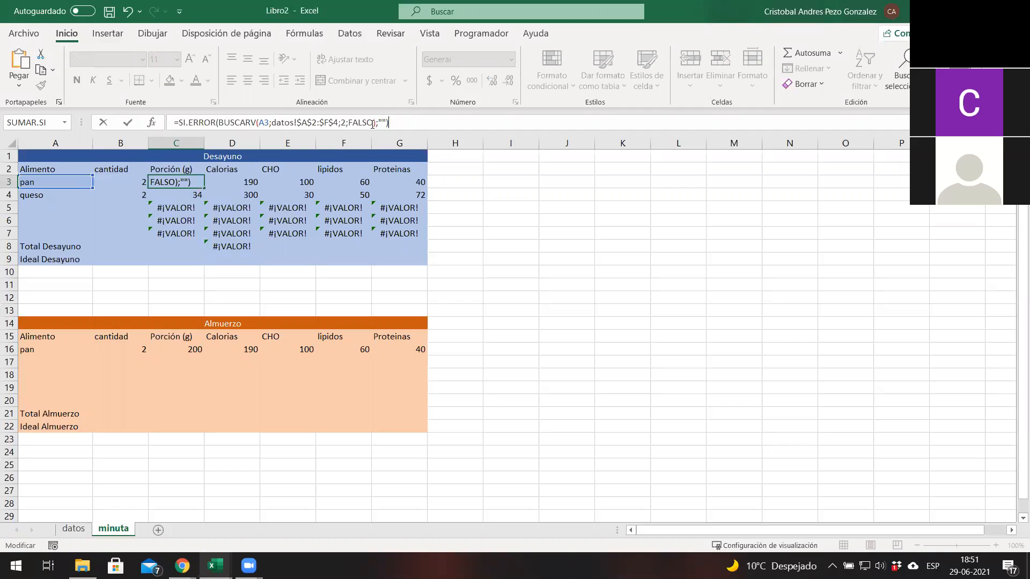
click(375, 122)
text(**B3)
key(BackSpace)
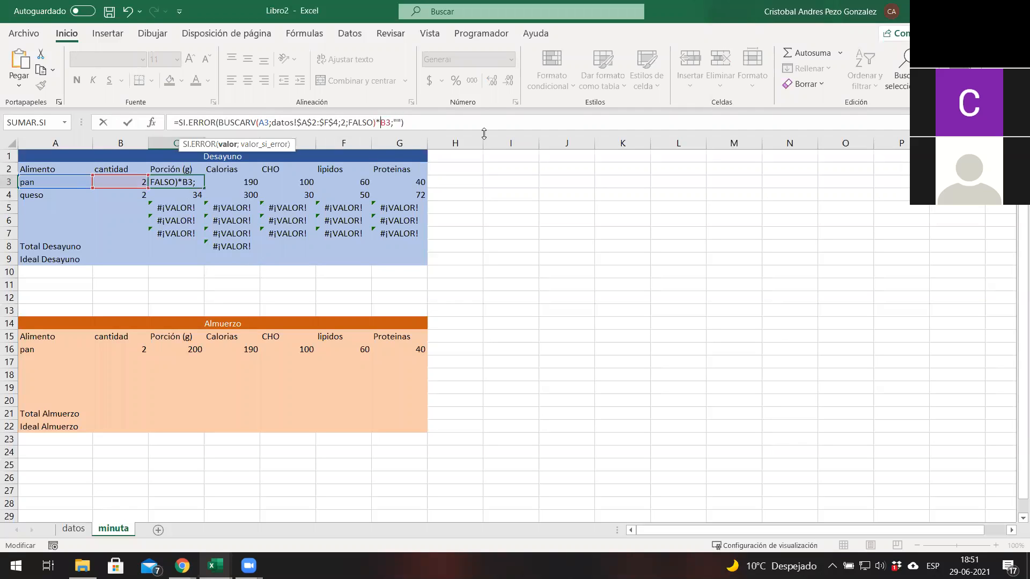
key(Return)
key(Up)
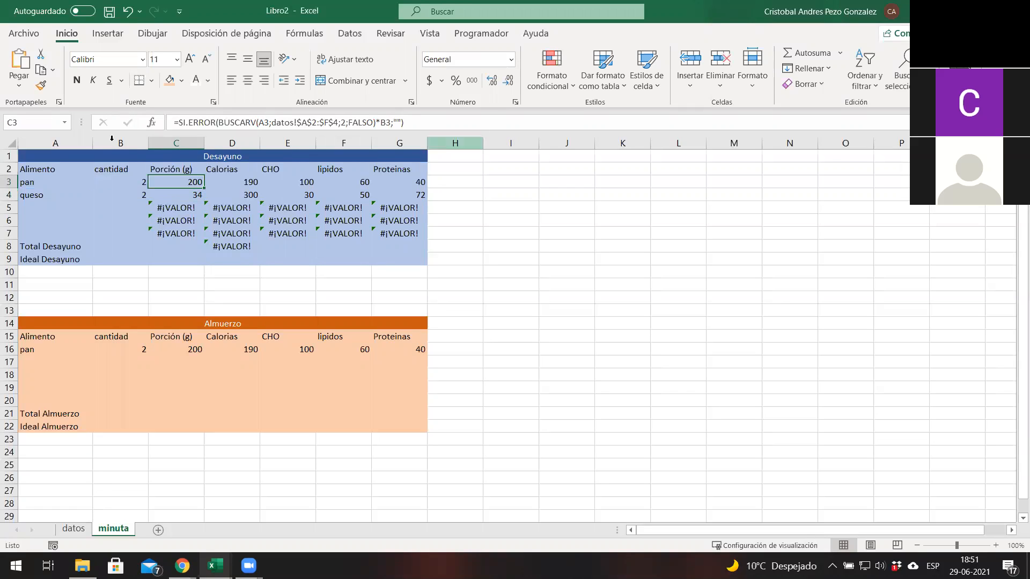
mouse_move(204, 188)
mouse_down()
mouse_move(198, 234)
mouse_move(210, 184)
mouse_up()
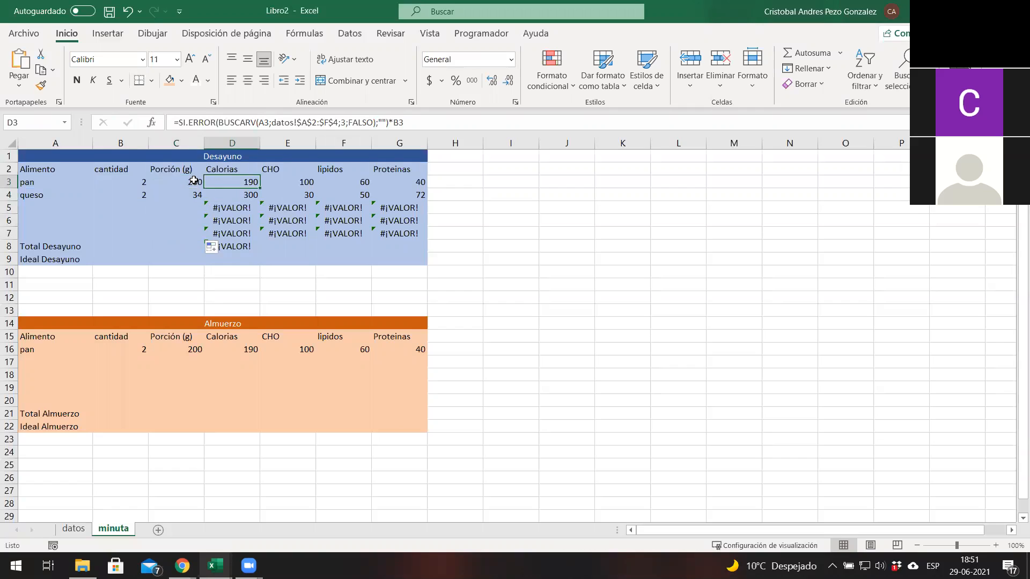
click(223, 184)
click(390, 123)
key(BackSpace)
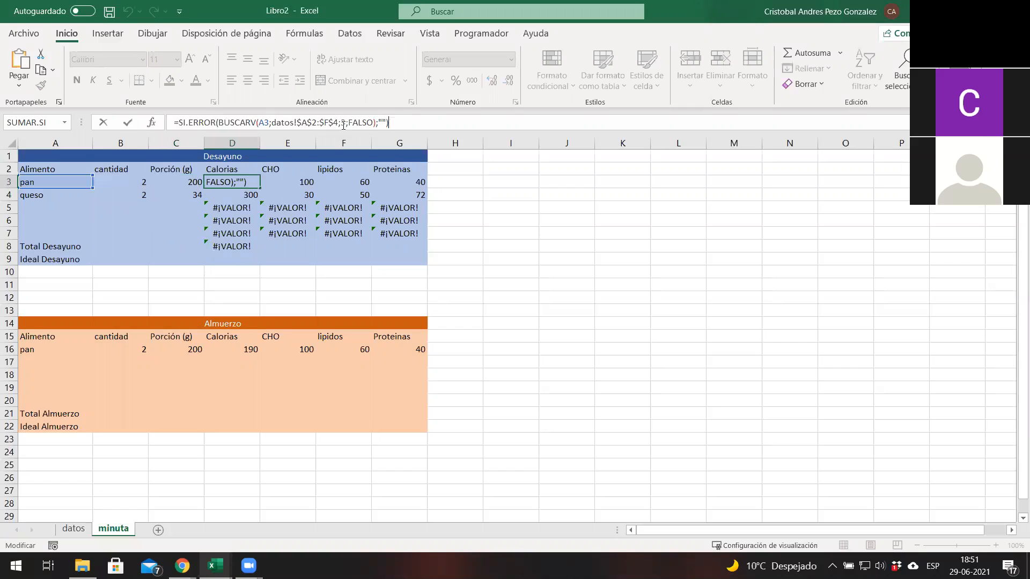
key(Left)
key(Left)
key(Left)
key(Left)
text(**B3)
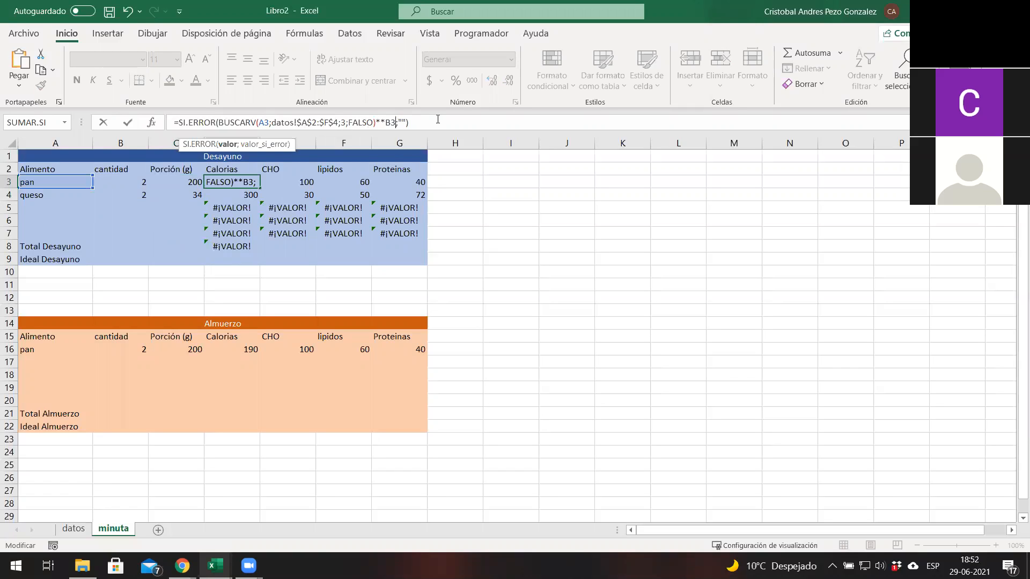
key(BackSpace)
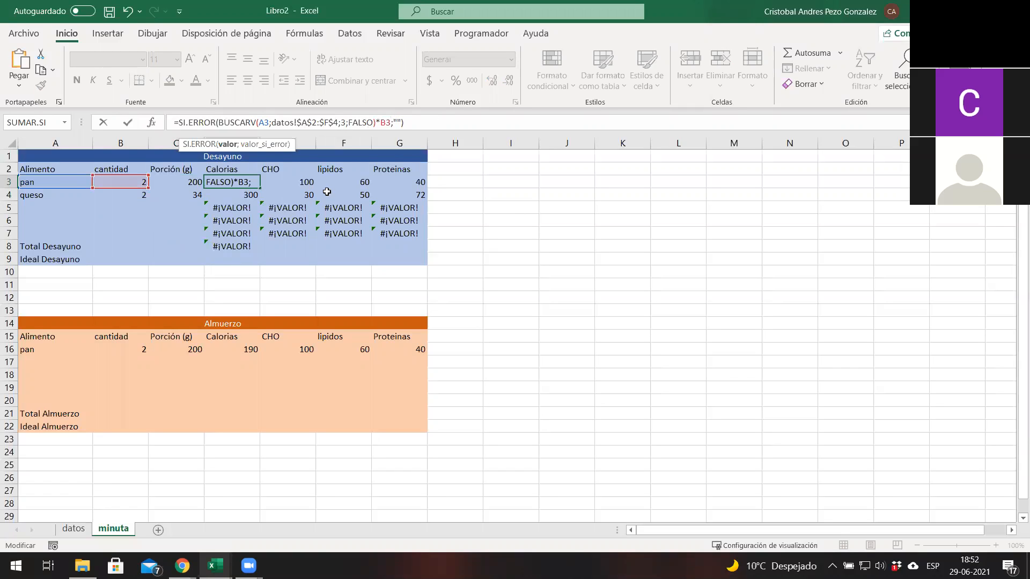
click(299, 182)
key(Escape)
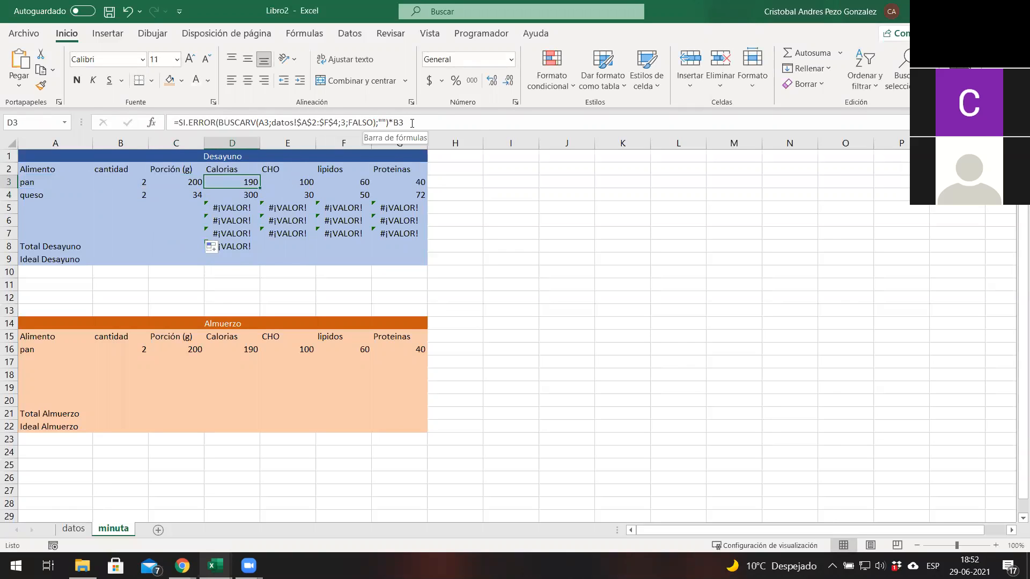
Change the Calorias formula in D3 to =SI.ERROR(BUSCARV(A3;datos!$A$2:$F$4;3;FALSO)*B3;"").
click(390, 122)
key(Delete)
text(*B3)
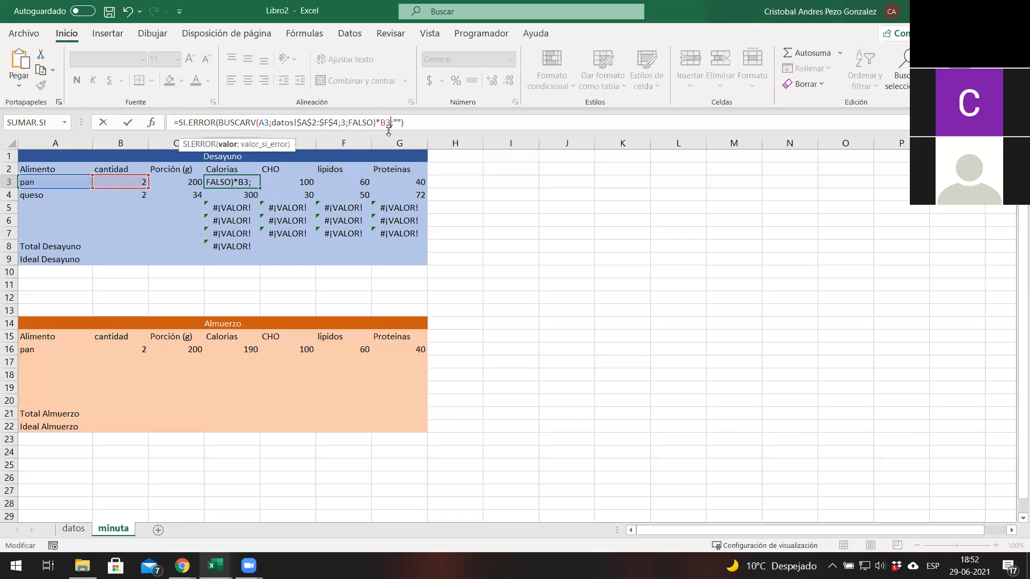
Change the CHO formula in E3 to =SI.ERROR(BUSCARV(A3;datos!$A$2:$F$4;4;FALSO)*B3;"").
click(285, 183)
drag(415, 123, 392, 123)
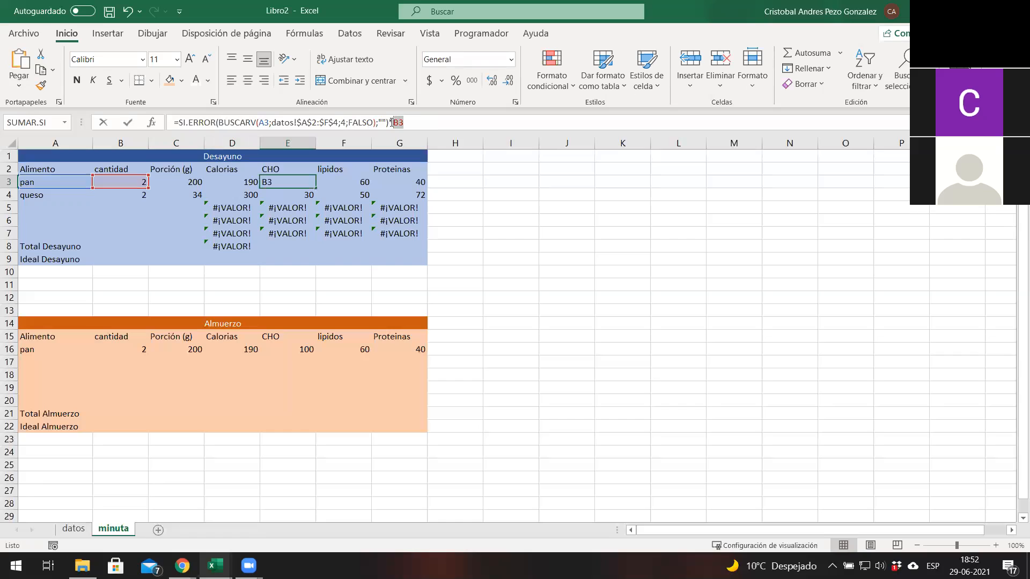
key(BackSpace)
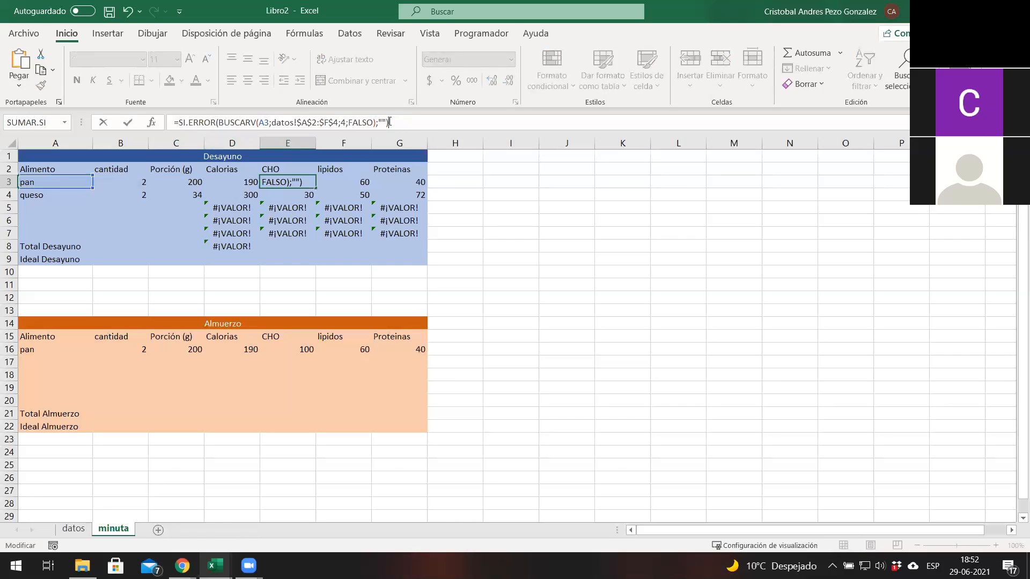
click(377, 122)
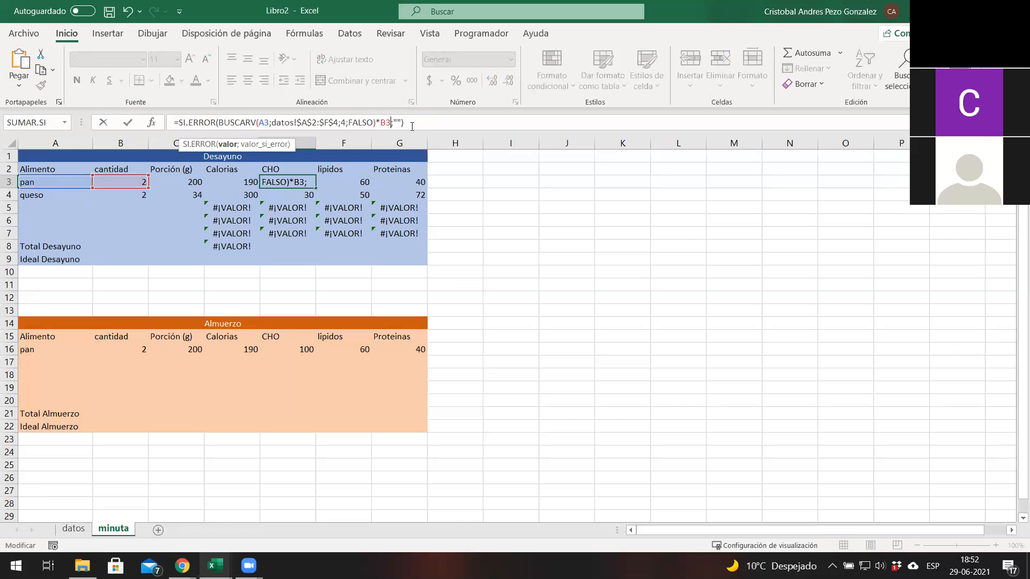
key(Tab)
Move the *B3 multiplication inside SI.ERROR in the lipidos formula in F3, directly after the BUSCARV with column 5.
double_click(392, 122)
key(BackSpace)
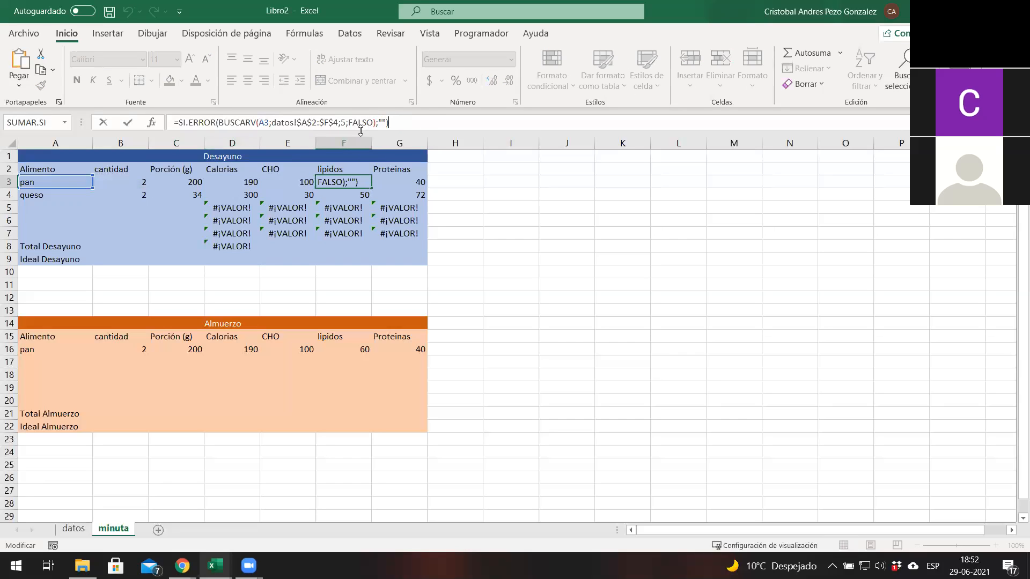
click(375, 122)
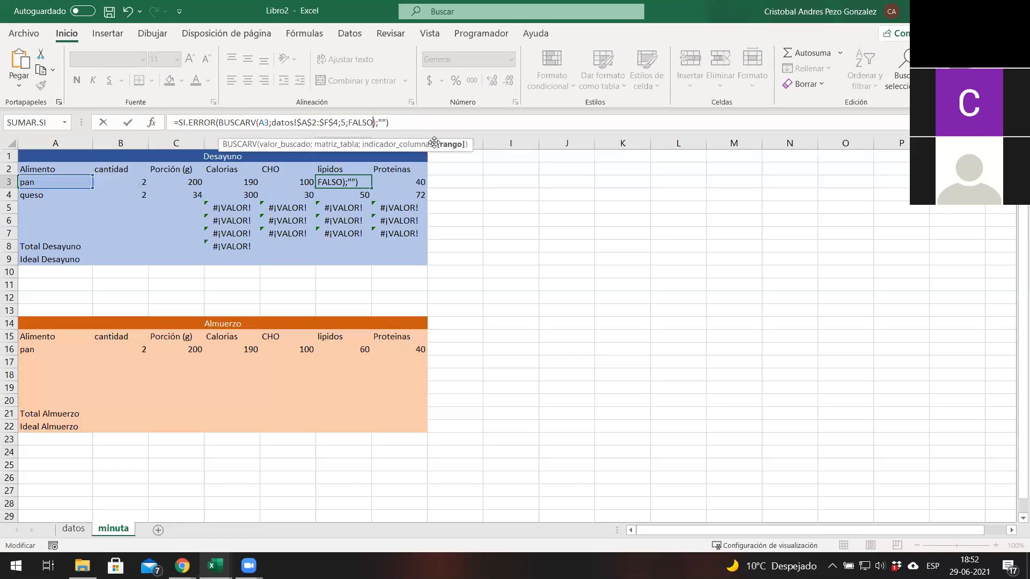
click(407, 130)
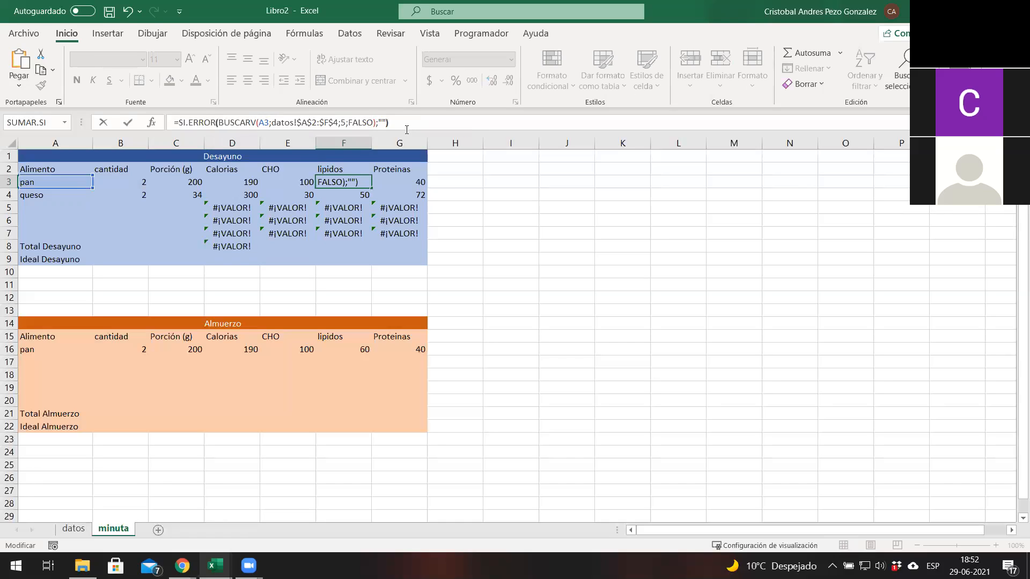
text(*B3)
Change the Proteinas formula in G3 to =SI.ERROR(BUSCARV(A3;datos!$A$2:$F$4;6;FALSO)*B3;"").
click(419, 182)
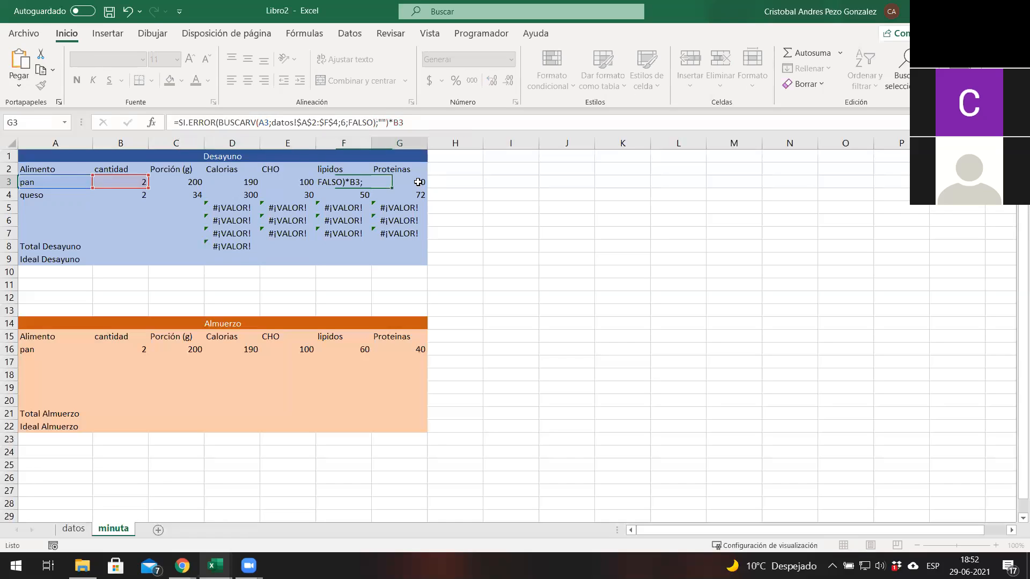
click(375, 123)
text(*B3)
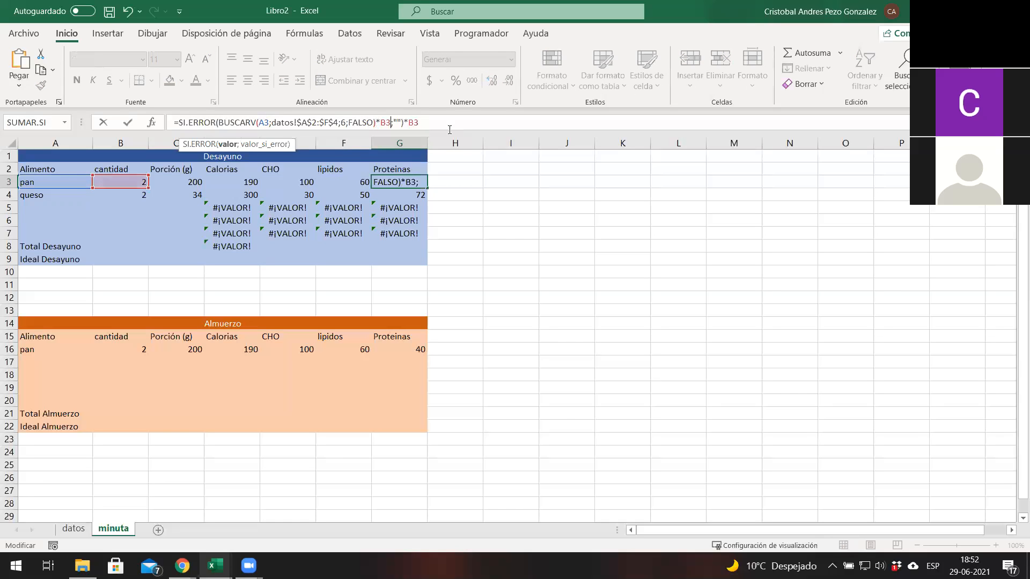
click(449, 130)
key(Escape)
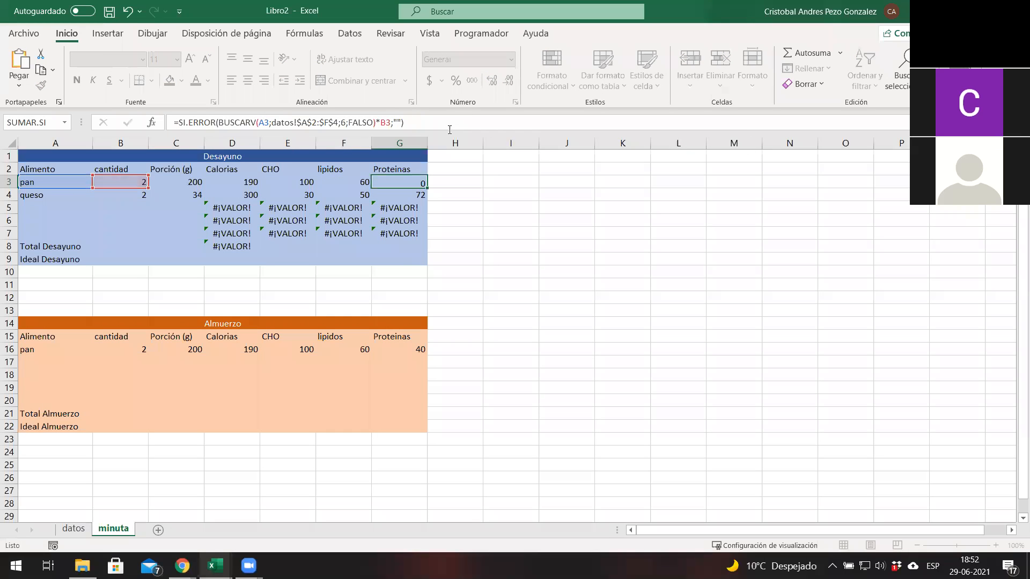
Fill the corrected Calorias, CHO, lipidos and Proteinas formulas from D3:G3 down through row 7.
click(241, 182)
drag(271, 188, 266, 238)
click(310, 182)
drag(315, 188, 313, 237)
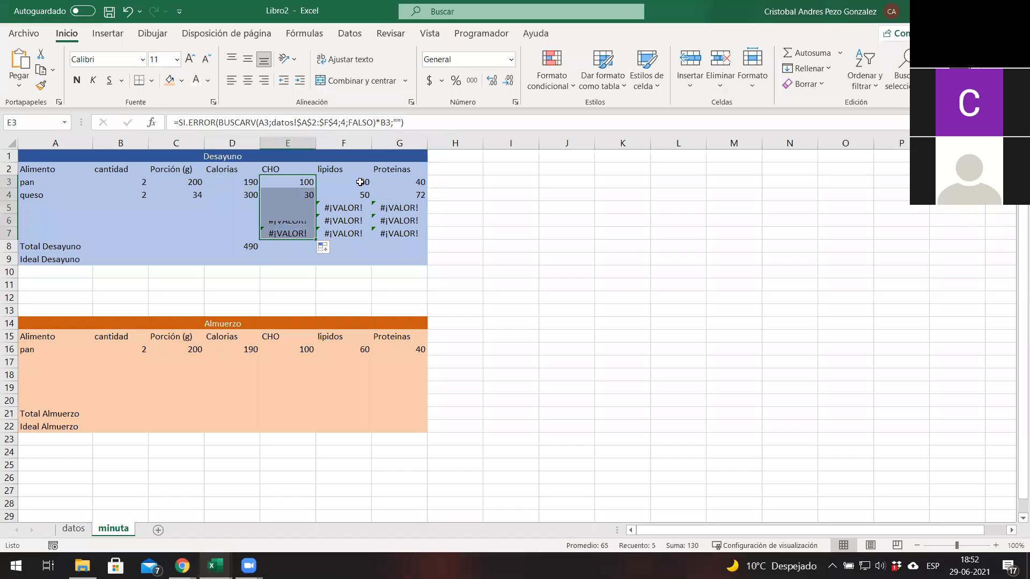
click(362, 182)
drag(371, 190, 370, 236)
click(424, 183)
drag(428, 188, 426, 238)
click(505, 225)
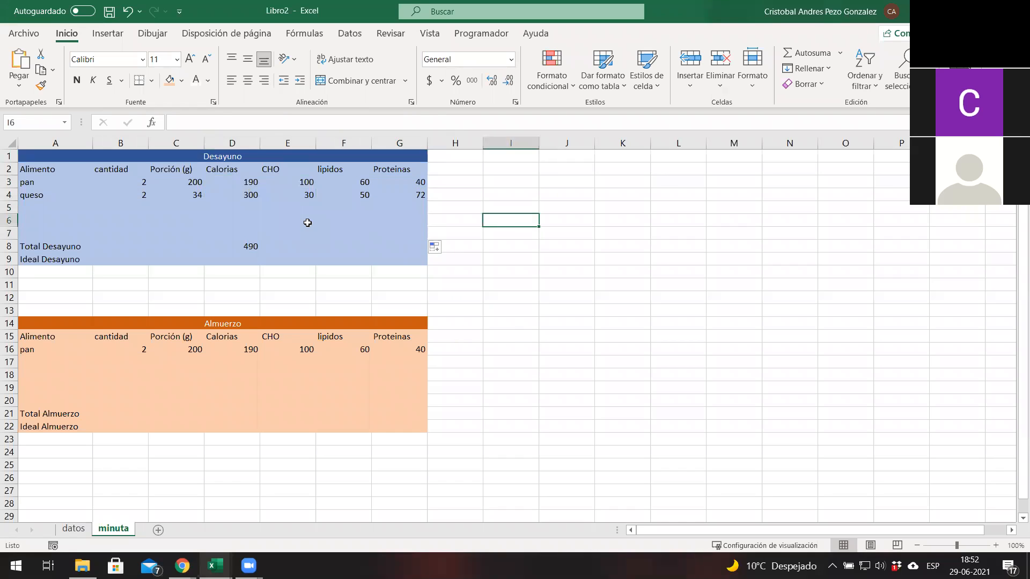
Copy the daily objectives block with its per-meal targets and paste it into the minuta sheet starting at K1.
click(241, 257)
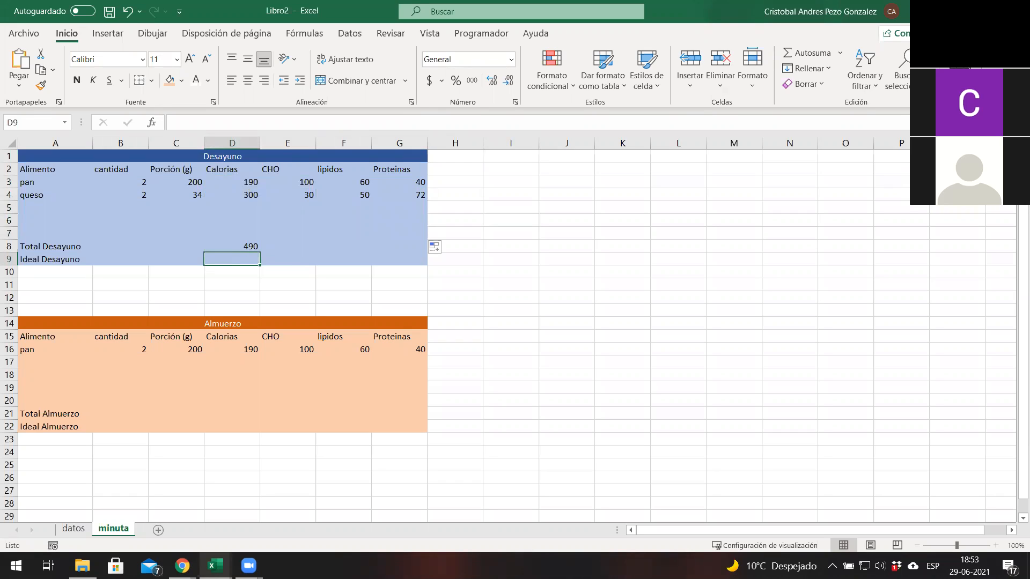
click(619, 170)
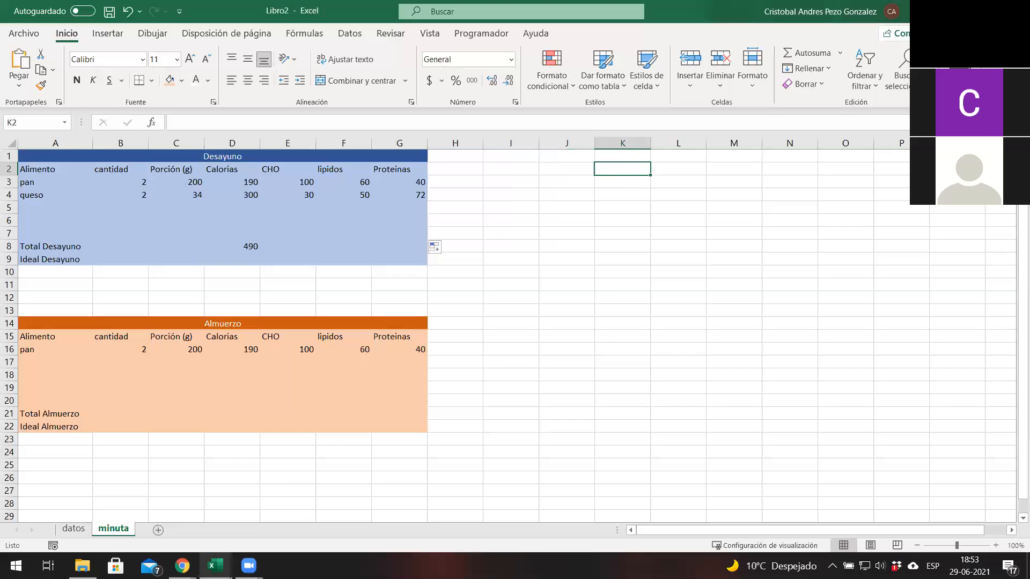
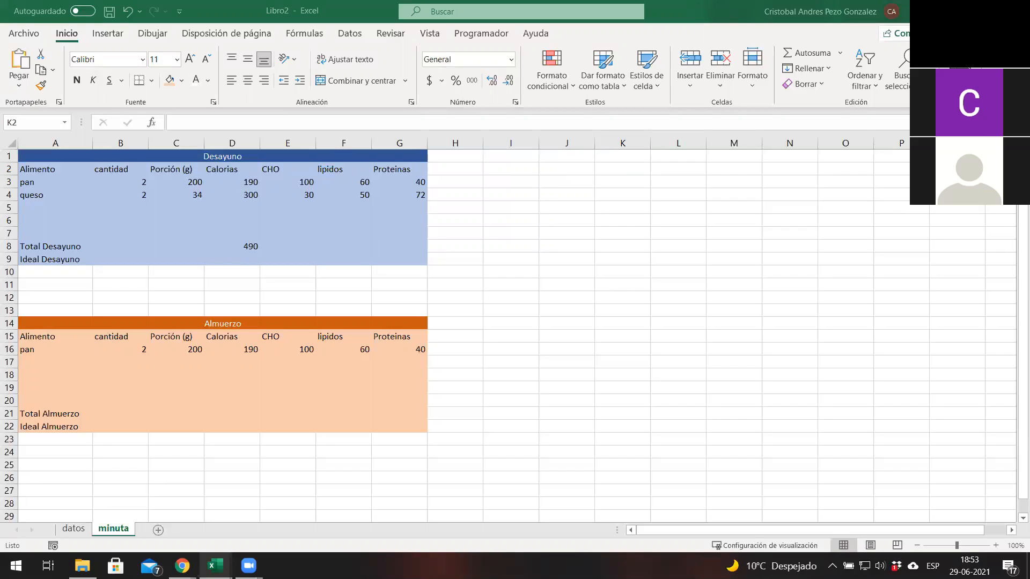
key(ctrl+c)
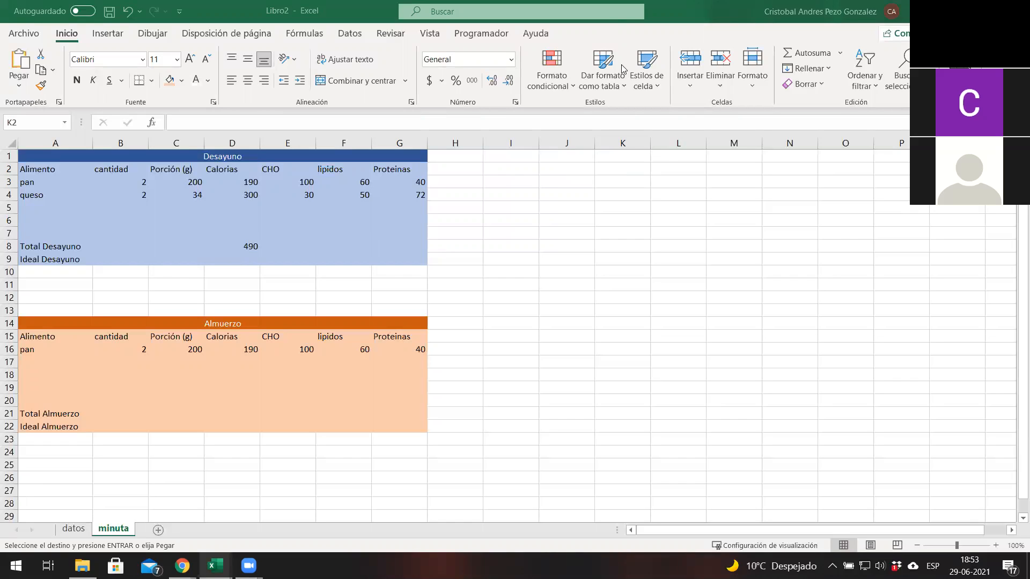
click(610, 157)
key(ctrl+v)
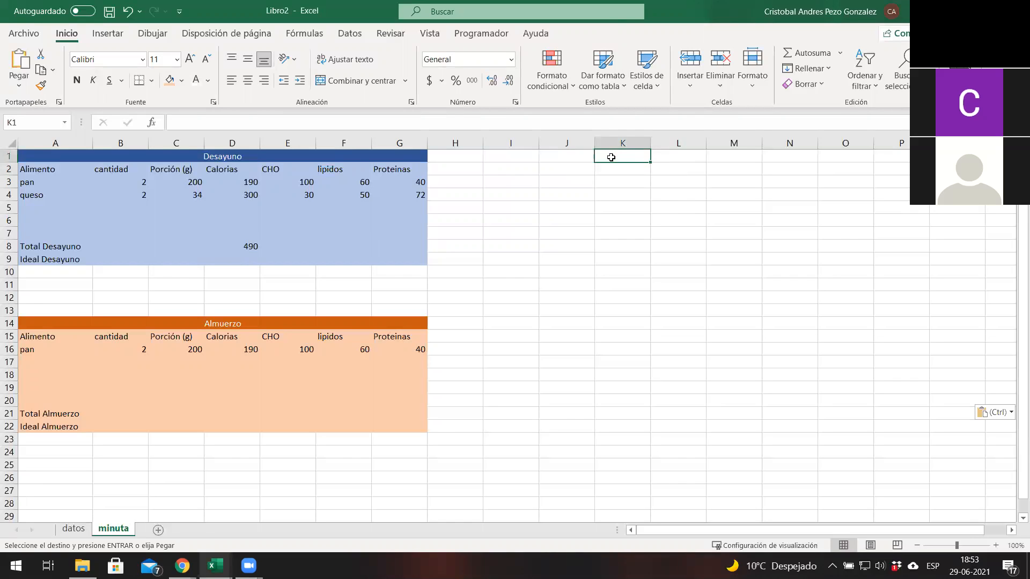
Delete the empty column J in the minuta sheet so the daily objectives block starts at column J.
right_click(579, 143)
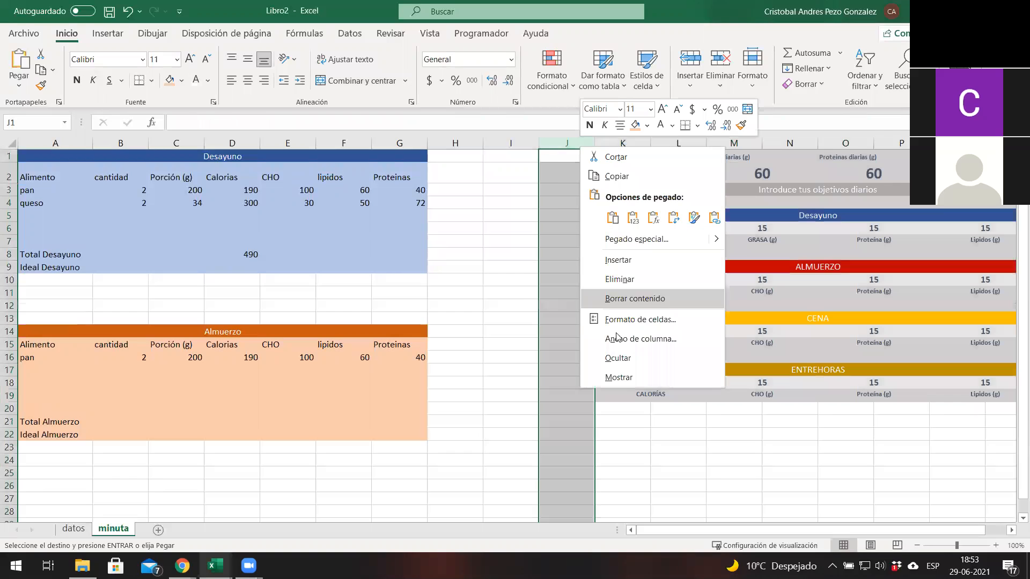
click(619, 279)
click(775, 434)
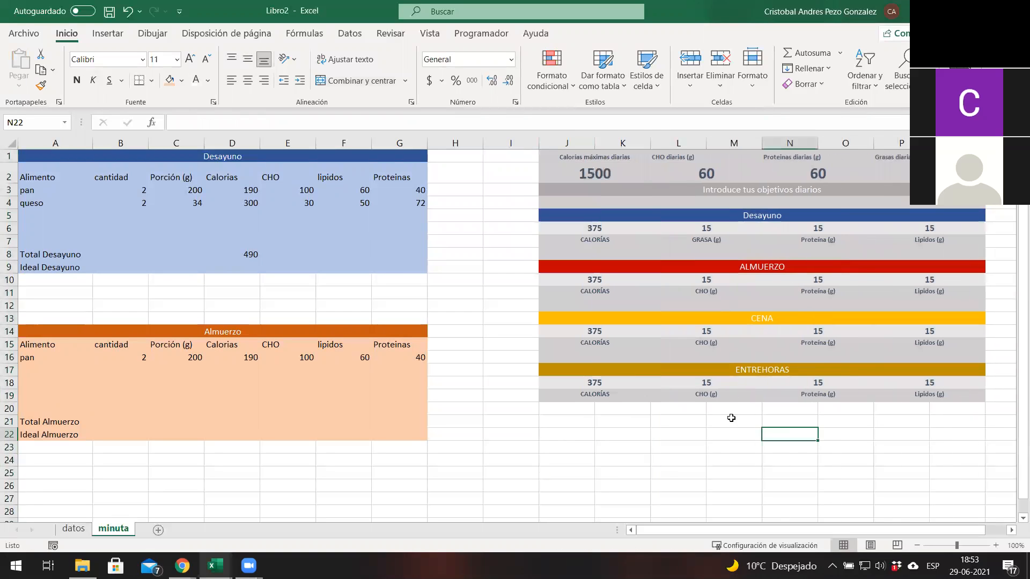
Set the Desayuno Proteína (g) target in N6 of the objectives block to 10.
click(624, 175)
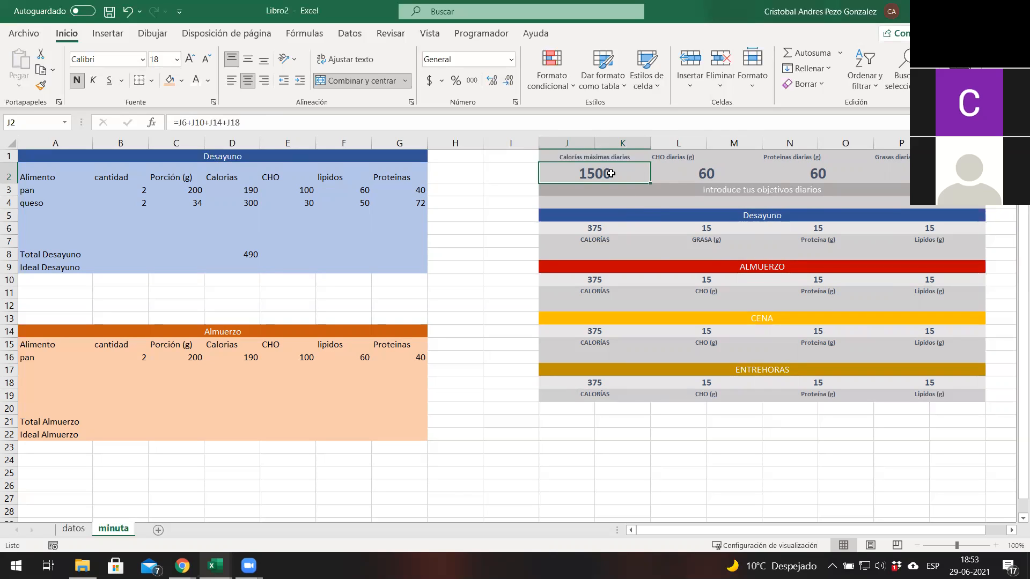
click(610, 223)
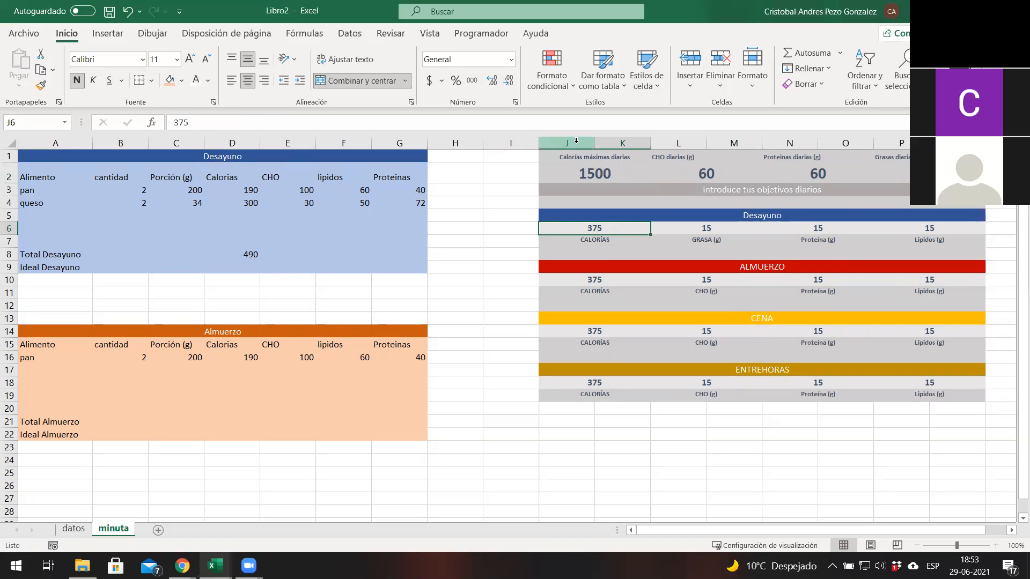
double_click(605, 229)
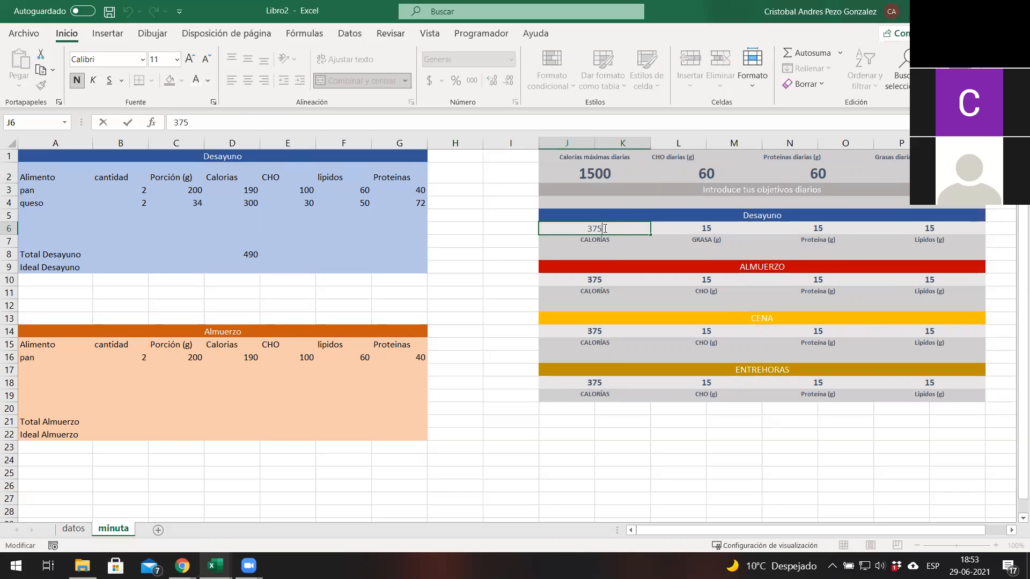
click(716, 231)
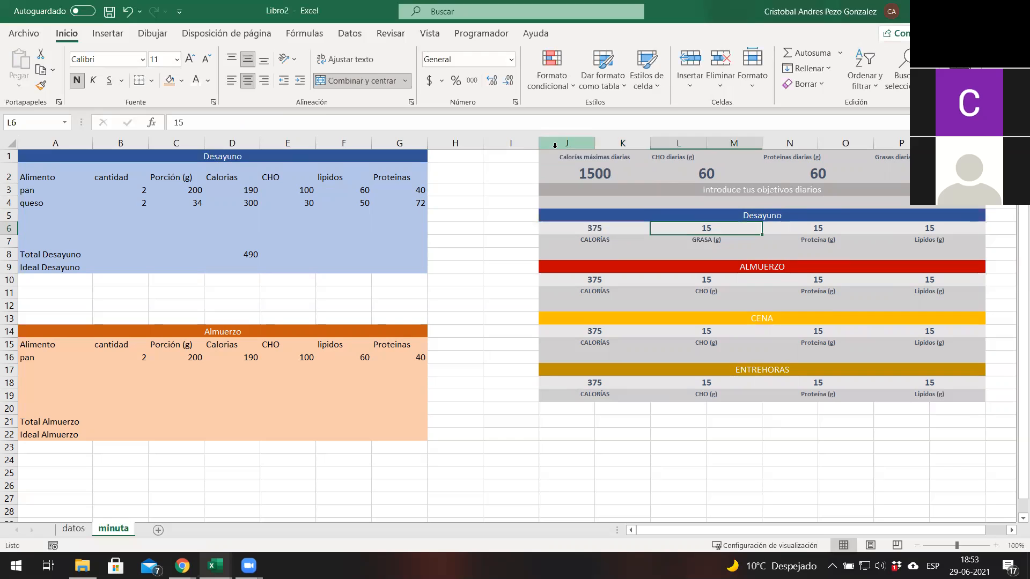
click(318, 118)
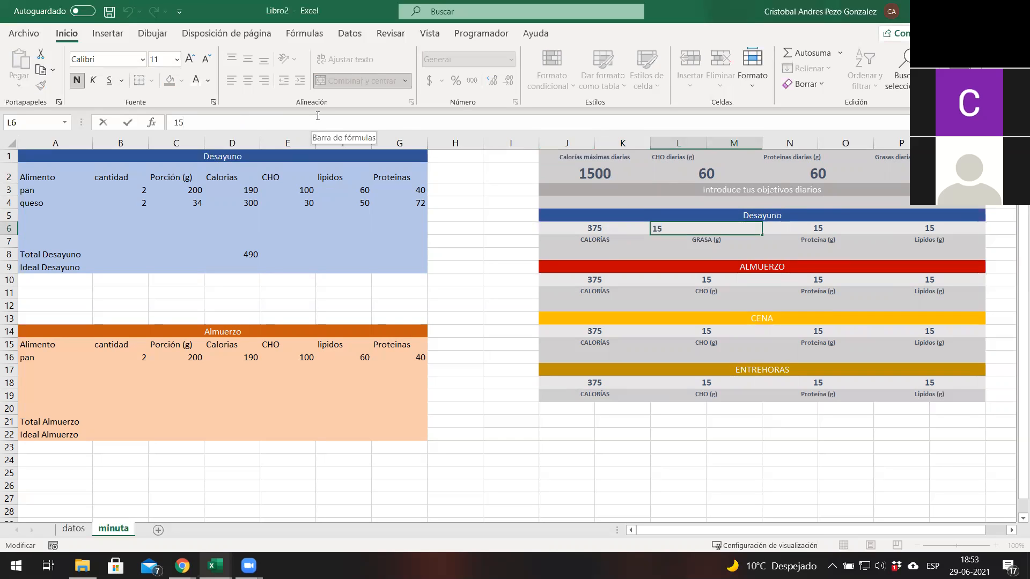
click(817, 230)
text(10)
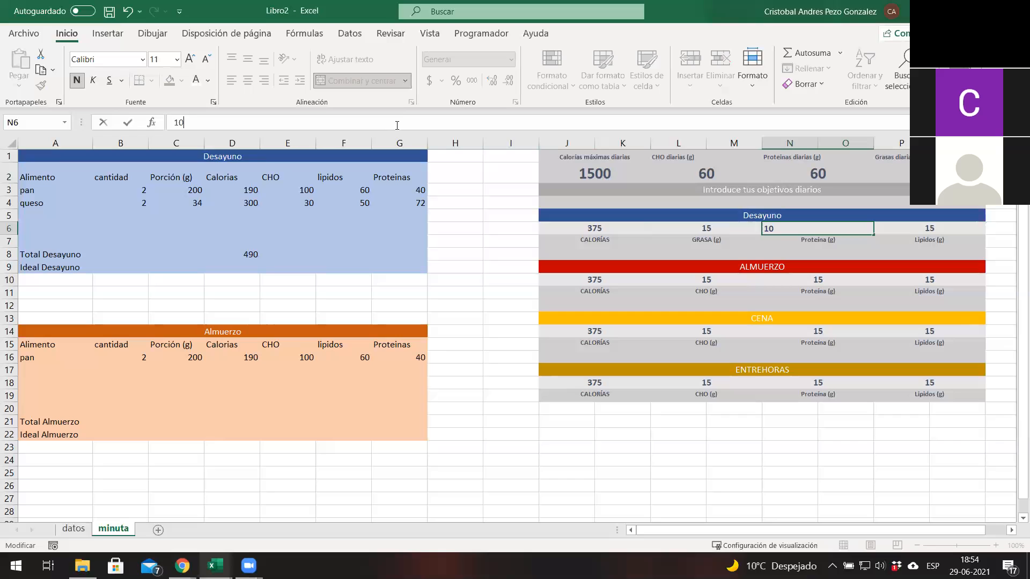
Rename the GRASA (g) label in L7 of the Desayuno objectives as CHO (g).
click(722, 229)
key(Down)
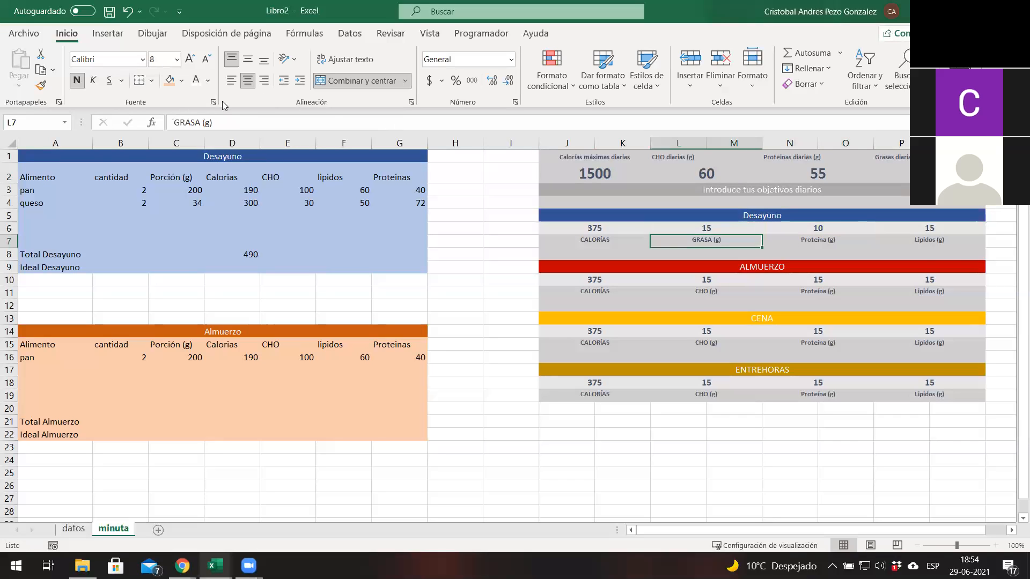
drag(201, 123, 167, 123)
text(CHo)
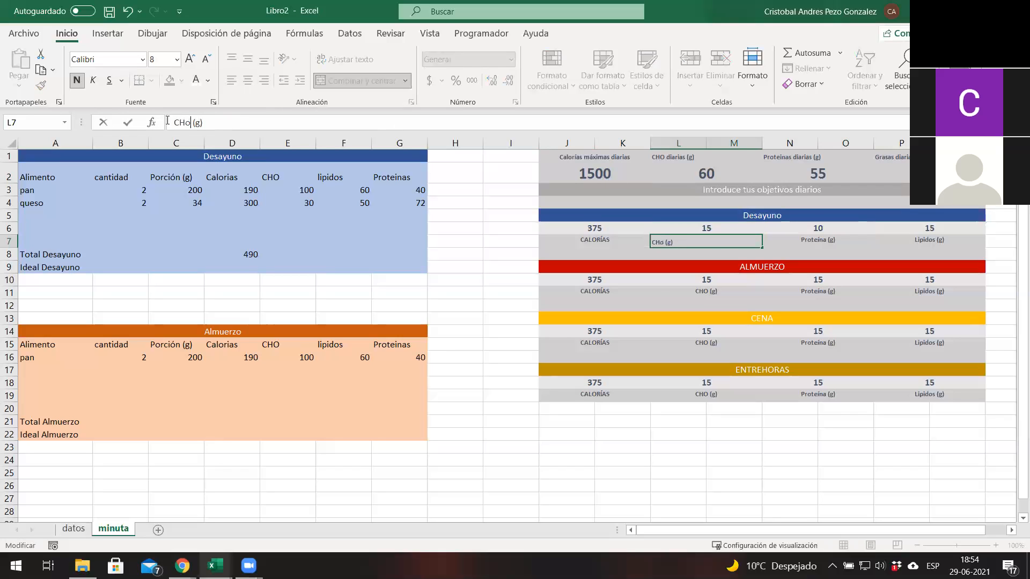
key(BackSpace)
text(O)
Set the Desayuno CHO (g) target in L6 of the objectives block to 50.
click(714, 231)
double_click(179, 122)
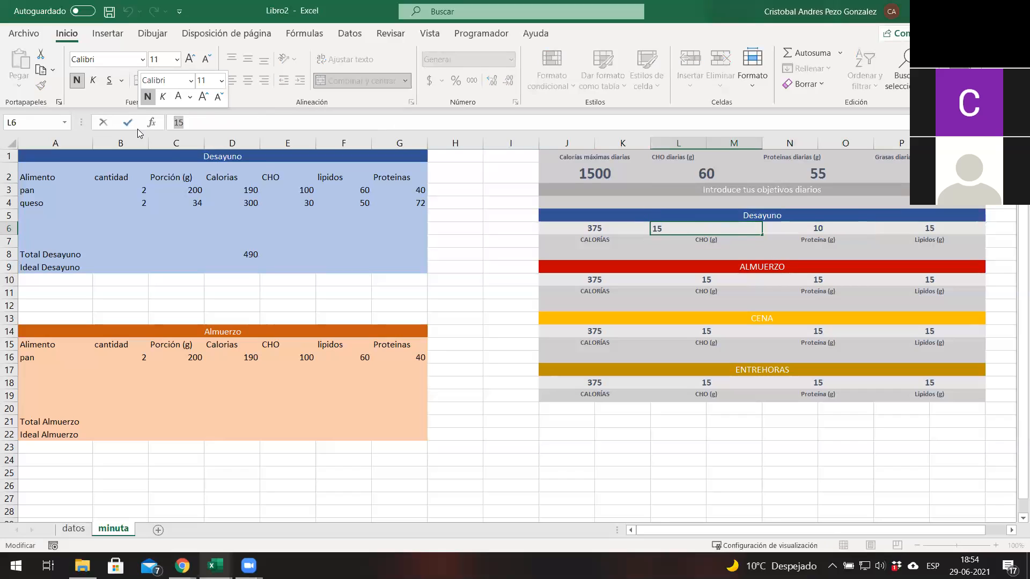
text(50)
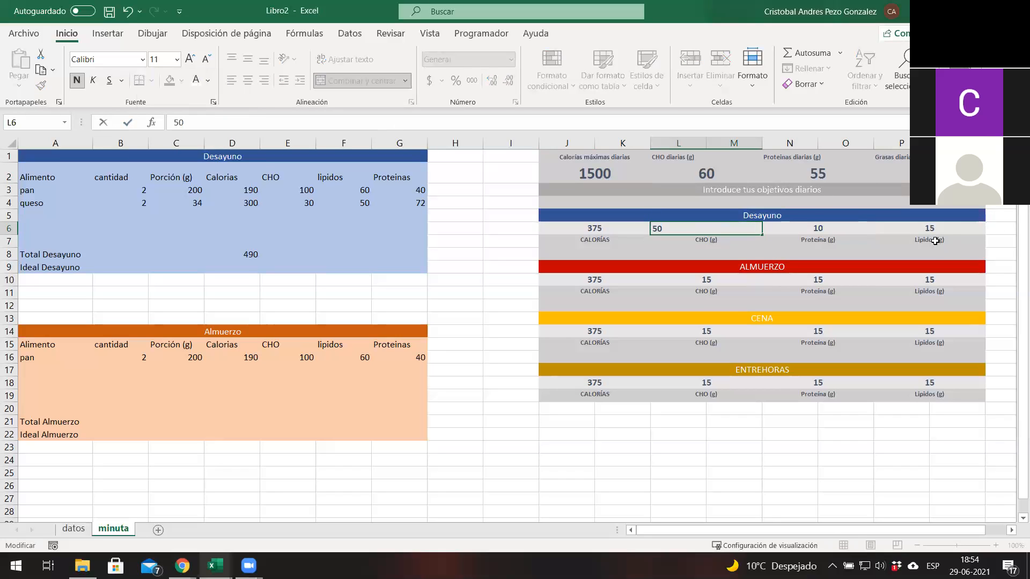
click(932, 232)
double_click(179, 122)
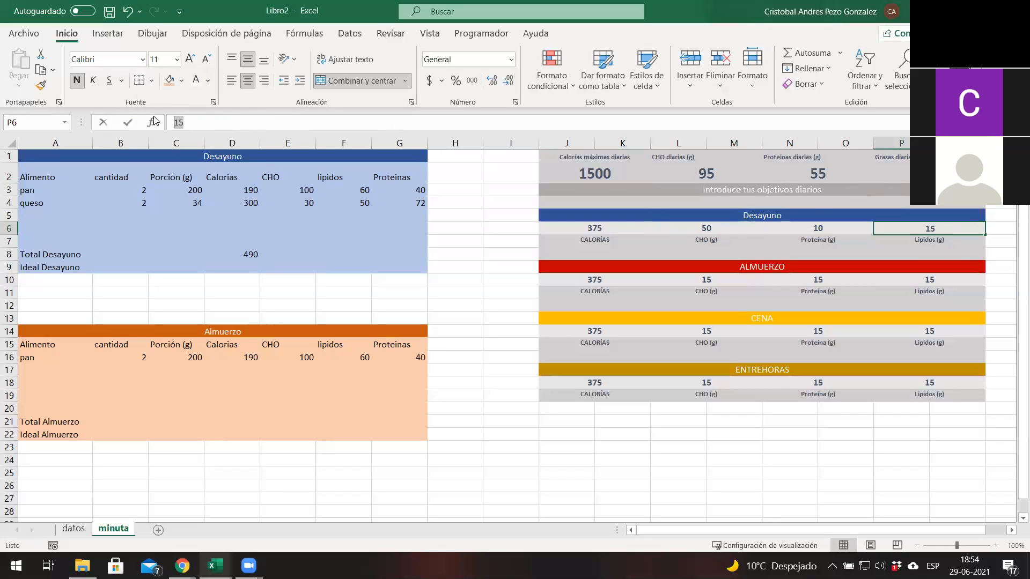
key(BackSpace)
key(Escape)
key(Down)
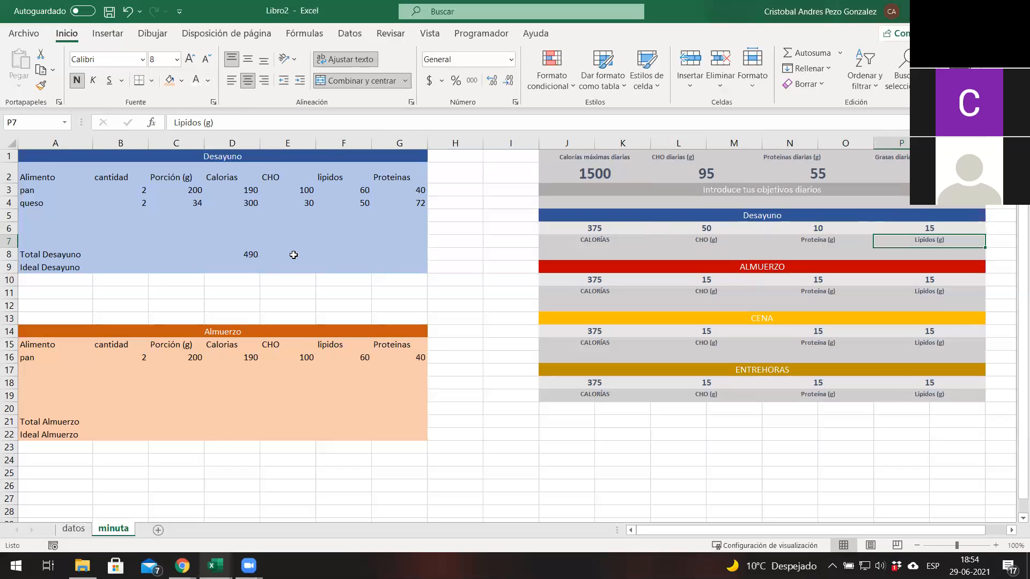
Link the Ideal Desayuno Calorias cell D9 to the breakfast calorie target with =J6.
click(292, 255)
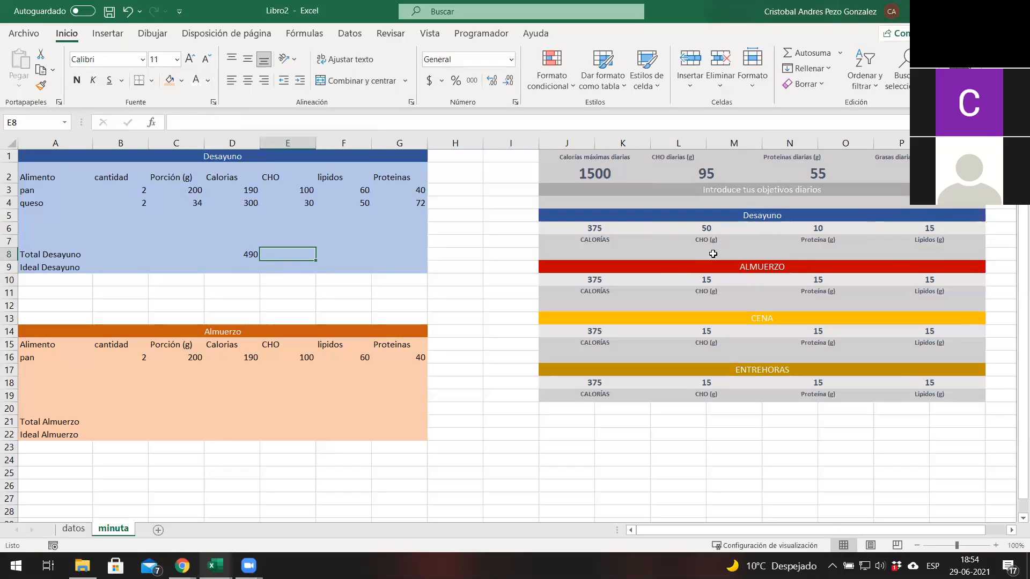
click(258, 267)
click(188, 121)
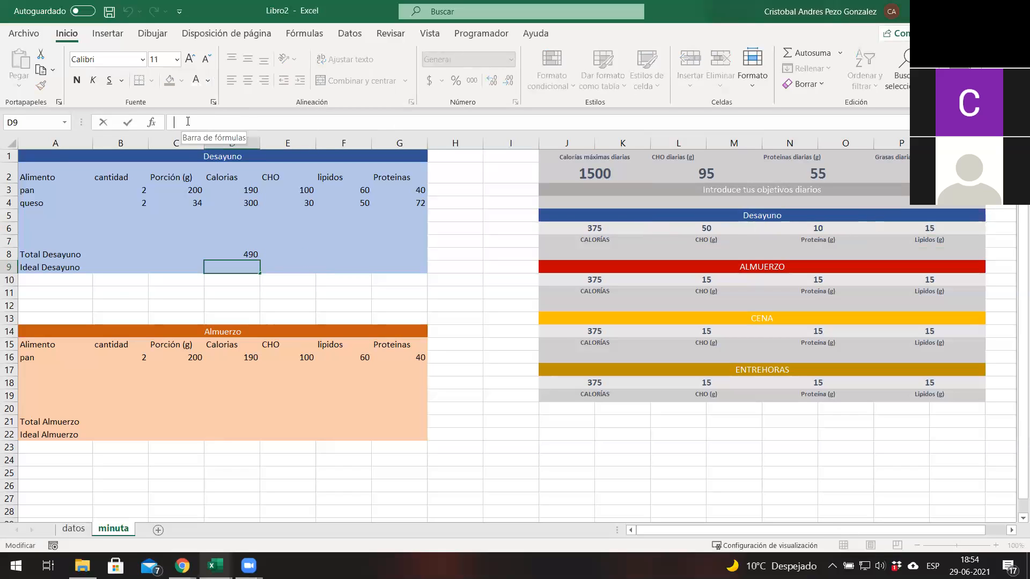
text(J6)
text(=)
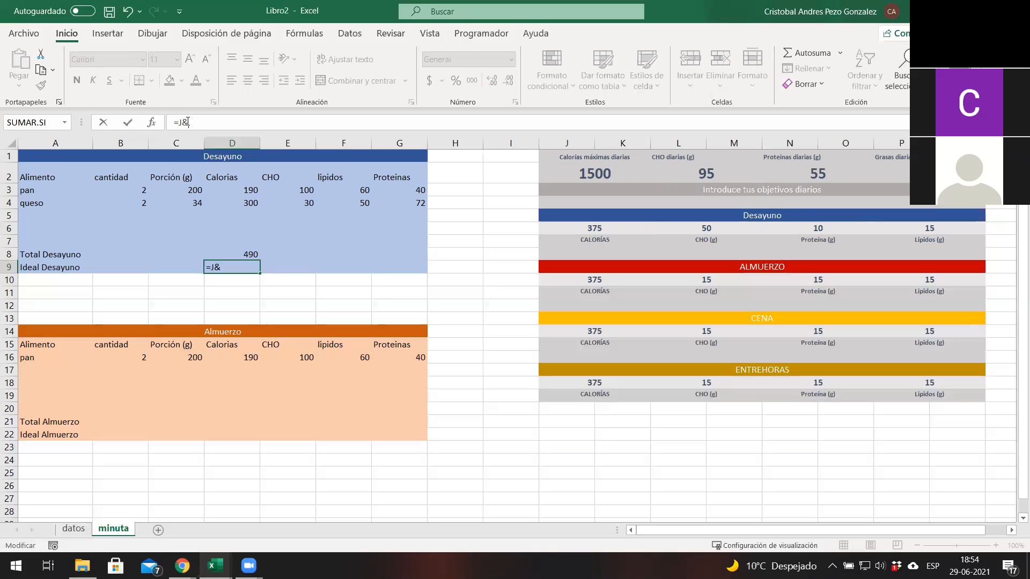
key(Return)
Link the Ideal Desayuno CHO cell E9 to the breakfast CHO target with =L6.
key(Right)
key(Up)
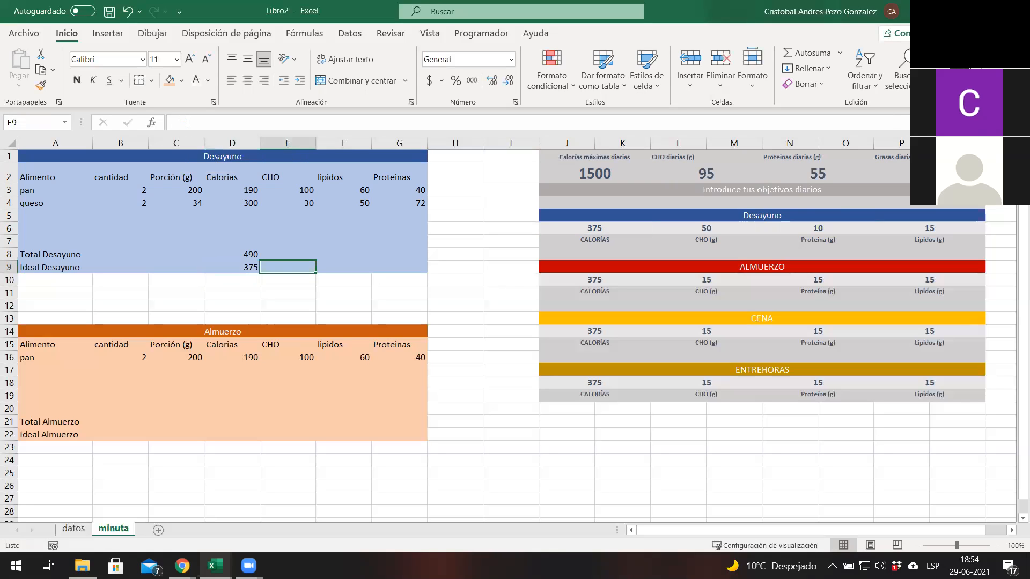
text(=)
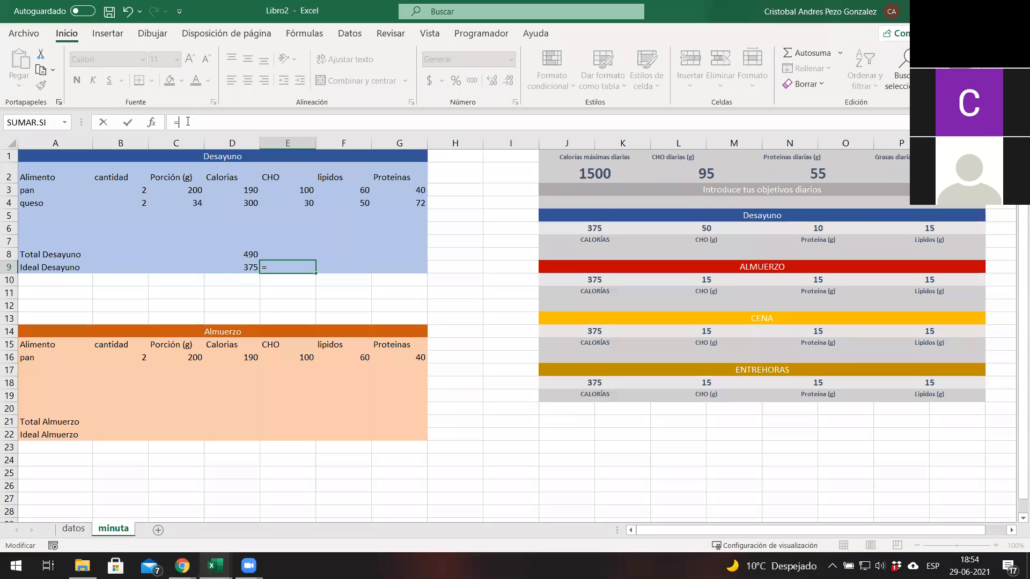
text(J)
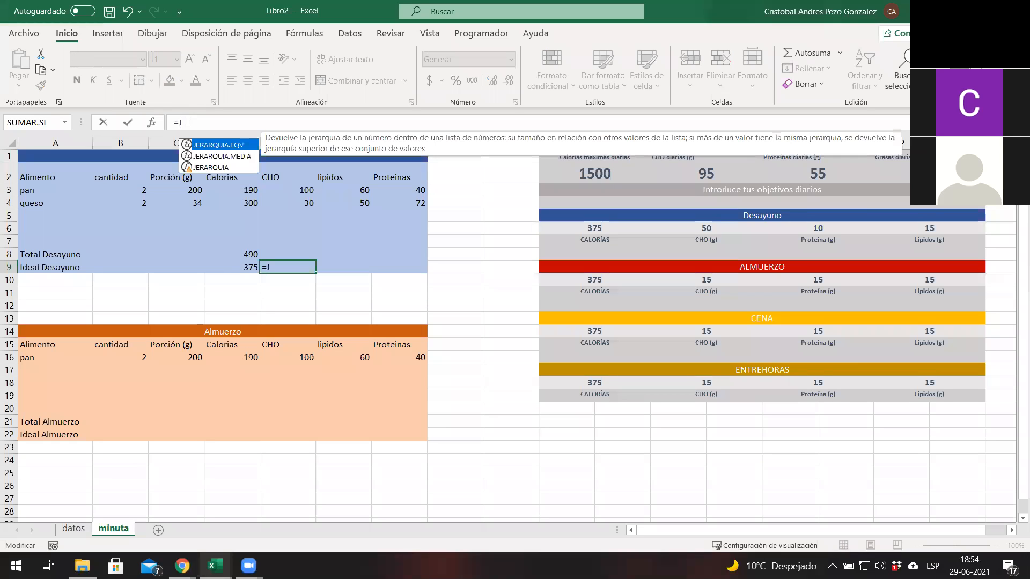
key(BackSpace)
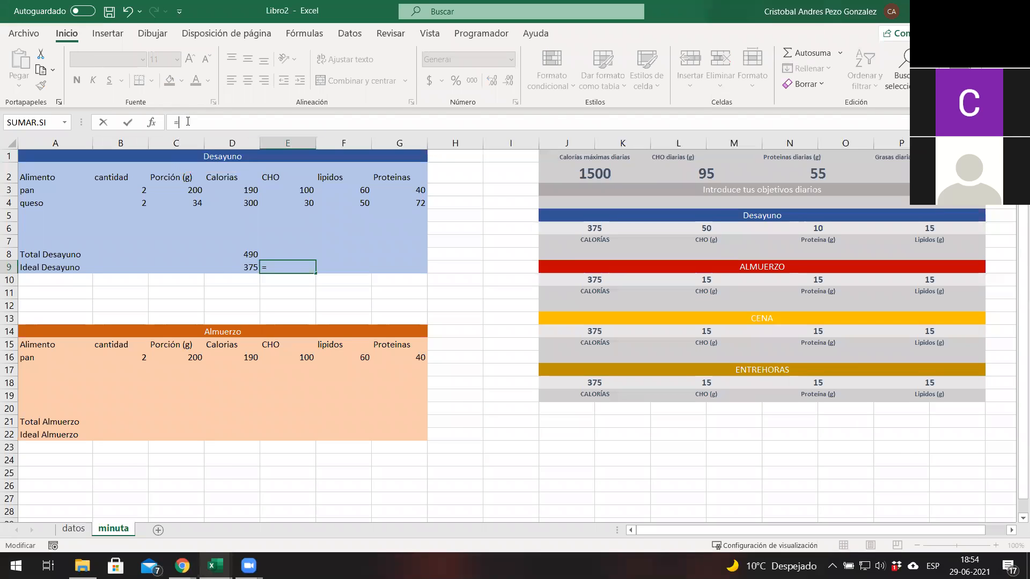
text(L)
click(659, 223)
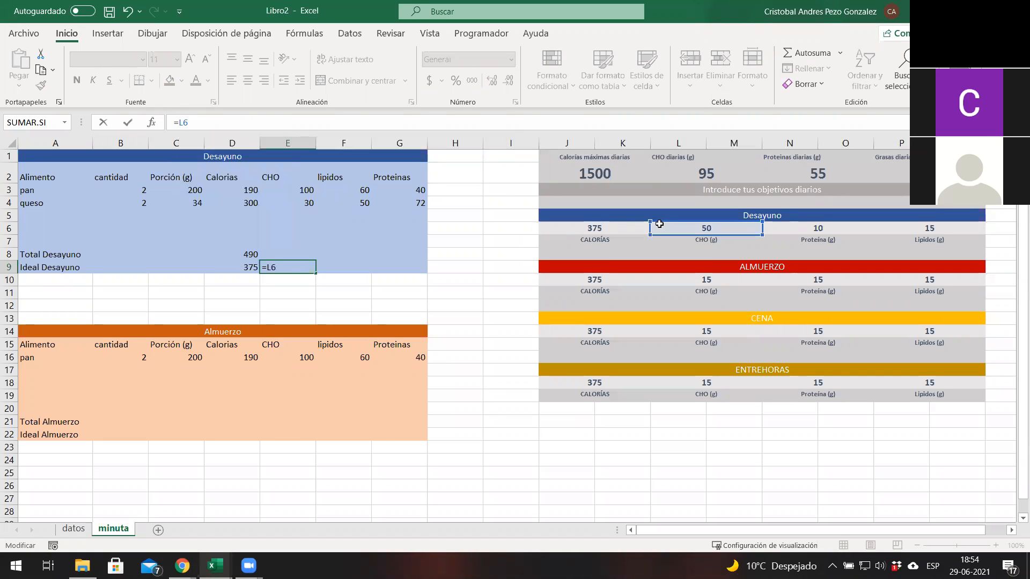
key(Return)
Enter =N6 in the Ideal Desayuno lipidos cell F9 to pull in a target from the objectives block.
key(Up)
text(=)
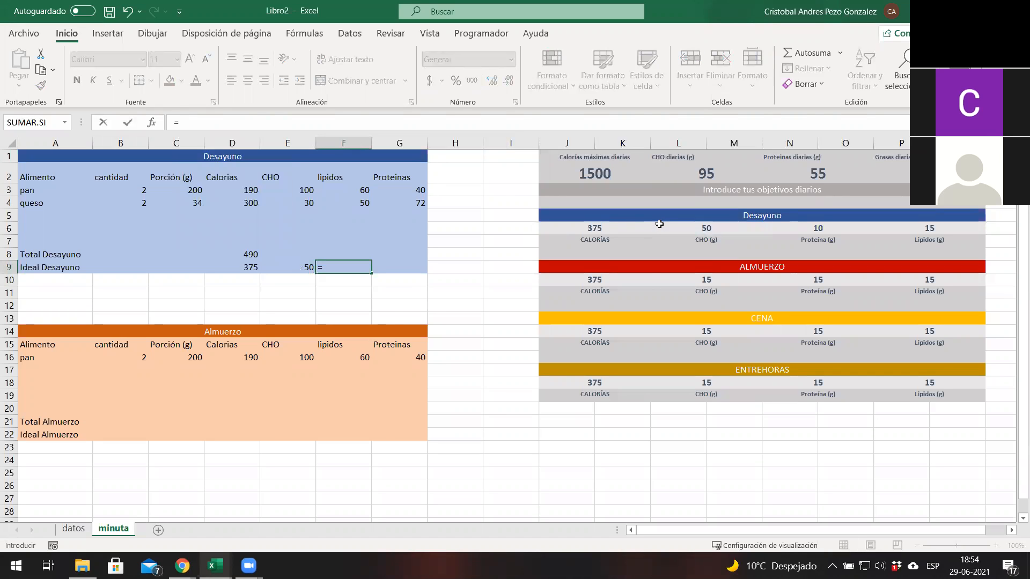
text(L10)
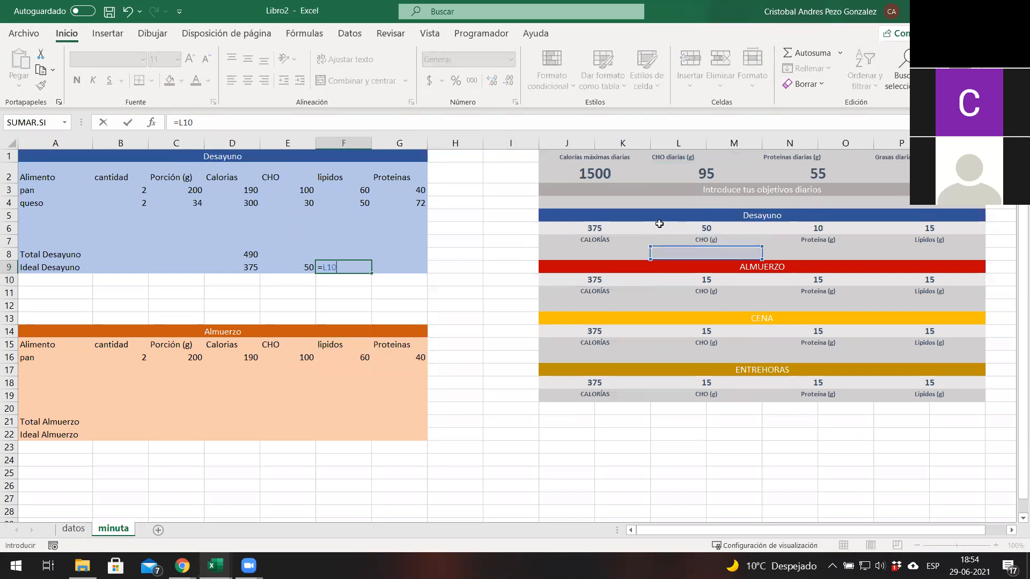
key(BackSpace)
key(BackSpace)
key(BackSpace)
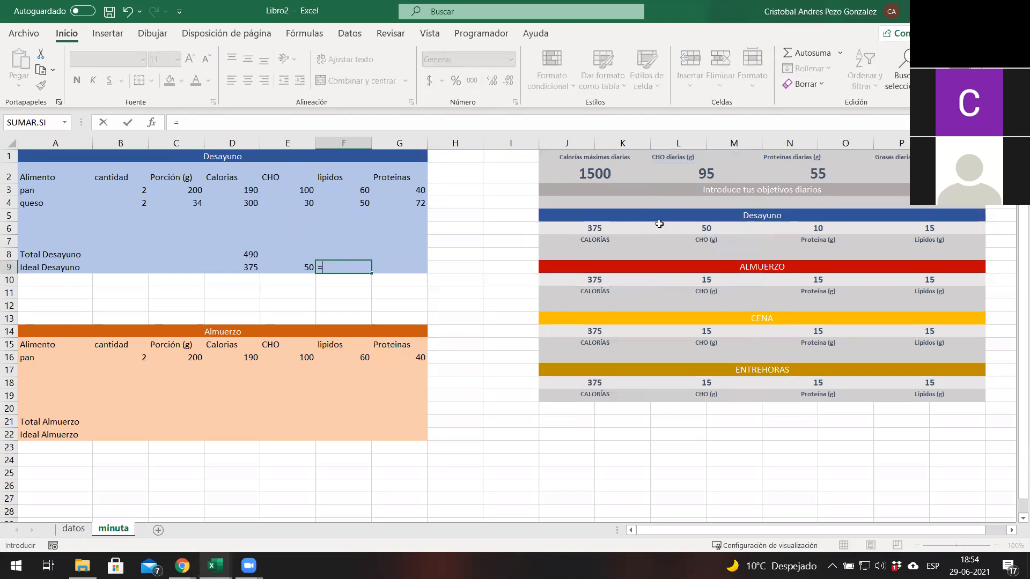
text(N6)
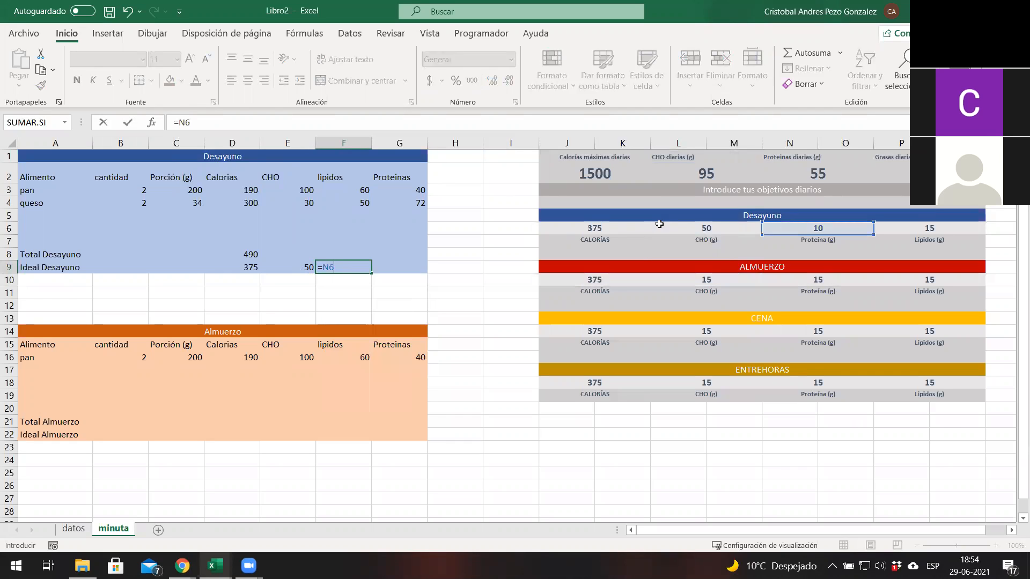
key(Return)
Enter =P6 in the Ideal Desayuno Proteinas cell G9 to pull in a target from the objectives block.
key(Right)
key(Up)
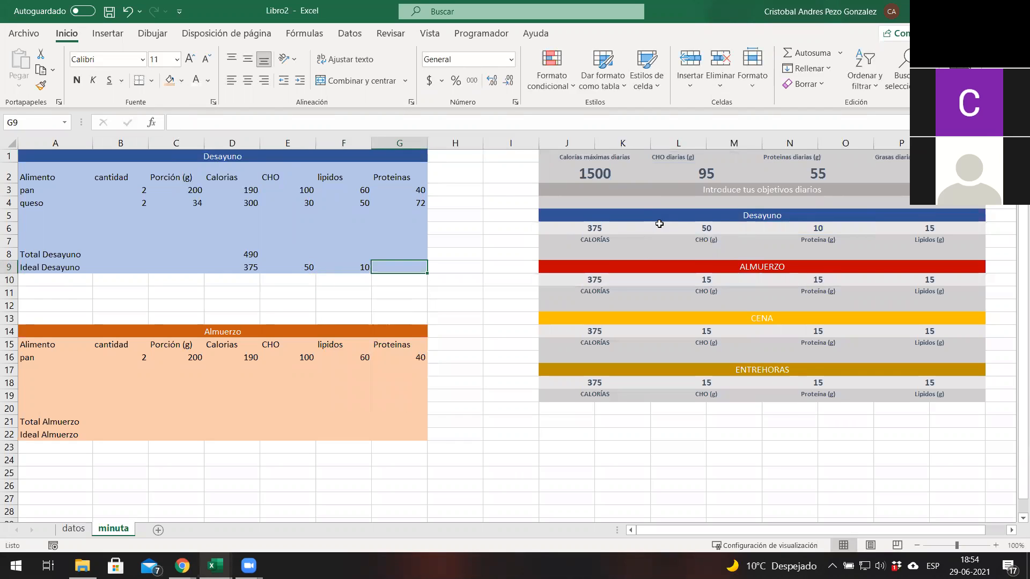
text(=)
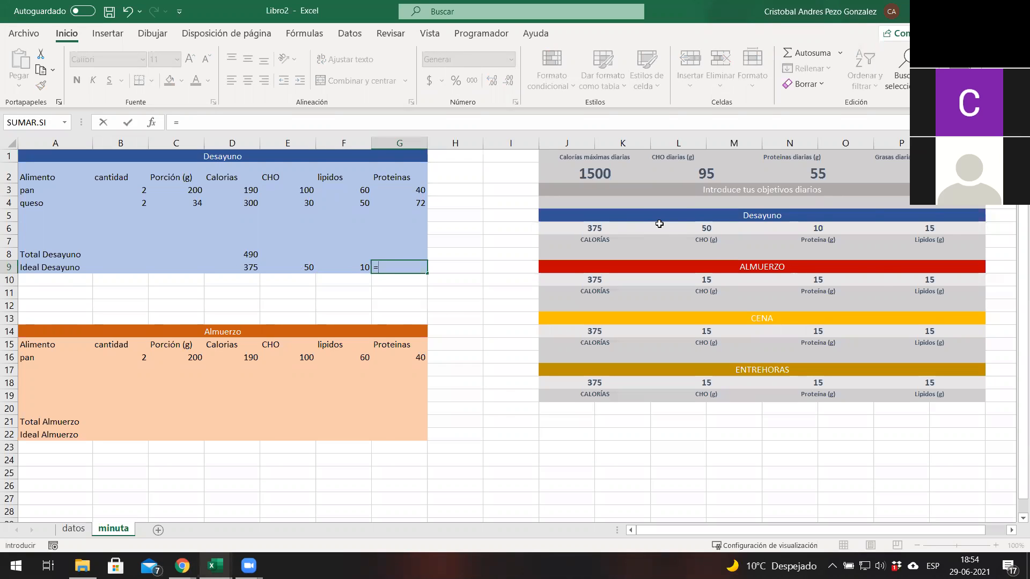
text(P6)
key(Return)
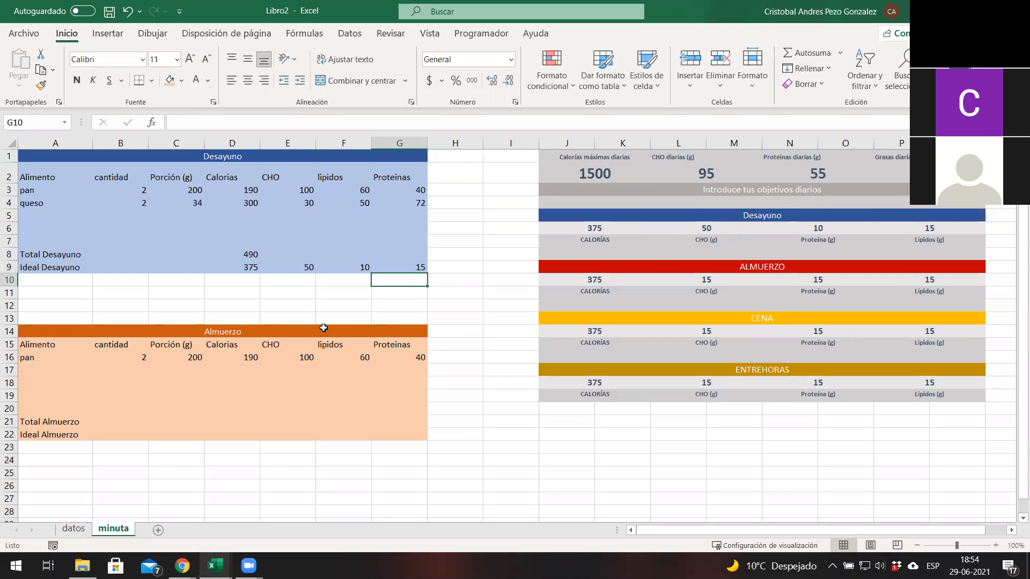
Total the Desayuno CHO column in the Total Desayuno cell E8 with =SUMA(E3:E7).
click(283, 254)
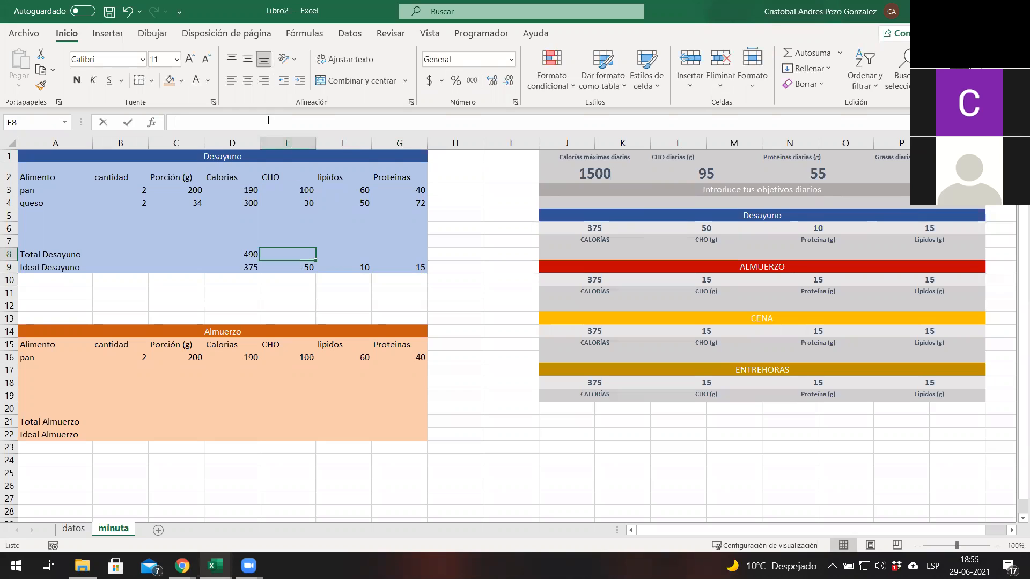
click(269, 120)
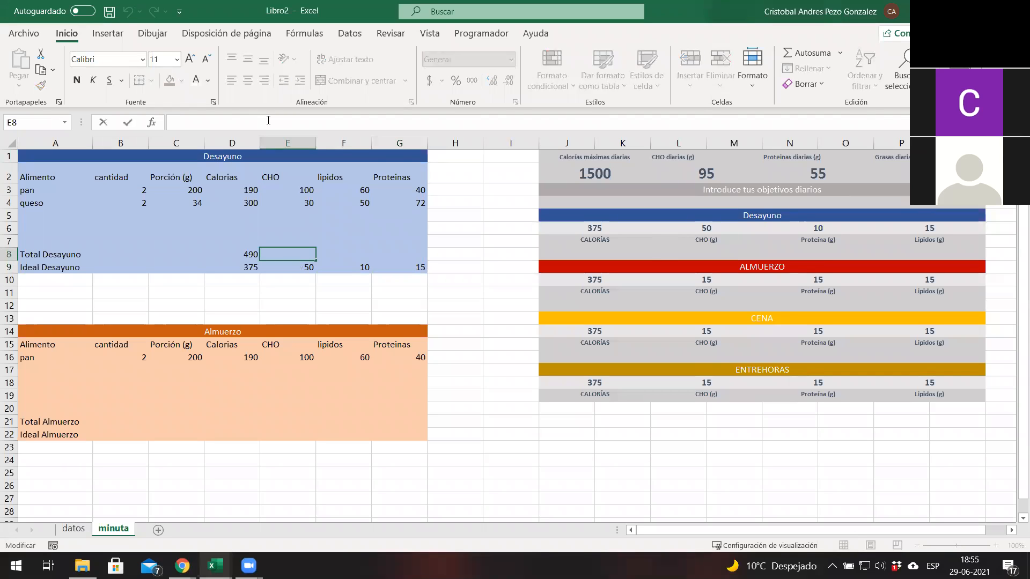
text(=)
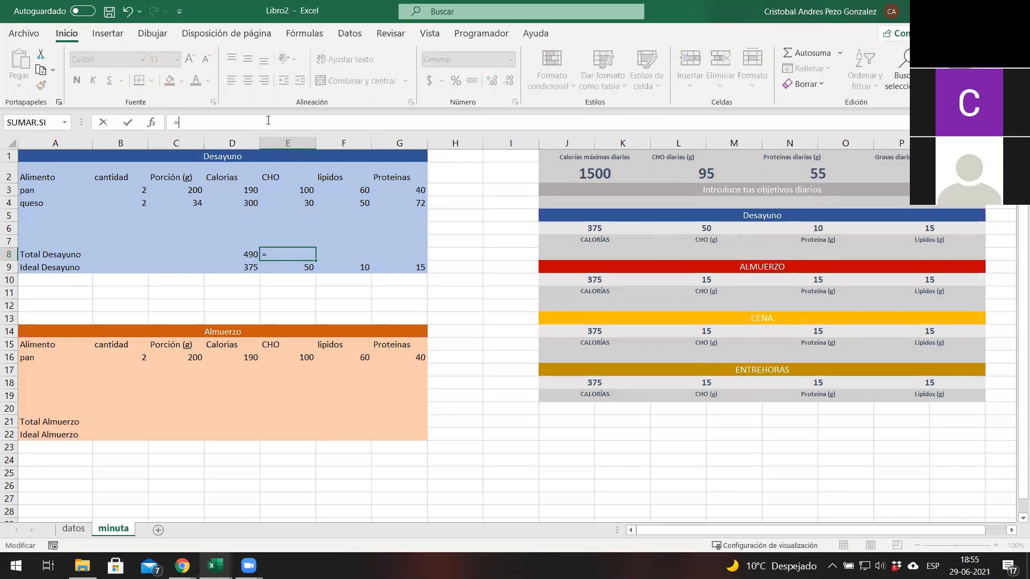
text(SUMA()
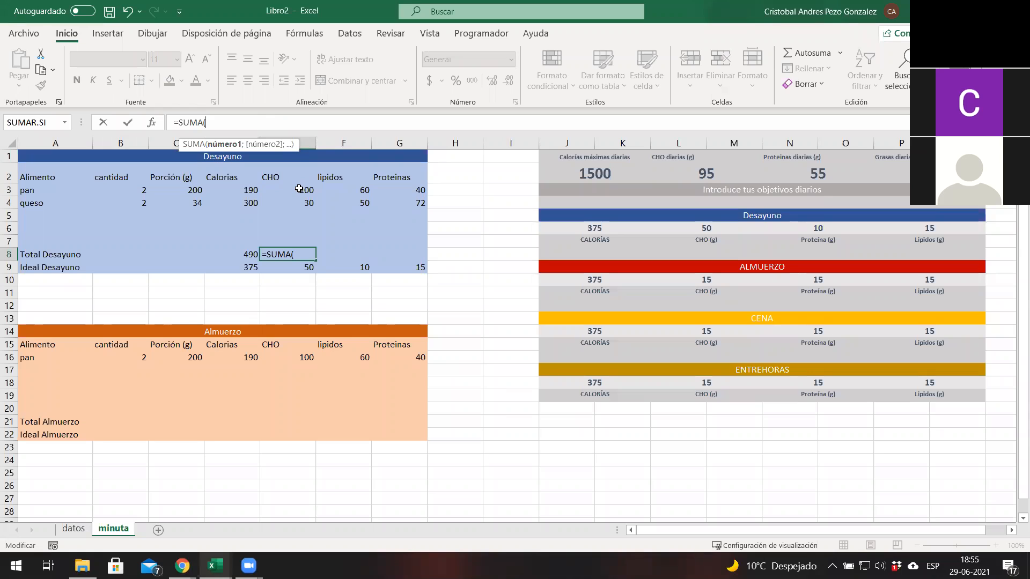
text(E)
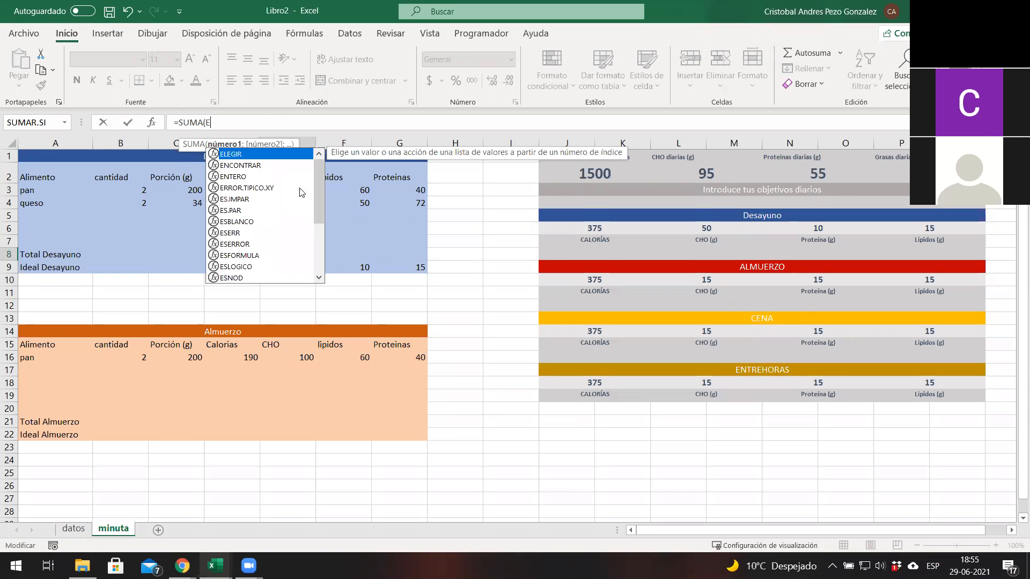
text(3:)
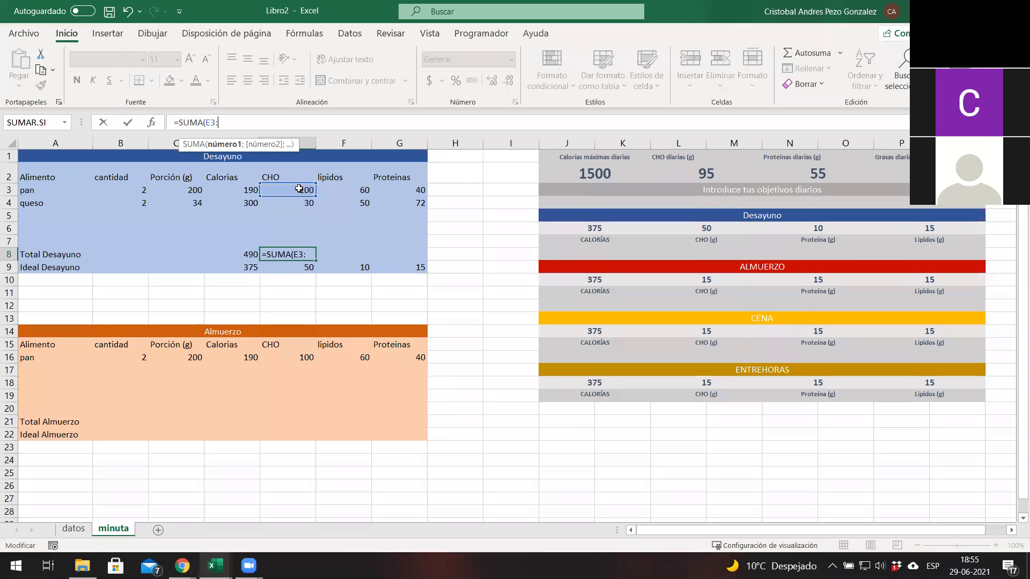
text(E7)
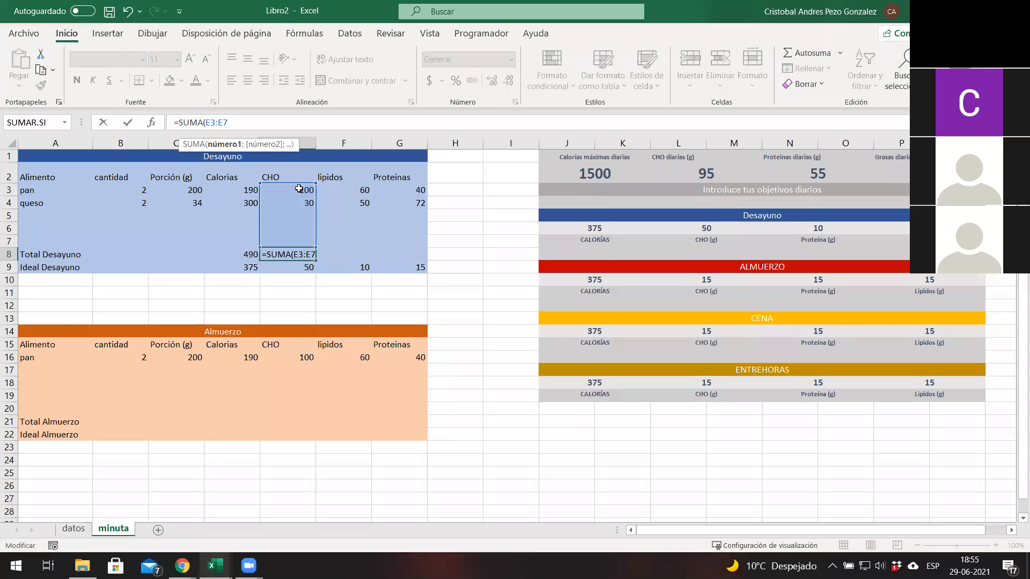
key(Return)
Fill the CHO total formula from E8 across to the Total Desayuno lipidos and Proteinas cells F8:G8.
click(316, 258)
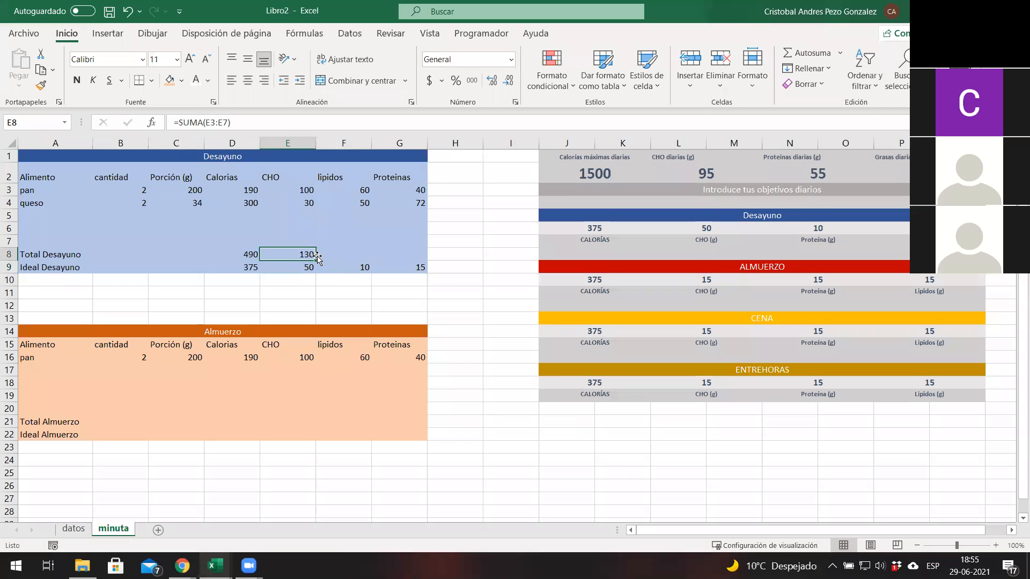
drag(316, 260, 424, 257)
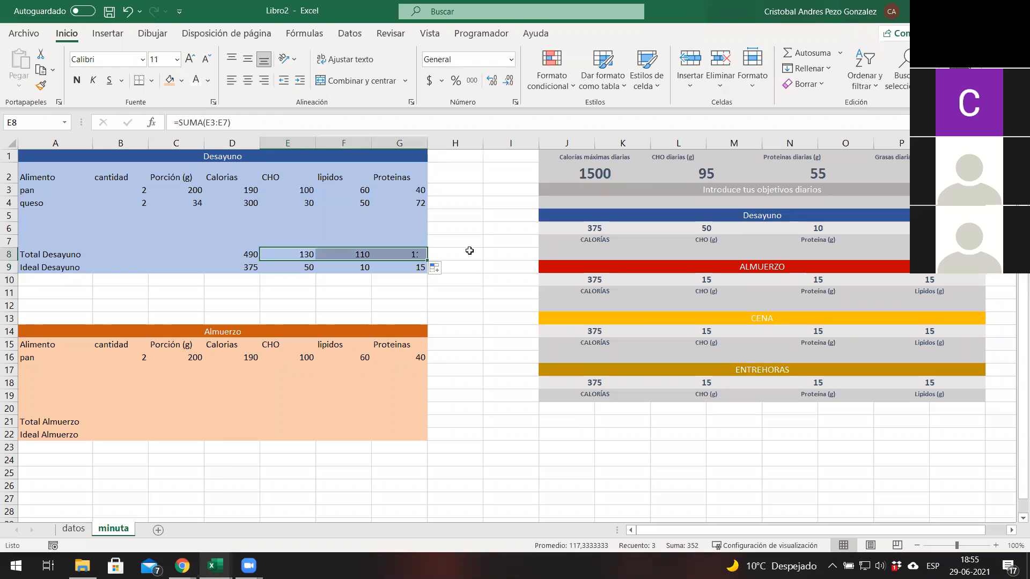
click(468, 253)
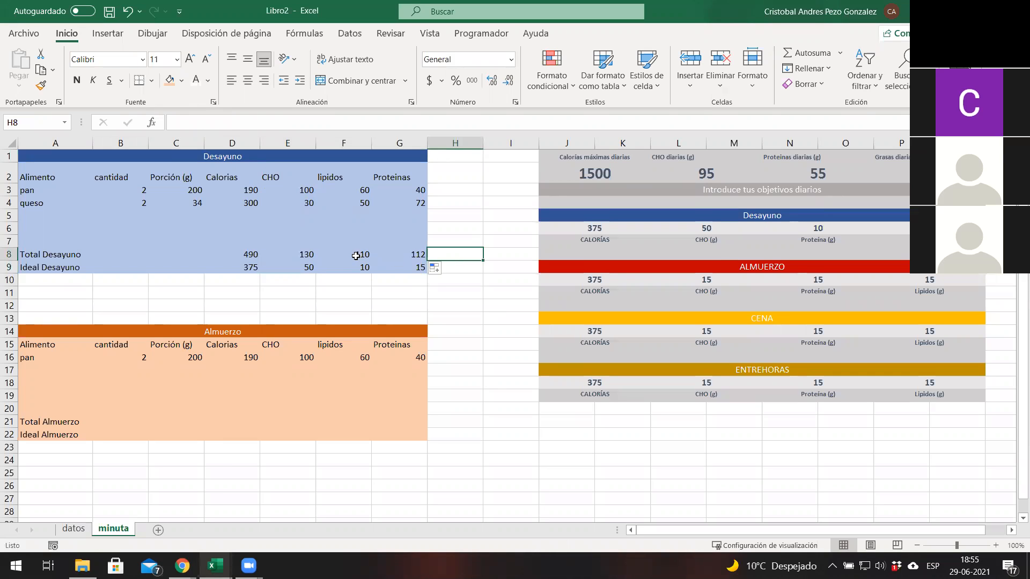
click(354, 302)
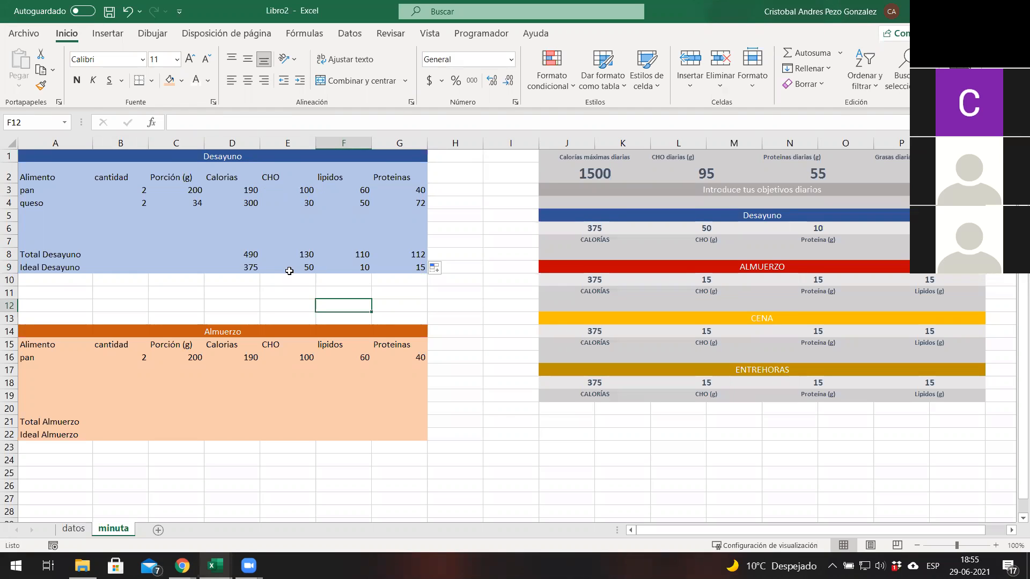
Copy the Desayuno block A2:G9 and paste it over the Almuerzo block A15:G22.
click(72, 357)
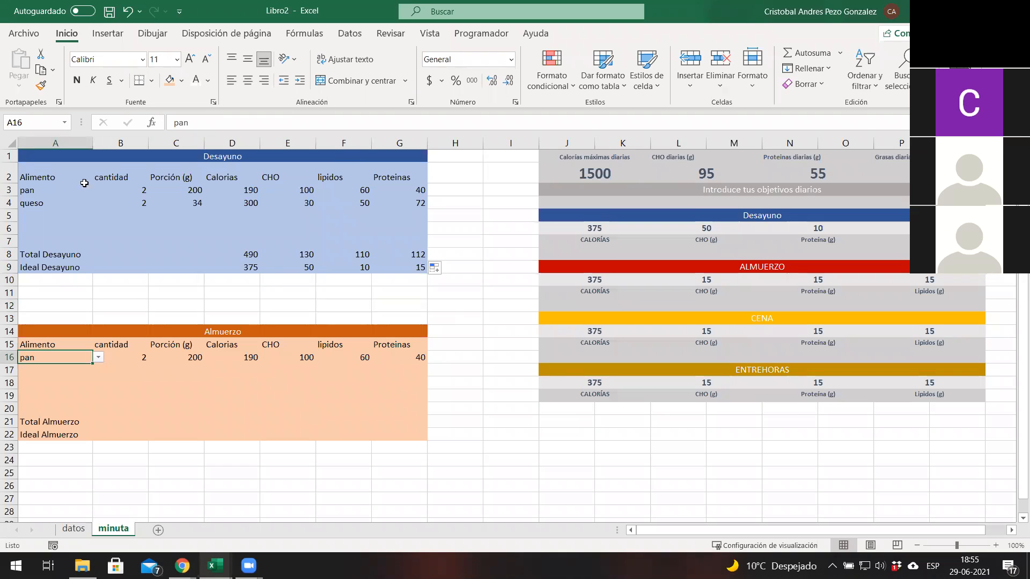
click(51, 172)
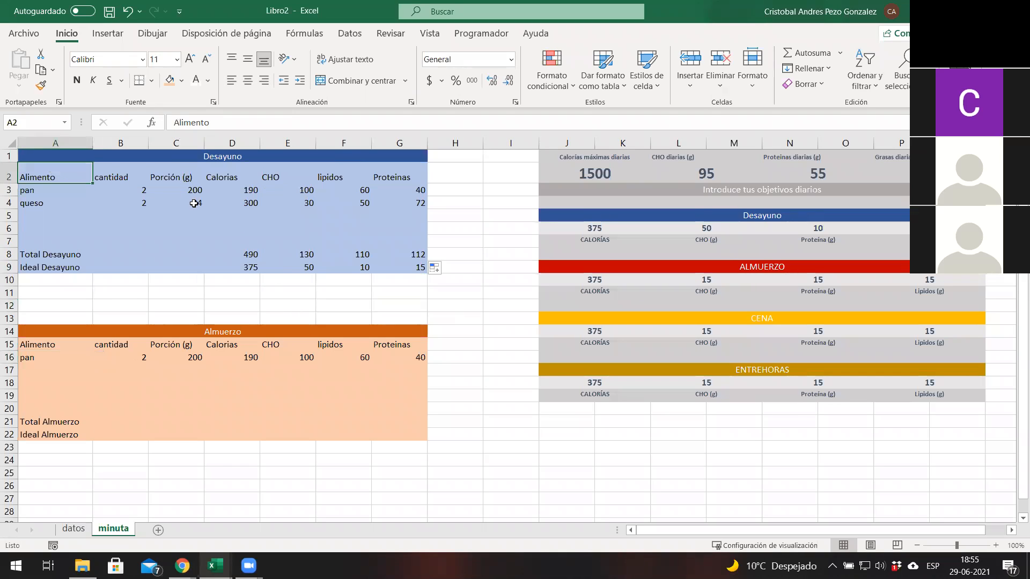
drag(193, 203, 400, 267)
key(ctrl+c)
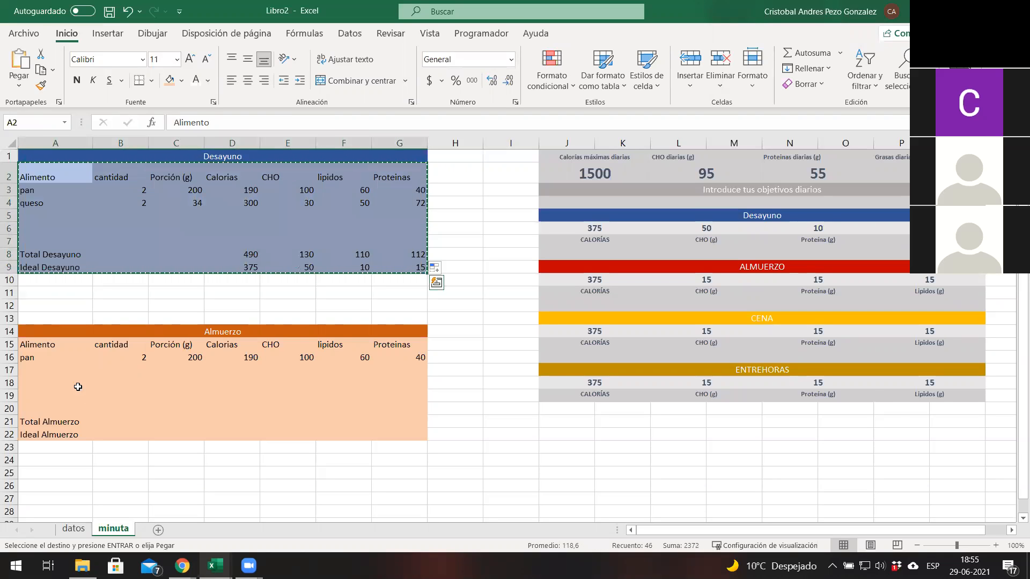
click(49, 346)
key(shift+Down)
key(shift+Right)
key(shift+Down)
key(shift+Right)
key(shift+Down)
key(shift+Right)
key(shift+Down)
key(shift+Right)
key(shift+Down)
key(shift+Right)
key(shift+Down)
key(shift+Right)
key(shift+Down)
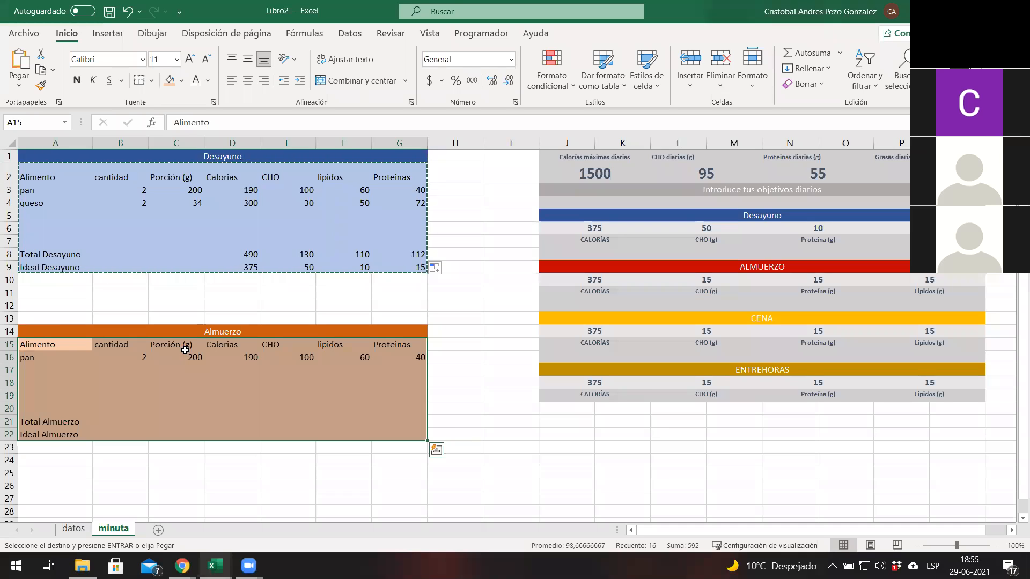
key(ctrl+v)
Fill the pasted Almuerzo range A15:G22 with a light orange theme colour.
drag(73, 349, 399, 434)
click(181, 81)
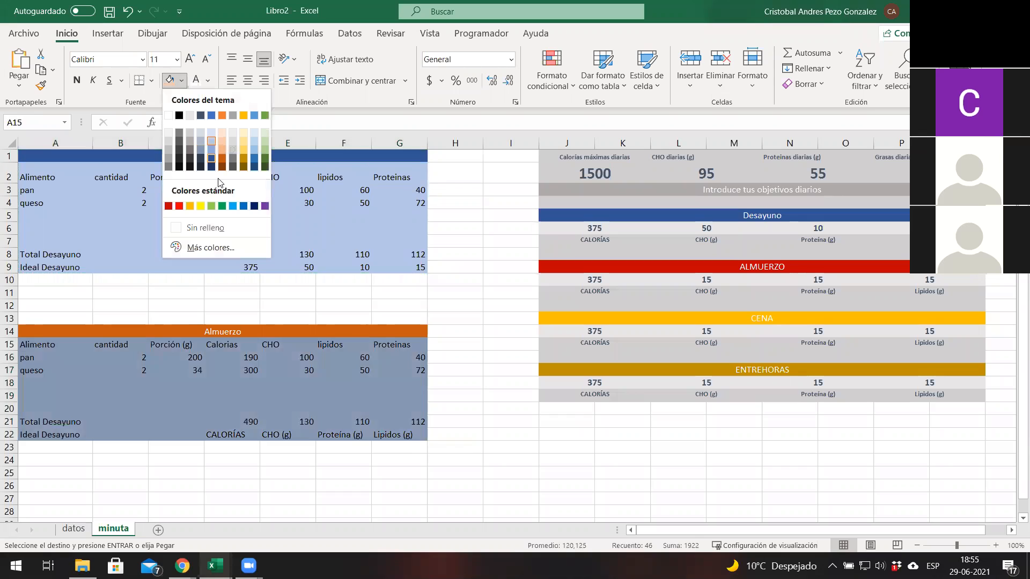
click(222, 150)
click(467, 446)
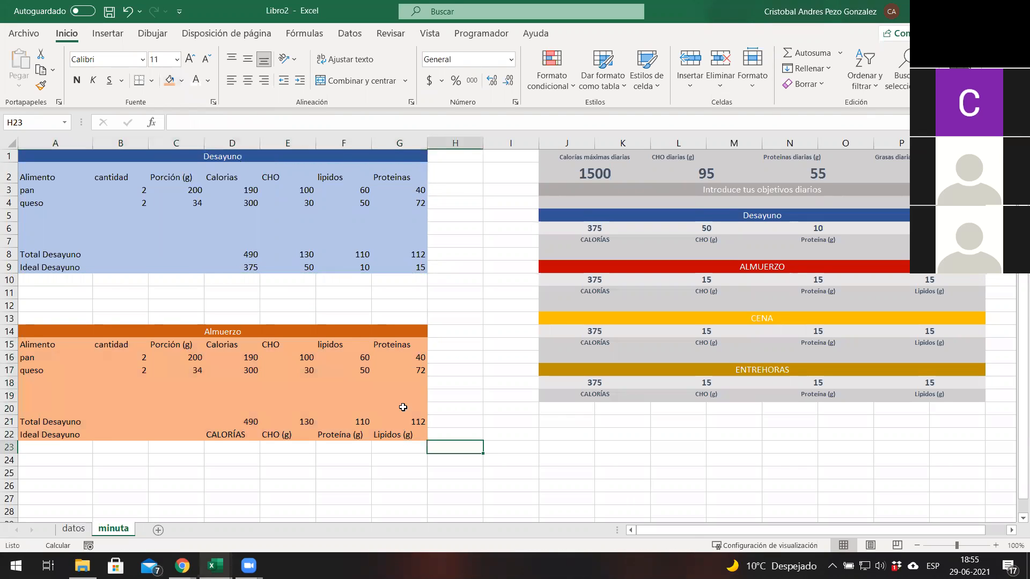
Link the Calorias cell D22 in the Almuerzo block's ideal row to the lunch calorie target with =J10.
click(405, 368)
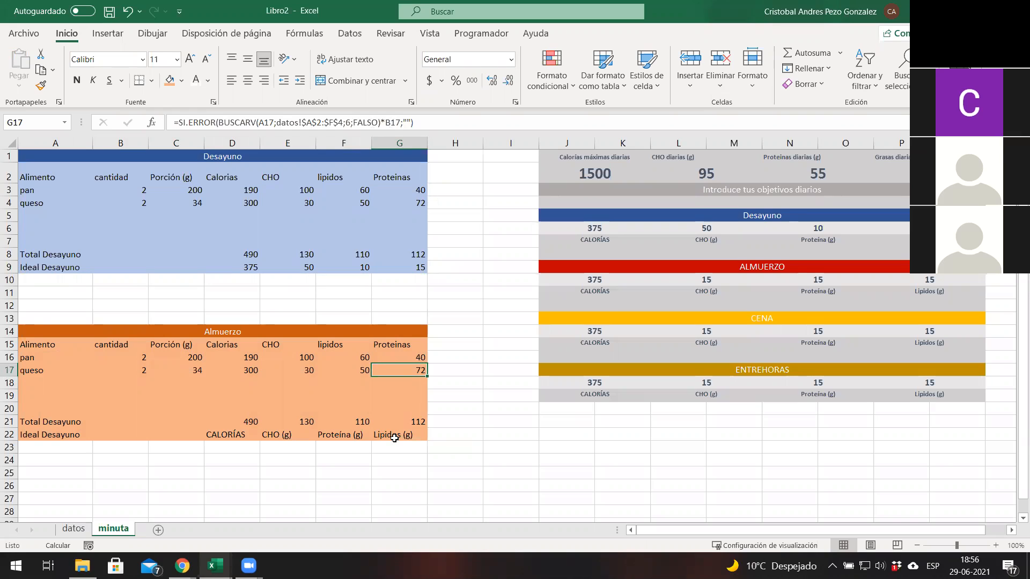
click(243, 436)
key(F2)
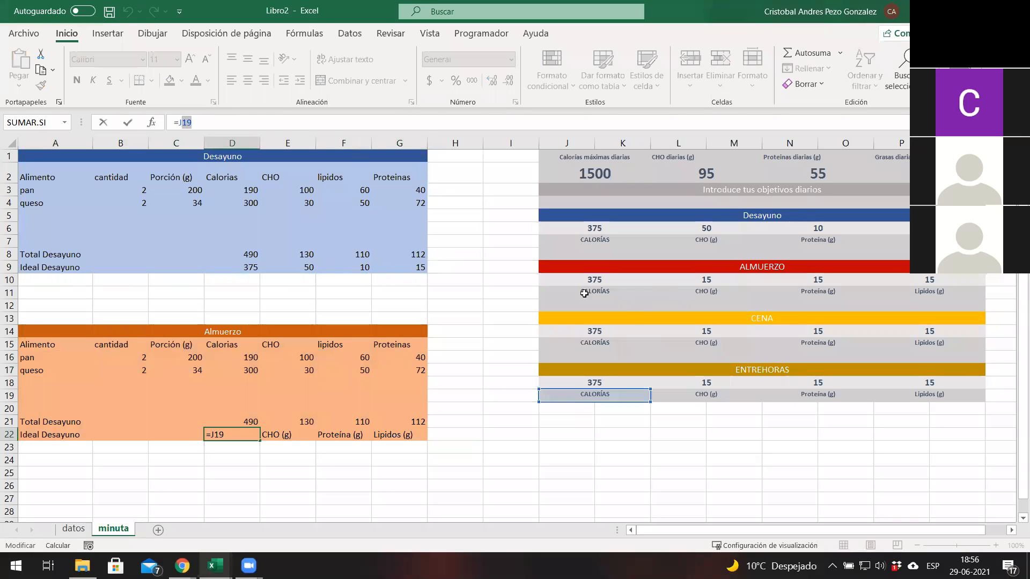
text(J10)
key(Left)
key(Left)
key(BackSpace)
key(Return)
Link the CHO cell E22 in the Almuerzo block's ideal row to the lunch CHO target with =L10.
key(Right)
key(Up)
key(F2)
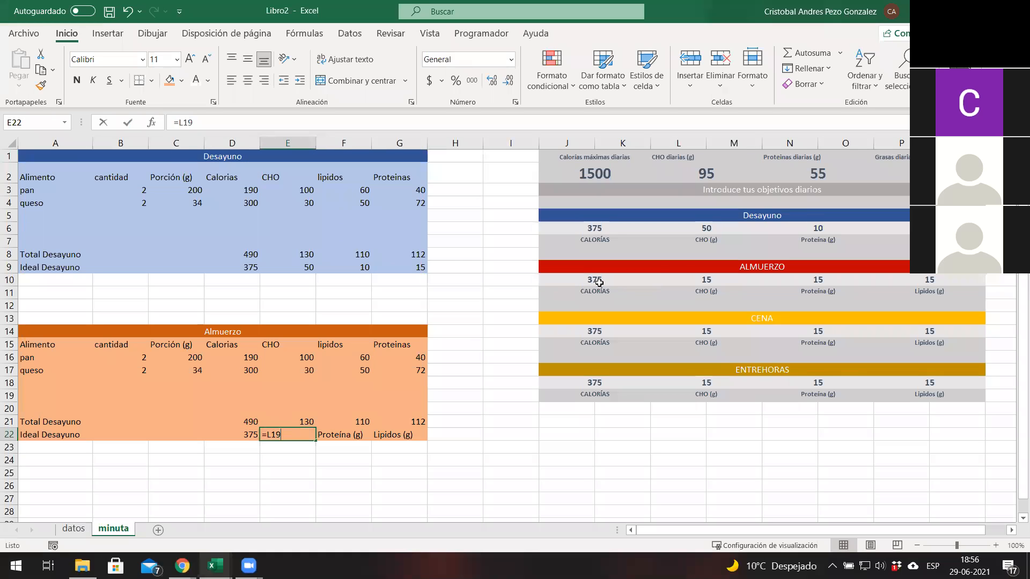
text(J)
key(BackSpace)
text(=)
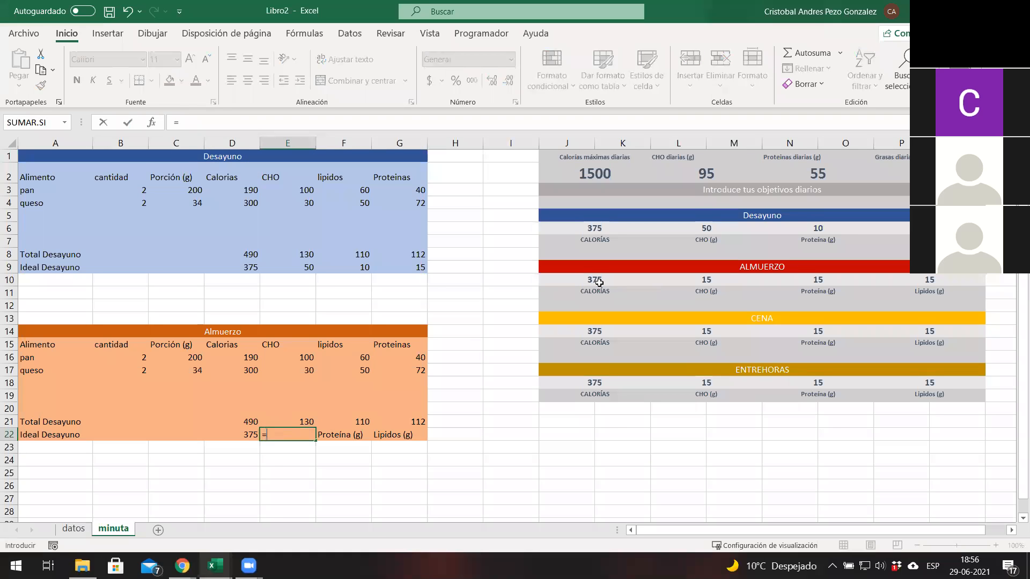
text(L10)
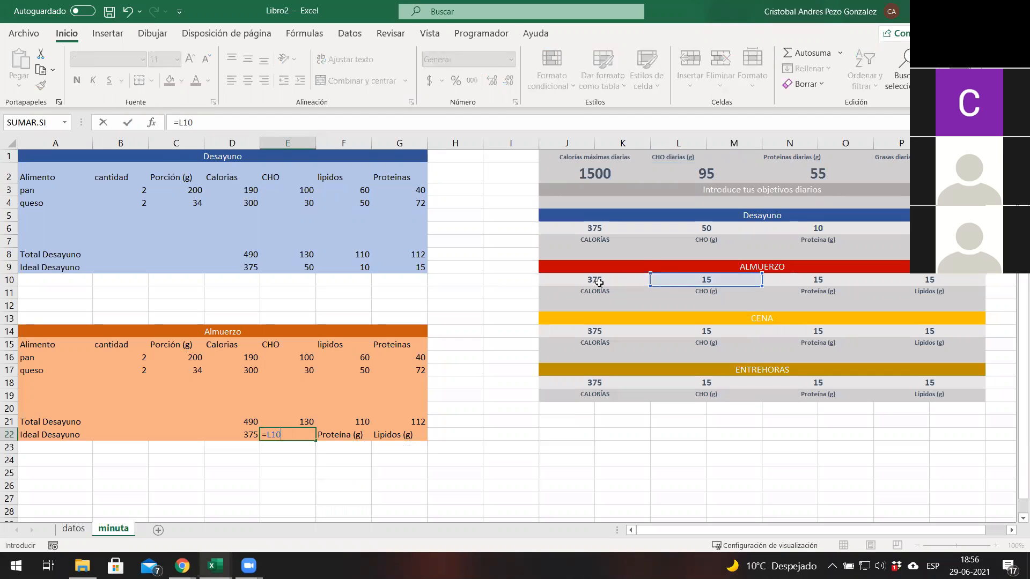
key(Return)
Enter =N10 in the lipidos cell F22 of the Almuerzo block's ideal row.
key(Up)
key(Right)
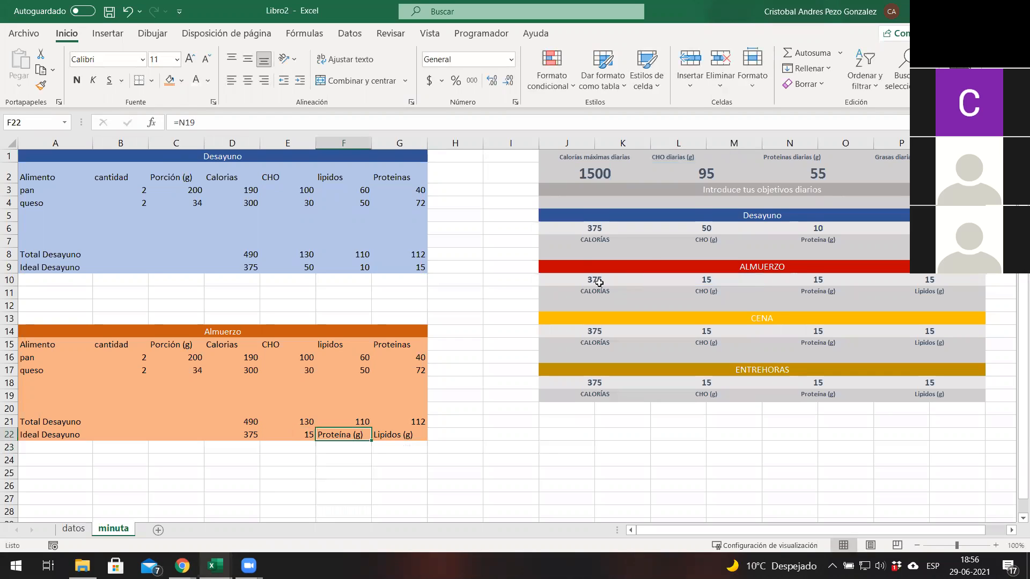
text(=N10)
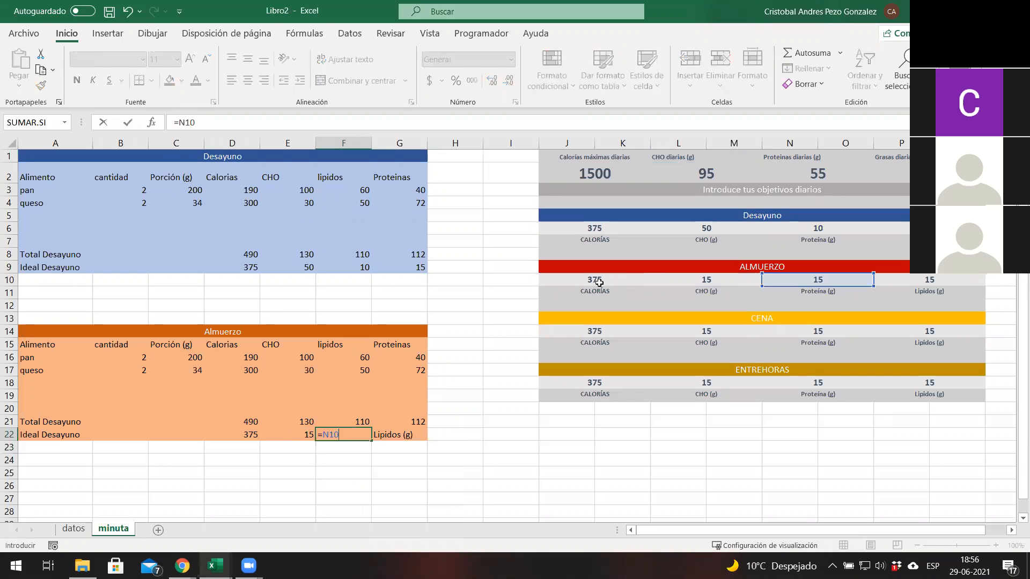
key(Right)
Enter =P10 in the Proteinas cell G22 of the Almuerzo block's ideal row.
text(=N10)
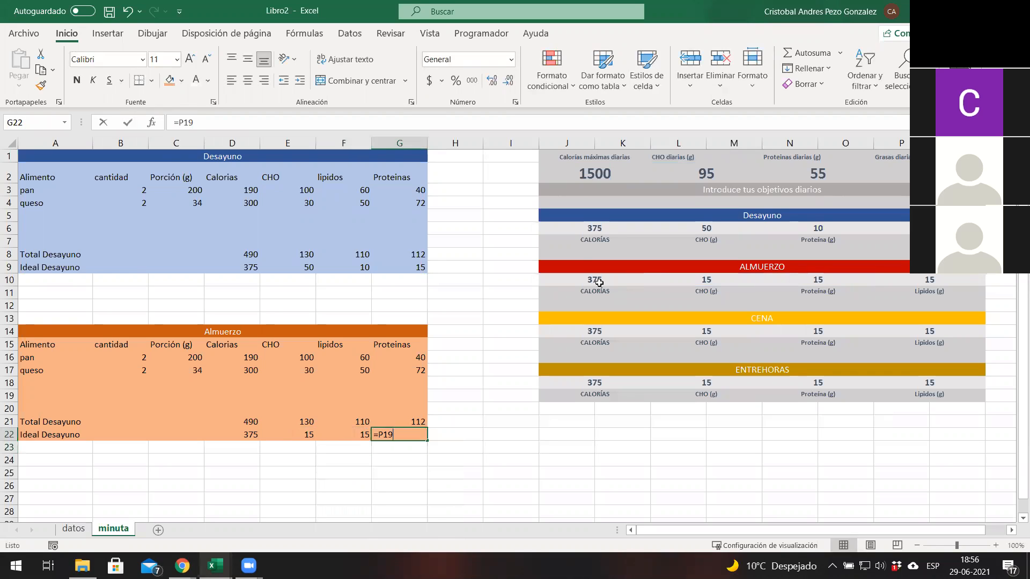
key(BackSpace)
key(BackSpace)
key(BackSpace)
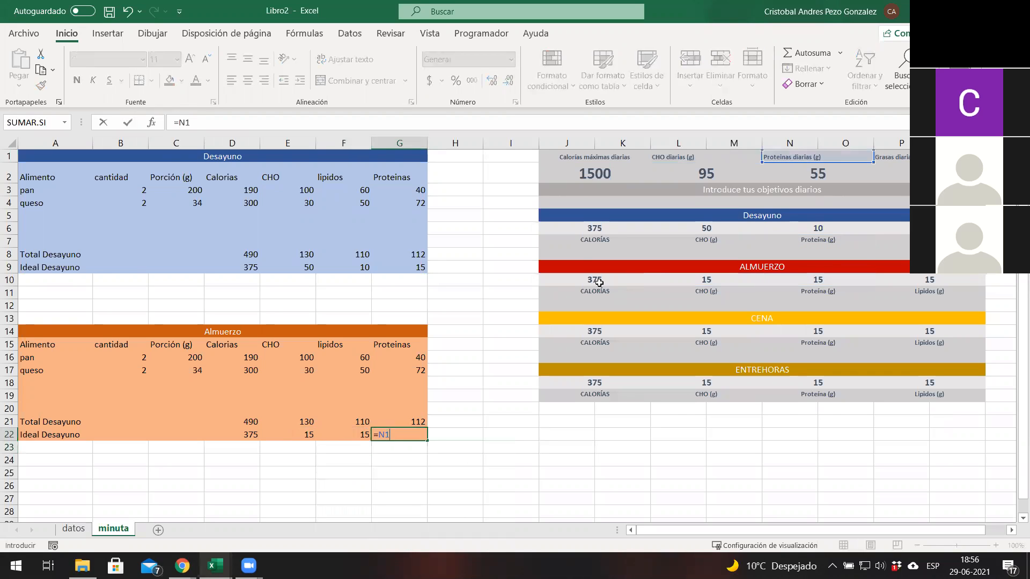
text(p!)
key(BackSpace)
key(BackSpace)
text(P10)
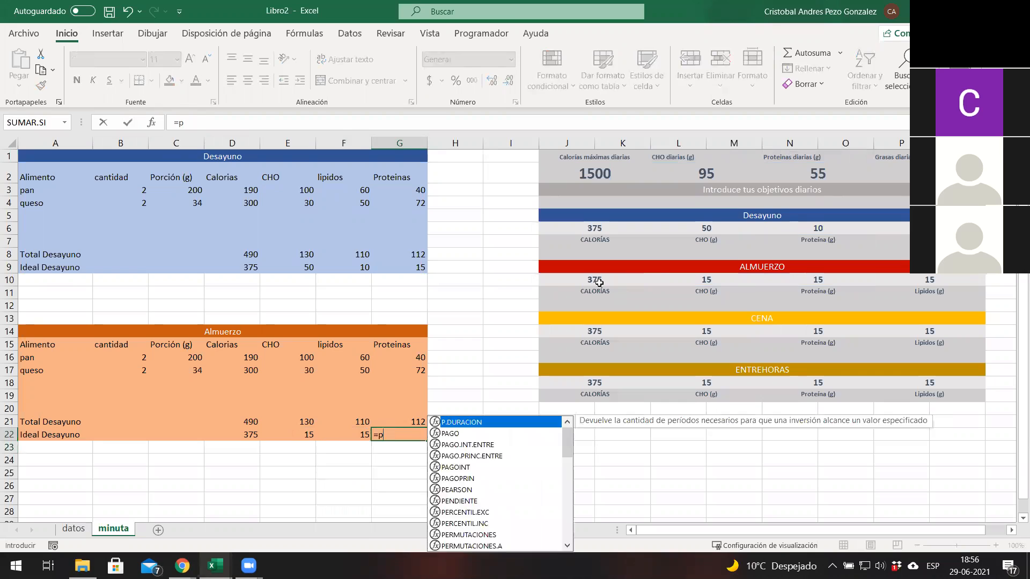
key(Return)
key(Up)
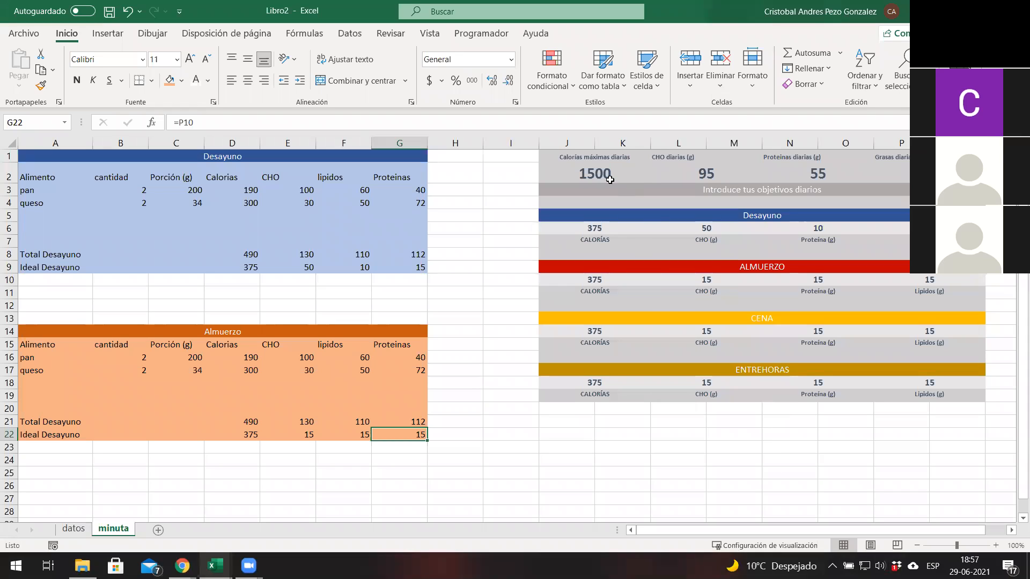
Examine the formulas behind the daily calorie, CHO, protein and fat totals and the meal calorie targets they add up.
click(590, 173)
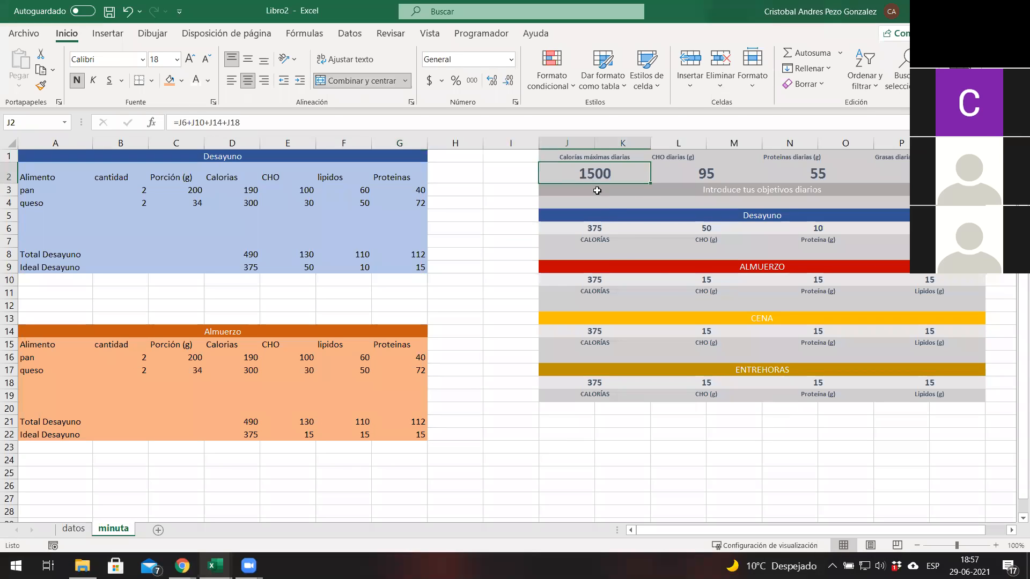
click(594, 229)
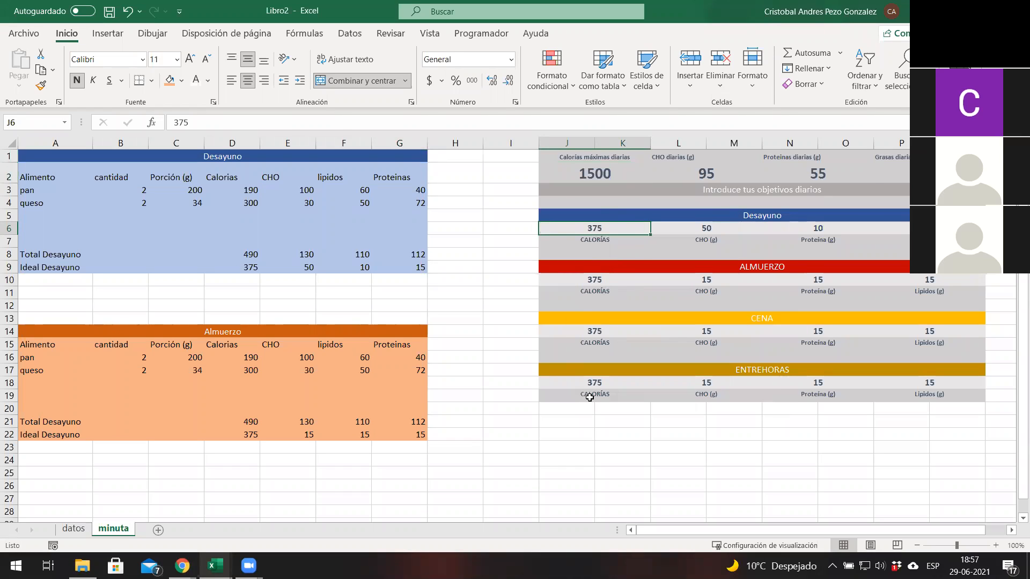
click(580, 382)
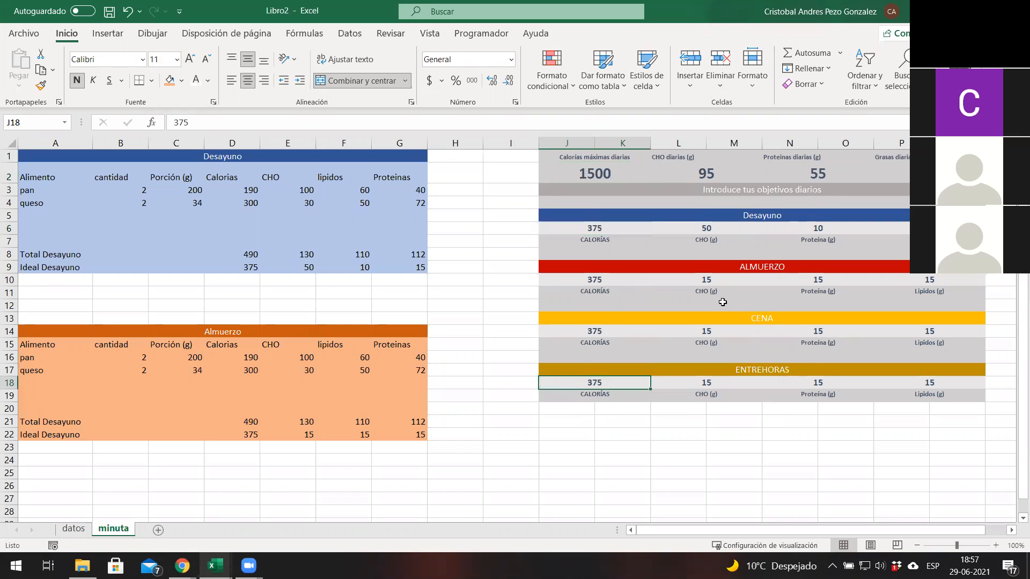
click(598, 179)
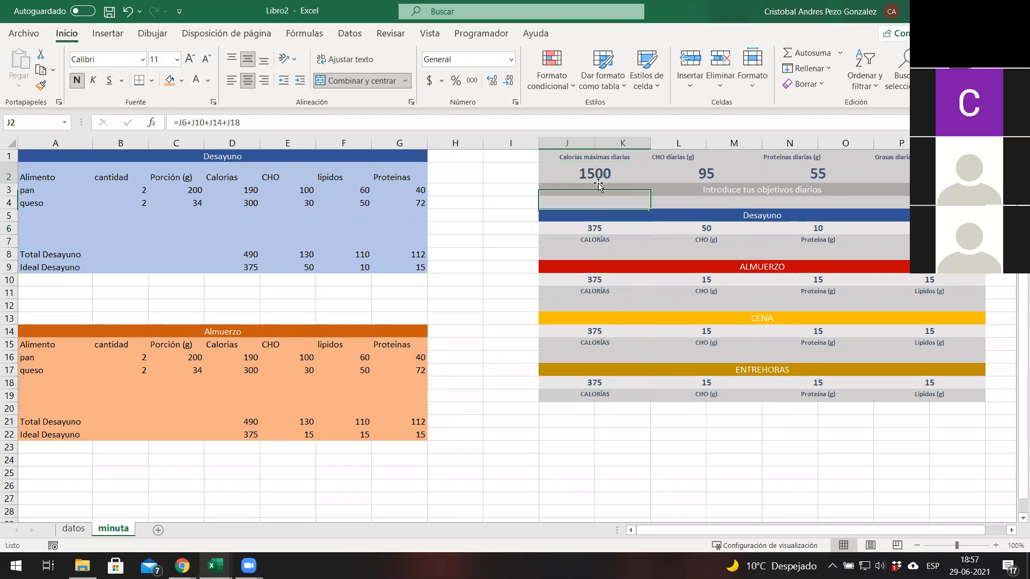
click(708, 177)
click(803, 171)
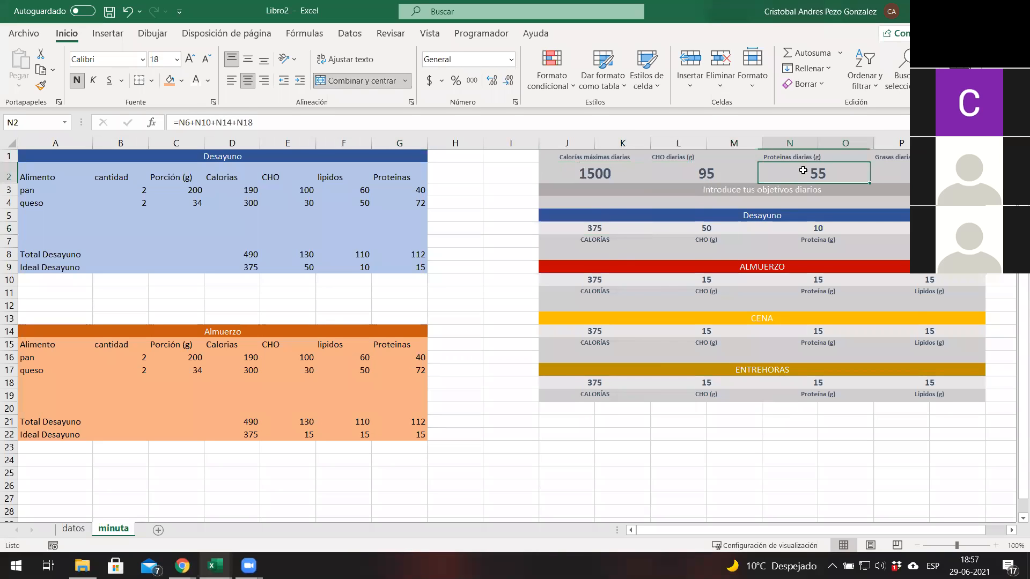
key(Right)
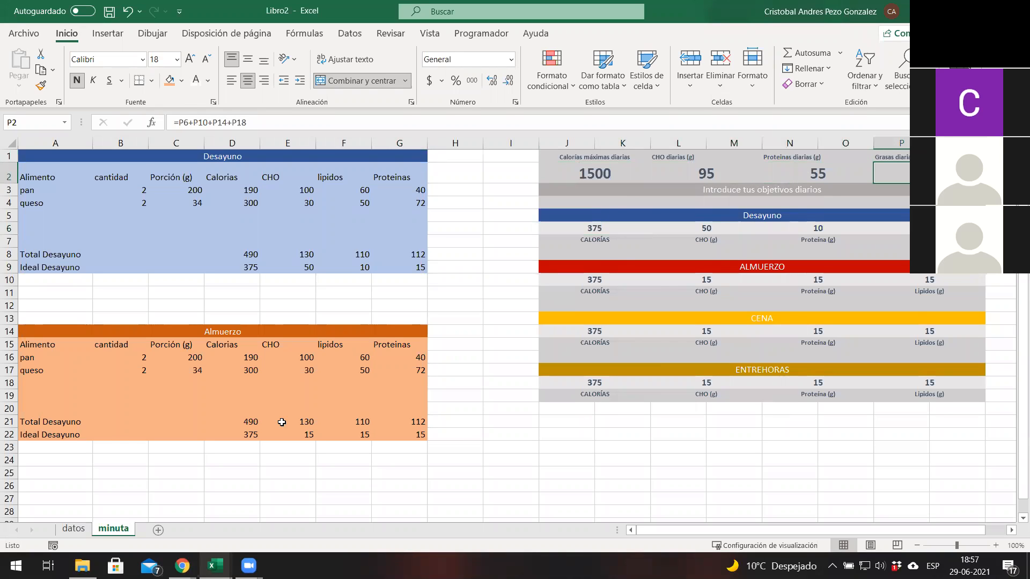
Check the datos and minuta sheets, and switch to CLASE_5__EXTRA_.pdf in the browser to view the example minuta.
click(63, 533)
click(111, 532)
click(73, 530)
click(113, 530)
key(alt+Tab)
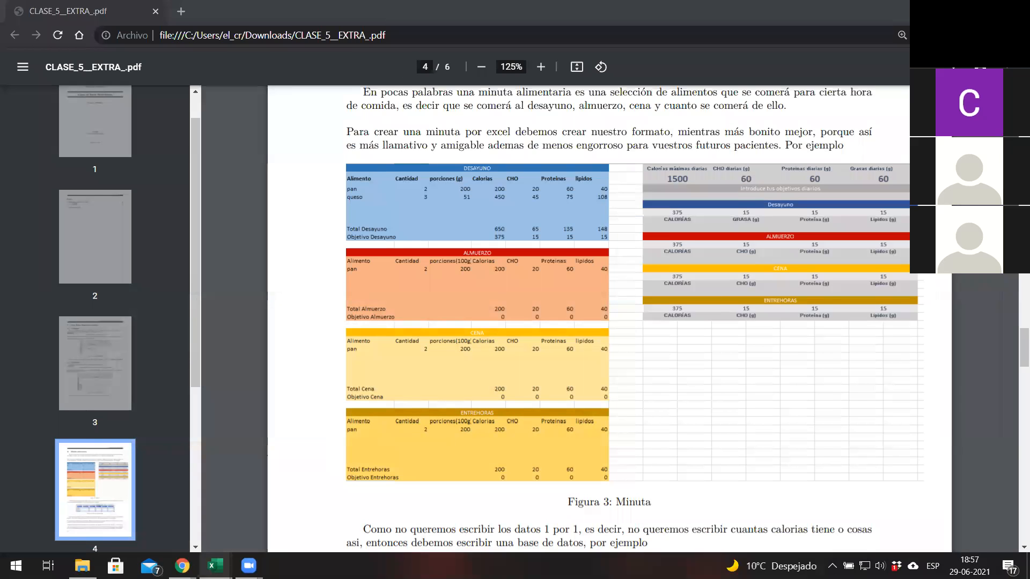
Switch to the prueba1 workbook and review the Desayuno calorie lookup formula in minuta and the food table in datos.
key(alt+Tab)
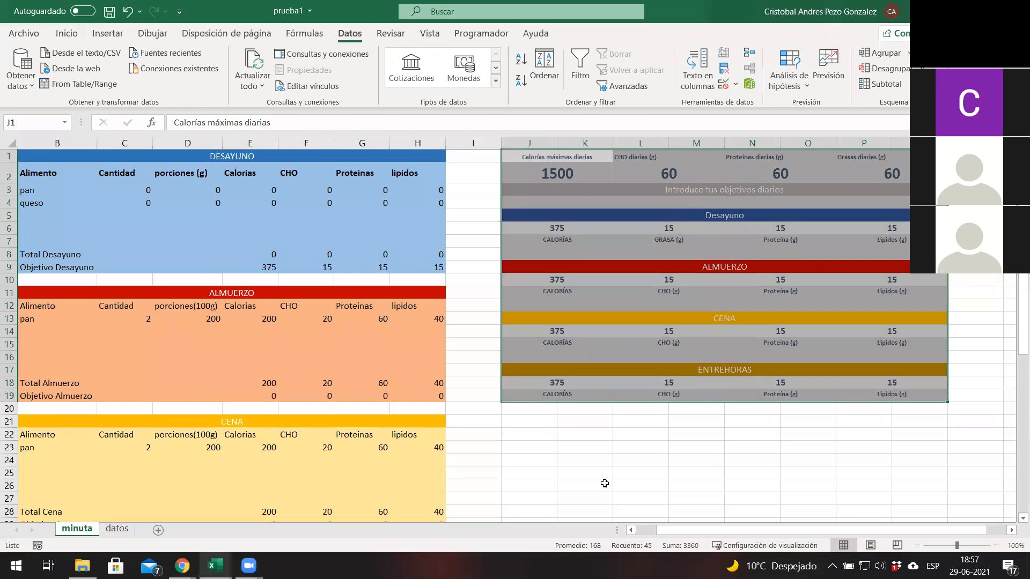
click(275, 200)
click(255, 229)
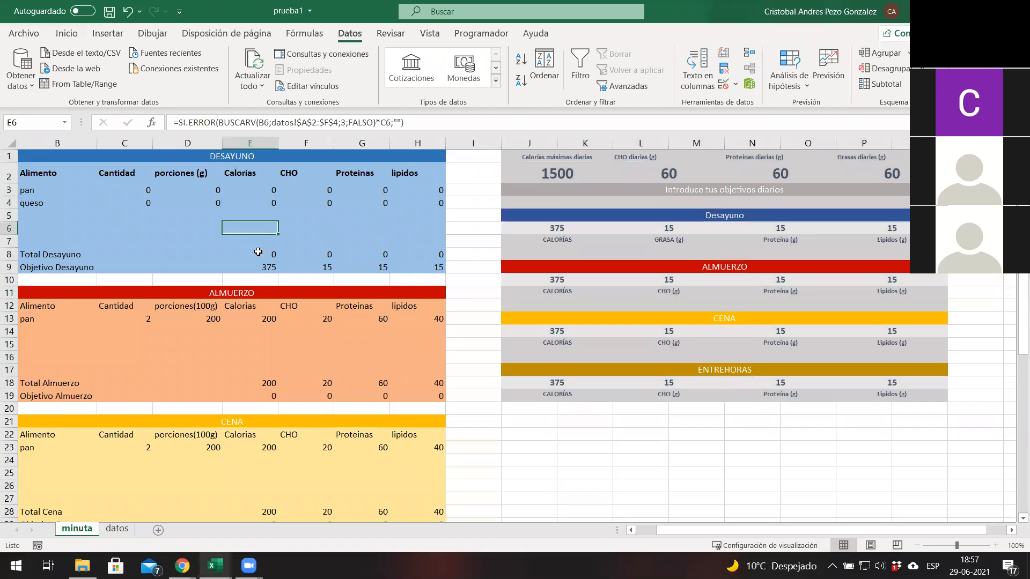
click(128, 529)
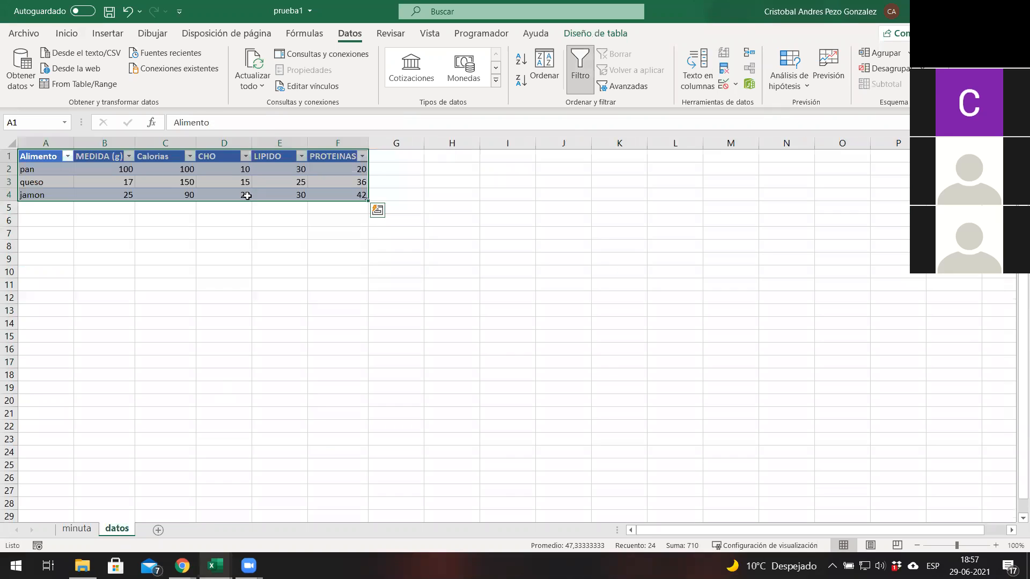
click(299, 247)
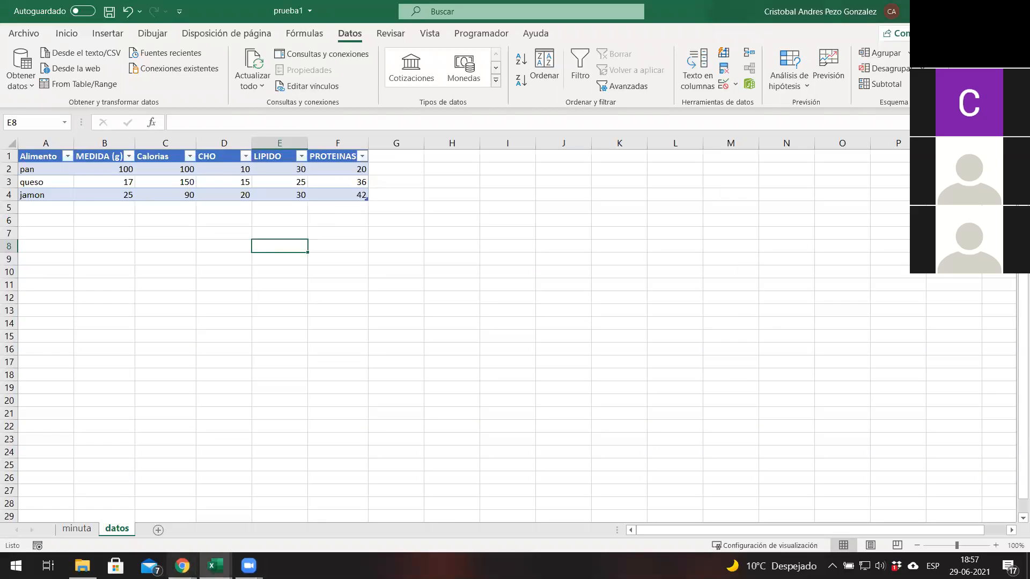
mouse_move(214, 566)
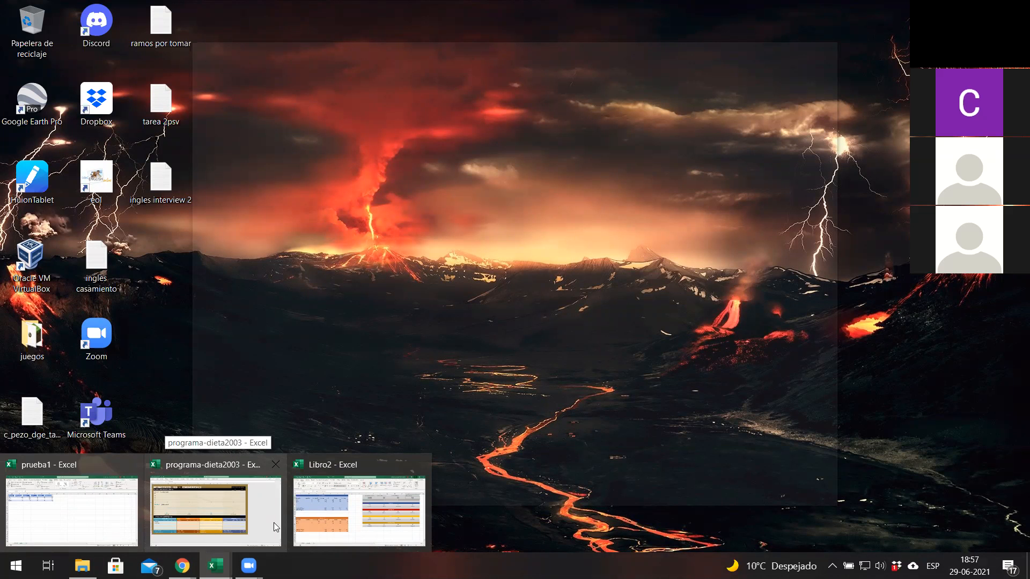
click(71, 512)
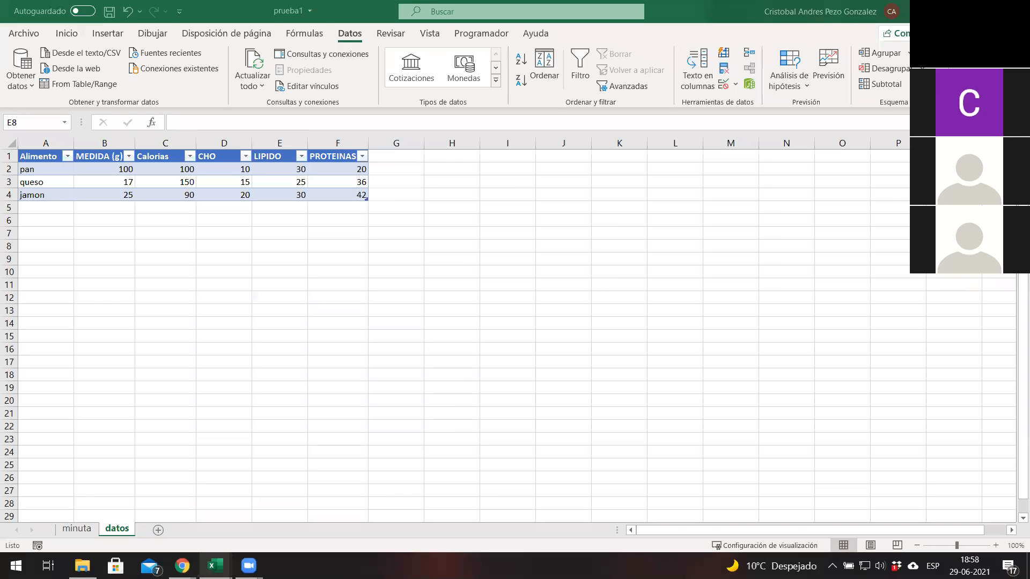
key(alt+Tab)
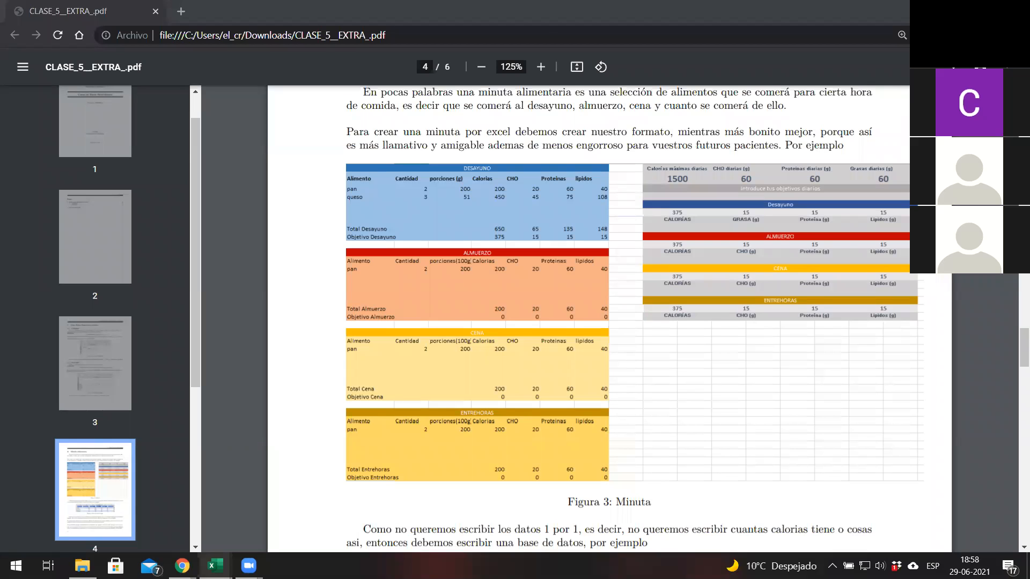
Switch to the programa-dieta2003 workbook and compare the Lunes and Martes meal plans.
key(alt+Tab)
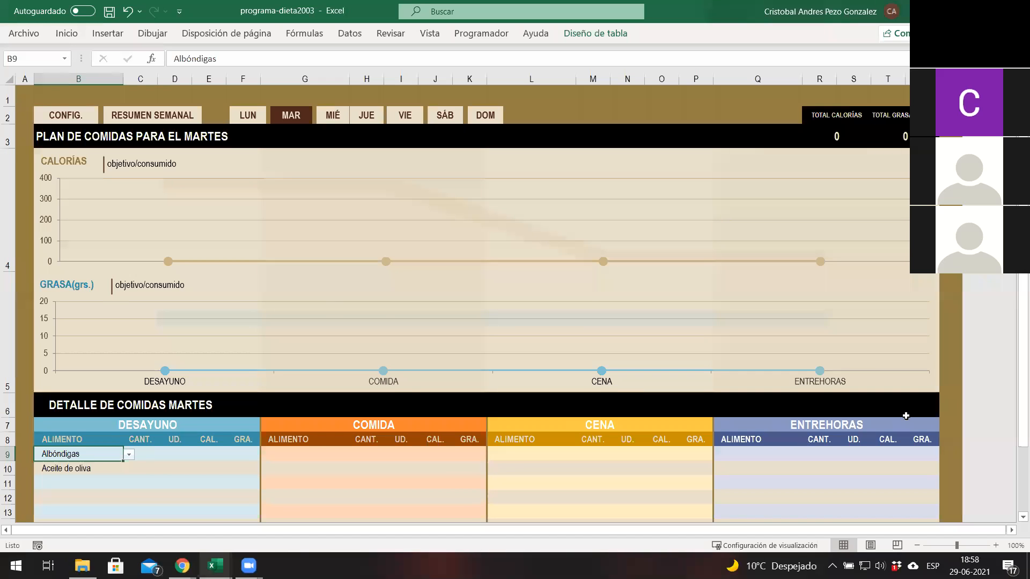
scroll(493, 346, down, 2)
scroll(251, 339, up, 2)
click(246, 119)
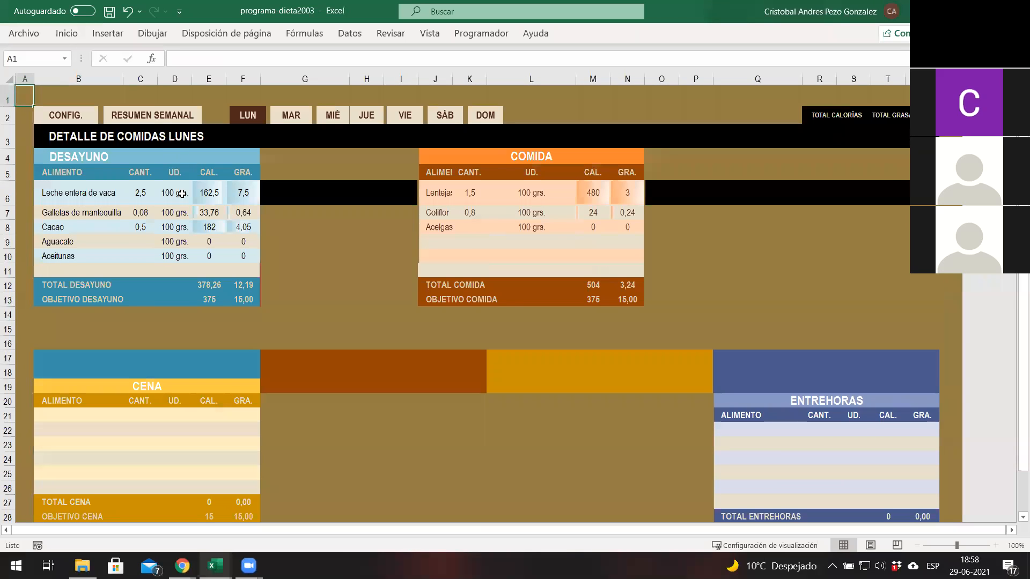
mouse_move(845, 372)
mouse_down()
mouse_move(835, 289)
mouse_move(868, 333)
mouse_move(853, 372)
mouse_up()
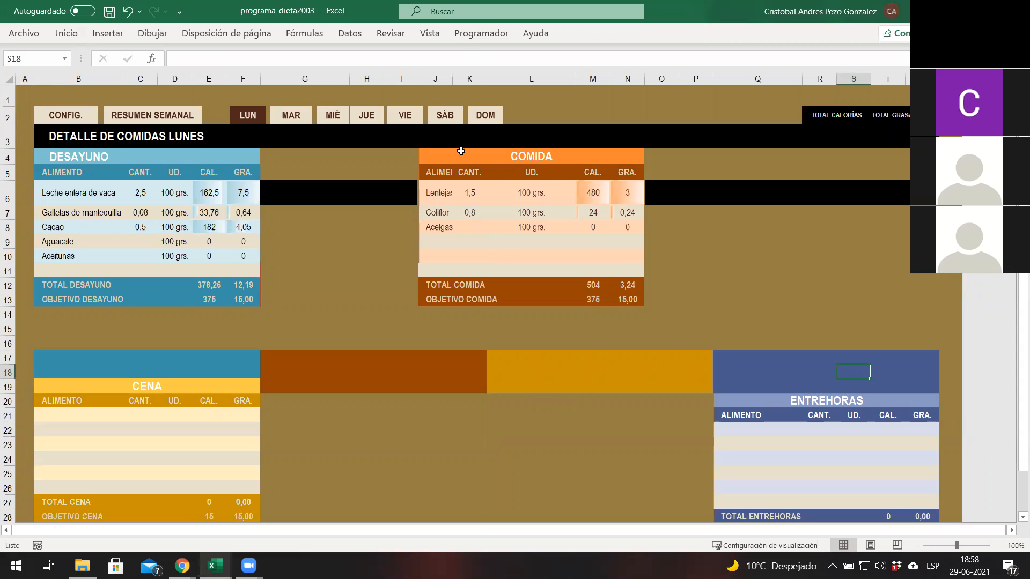
click(292, 121)
scroll(506, 281, down, 2)
scroll(504, 276, up, 2)
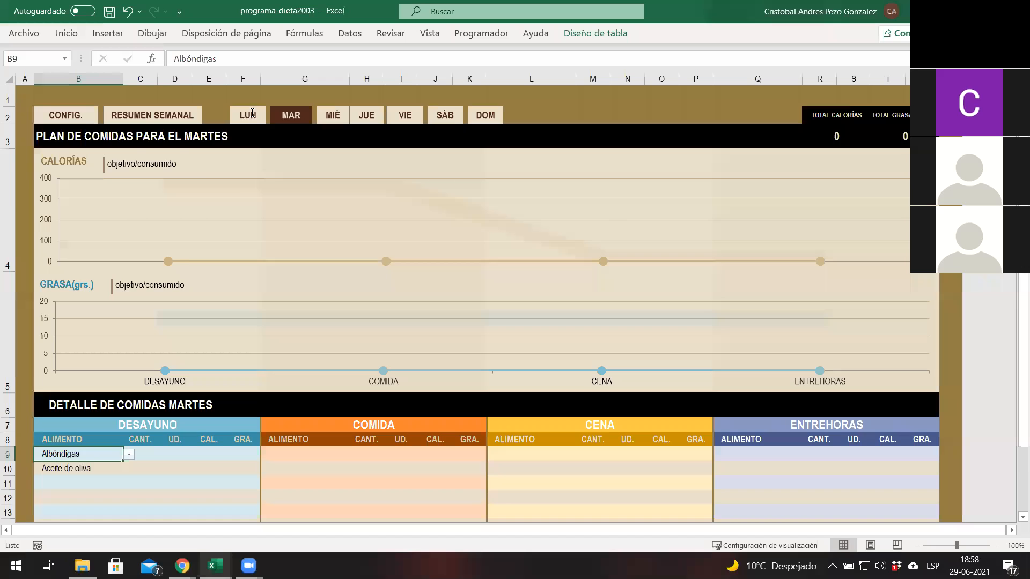
click(251, 114)
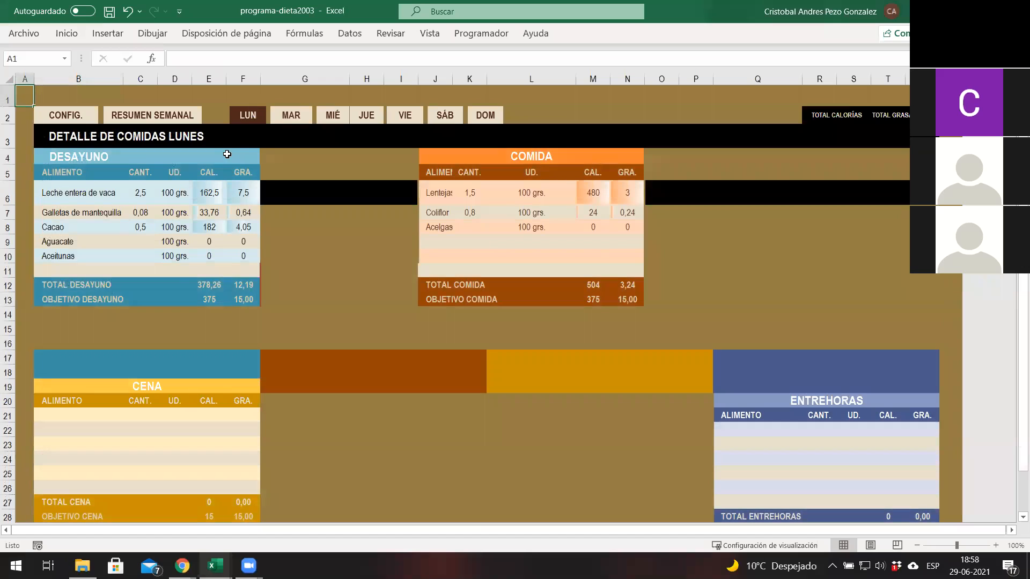
Examine the food choices, quantity and the unit, calorie and fat lookup formulas in the first row of the Lunes Desayuno table.
click(97, 191)
click(129, 198)
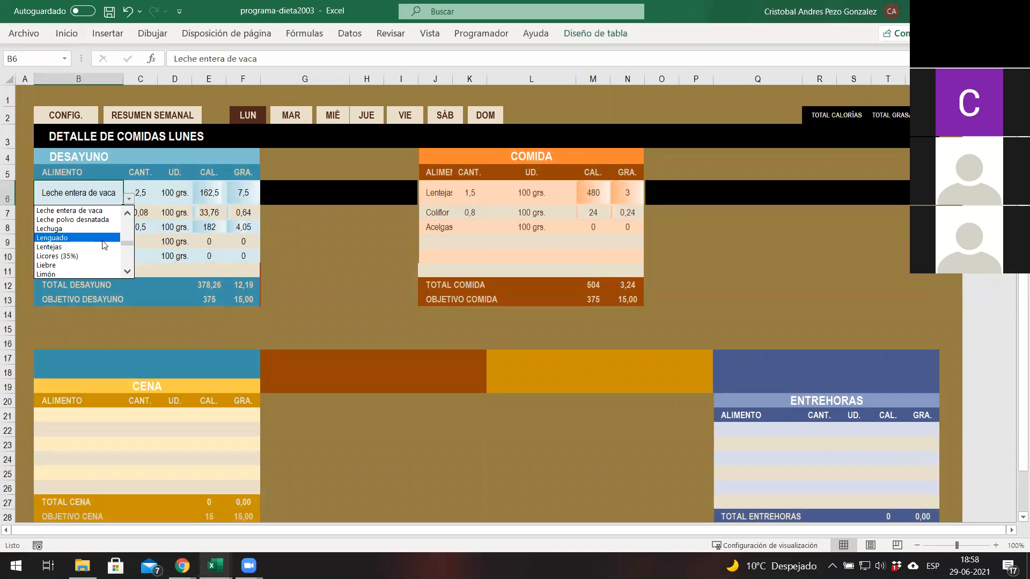
drag(125, 245, 130, 213)
click(133, 200)
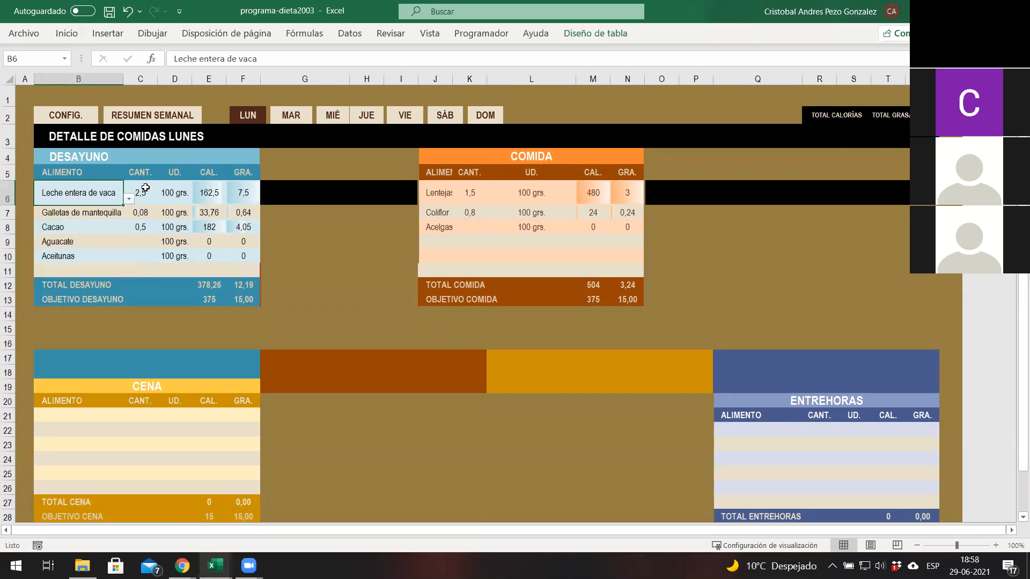
click(145, 189)
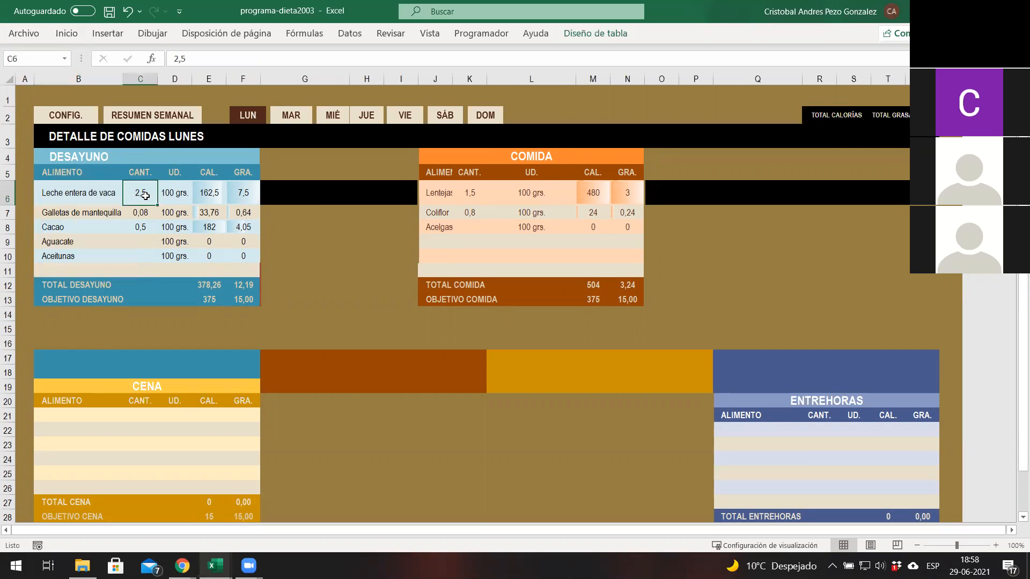
click(173, 194)
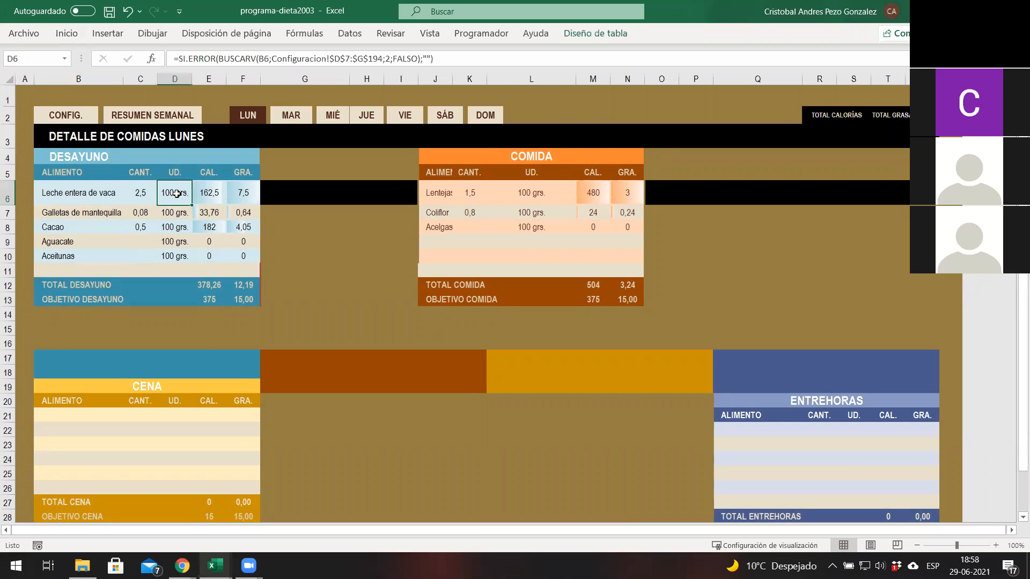
click(216, 200)
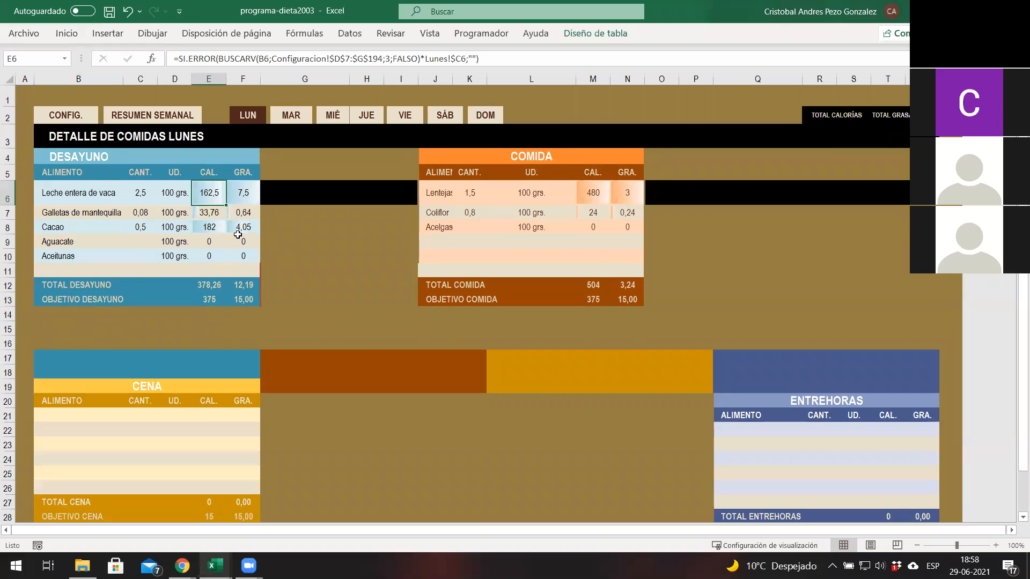
click(95, 199)
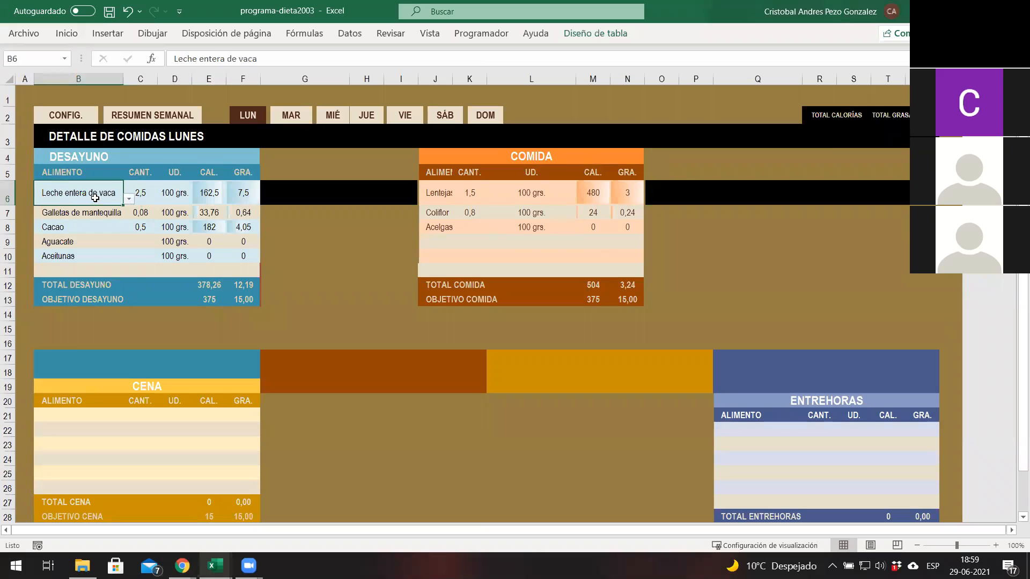
click(214, 194)
click(242, 195)
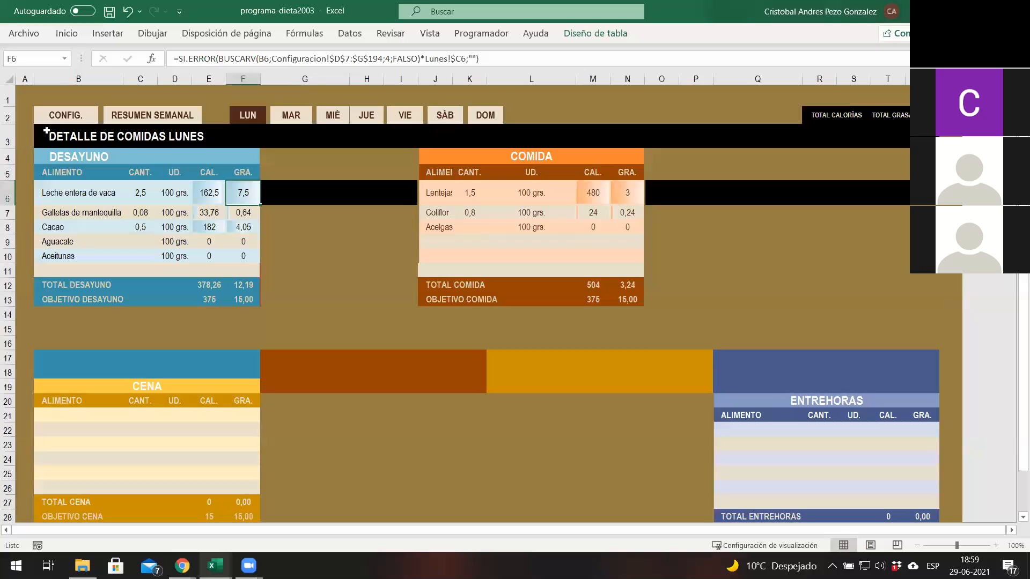
Review the full allowed-foods nutrition table in the configuration sheet, from its first food to its last.
click(81, 117)
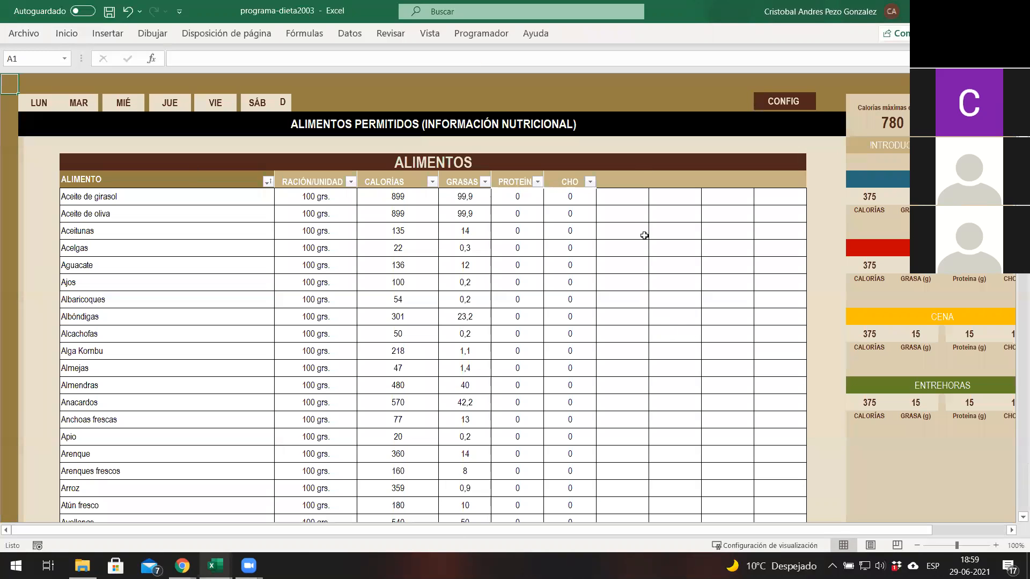
scroll(511, 368, down, 11)
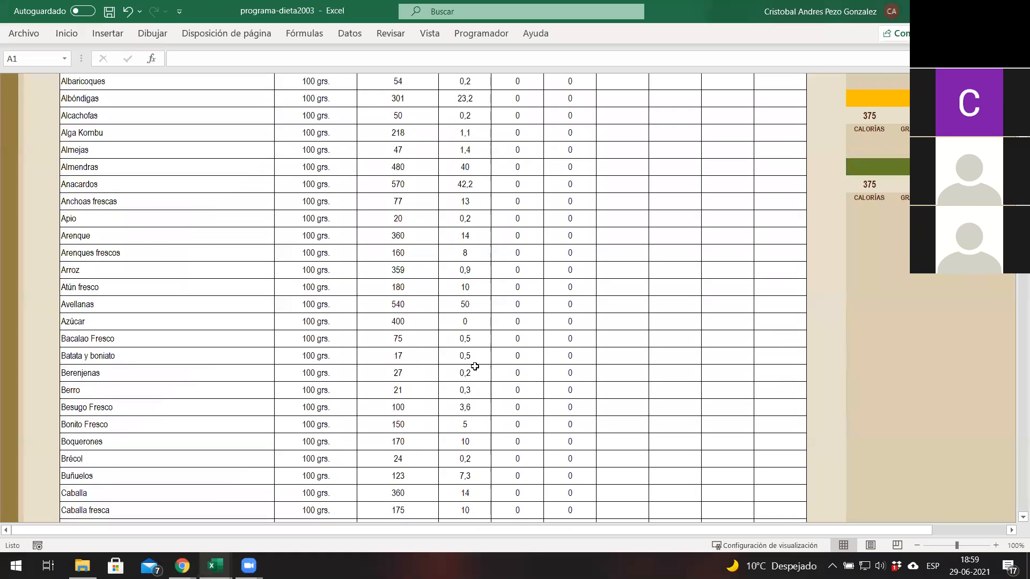
scroll(583, 361, up, 11)
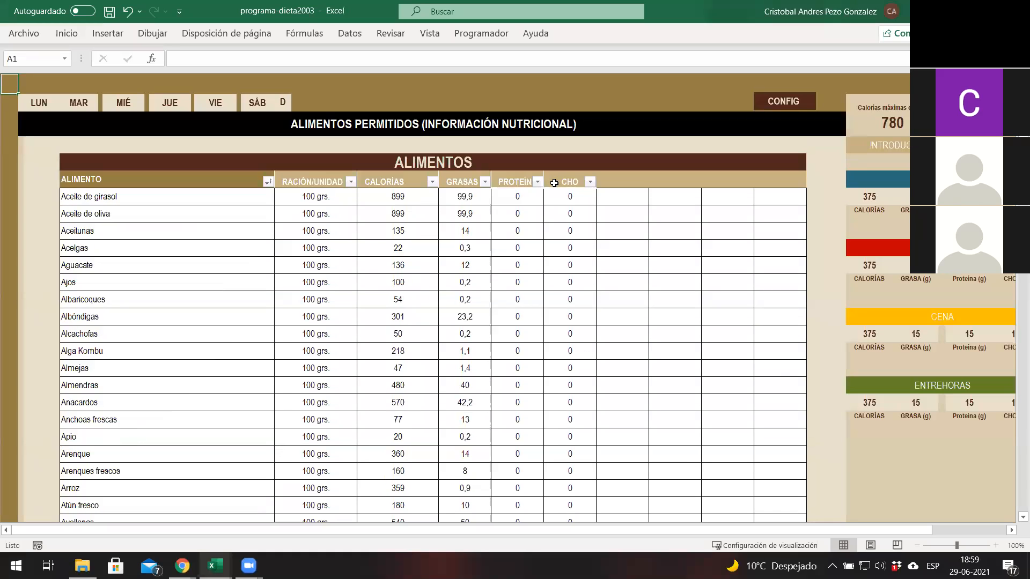
scroll(551, 329, down, 19)
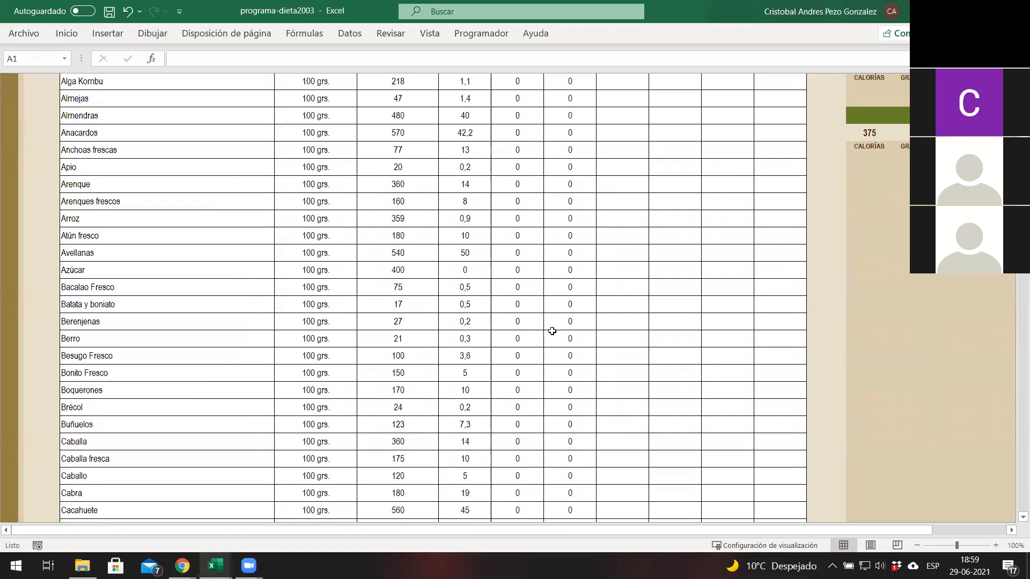
scroll(550, 331, down, 20)
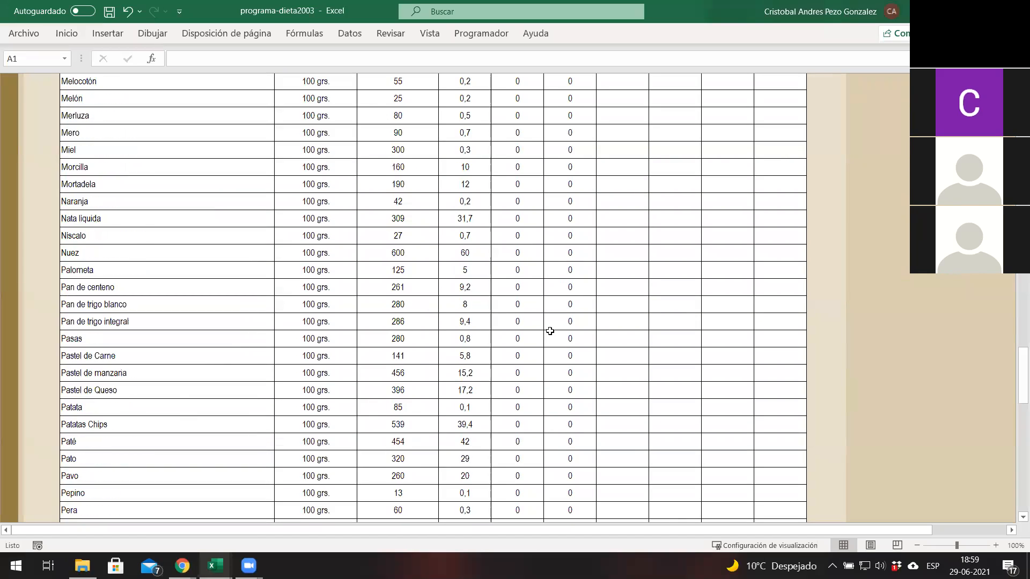
scroll(550, 331, down, 8)
scroll(550, 331, up, 20)
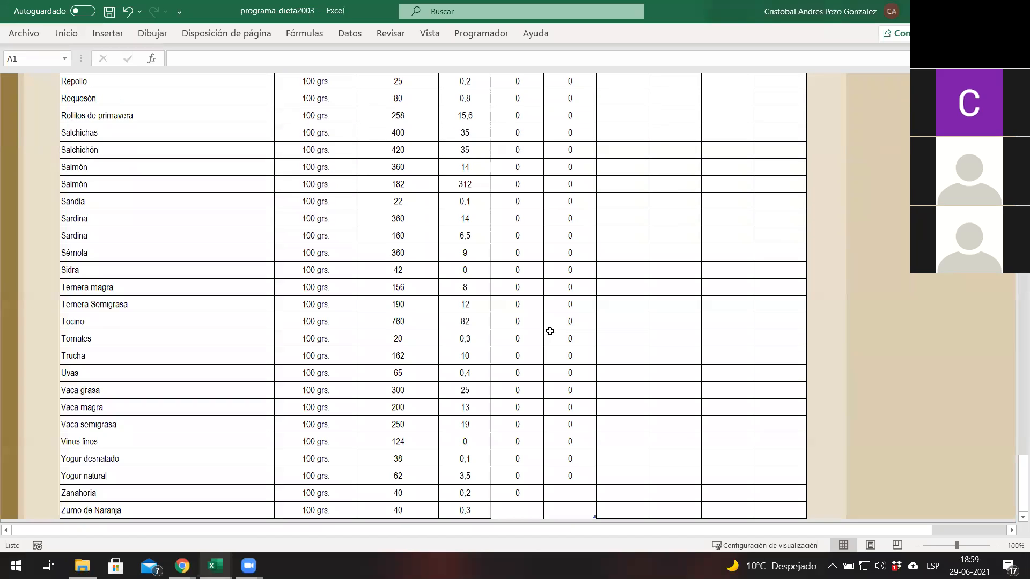
scroll(550, 331, up, 20)
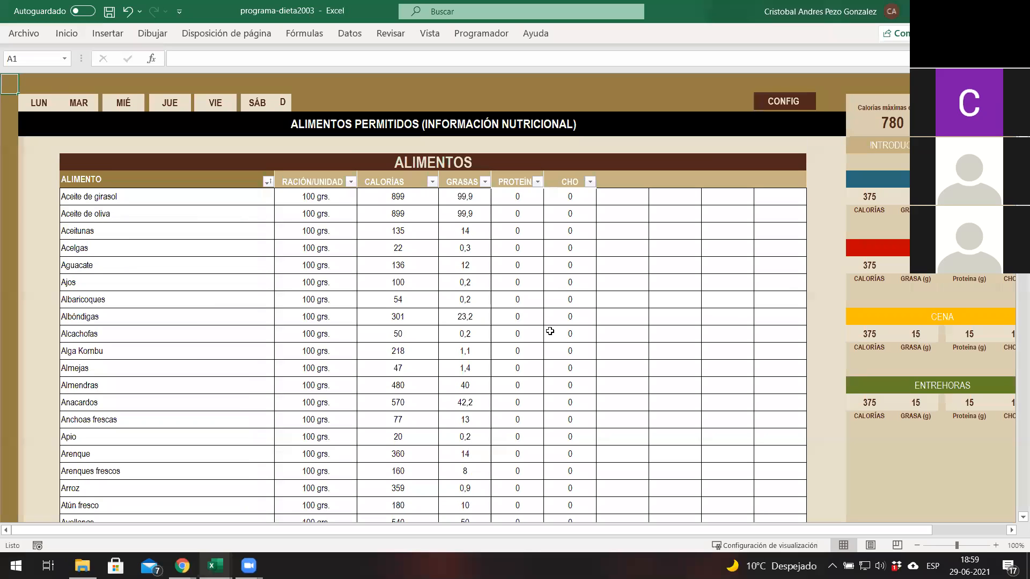
Go through the daily meal plan sheets from Lunes to Domingo.
click(44, 105)
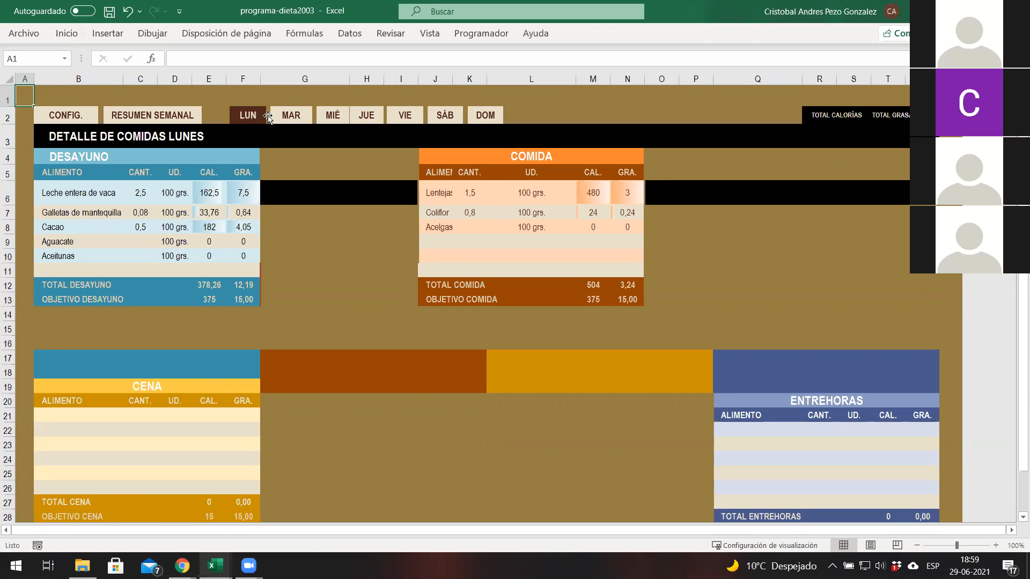
click(294, 117)
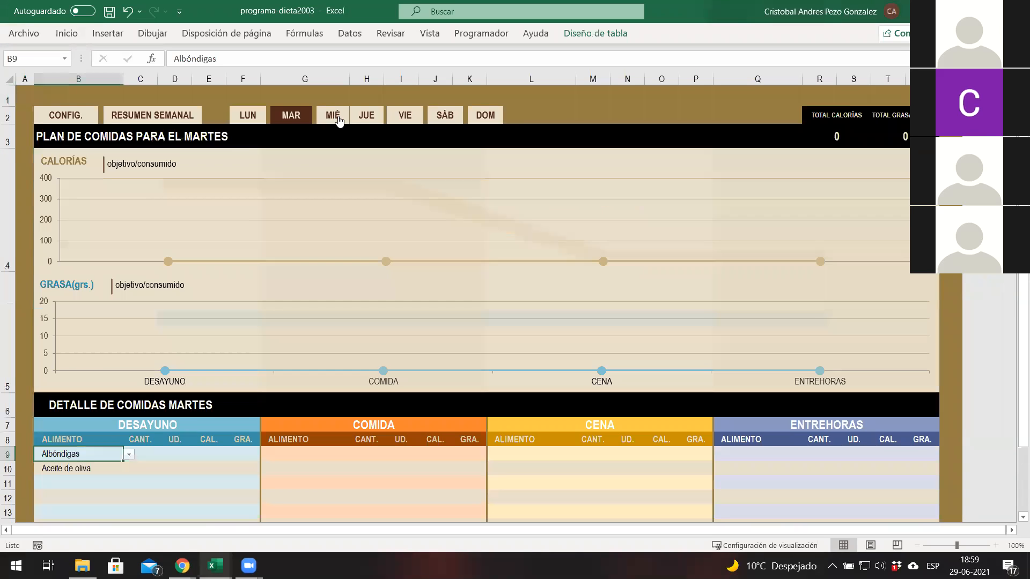
click(339, 120)
click(368, 116)
click(410, 118)
click(457, 118)
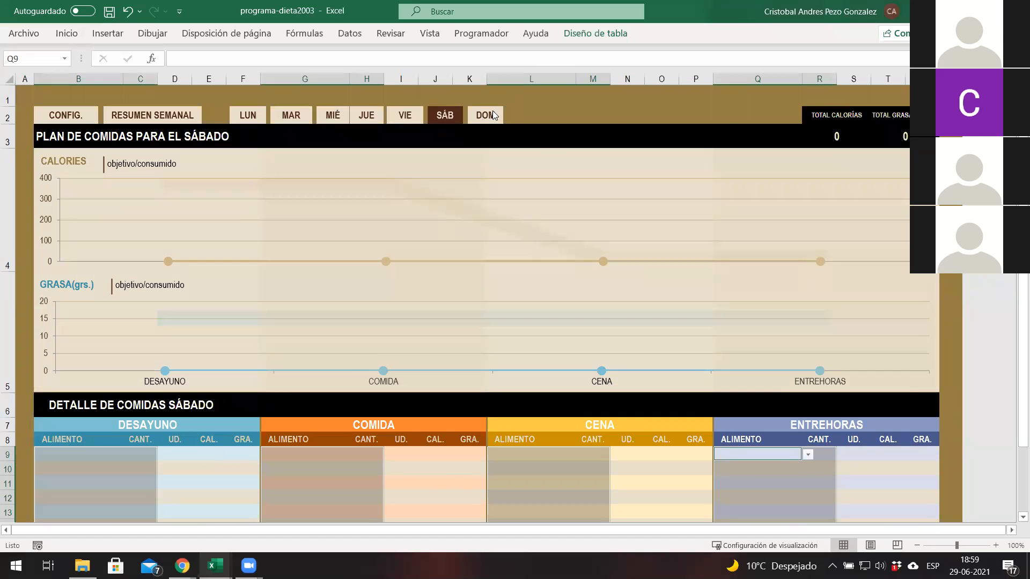
click(493, 115)
click(249, 116)
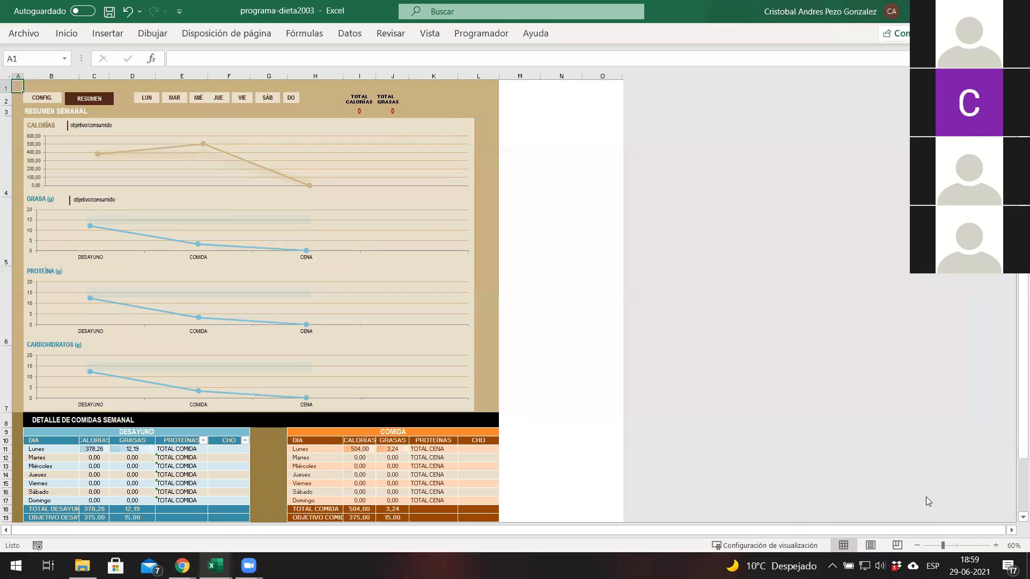
Examine the weekly summary's nutrient charts and per-meal daily tables at 90% zoom.
click(996, 545)
click(996, 546)
click(996, 546)
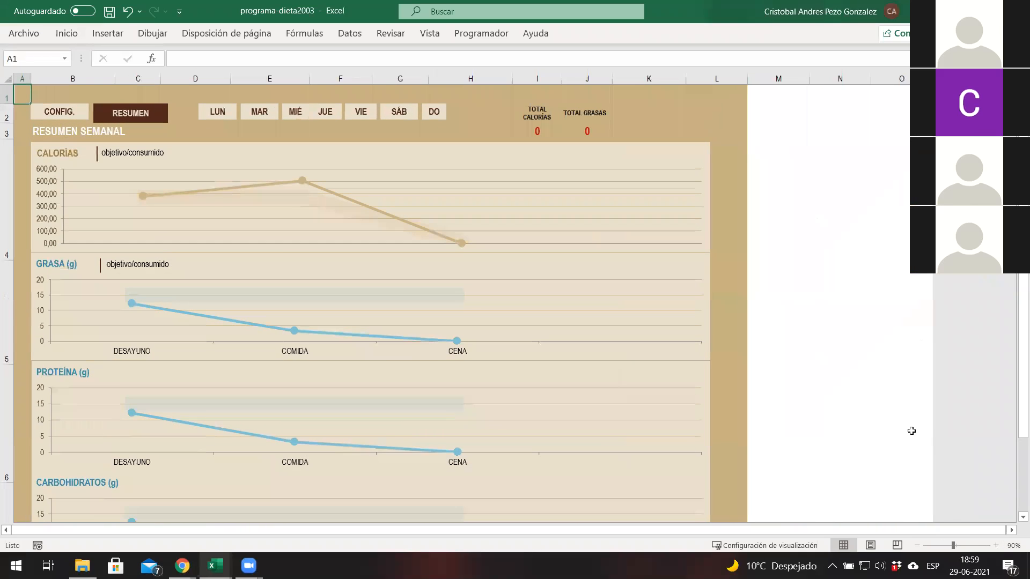
scroll(756, 267, down, 1)
scroll(292, 193, up, 1)
scroll(446, 277, down, 4)
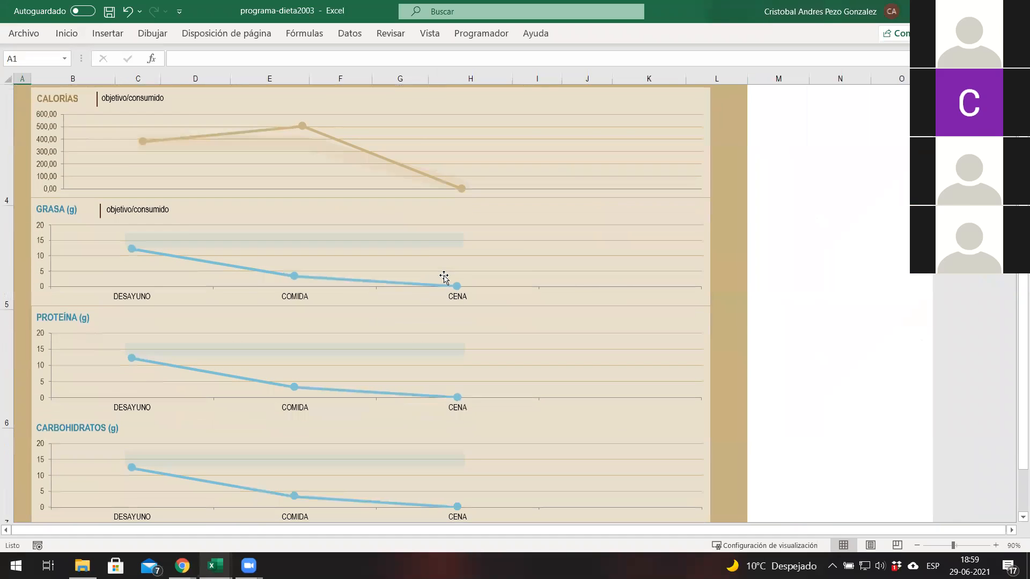
scroll(529, 356, up, 1)
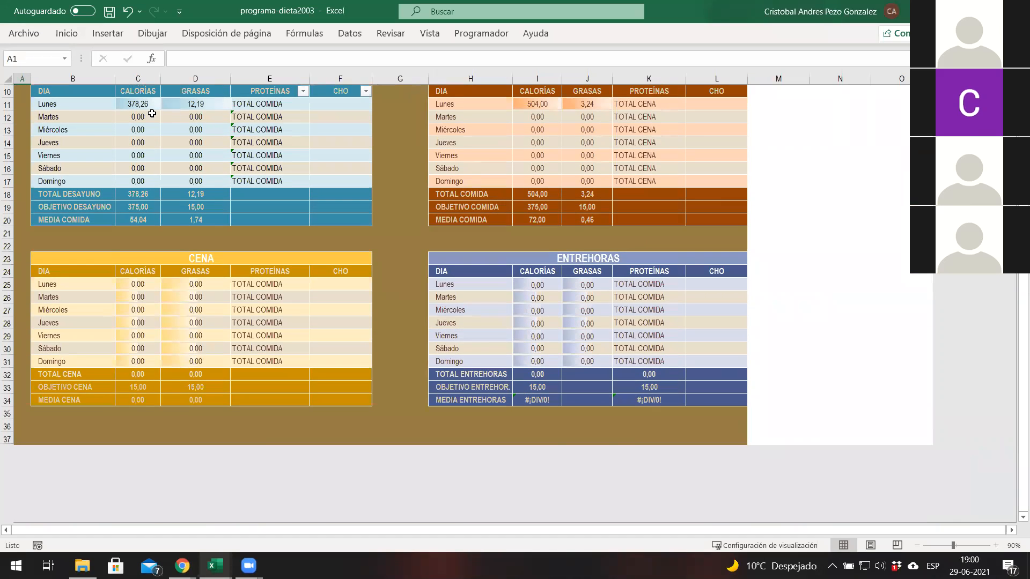
scroll(457, 292, up, 3)
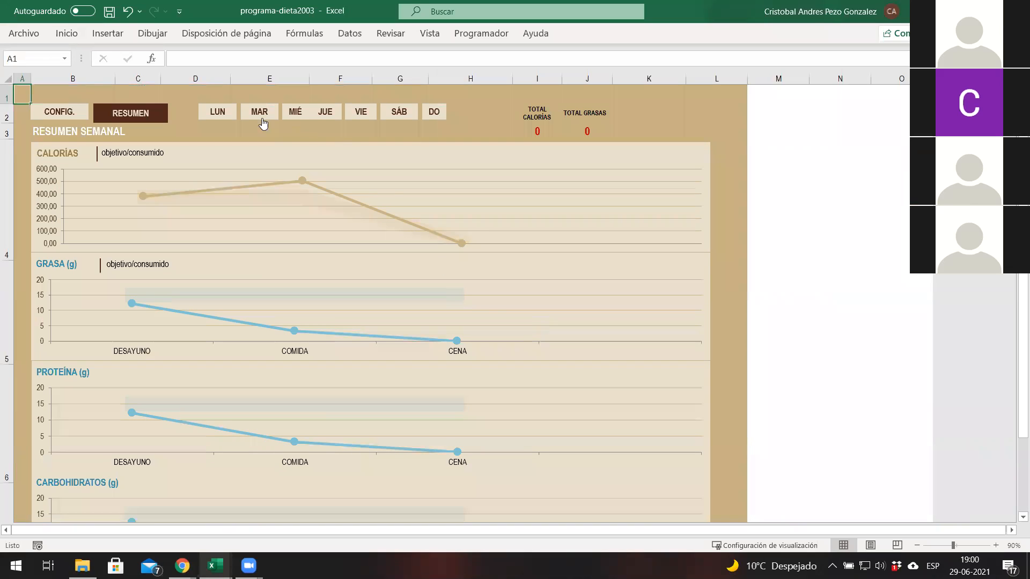
Return to the Lunes meal plan, and switch to CLASE_5__EXTRA_.pdf in the browser to view the example minuta.
click(217, 111)
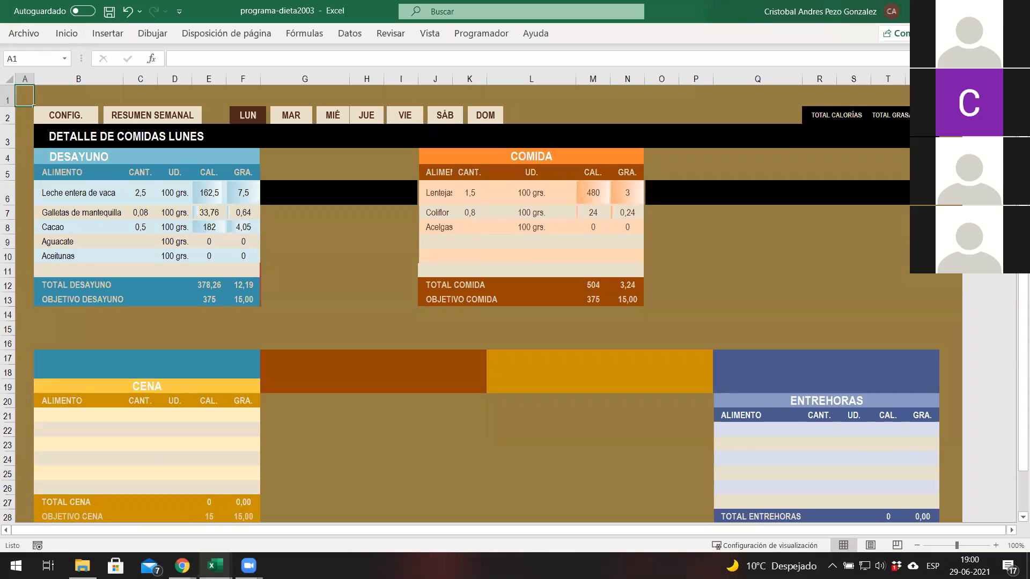
click(182, 566)
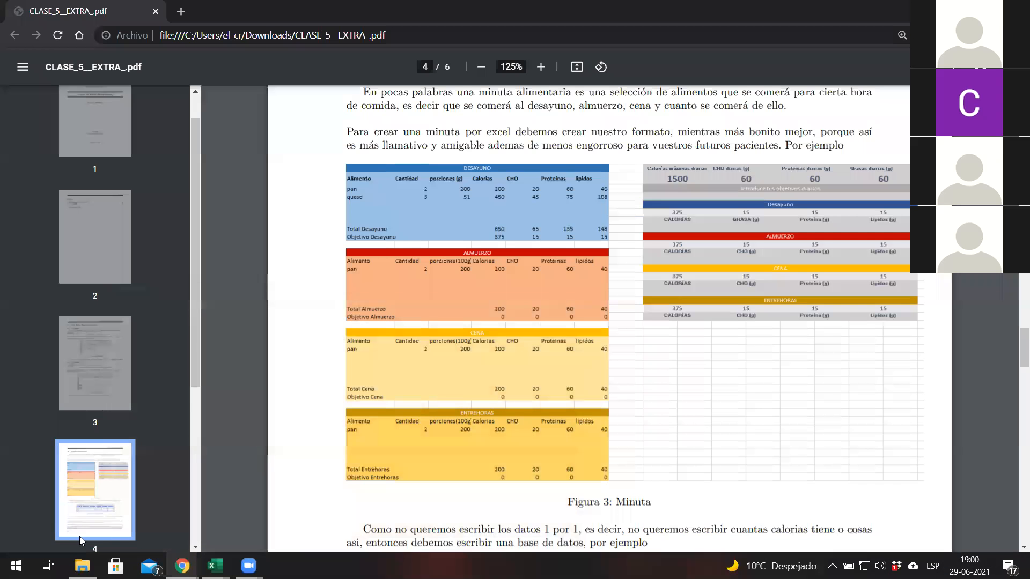
mouse_move(215, 566)
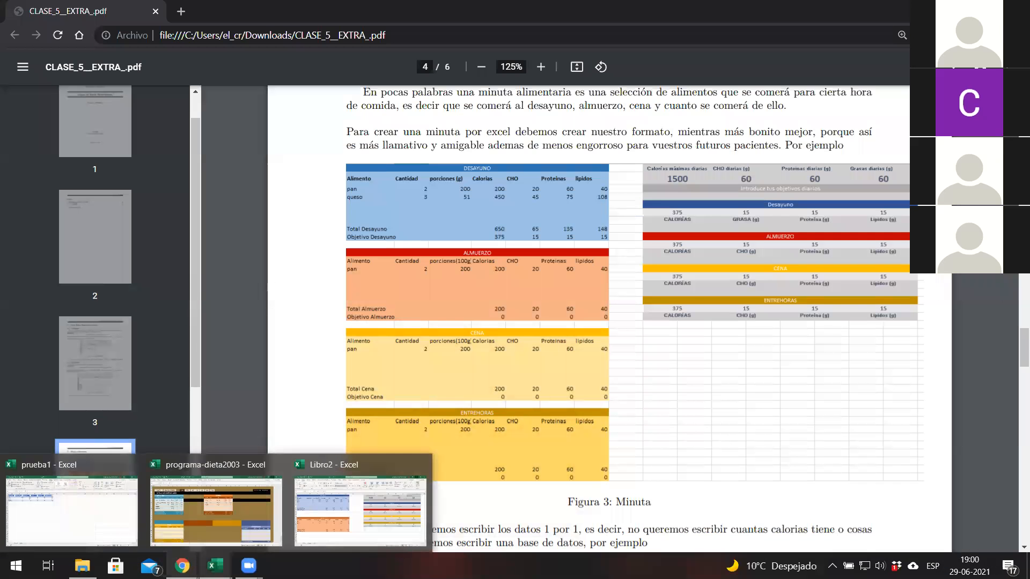